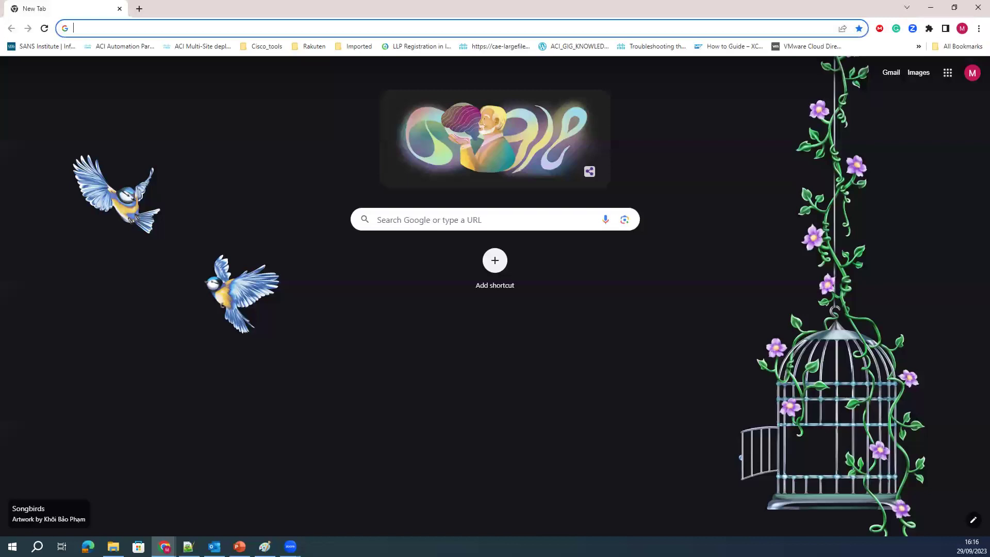
Step: Switch to the signed-out AWS console session in the browser, reload it and return to Console Home
{"action": "key", "text": "alt+Tab"}
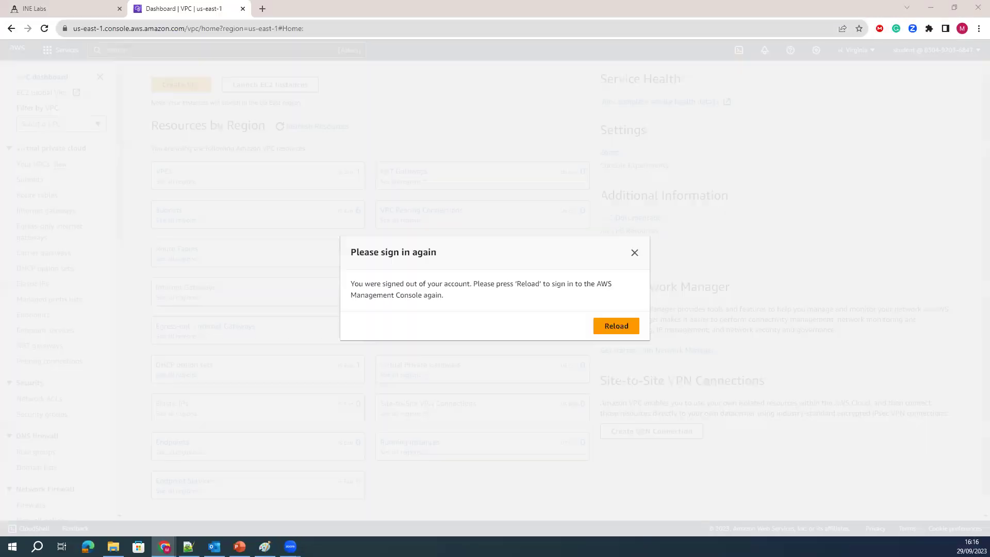
{"action": "left_click", "coordinate": [613, 327]}
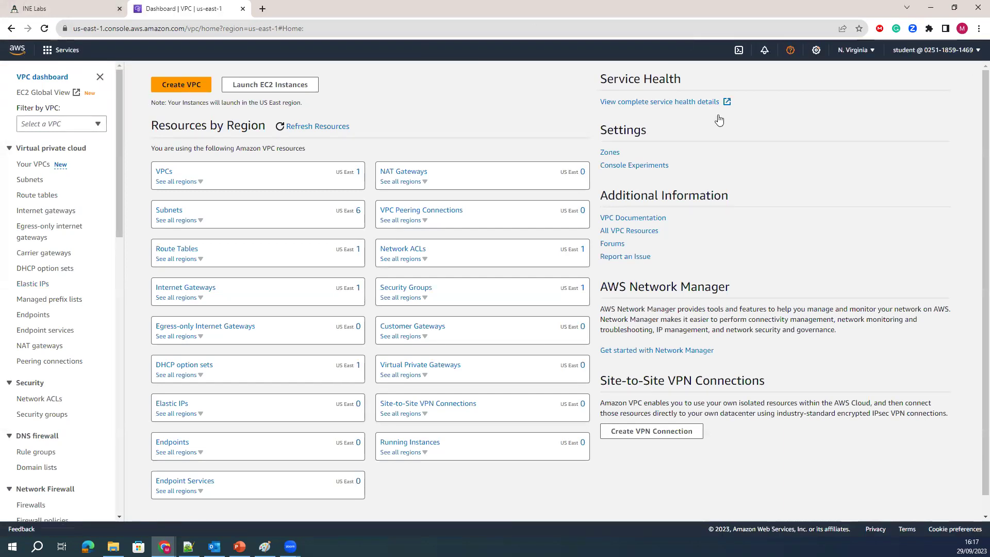
{"action": "left_click", "coordinate": [843, 51]}
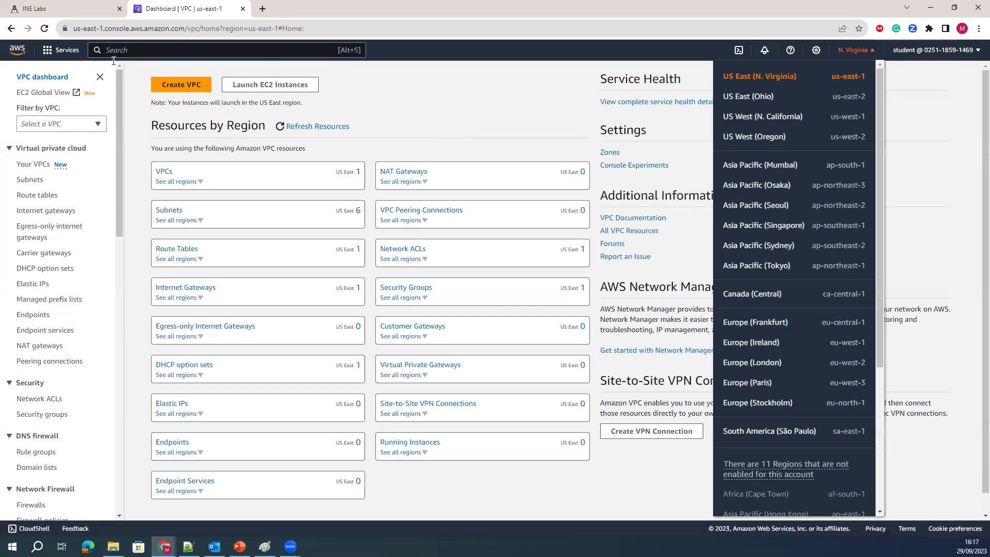
{"action": "left_click", "coordinate": [16, 58]}
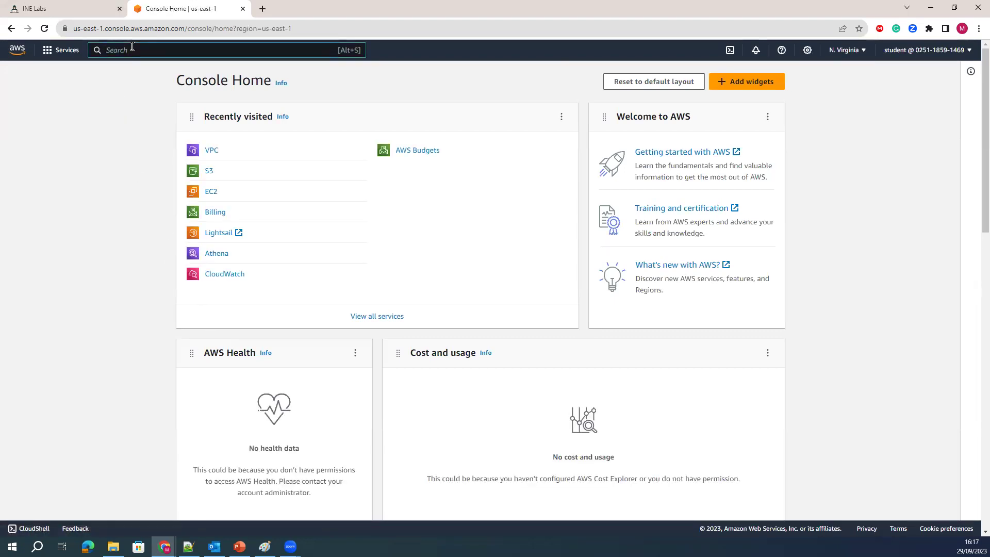
Step: Search the services for "ip add", open Amazon VPC IP Address Manager and go to its IPAMs list
{"action": "type", "text": "ip"}
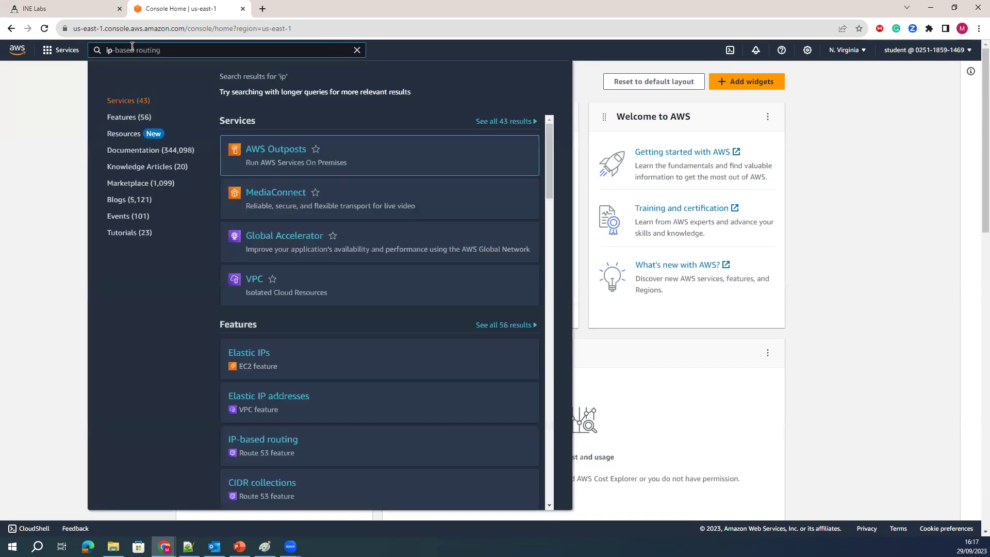
{"action": "type", "text": " add"}
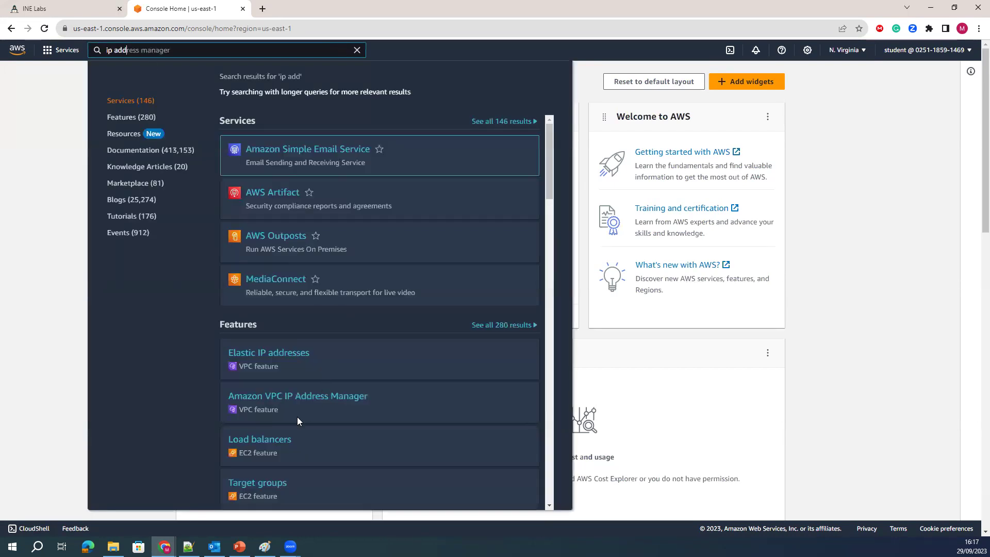
{"action": "left_click", "coordinate": [279, 397]}
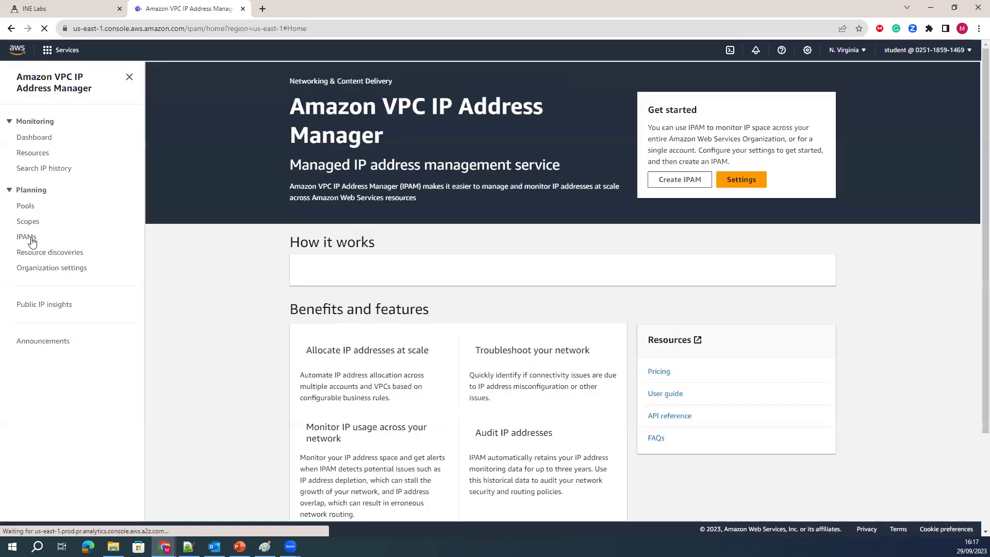
{"action": "left_click", "coordinate": [30, 238]}
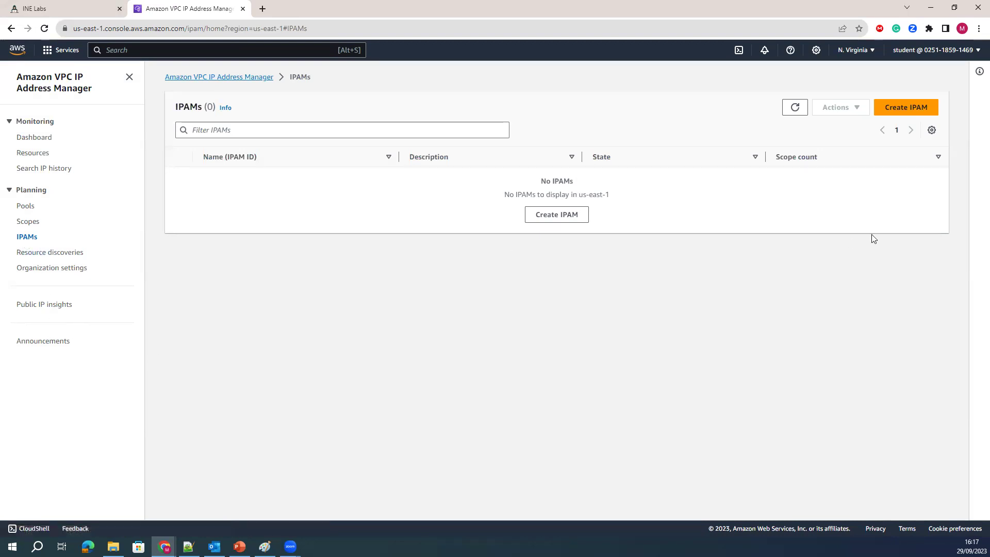
Step: Start a new IPAM, allow data replication from the member accounts and set the name tag to "AI systems IPAM"
{"action": "left_click", "coordinate": [898, 111]}
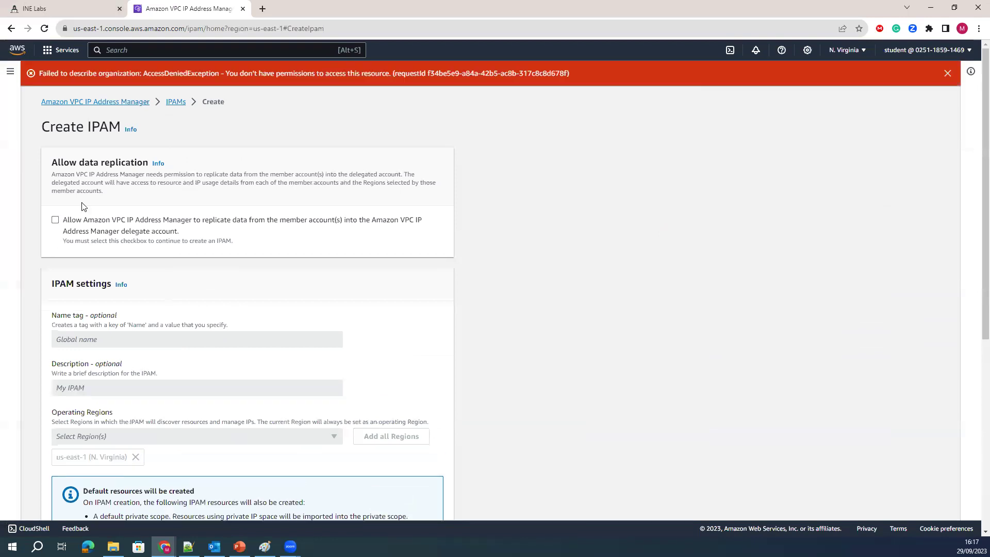
{"action": "left_click", "coordinate": [57, 221]}
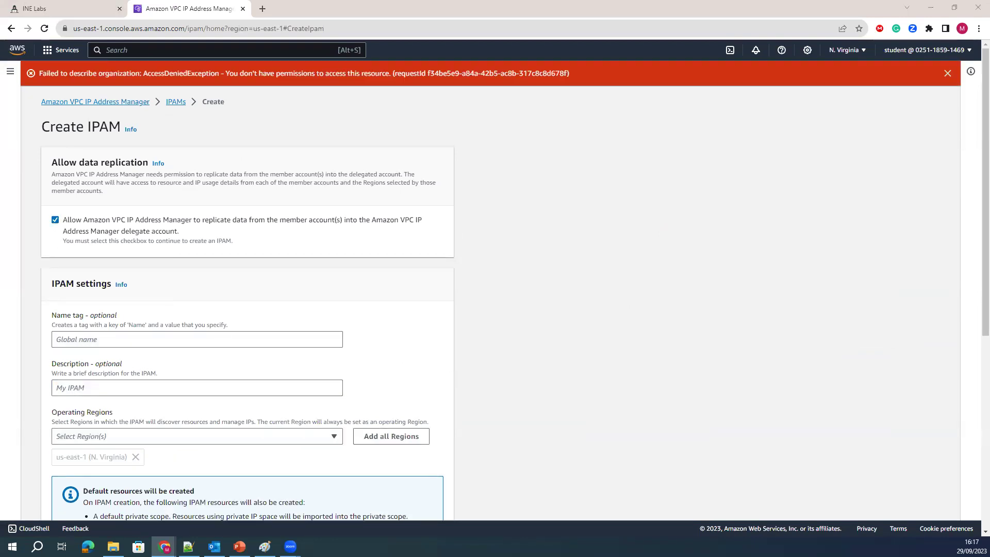
{"action": "left_click", "coordinate": [96, 339]}
{"action": "type", "text": "AI systems IPAM"}
{"action": "scroll", "coordinate": [89, 360], "scroll_direction": "down", "scroll_amount": 1}
{"action": "scroll", "coordinate": [89, 360], "scroll_direction": "down", "scroll_amount": 3}
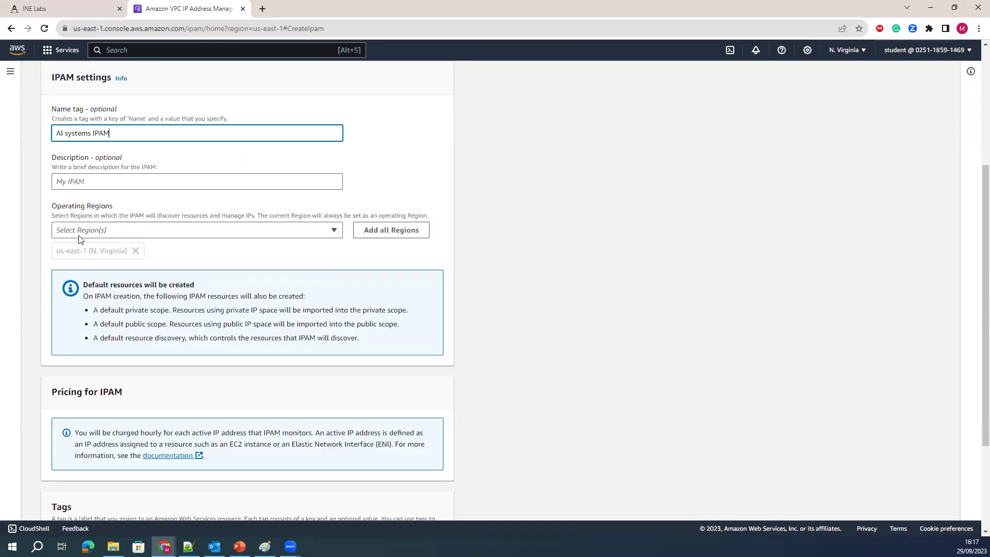
Step: Keep us-east-1 (N. Virginia) as the only operating Region and create the IPAM
{"action": "left_click", "coordinate": [80, 232]}
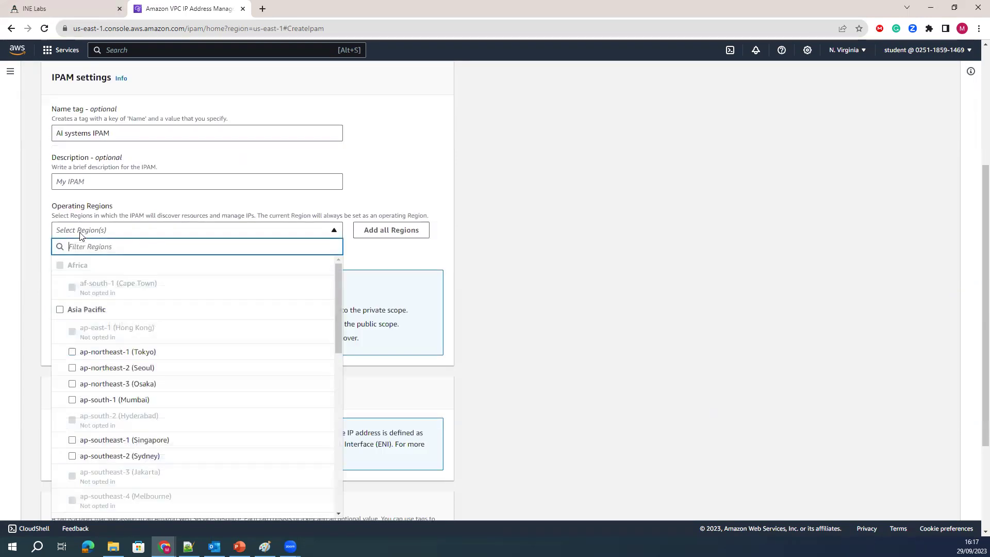
{"action": "left_click", "coordinate": [392, 256]}
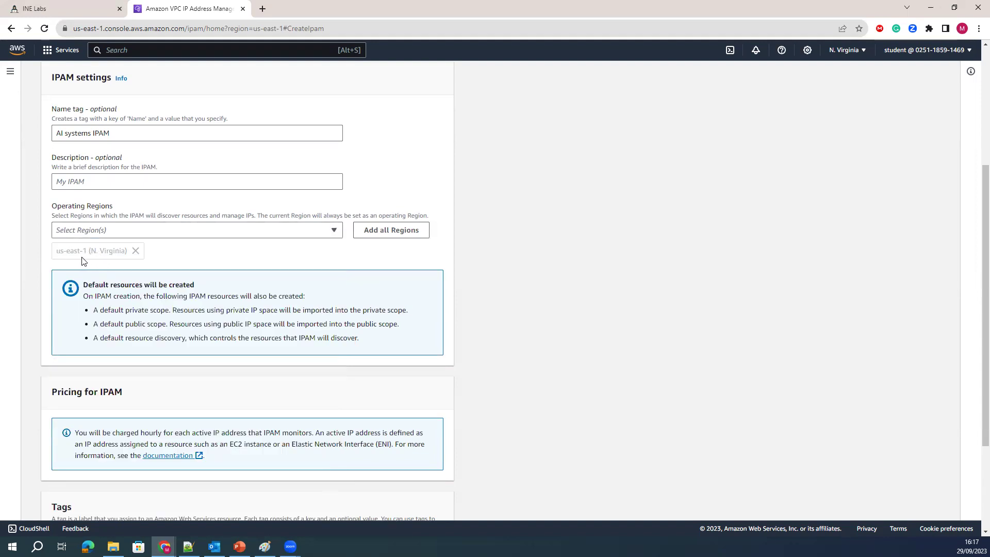
{"action": "scroll", "coordinate": [83, 260], "scroll_direction": "down", "scroll_amount": 3}
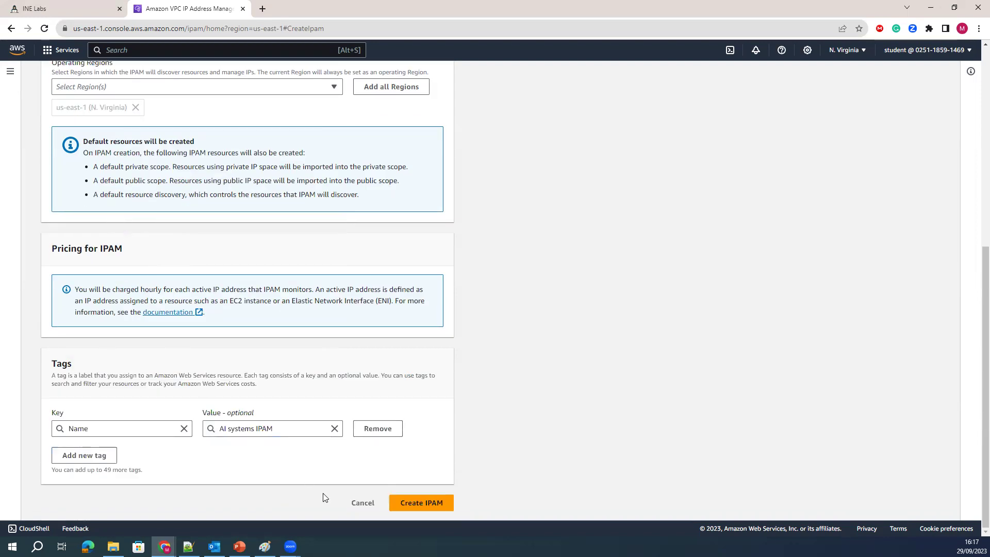
{"action": "left_click", "coordinate": [420, 503]}
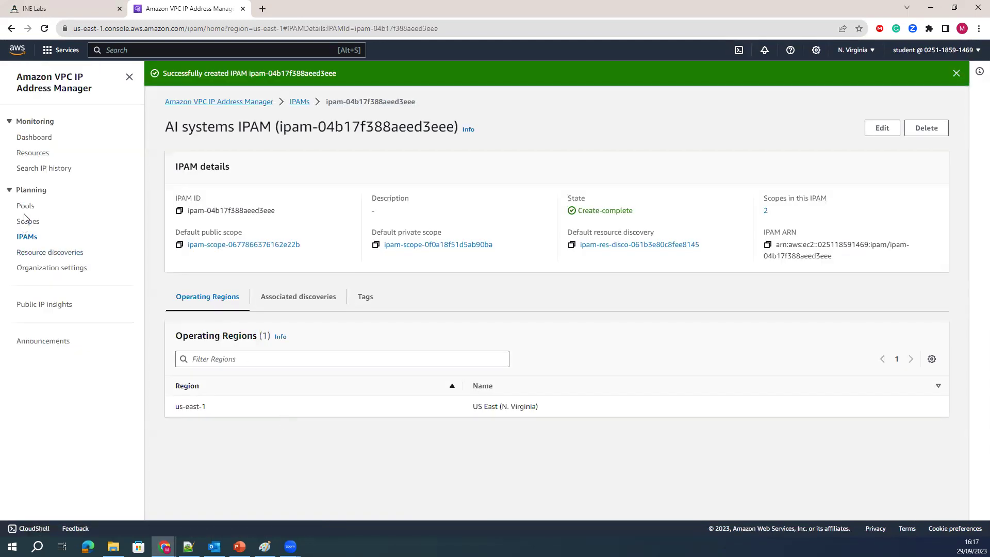
Step: Start a new IPAM pool in the default private scope and name it "Global-AI-pool"
{"action": "left_click", "coordinate": [25, 209]}
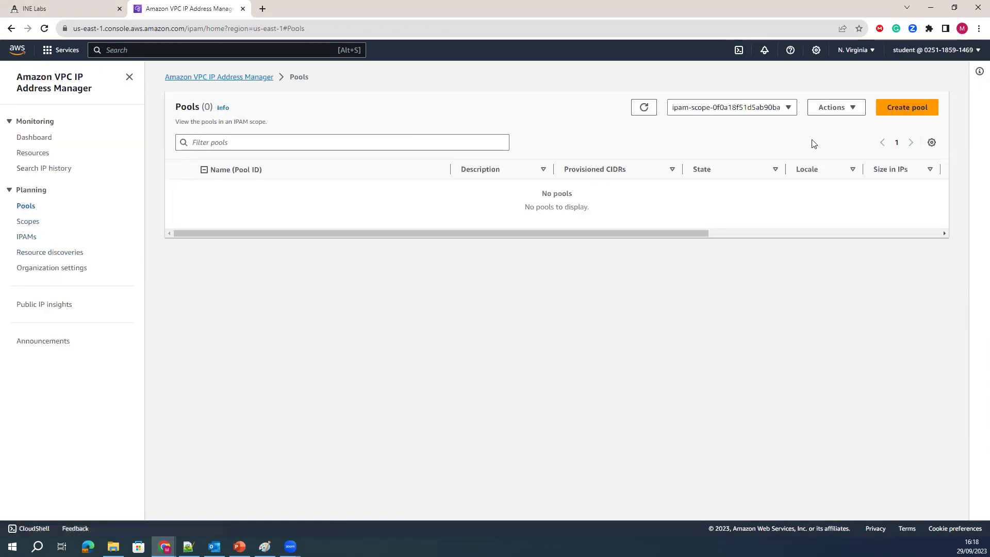
{"action": "left_click", "coordinate": [882, 114]}
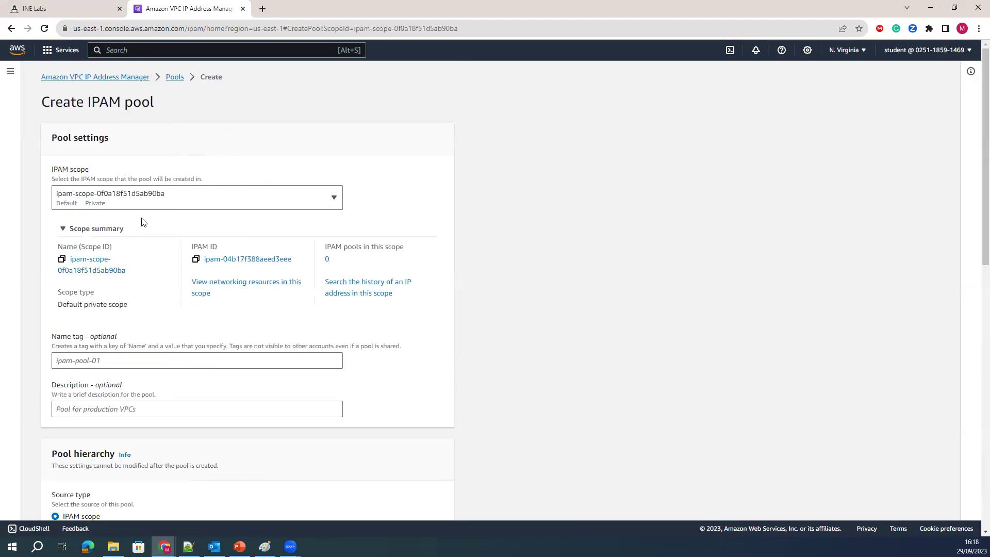
{"action": "left_click", "coordinate": [165, 199]}
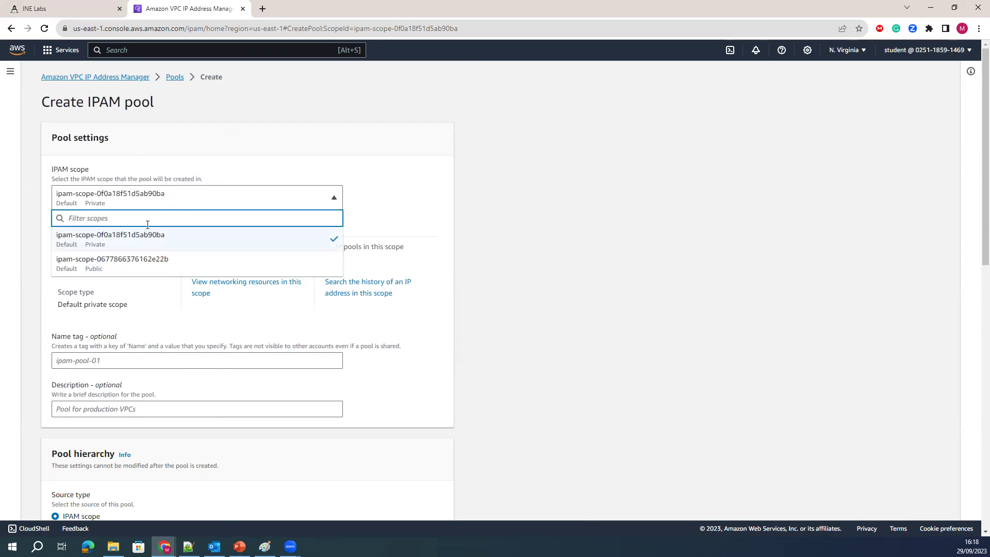
{"action": "left_click", "coordinate": [266, 187]}
{"action": "scroll", "coordinate": [114, 172], "scroll_direction": "down", "scroll_amount": 4}
{"action": "left_click", "coordinate": [103, 158]}
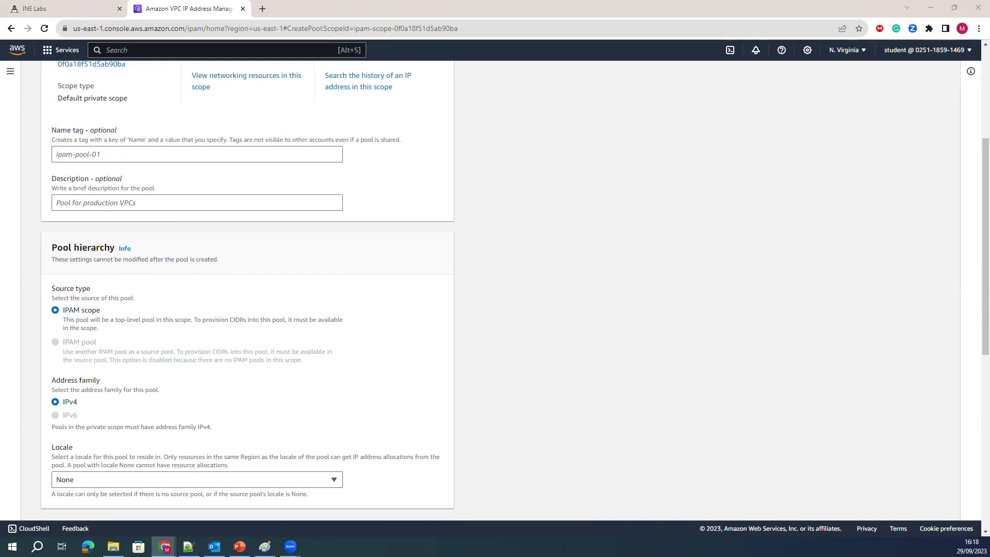
{"action": "left_click", "coordinate": [94, 156]}
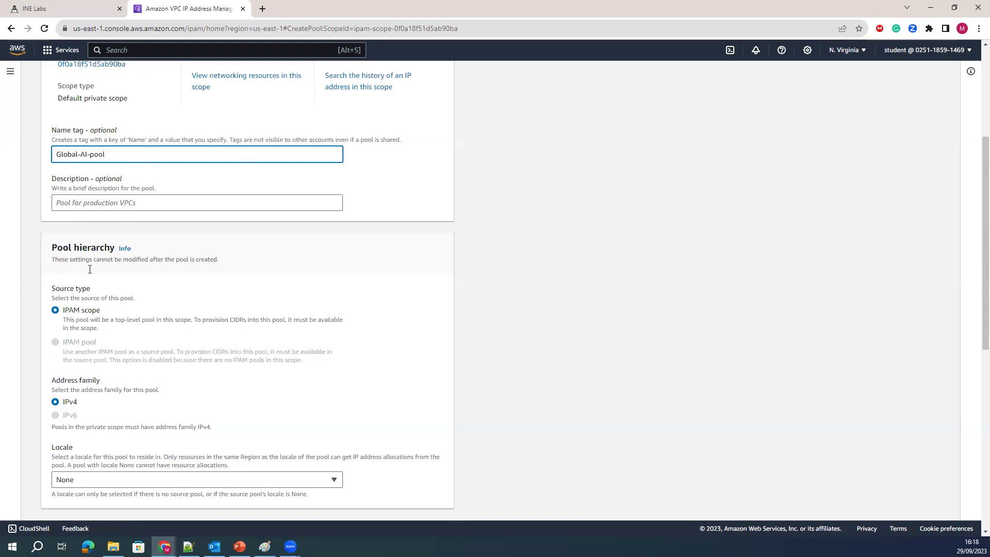
Step: Set the pool's locale to us-east-1 (N. Virginia) and add 170.0.0.0/8 as the CIDR to provision
{"action": "scroll", "coordinate": [73, 216], "scroll_direction": "down", "scroll_amount": 2}
{"action": "scroll", "coordinate": [68, 325], "scroll_direction": "down", "scroll_amount": 3}
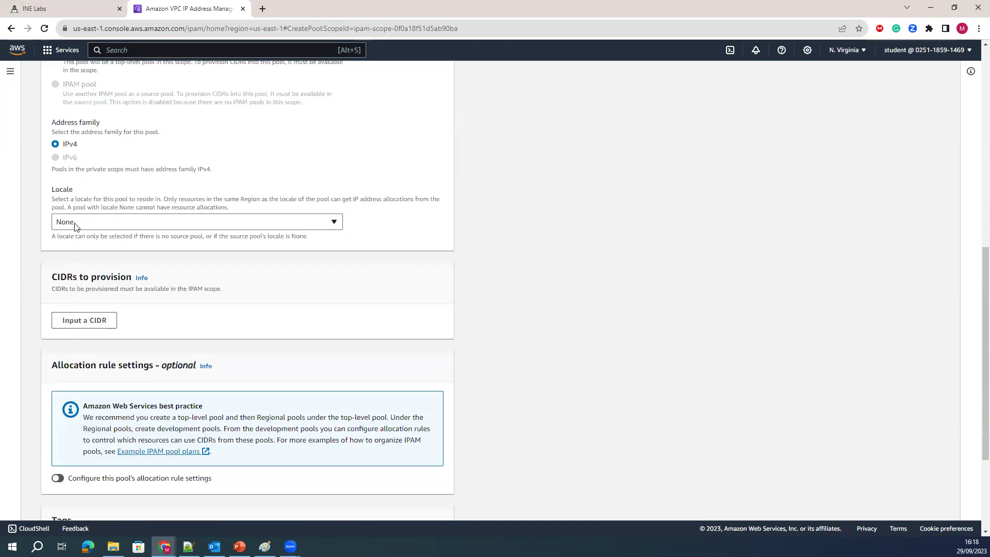
{"action": "left_click", "coordinate": [75, 222]}
{"action": "left_click", "coordinate": [82, 285]}
{"action": "scroll", "coordinate": [104, 320], "scroll_direction": "down", "scroll_amount": 3}
{"action": "left_click", "coordinate": [93, 168]}
{"action": "left_click", "coordinate": [103, 185]}
{"action": "type", "text": "170.0.0.0/"}
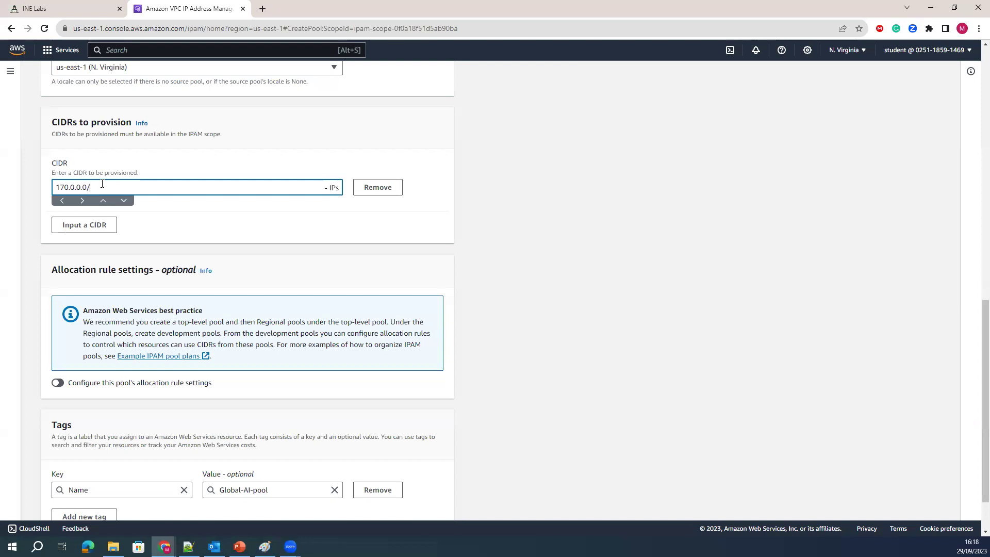
{"action": "type", "text": "8"}
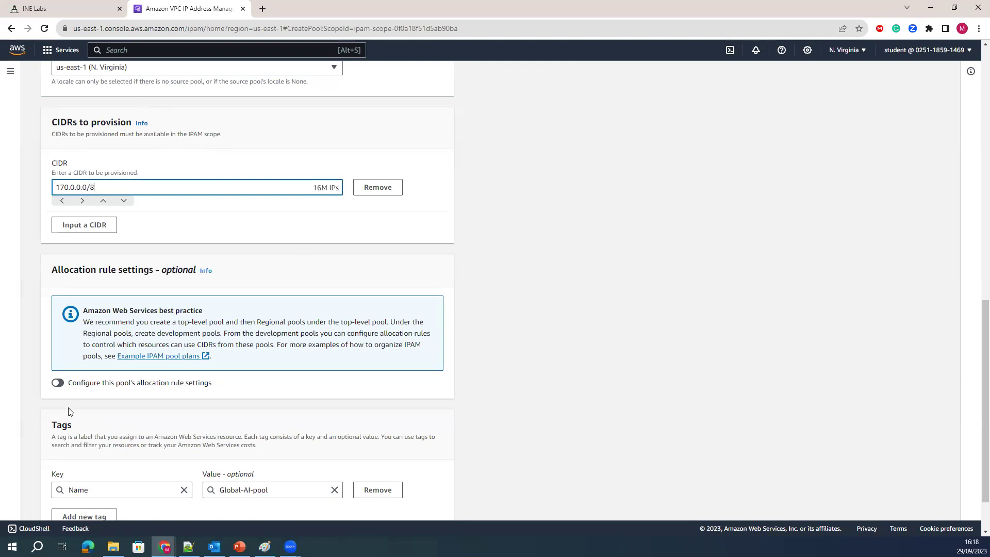
Step: Enable the pool's allocation rule settings and set the minimum netmask length to /22 (1K IPs)
{"action": "left_click", "coordinate": [57, 383]}
{"action": "scroll", "coordinate": [115, 407], "scroll_direction": "down", "scroll_amount": 3}
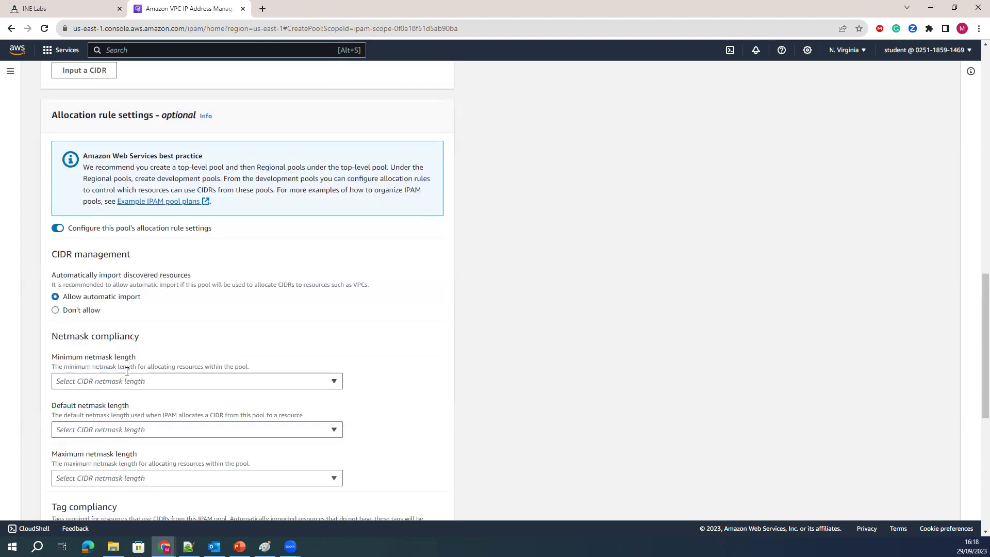
{"action": "left_click", "coordinate": [132, 385]}
{"action": "scroll", "coordinate": [126, 274], "scroll_direction": "down", "scroll_amount": 6}
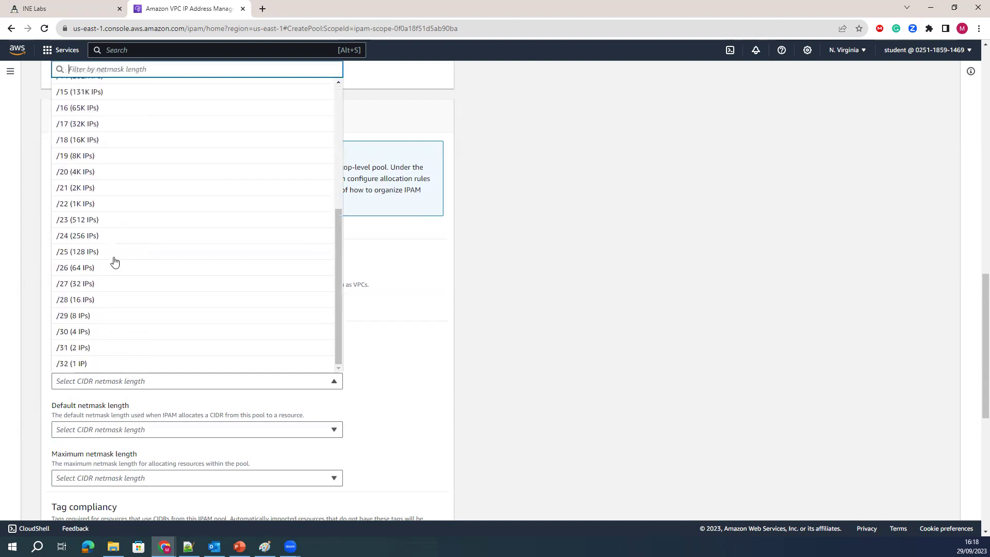
{"action": "left_click", "coordinate": [97, 206]}
Step: Set the pool's default netmask length to /24 (256 IPs) and the maximum netmask length to /26 (64 IPs)
{"action": "scroll", "coordinate": [122, 402], "scroll_direction": "down", "scroll_amount": 5}
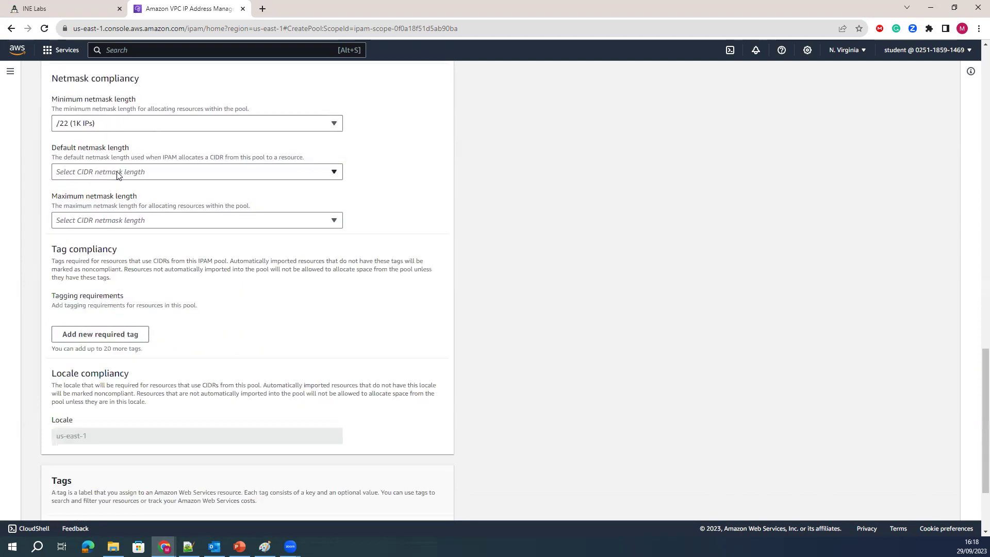
{"action": "left_click", "coordinate": [119, 175]}
{"action": "scroll", "coordinate": [91, 373], "scroll_direction": "down", "scroll_amount": 4}
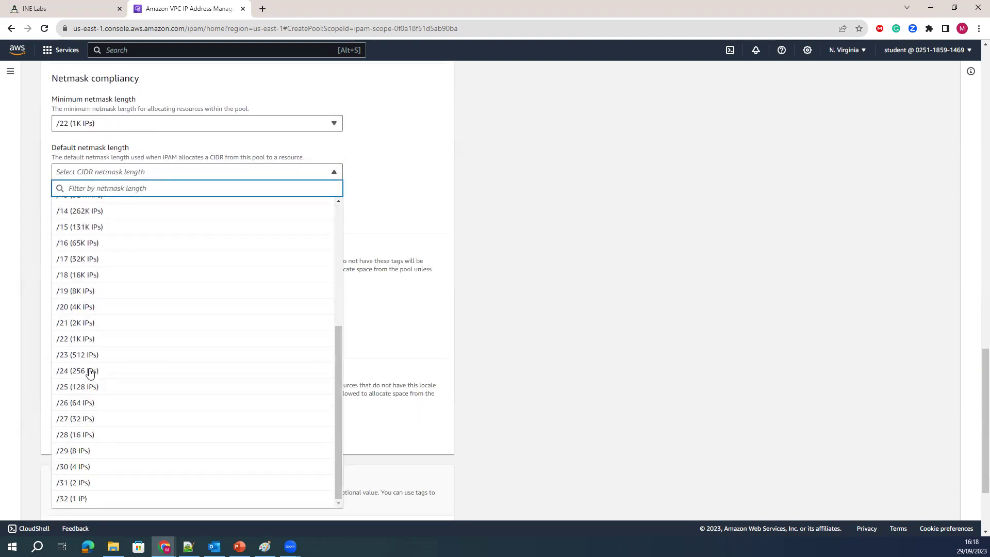
{"action": "left_click", "coordinate": [91, 371]}
{"action": "left_click", "coordinate": [91, 220]}
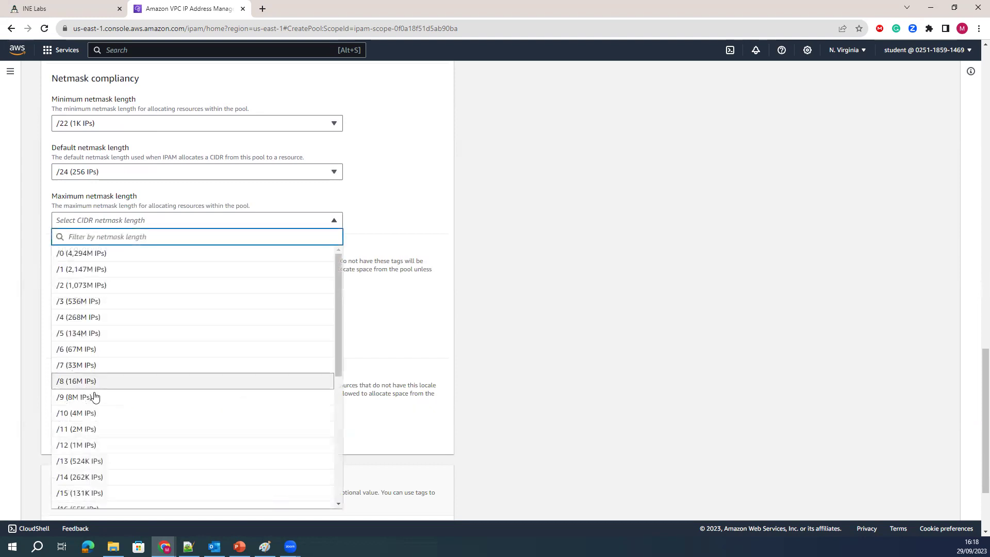
{"action": "scroll", "coordinate": [82, 412], "scroll_direction": "down", "scroll_amount": 3}
{"action": "left_click", "coordinate": [78, 405]}
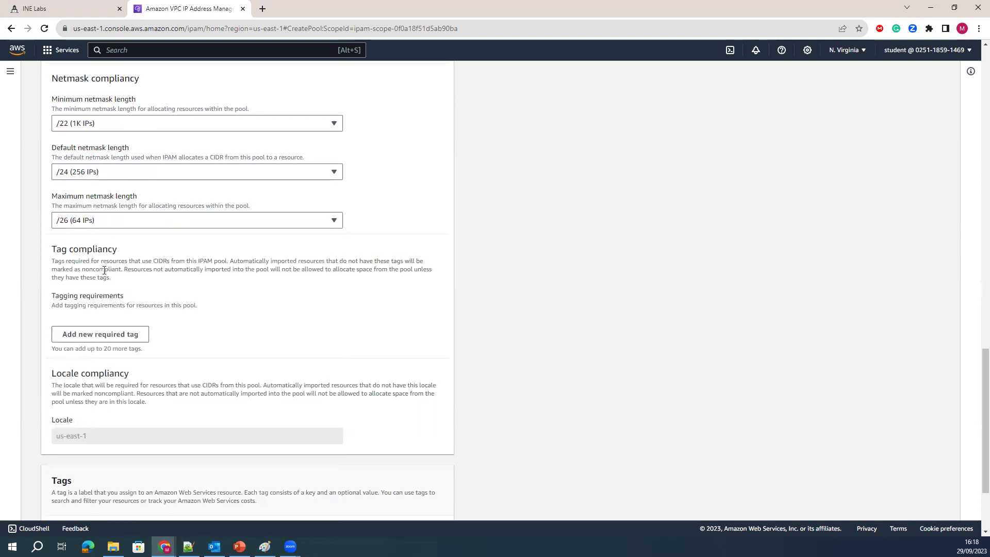
Step: Create the pool and wait for the creation and CIDR provisioning process to finish
{"action": "scroll", "coordinate": [156, 344], "scroll_direction": "down", "scroll_amount": 3}
{"action": "left_click", "coordinate": [432, 502]}
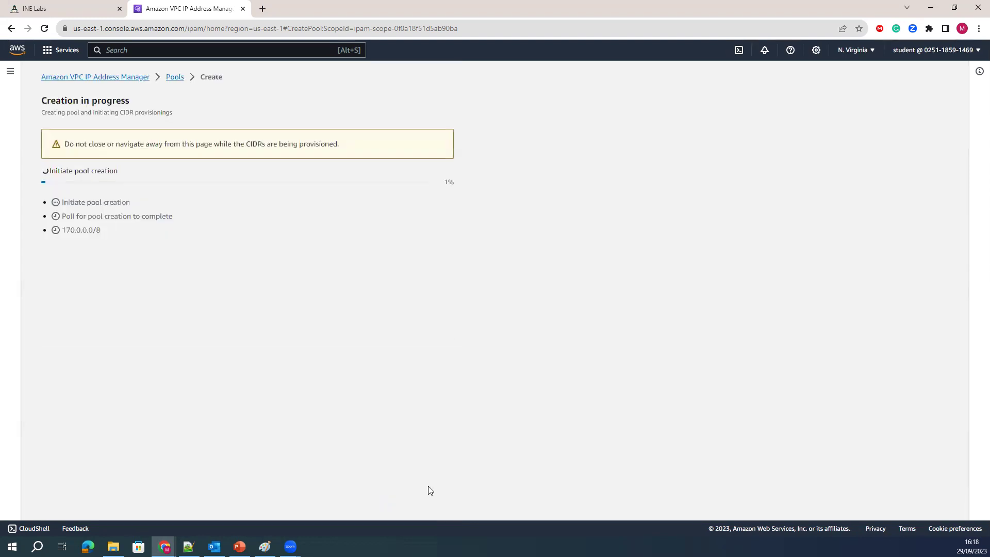
{"action": "left_click_drag", "start_coordinate": [52, 171], "coordinate": [156, 170]}
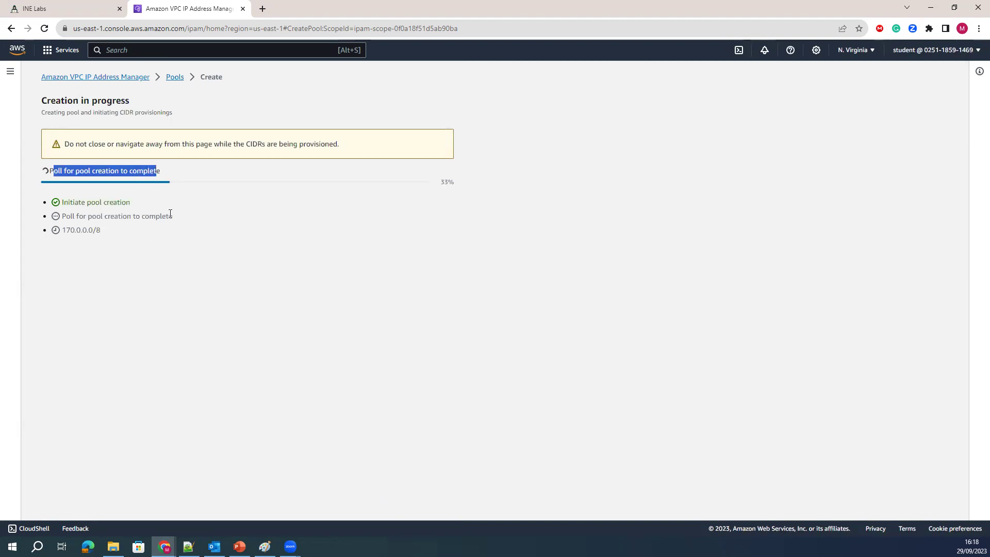
{"action": "left_click", "coordinate": [95, 170]}
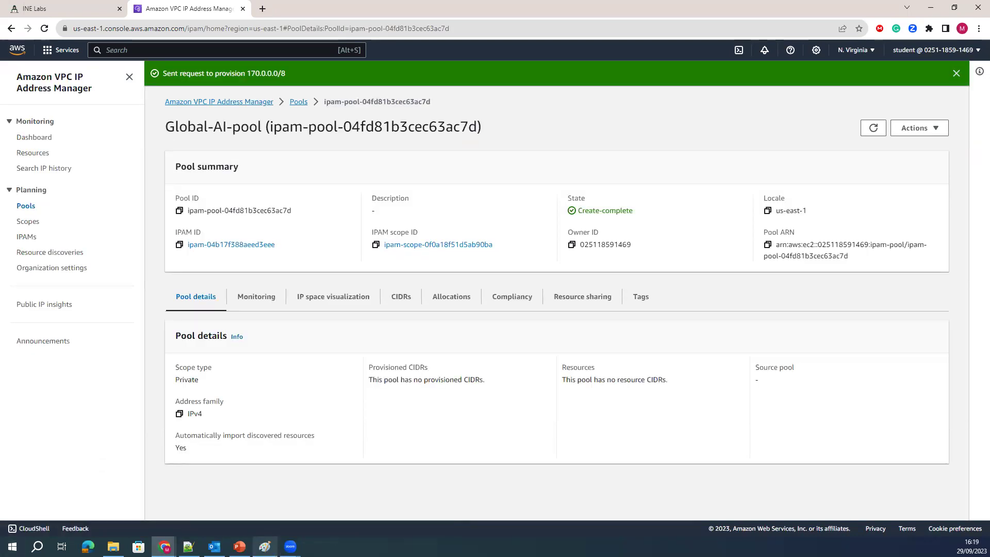
Step: Switch to the vpc presentation in PowerPoint and examine the numbered tasks for the IPAM and the three VPCs
{"action": "left_click", "coordinate": [240, 546]}
{"action": "left_click", "coordinate": [264, 248]}
{"action": "triple_click", "coordinate": [221, 221]}
{"action": "left_click", "coordinate": [314, 227]}
{"action": "left_click_drag", "start_coordinate": [311, 221], "coordinate": [394, 225]}
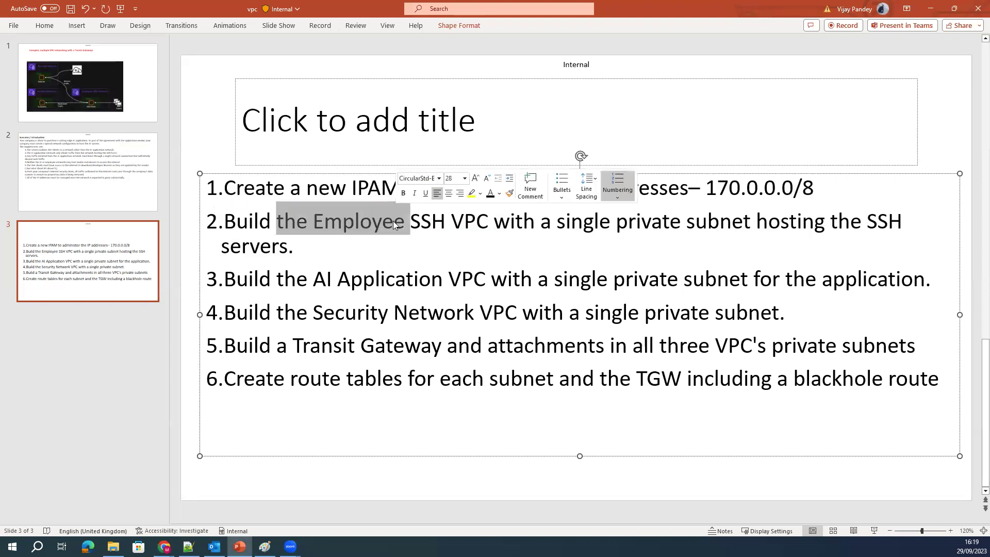
{"action": "left_click_drag", "start_coordinate": [313, 279], "coordinate": [478, 317]}
{"action": "left_click", "coordinate": [323, 312]}
{"action": "left_click_drag", "start_coordinate": [328, 179], "coordinate": [466, 170]}
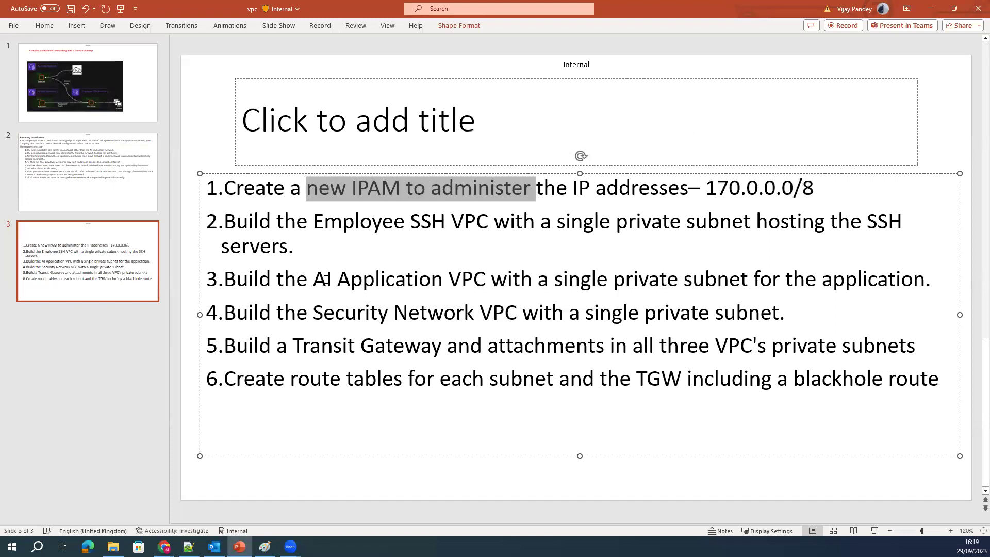
{"action": "left_click_drag", "start_coordinate": [326, 280], "coordinate": [407, 281]}
{"action": "left_click_drag", "start_coordinate": [343, 312], "coordinate": [391, 313]}
Step: Copy the words "Employee SSH" from the second task on the slide
{"action": "left_click_drag", "start_coordinate": [315, 221], "coordinate": [449, 223]}
{"action": "key", "text": "ctrl+c"}
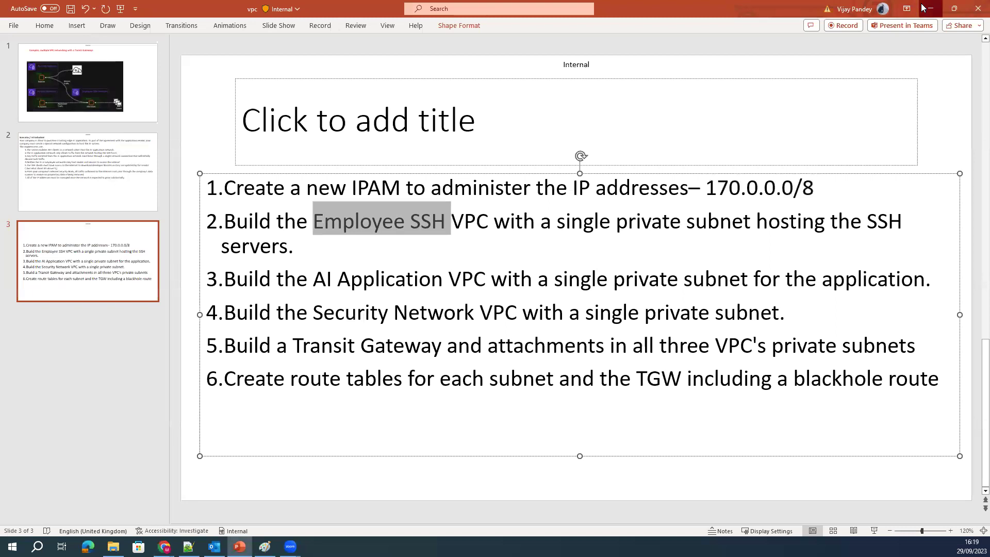
Step: Return to the AWS console and check the pool's provisioned CIDR and the IPAM's creation state
{"action": "left_click", "coordinate": [923, 7]}
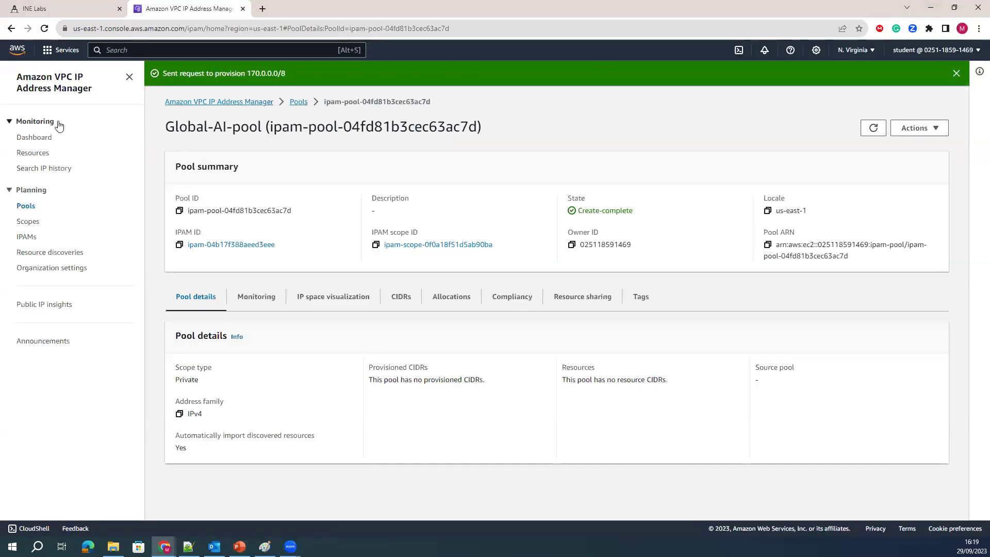
{"action": "left_click", "coordinate": [23, 207]}
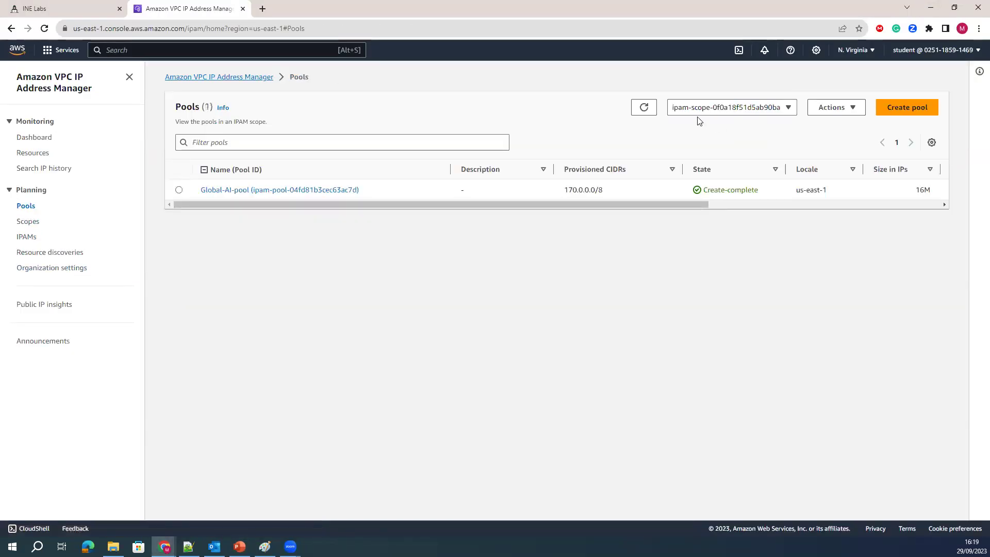
{"action": "left_click_drag", "start_coordinate": [578, 192], "coordinate": [550, 199]}
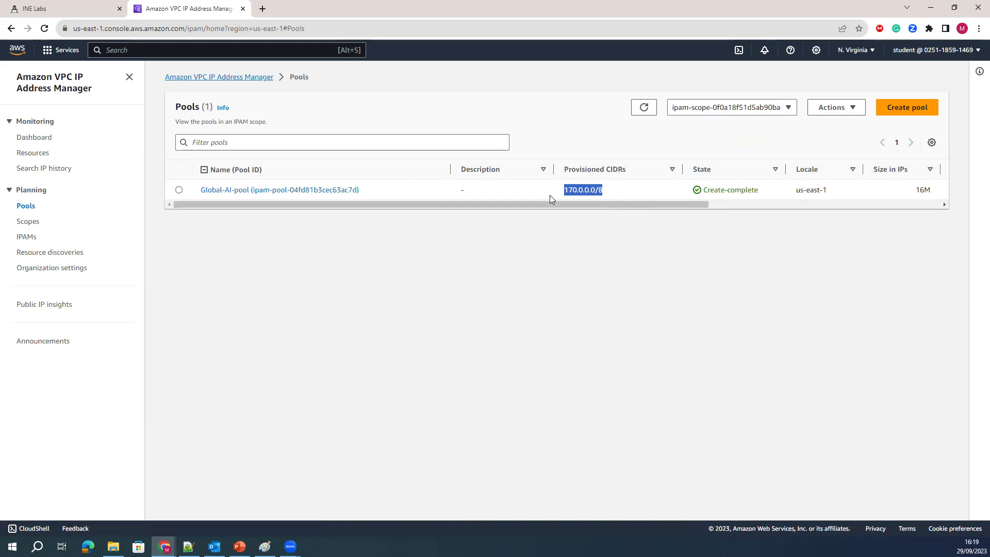
{"action": "left_click", "coordinate": [27, 237]}
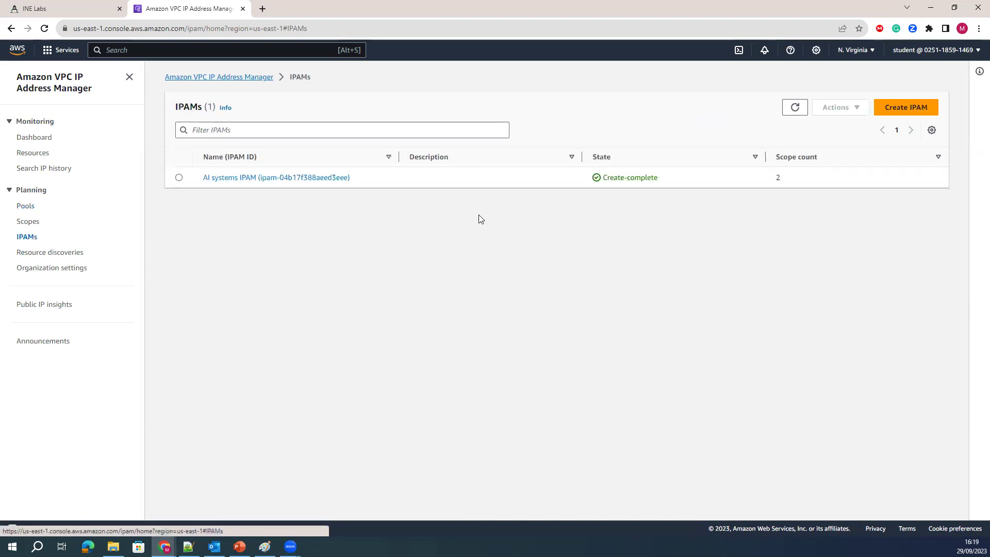
{"action": "left_click_drag", "start_coordinate": [660, 181], "coordinate": [569, 165]}
{"action": "left_click", "coordinate": [417, 273]}
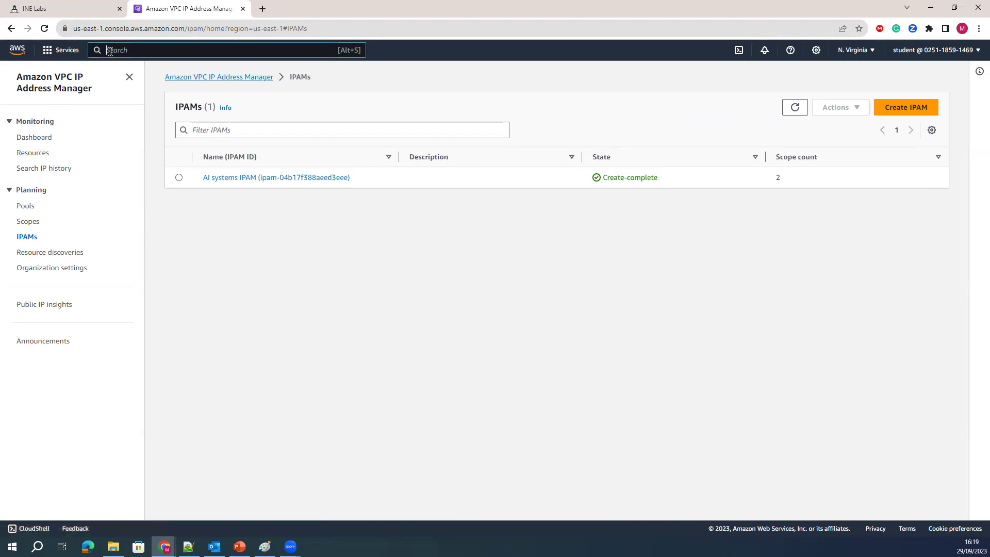
Step: Go to the VPC service and start creating a new VPC
{"action": "left_click", "coordinate": [61, 50]}
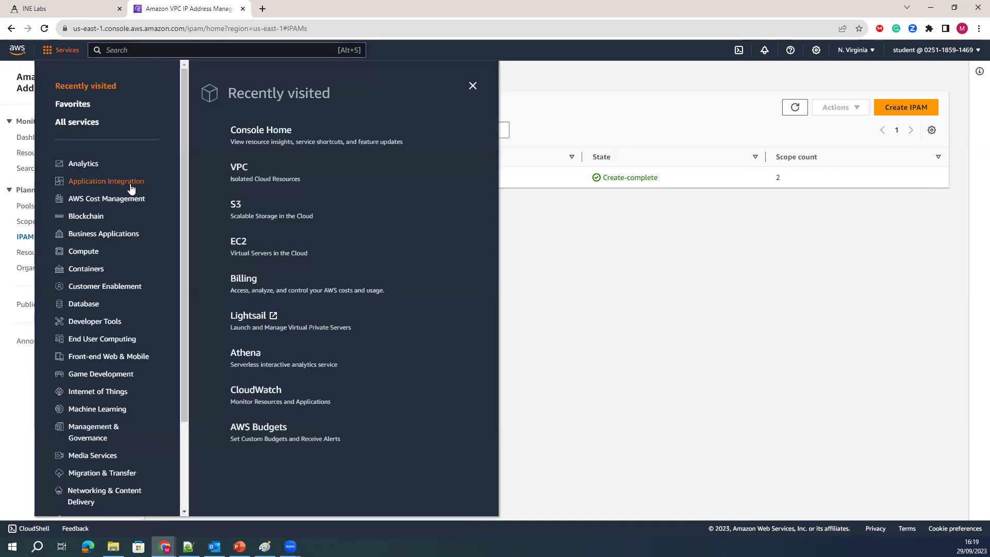
{"action": "left_click", "coordinate": [241, 167]}
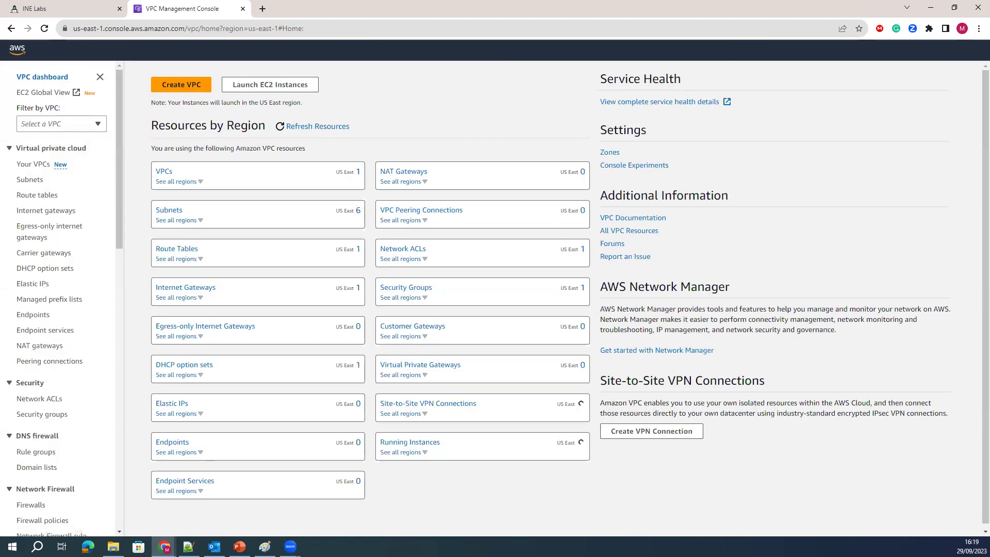
{"action": "left_click", "coordinate": [181, 85]}
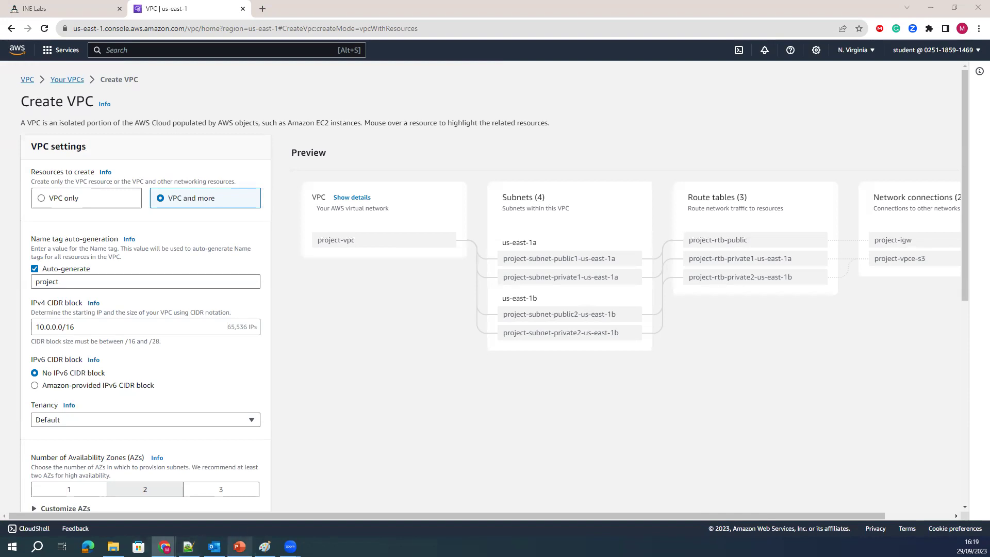
Step: Examine the Employee SSH and Security networks in the Paint network diagram, returning to the VPC creation form
{"action": "left_click", "coordinate": [264, 546]}
{"action": "left_click_drag", "start_coordinate": [396, 243], "coordinate": [538, 271]}
{"action": "left_click", "coordinate": [269, 256]}
{"action": "left_click_drag", "start_coordinate": [231, 153], "coordinate": [277, 180]}
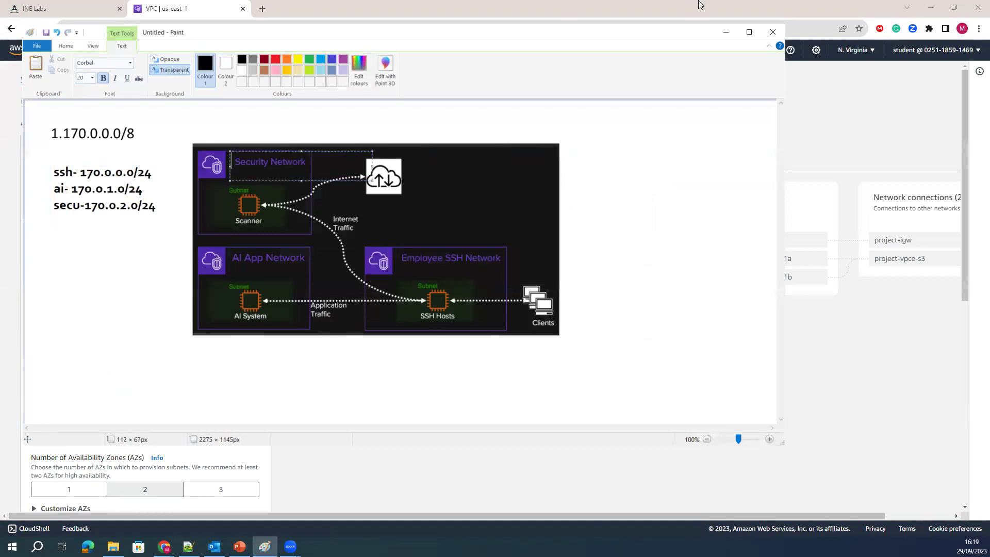
{"action": "left_click", "coordinate": [723, 32]}
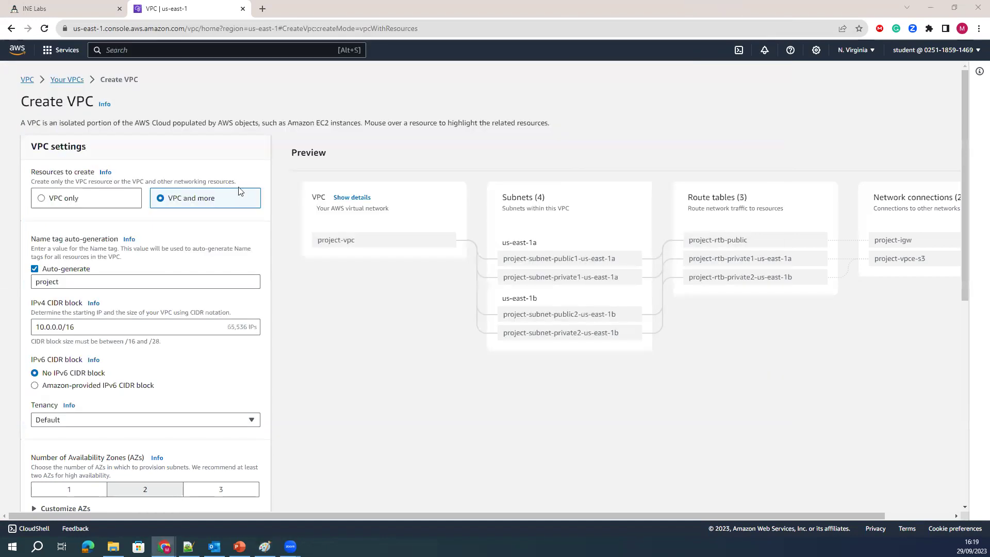
Step: Set the resource to VPC only, name it Employee SSH, and use an IPAM-allocated IPv4 CIDR block from Global-AI-pool
{"action": "left_click", "coordinate": [47, 200]}
{"action": "key", "text": "ctrl+v"}
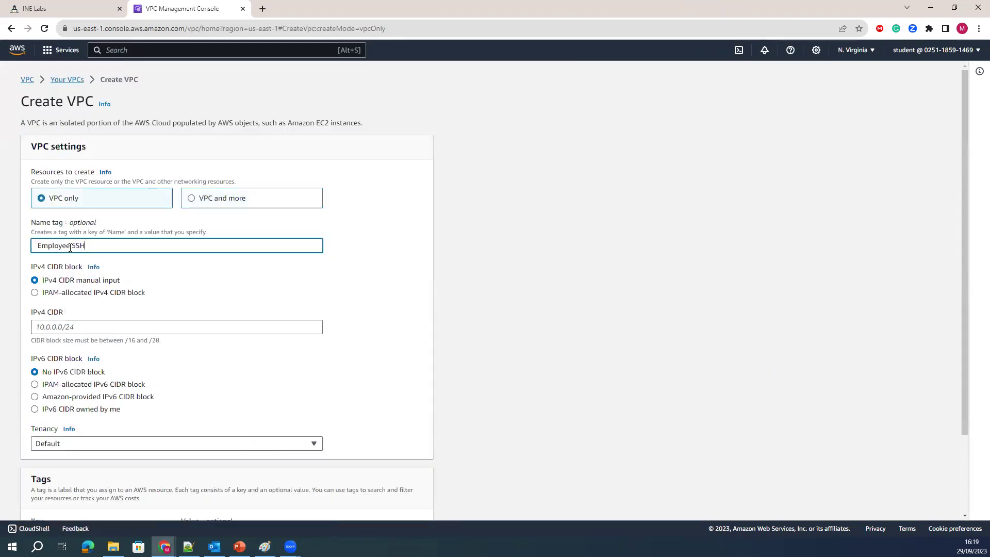
{"action": "left_click", "coordinate": [70, 296]}
{"action": "left_click", "coordinate": [85, 327]}
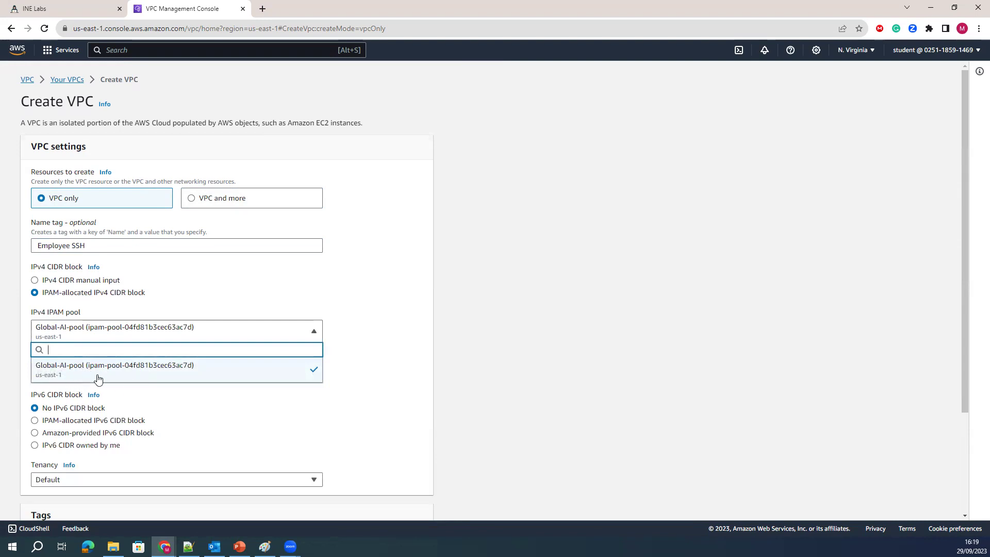
{"action": "left_click", "coordinate": [50, 351]}
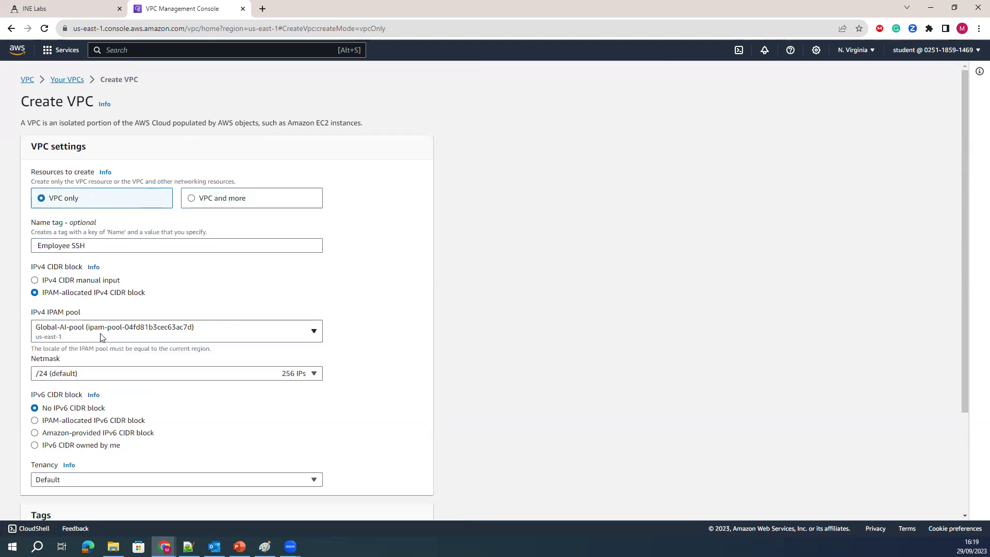
Step: Keep the /24 (default) netmask and create the Employee SSH VPC
{"action": "left_click", "coordinate": [71, 373]}
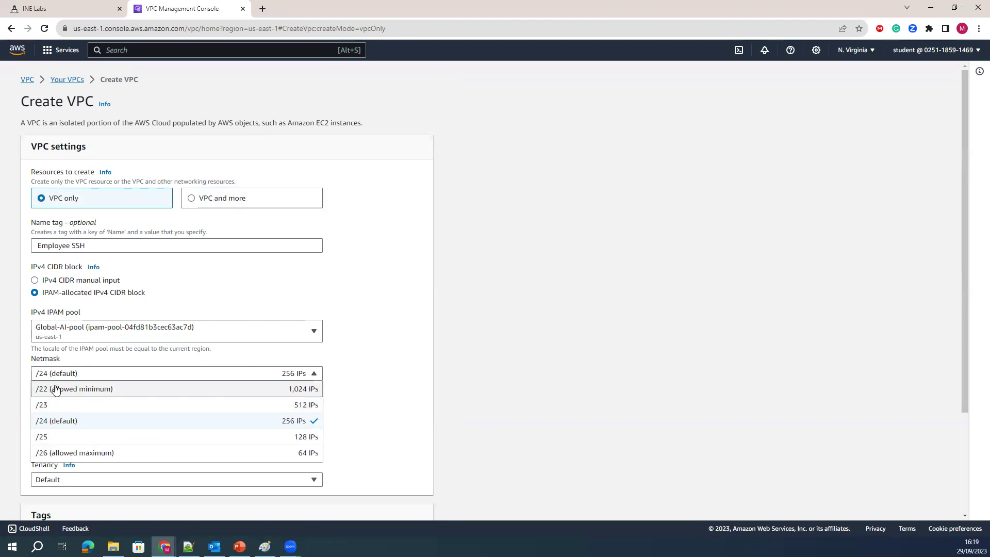
{"action": "left_click", "coordinate": [371, 309]}
{"action": "scroll", "coordinate": [165, 392], "scroll_direction": "down", "scroll_amount": 3}
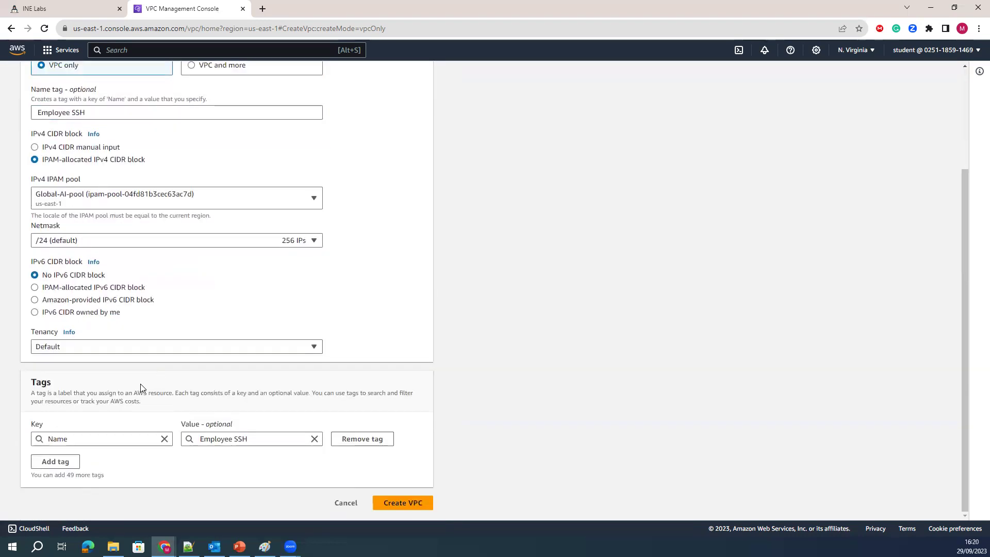
{"action": "left_click", "coordinate": [403, 505]}
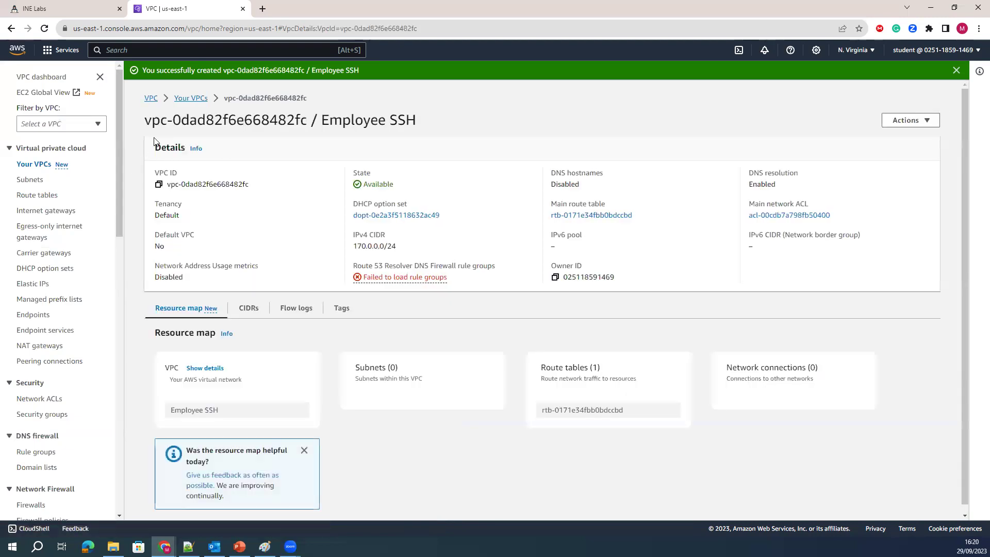
Step: Start another VPC as VPC only and name it AI App Network
{"action": "left_click", "coordinate": [151, 98]}
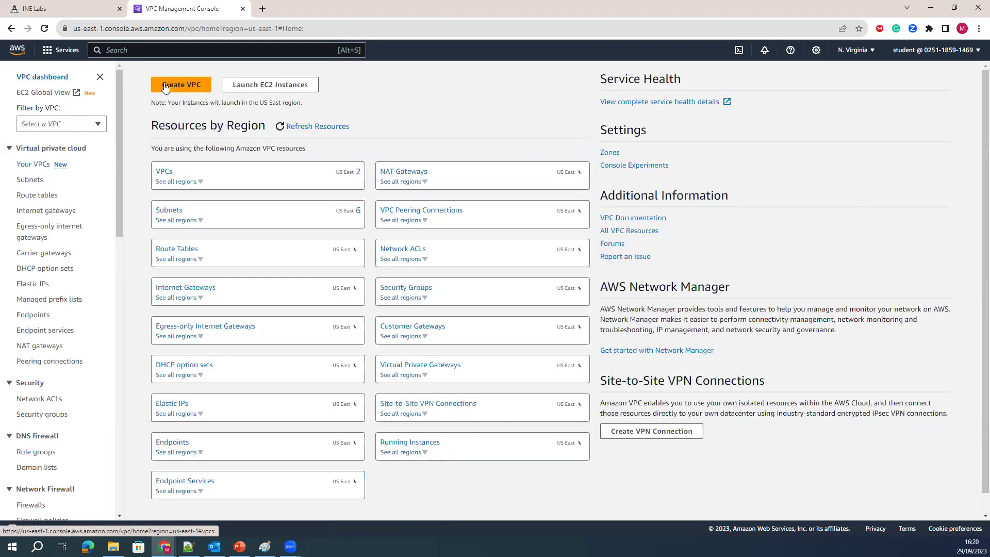
{"action": "left_click", "coordinate": [166, 88]}
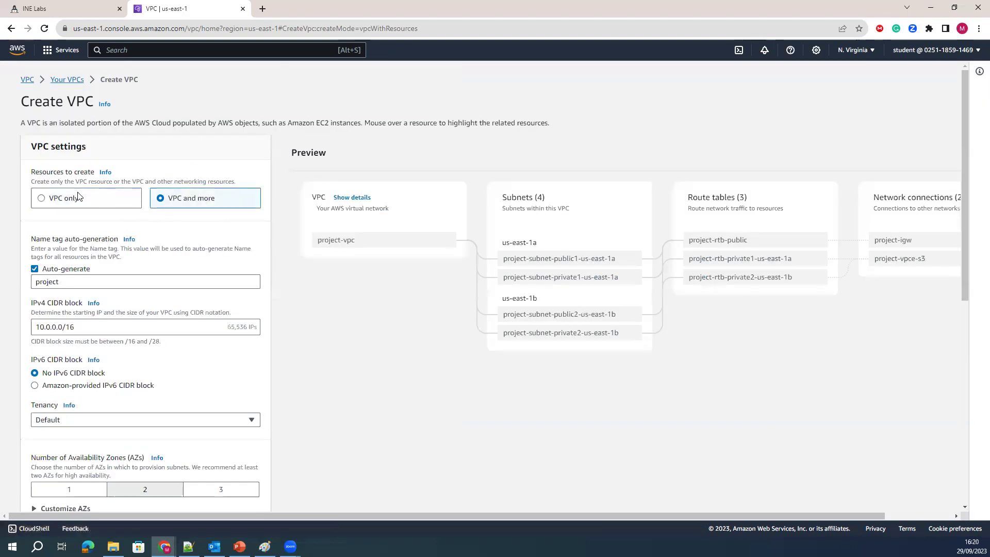
{"action": "left_click", "coordinate": [72, 198]}
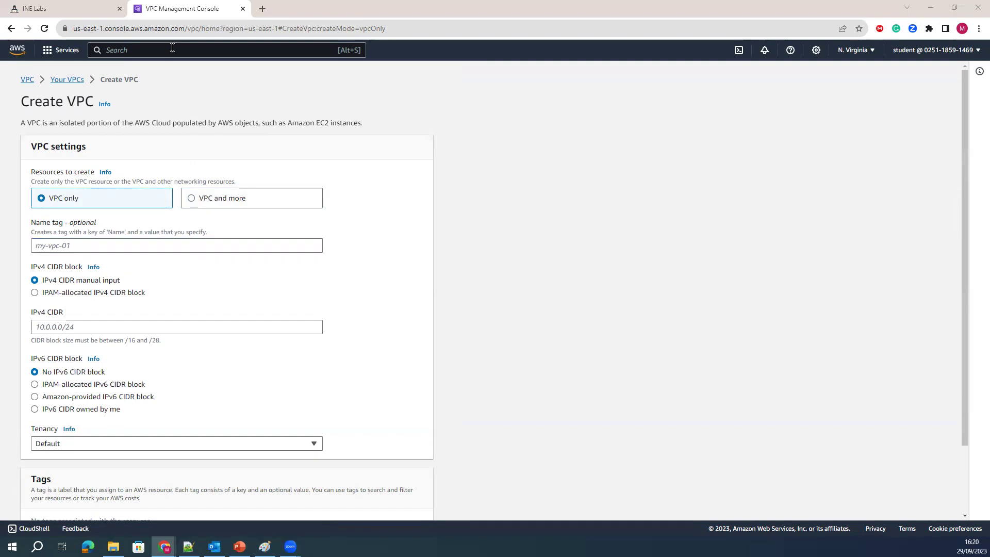
{"action": "left_click", "coordinate": [73, 246]}
{"action": "type", "text": "AI App Network"}
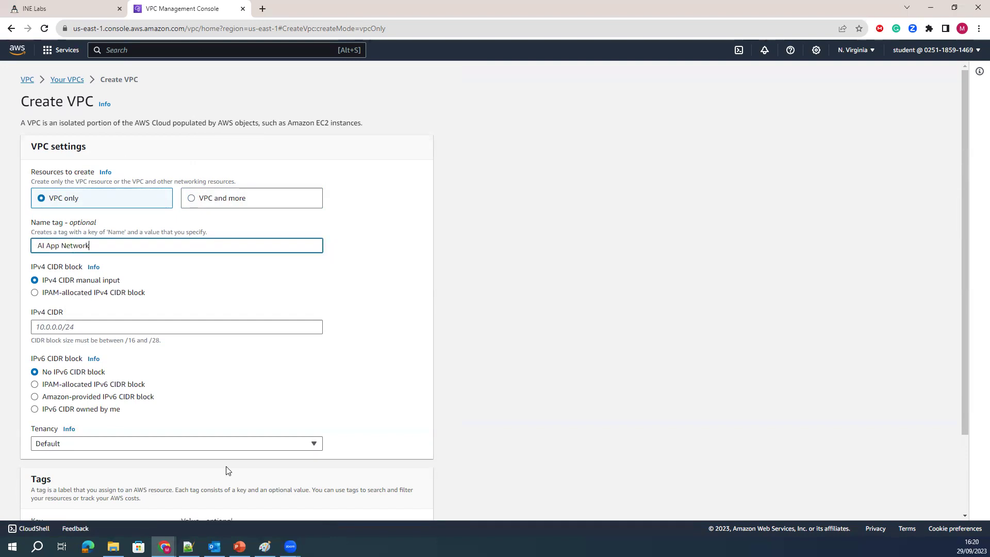
Step: Review the AI System, SSH Hosts and Scanner subnets in the Paint diagram, returning to the VPC form
{"action": "left_click", "coordinate": [264, 546]}
{"action": "left_click_drag", "start_coordinate": [253, 293], "coordinate": [284, 328]}
{"action": "left_click_drag", "start_coordinate": [412, 275], "coordinate": [465, 325]}
{"action": "left_click_drag", "start_coordinate": [218, 180], "coordinate": [302, 222]}
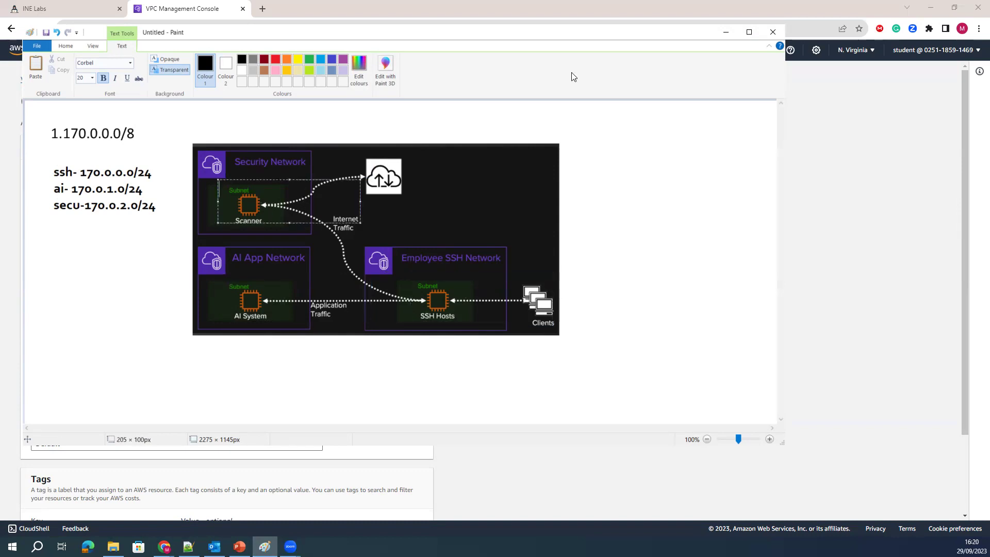
{"action": "left_click", "coordinate": [725, 31]}
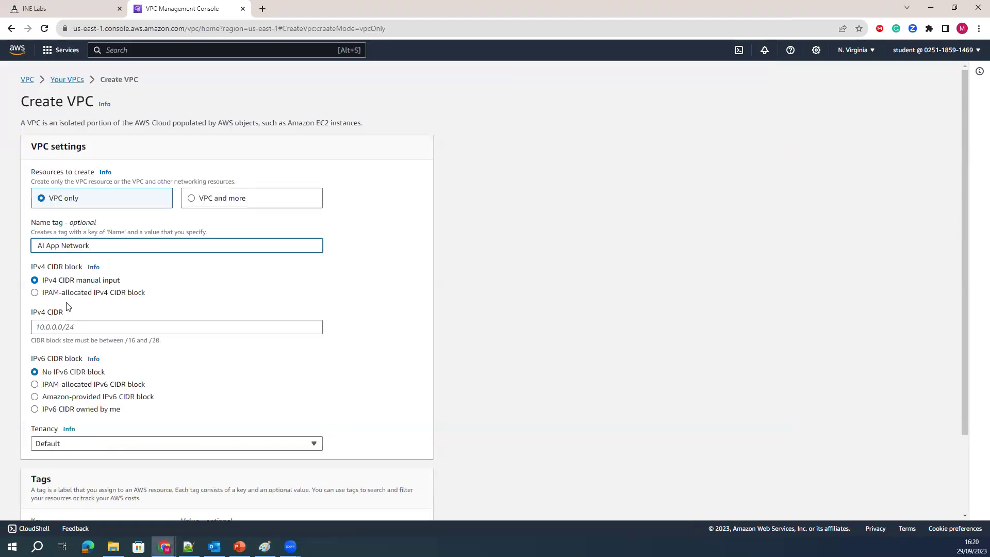
Step: Use an IPAM-allocated IPv4 CIDR block from Global-AI-pool with the /24 netmask and create the AI App Network VPC
{"action": "left_click", "coordinate": [52, 293]}
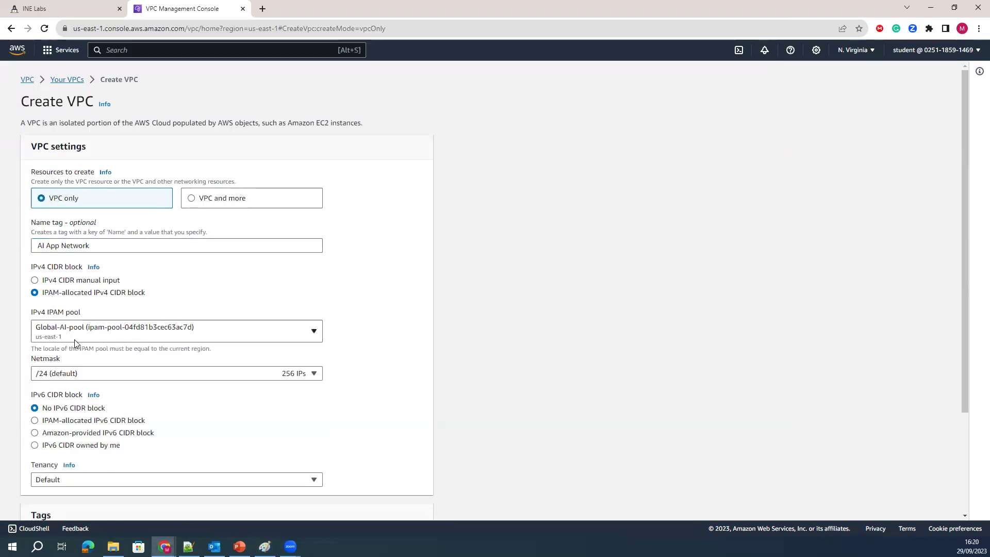
{"action": "scroll", "coordinate": [74, 344], "scroll_direction": "down", "scroll_amount": 3}
{"action": "left_click", "coordinate": [401, 504]}
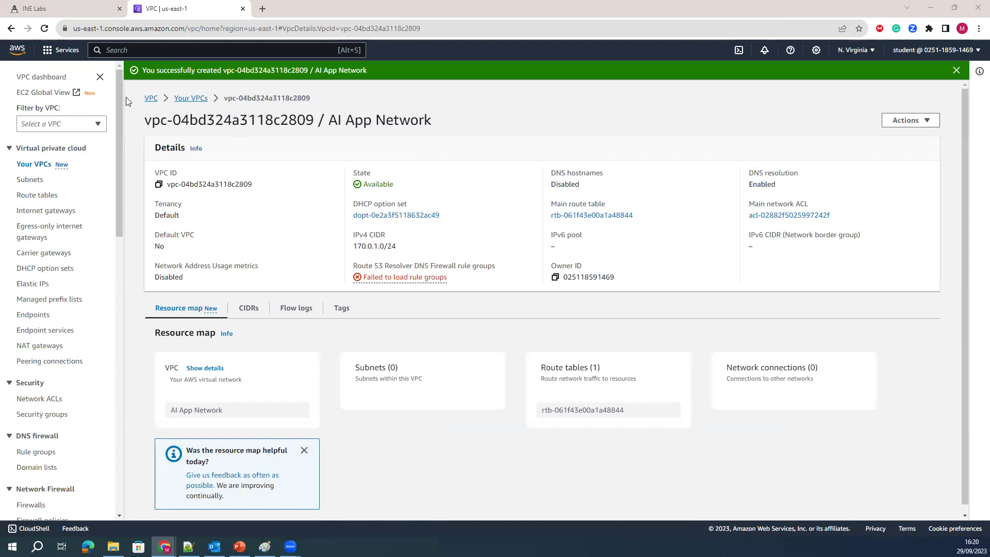
Step: Create a VPC-only resource named Security Scanner with an IPAM-allocated IPv4 CIDR block from Global-AI-pool and the /24 netmask
{"action": "left_click", "coordinate": [152, 100]}
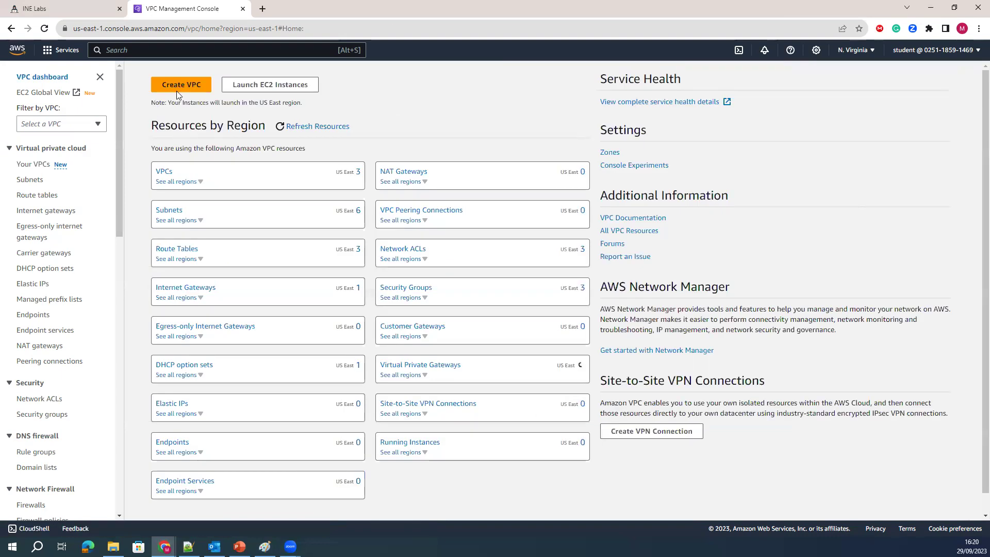
{"action": "left_click", "coordinate": [177, 88]}
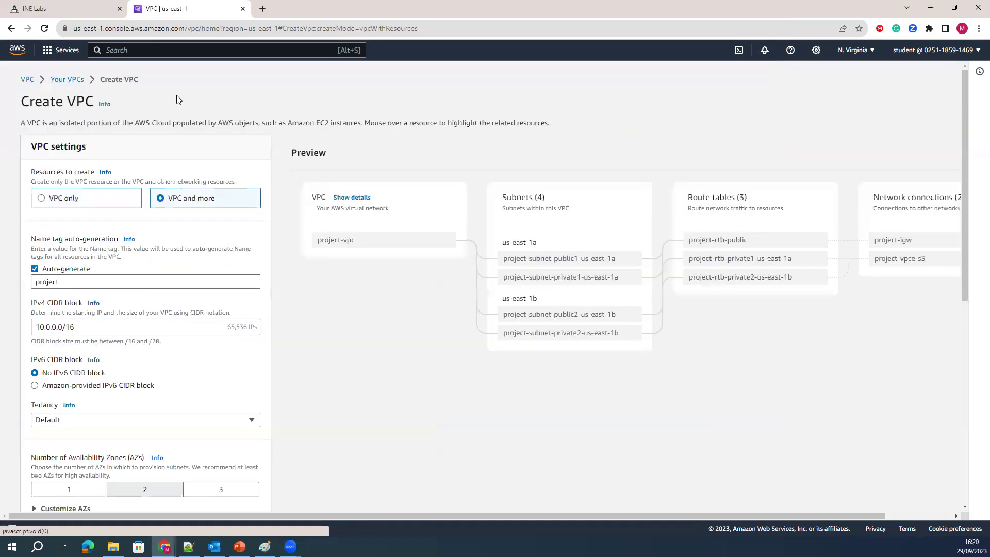
{"action": "left_click", "coordinate": [56, 198]}
{"action": "type", "text": "Security Scanner"}
{"action": "left_click", "coordinate": [48, 298]}
{"action": "left_click", "coordinate": [47, 296]}
{"action": "scroll", "coordinate": [221, 439], "scroll_direction": "down", "scroll_amount": 4}
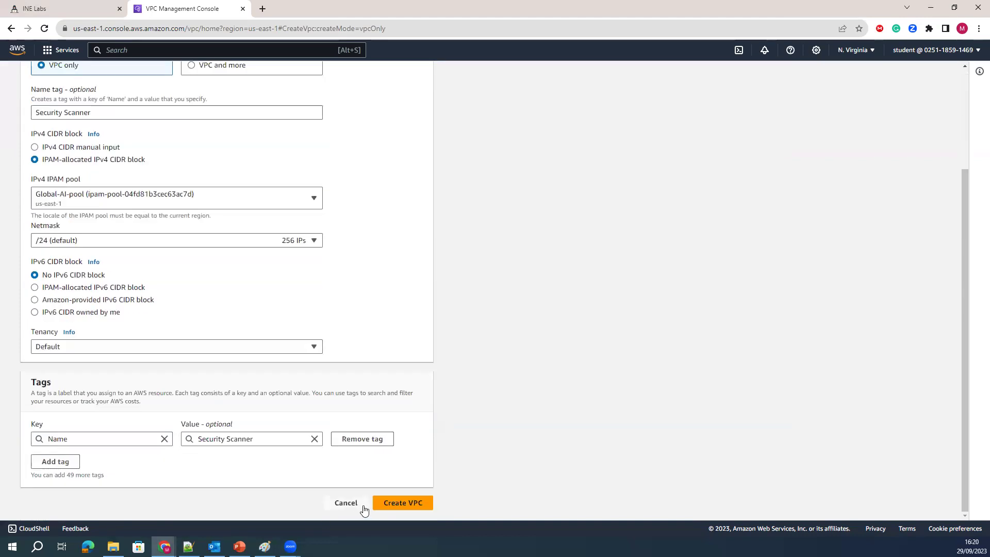
{"action": "left_click", "coordinate": [390, 507]}
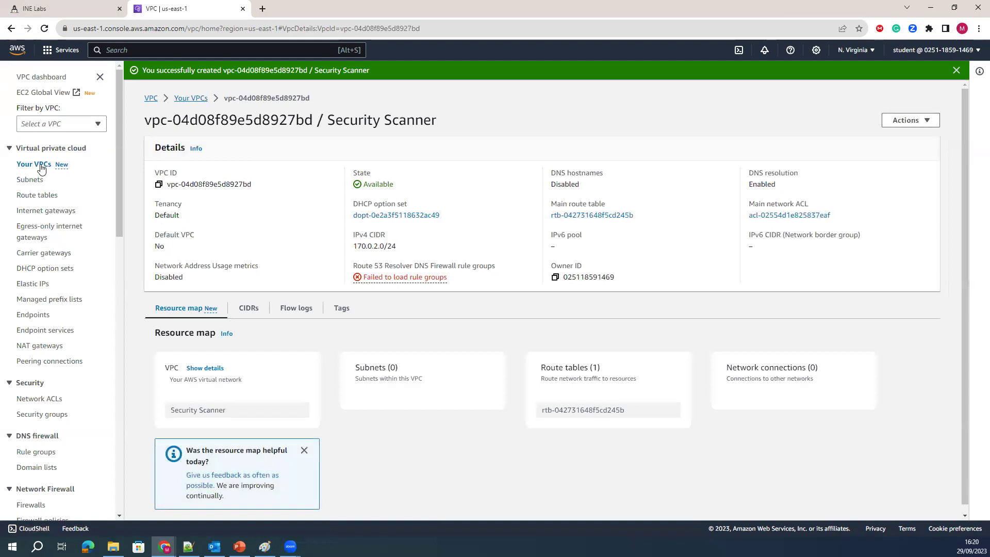
Step: Open the list of VPCs, refresh it, and check which entry is marked as the default VPC
{"action": "left_click", "coordinate": [40, 164]}
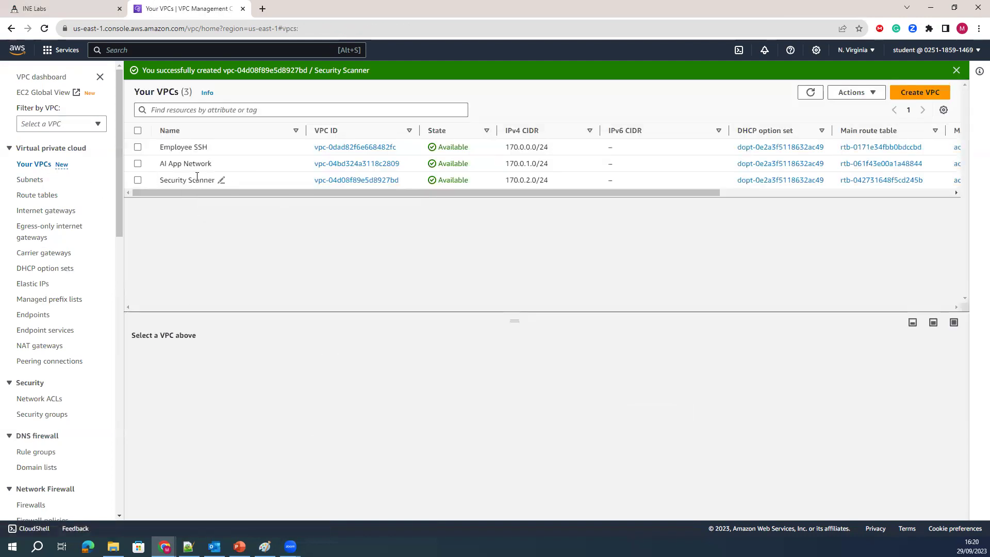
{"action": "left_click_drag", "start_coordinate": [160, 147], "coordinate": [192, 180]}
{"action": "left_click", "coordinate": [812, 93]}
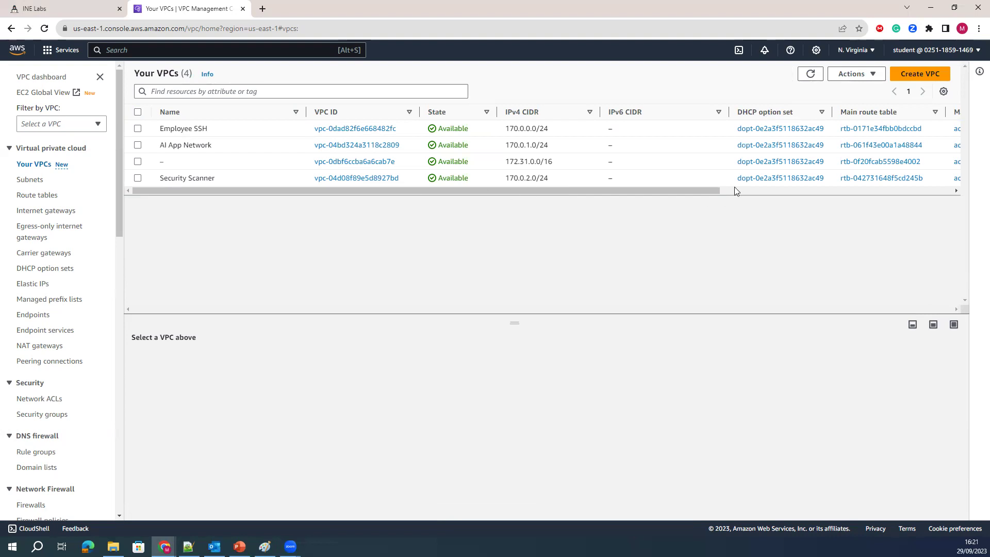
{"action": "left_click_drag", "start_coordinate": [678, 192], "coordinate": [844, 193]}
{"action": "scroll", "coordinate": [856, 181], "scroll_direction": "right", "scroll_amount": 2}
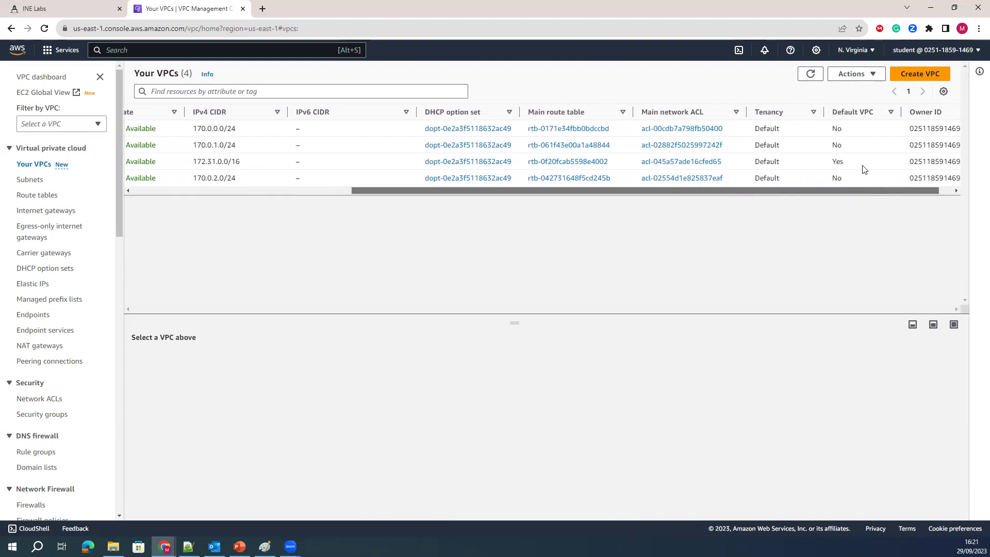
{"action": "double_click", "coordinate": [836, 161]}
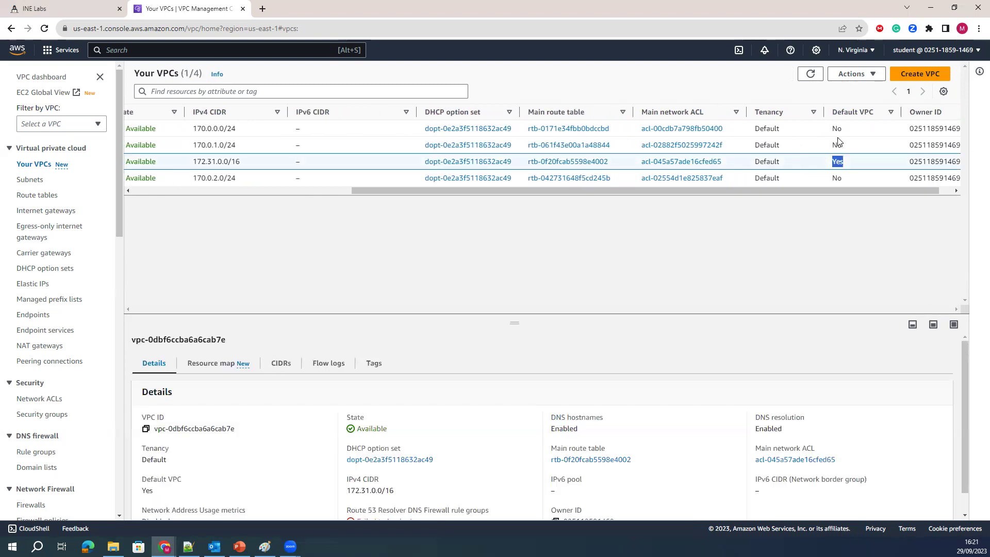
{"action": "left_click_drag", "start_coordinate": [842, 145], "coordinate": [831, 129]}
{"action": "left_click", "coordinate": [391, 233]}
Step: Compare the IPv4 CIDRs of the Employee SSH, AI App Network and Security Scanner VPCs with the address plan in Paint
{"action": "left_click_drag", "start_coordinate": [514, 190], "coordinate": [180, 193]}
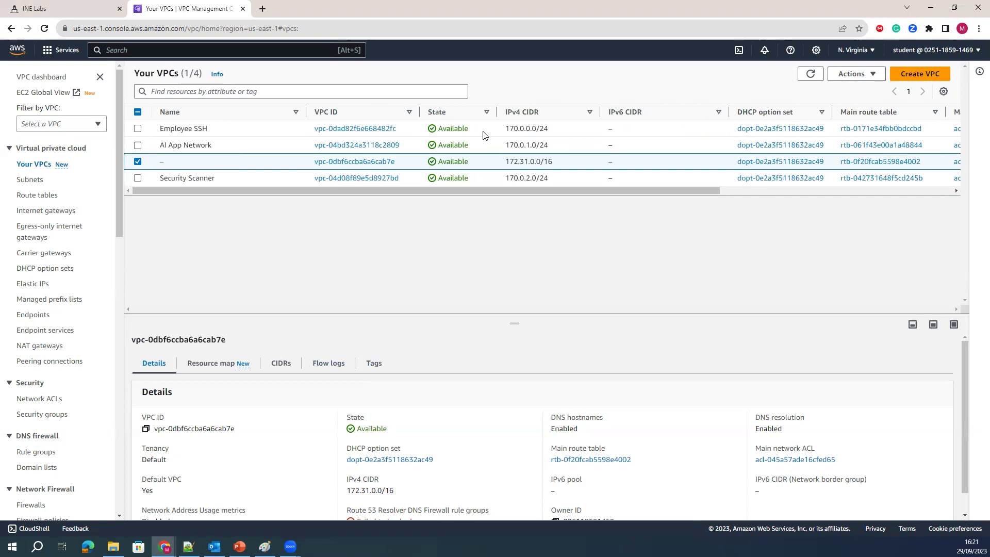
{"action": "left_click", "coordinate": [532, 129]}
{"action": "left_click", "coordinate": [536, 145]}
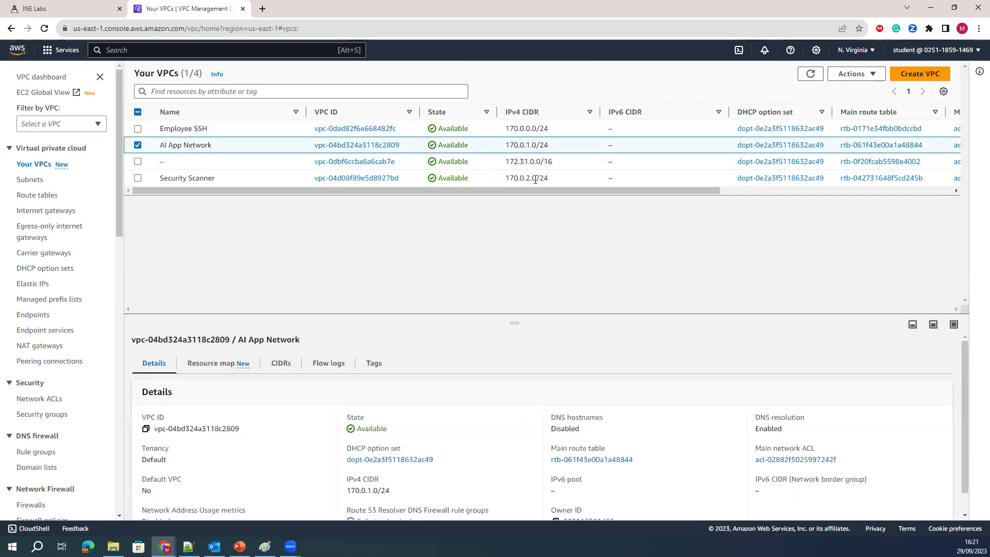
{"action": "left_click", "coordinate": [537, 178]}
{"action": "key", "text": "alt+Tab"}
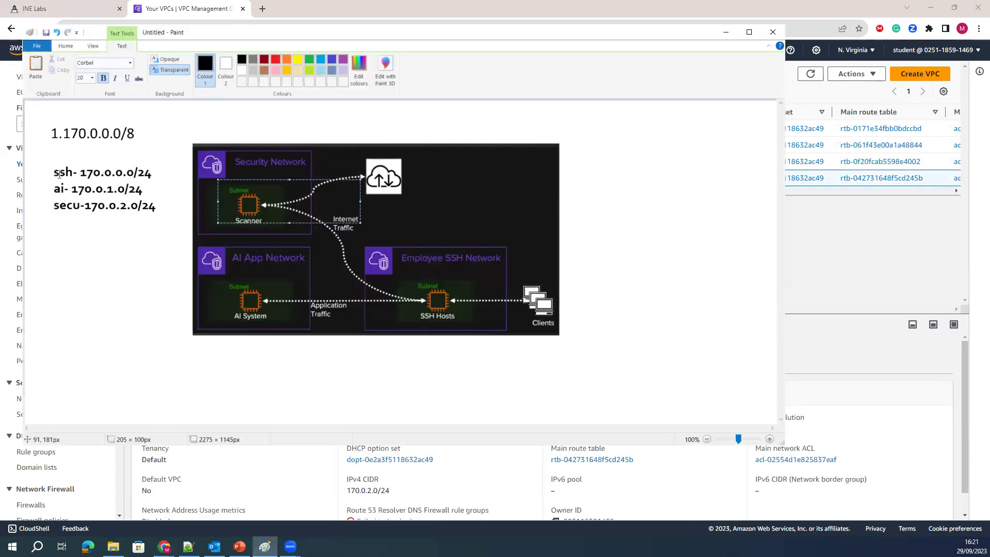
Step: Leave the address plan in Paint and start a new subnet in the Employee SSH VPC
{"action": "left_click_drag", "start_coordinate": [177, 222], "coordinate": [191, 223]}
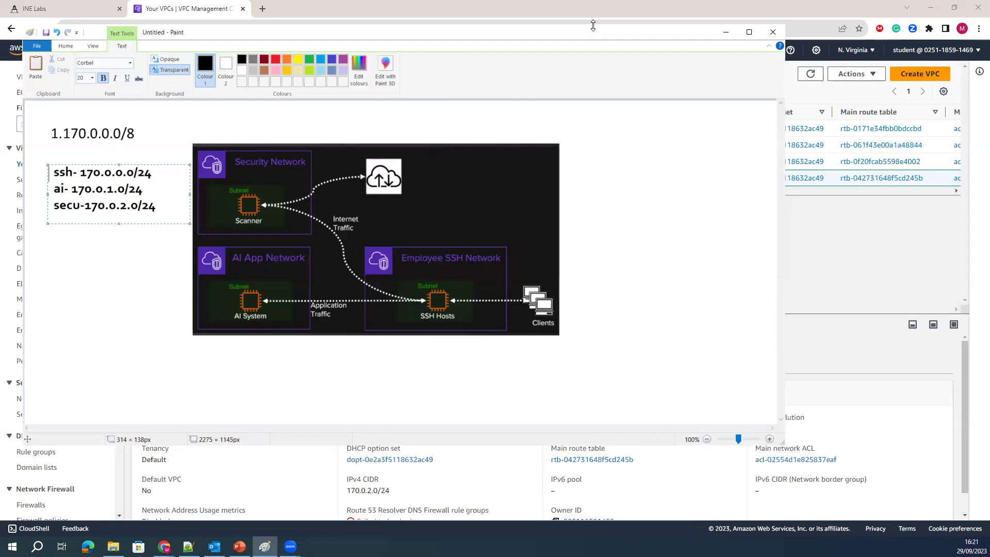
{"action": "left_click", "coordinate": [726, 32]}
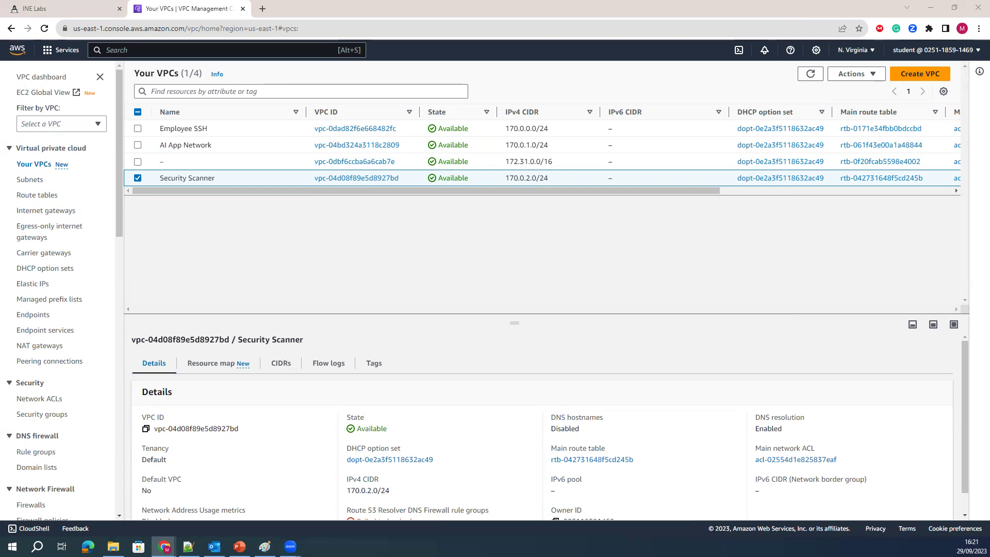
{"action": "left_click", "coordinate": [32, 180]}
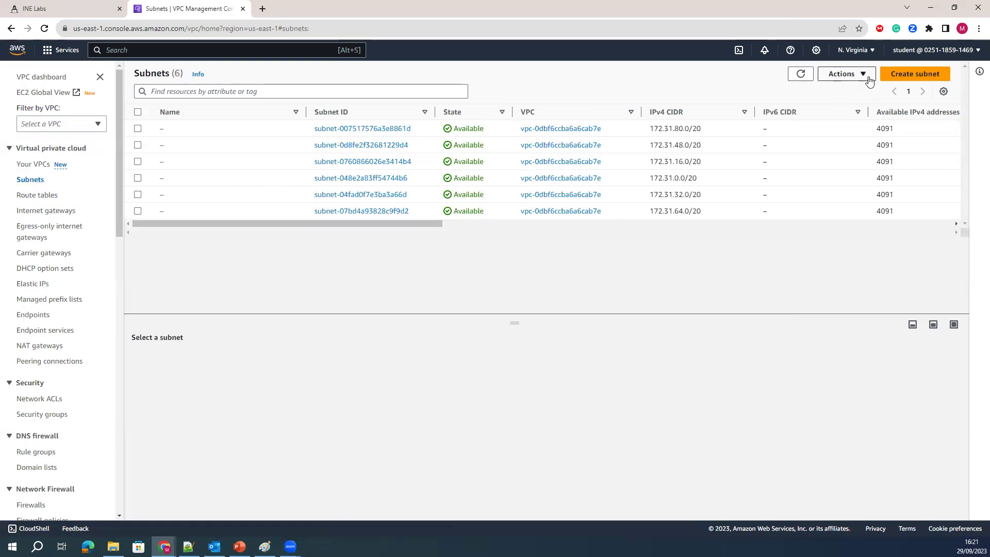
{"action": "left_click", "coordinate": [890, 77]}
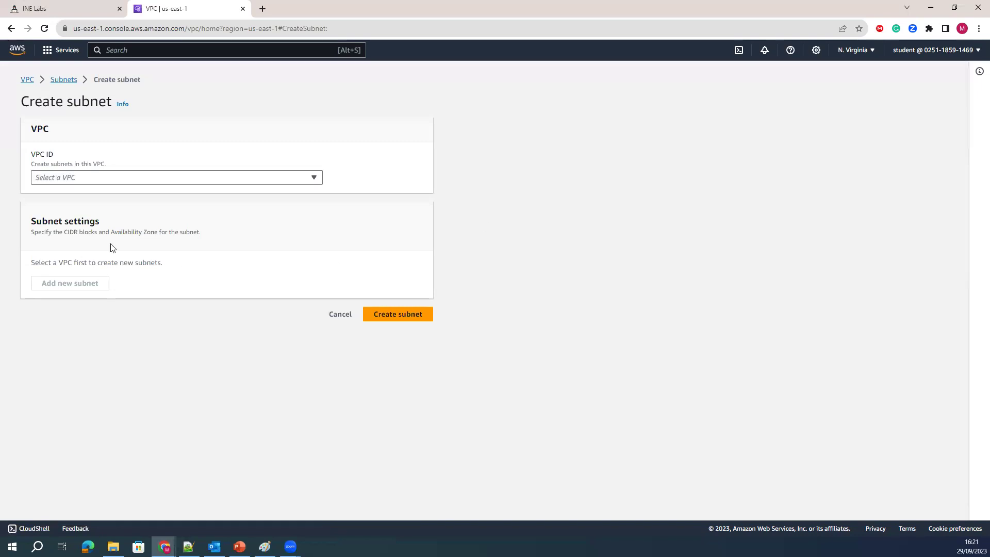
{"action": "left_click", "coordinate": [68, 177]}
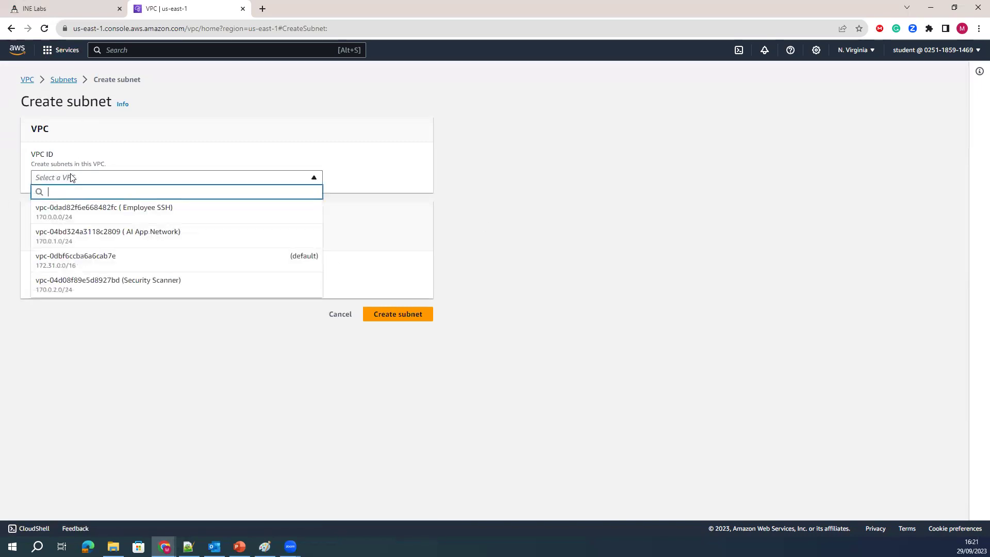
{"action": "left_click", "coordinate": [107, 219]}
Step: Name the subnet Public SSH subnet, set its IPv4 subnet CIDR block to 170.0.0.128/26, and create it
{"action": "scroll", "coordinate": [93, 326], "scroll_direction": "down", "scroll_amount": 1}
{"action": "scroll", "coordinate": [93, 326], "scroll_direction": "down", "scroll_amount": 1}
{"action": "left_click", "coordinate": [59, 256]}
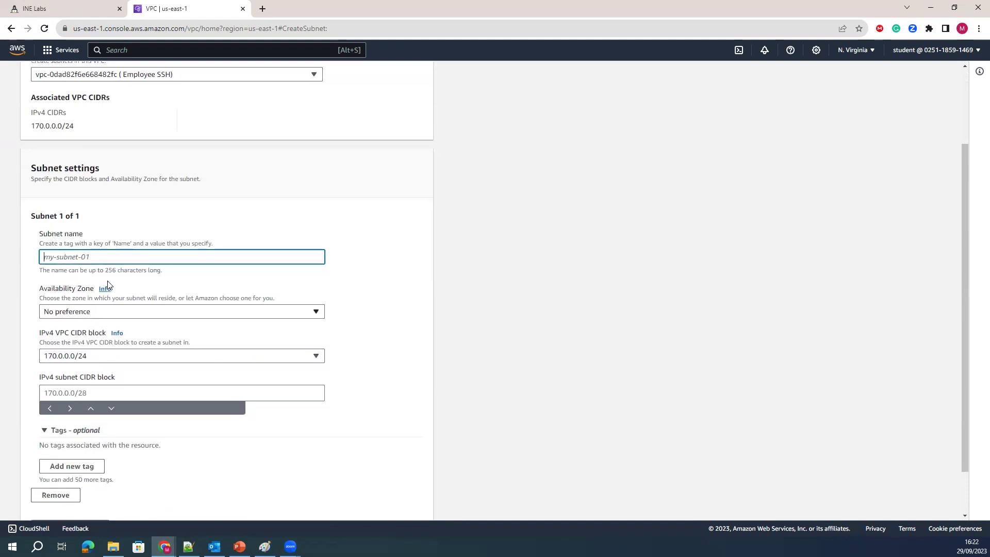
{"action": "type", "text": "Public SSH subnet"}
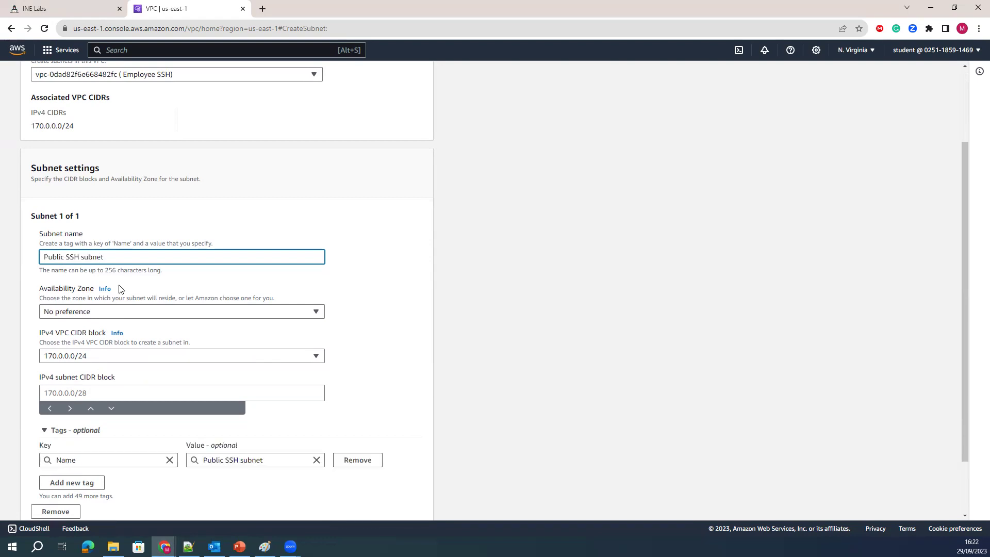
{"action": "scroll", "coordinate": [87, 361], "scroll_direction": "down", "scroll_amount": 2}
{"action": "left_click", "coordinate": [89, 325]}
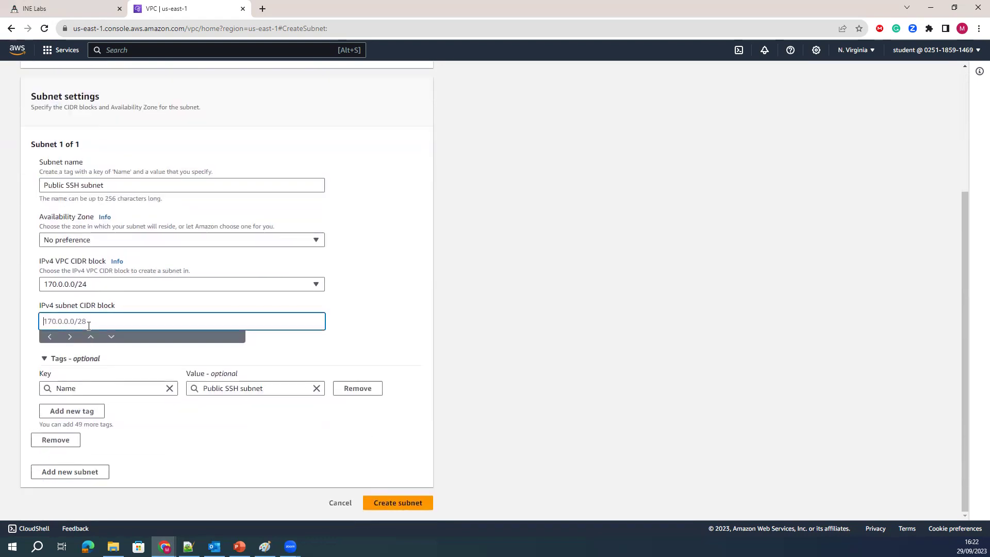
{"action": "type", "text": "170.0.0.128/26"}
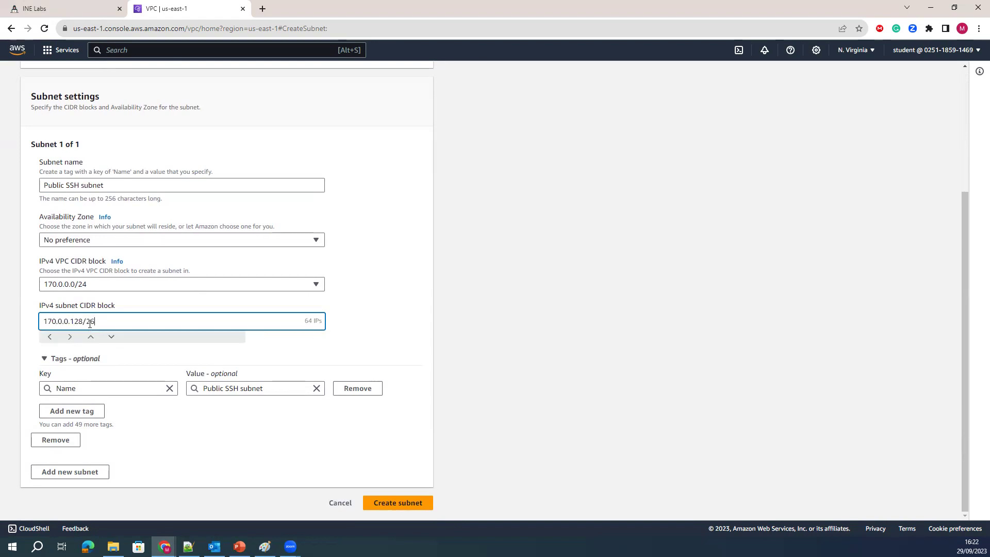
{"action": "left_click", "coordinate": [88, 287]}
{"action": "left_click", "coordinate": [88, 292]}
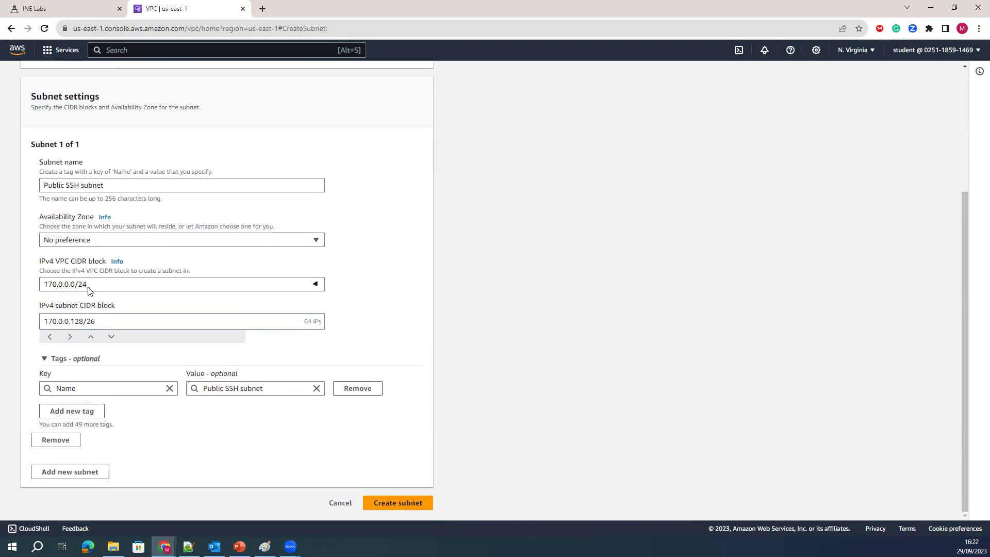
{"action": "left_click", "coordinate": [396, 504]}
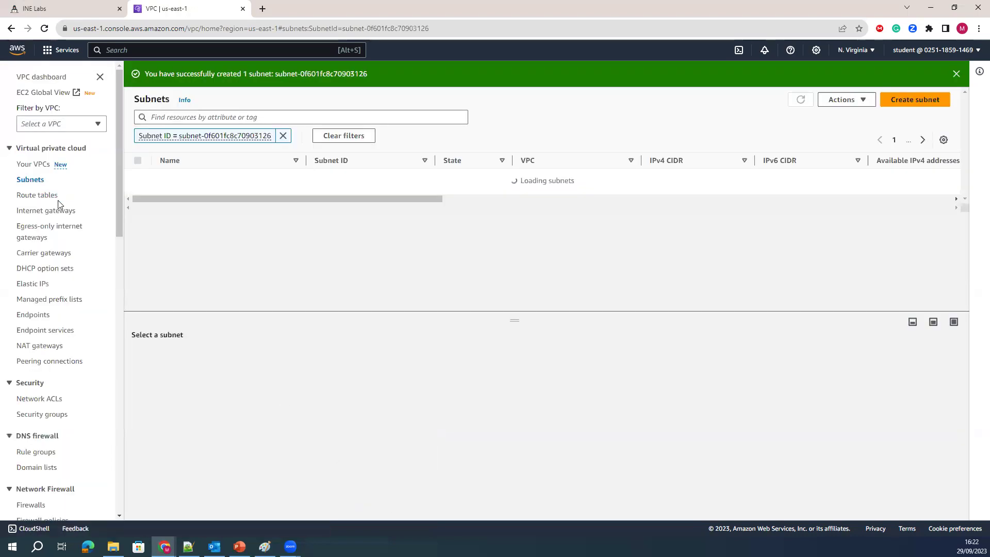
Step: Create a subnet named Public SSH subnet in the AI App Network VPC with the IPv4 subnet CIDR block 170.0.1.128/26
{"action": "left_click", "coordinate": [907, 101]}
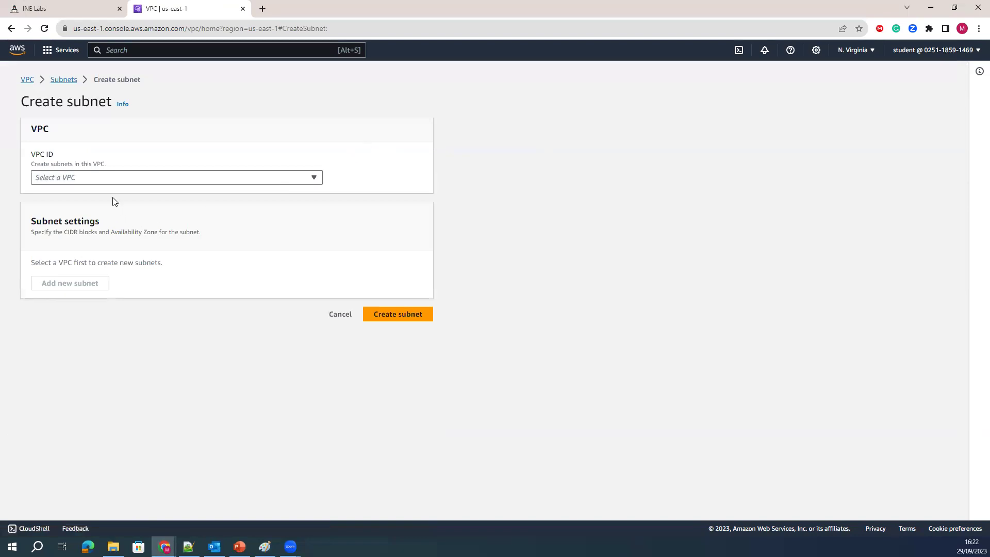
{"action": "left_click", "coordinate": [109, 179]}
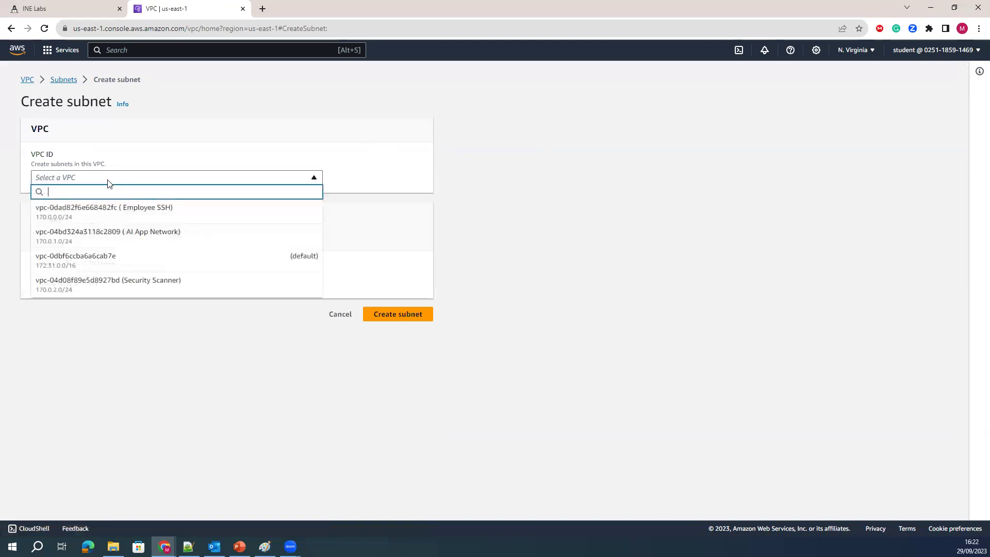
{"action": "left_click", "coordinate": [96, 235]}
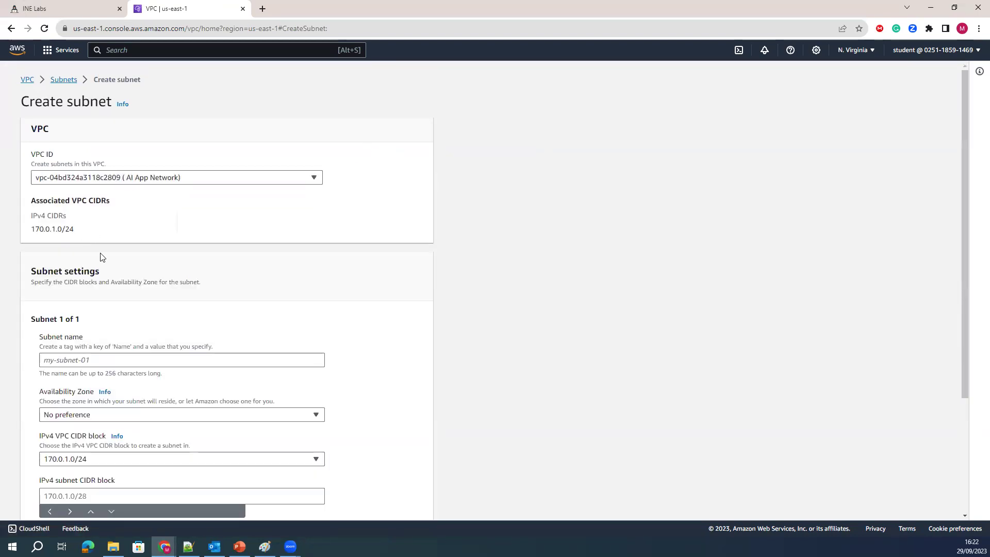
{"action": "left_click", "coordinate": [72, 361]}
{"action": "type", "text": "Public SSH subnet"}
{"action": "scroll", "coordinate": [175, 333], "scroll_direction": "down", "scroll_amount": 3}
{"action": "left_click", "coordinate": [80, 320]}
{"action": "type", "text": "170.0"}
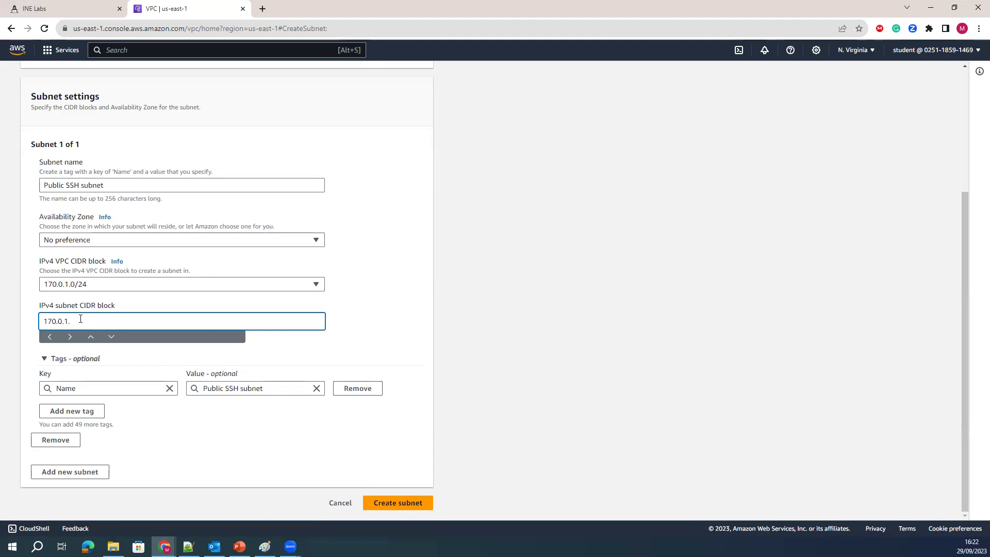
{"action": "type", "text": ".1.128/28"}
{"action": "left_click", "coordinate": [395, 504]}
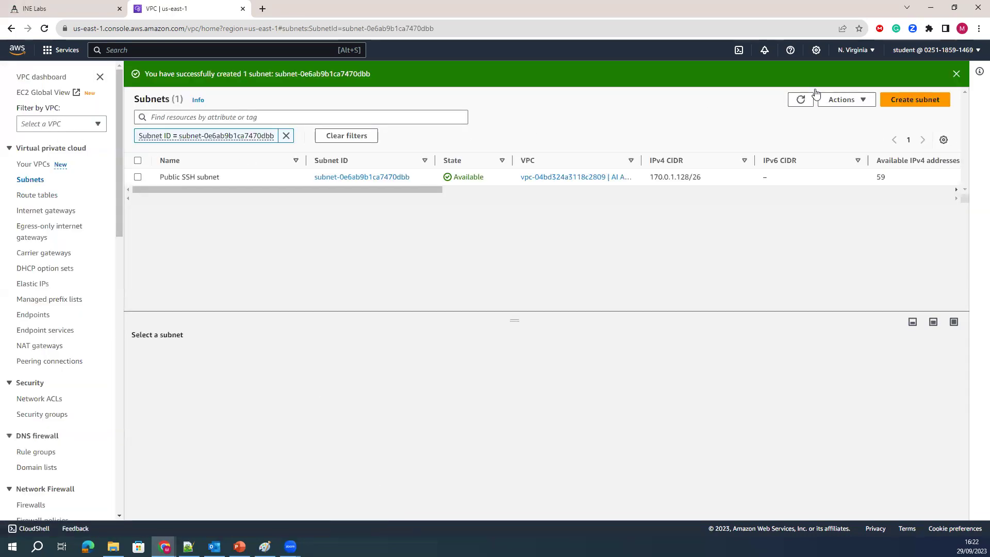
Step: Create a subnet named Public SSH subnet in the Security Scanner VPC with the IPv4 subnet CIDR block 170.0.2.128/26
{"action": "left_click", "coordinate": [915, 99]}
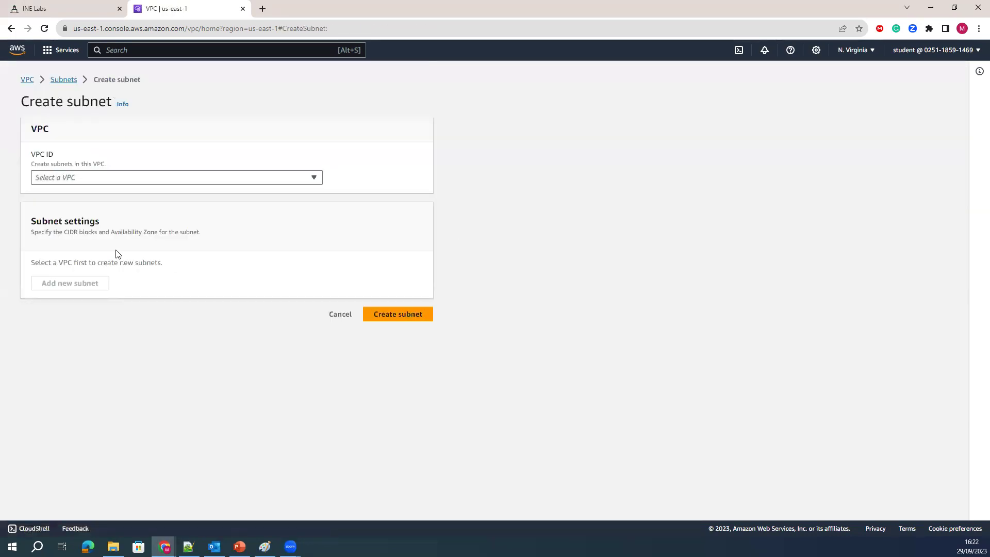
{"action": "left_click", "coordinate": [56, 179]}
{"action": "left_click", "coordinate": [94, 283]}
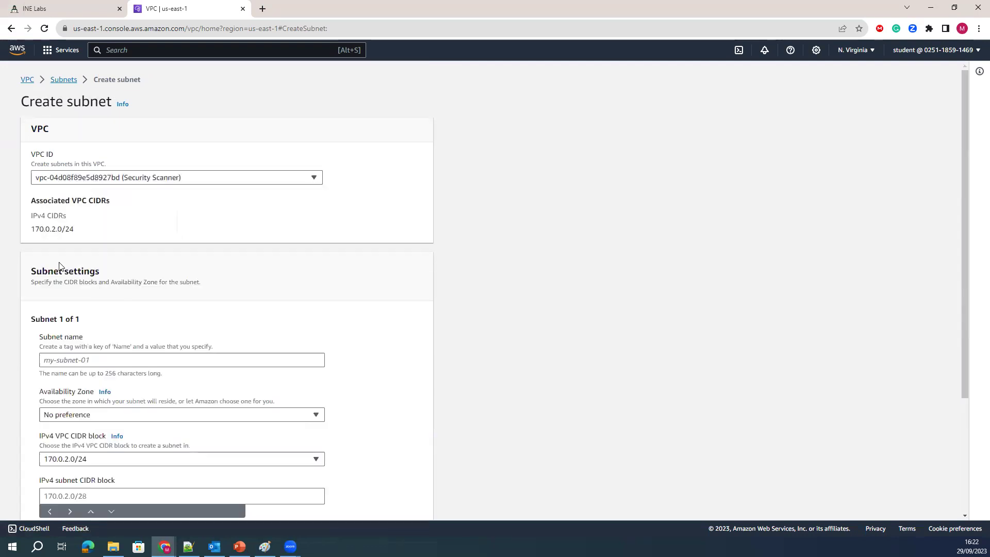
{"action": "left_click", "coordinate": [90, 360]}
{"action": "type", "text": "Public SSH subnet"}
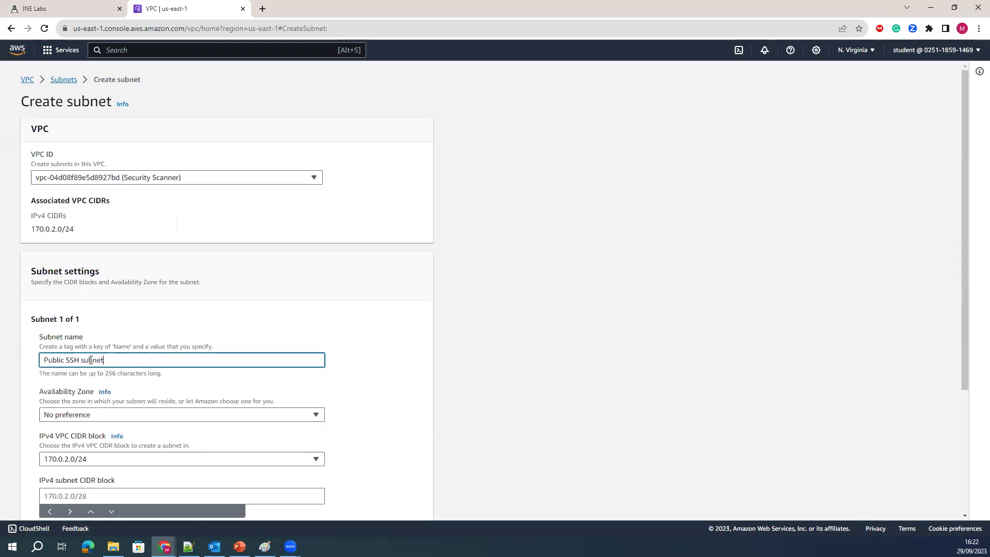
{"action": "scroll", "coordinate": [91, 360], "scroll_direction": "down", "scroll_amount": 3}
{"action": "left_click", "coordinate": [69, 322]}
{"action": "type", "text": "170"}
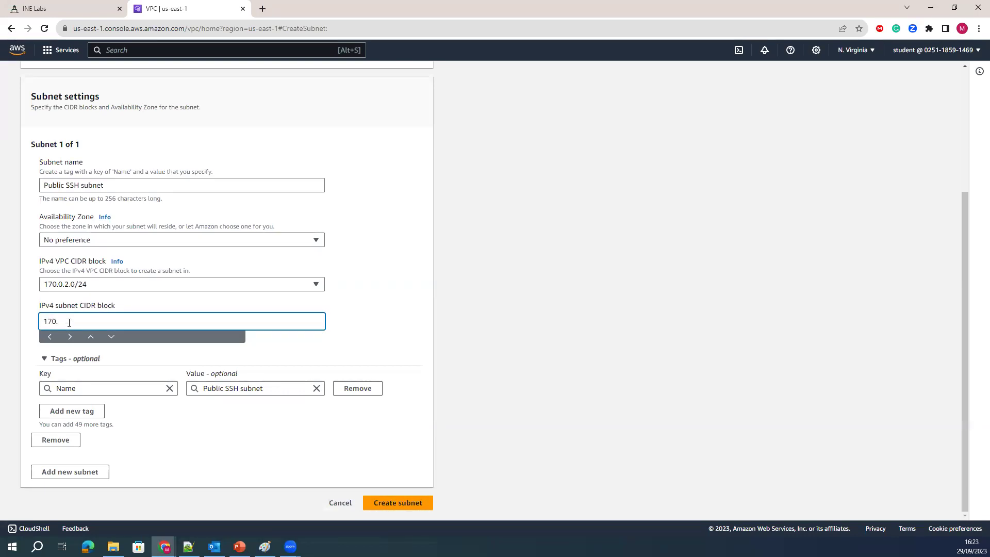
{"action": "type", "text": ".0.2.128/26"}
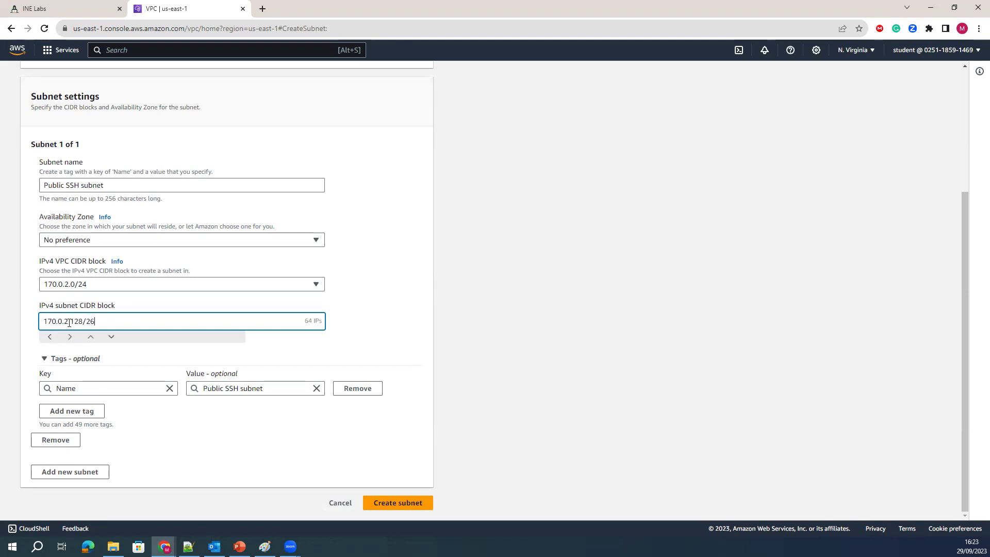
{"action": "left_click", "coordinate": [384, 504]}
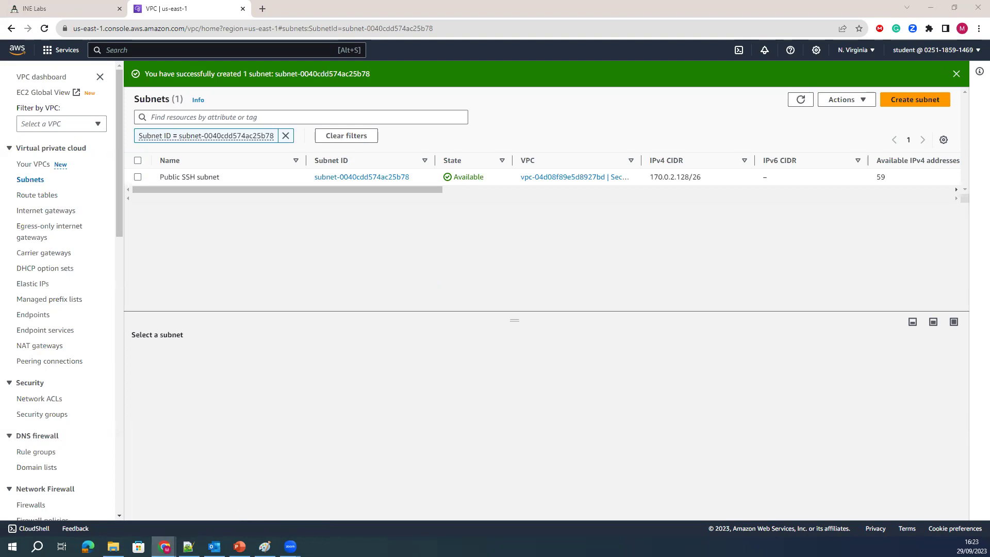
Step: In Paint, tick the diagram's three subnets, sketch a central hub linking the AI System and SSH Hosts, and clear the marks
{"action": "left_click", "coordinate": [264, 546]}
{"action": "left_click_drag", "start_coordinate": [244, 286], "coordinate": [270, 287]}
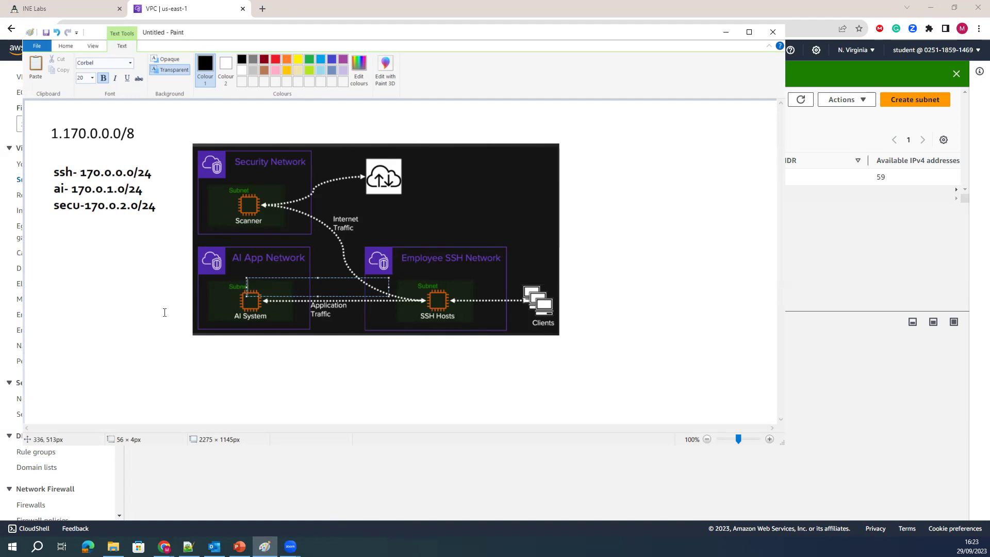
{"action": "left_click", "coordinate": [305, 369]}
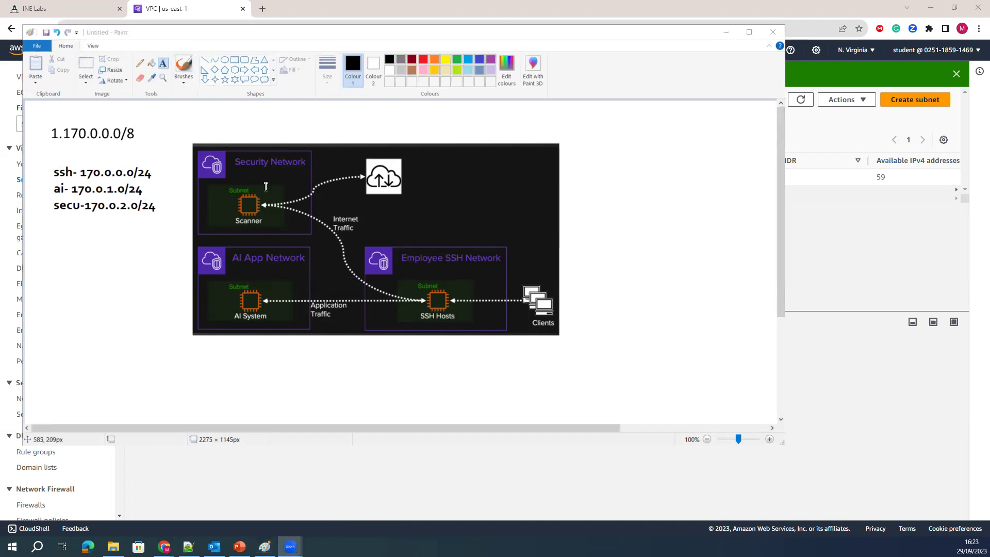
{"action": "left_click", "coordinate": [234, 181]}
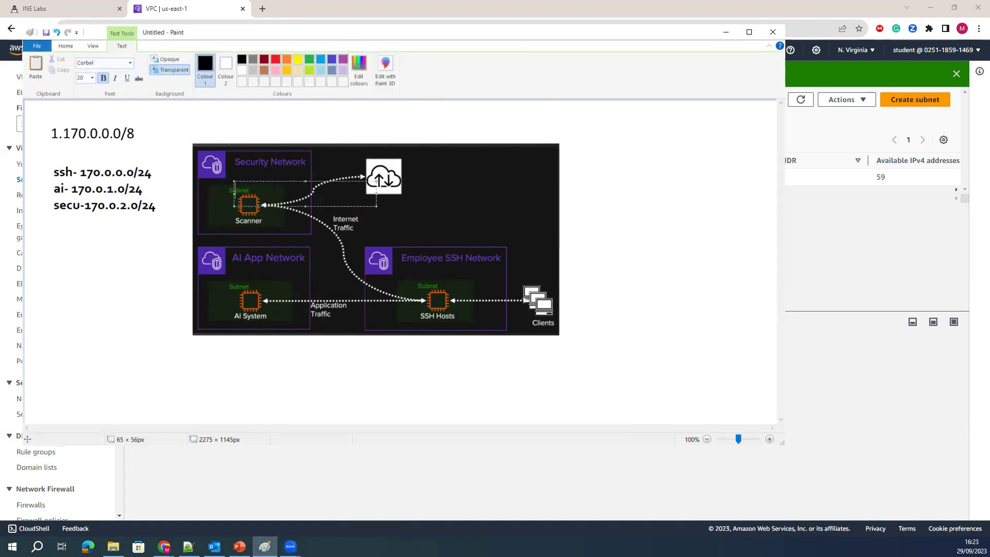
{"action": "left_click_drag", "start_coordinate": [290, 195], "coordinate": [281, 190]}
{"action": "left_click_drag", "start_coordinate": [410, 273], "coordinate": [462, 264]}
{"action": "left_click_drag", "start_coordinate": [267, 281], "coordinate": [321, 282]}
{"action": "mouse_move", "coordinate": [343, 222]}
{"action": "left_mouse_down"}
{"action": "mouse_move", "coordinate": [326, 274]}
{"action": "mouse_move", "coordinate": [346, 263]}
{"action": "mouse_move", "coordinate": [345, 232]}
{"action": "left_mouse_up"}
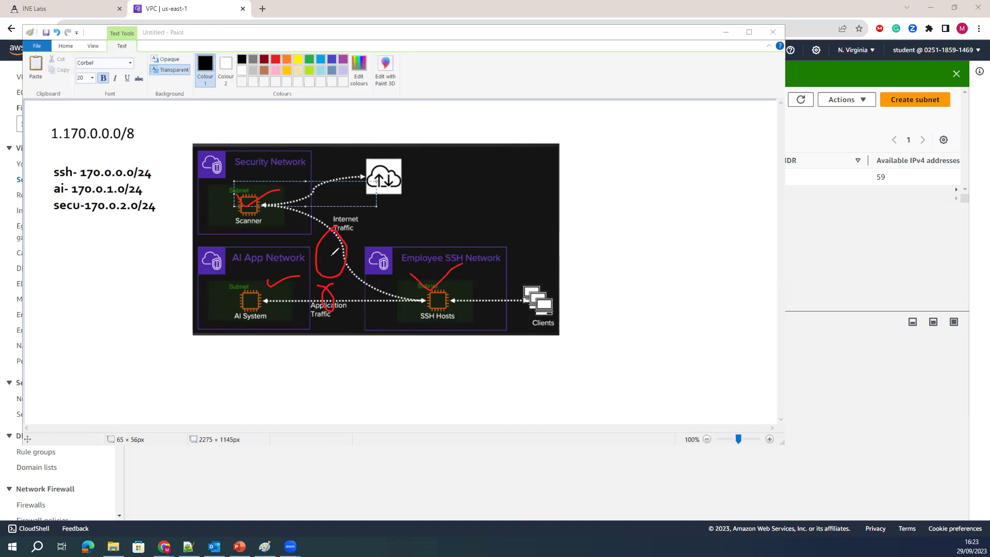
{"action": "left_click_drag", "start_coordinate": [330, 254], "coordinate": [349, 262]}
{"action": "mouse_move", "coordinate": [397, 273]}
{"action": "left_mouse_down"}
{"action": "mouse_move", "coordinate": [351, 247]}
{"action": "mouse_move", "coordinate": [291, 255]}
{"action": "mouse_move", "coordinate": [269, 282]}
{"action": "left_mouse_up"}
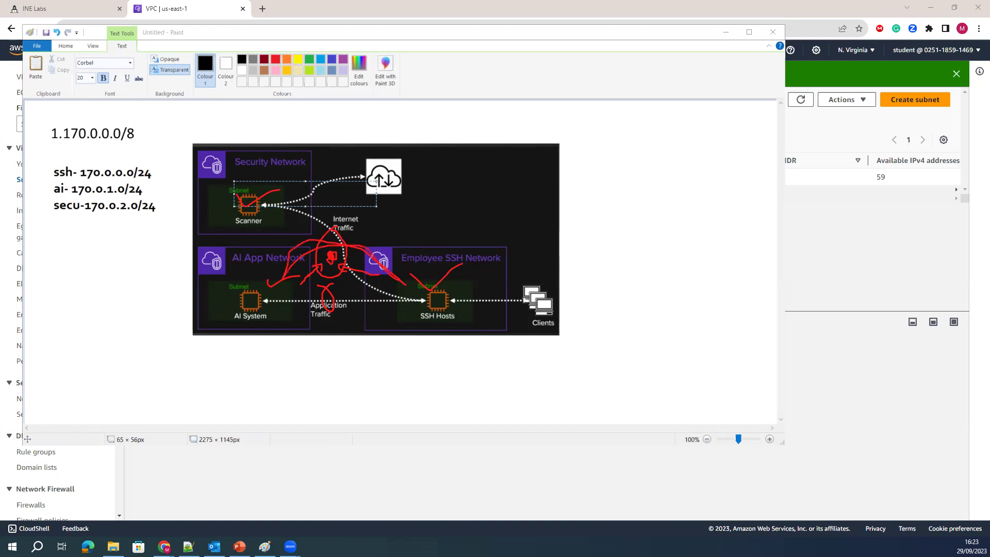
{"action": "key", "text": "Escape"}
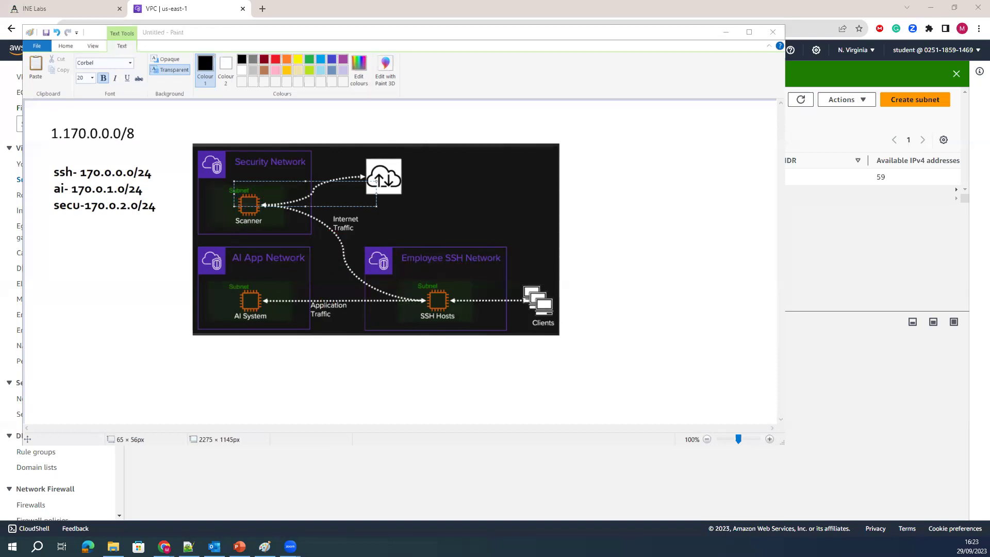
{"action": "left_click", "coordinate": [725, 32]}
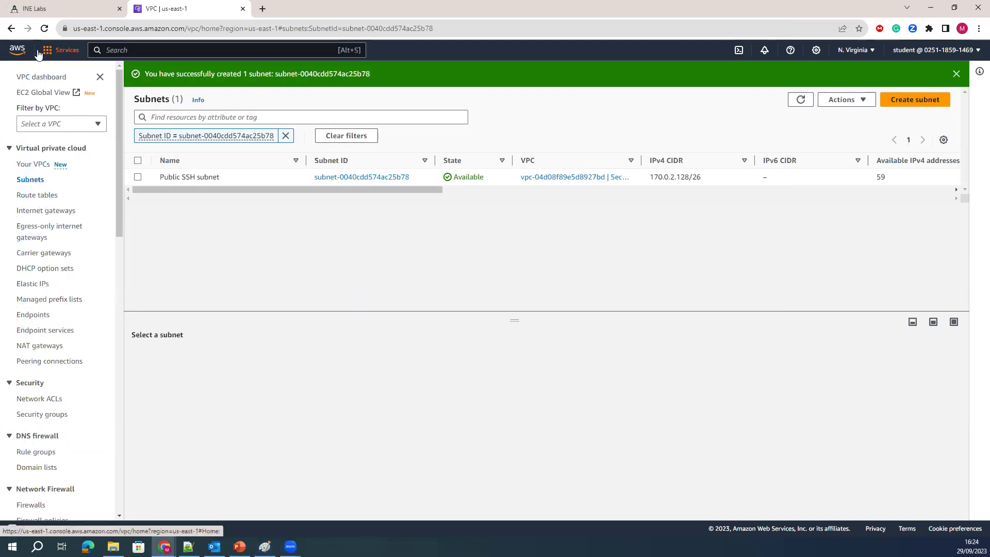
Step: Return to the AWS console home, open the VPC service, and display the list of transit gateways
{"action": "left_click", "coordinate": [13, 50]}
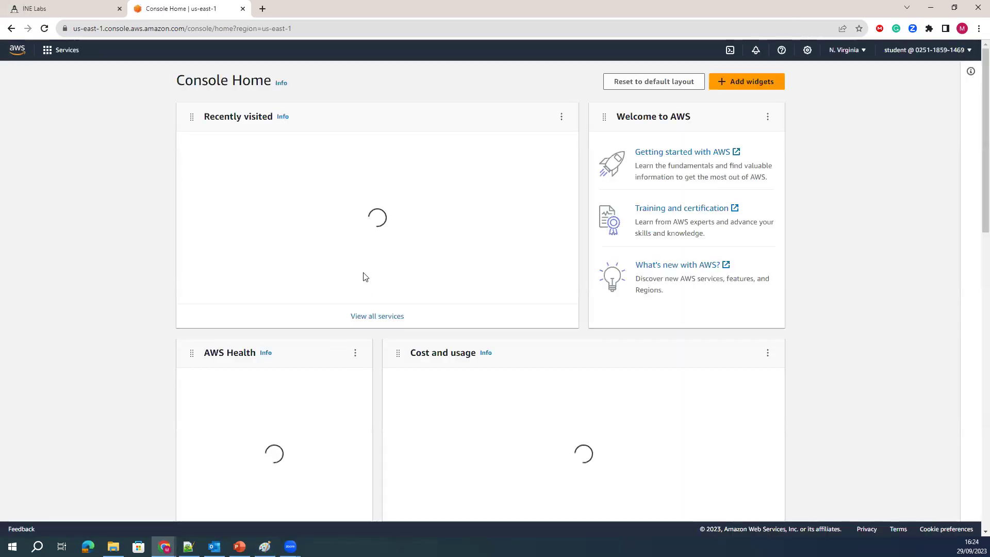
{"action": "left_click", "coordinate": [211, 152]}
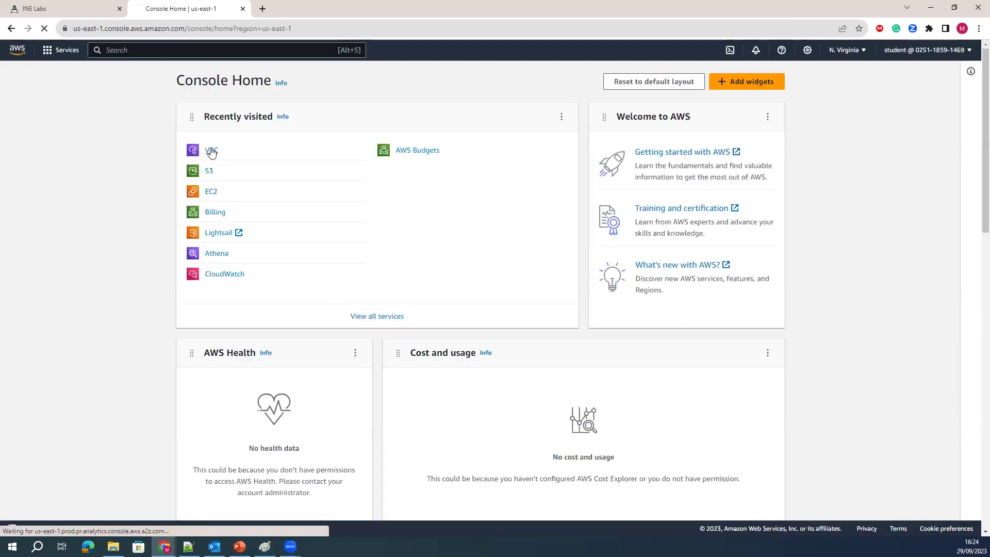
{"action": "scroll", "coordinate": [52, 289], "scroll_direction": "down", "scroll_amount": 5}
{"action": "scroll", "coordinate": [54, 304], "scroll_direction": "down", "scroll_amount": 8}
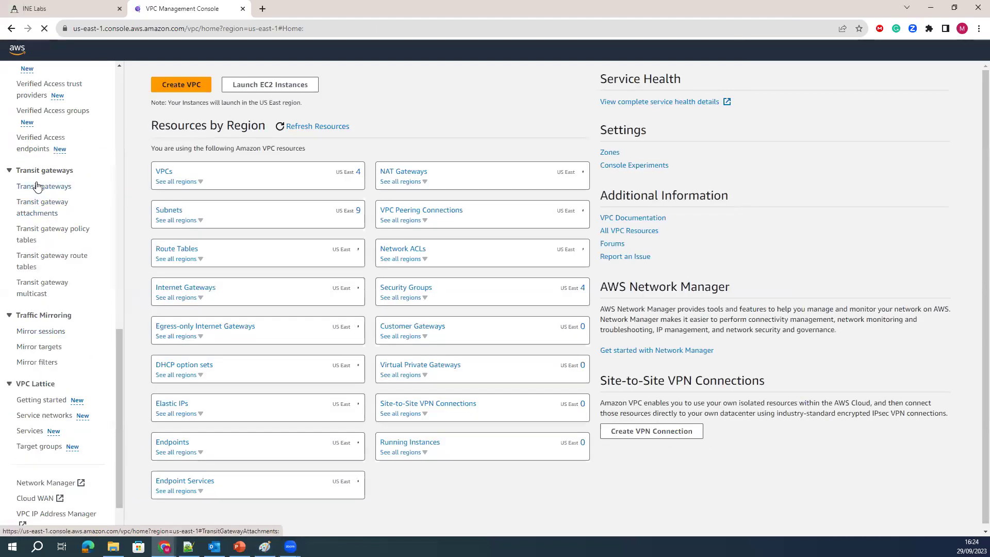
{"action": "left_click", "coordinate": [53, 193]}
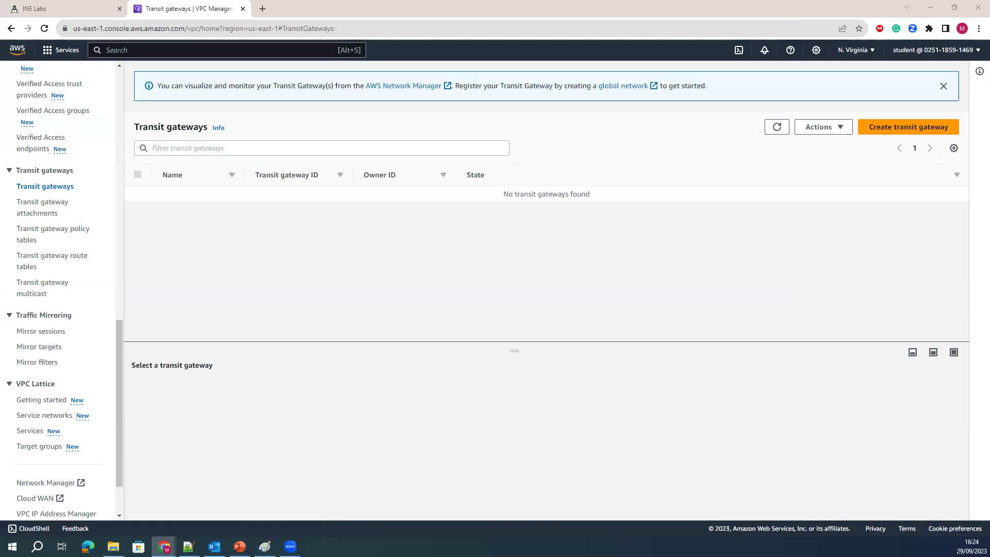
Step: Start a new transit gateway, name it AI-Global-TGW, leave the description empty, and disable VPN ECMP support
{"action": "left_click", "coordinate": [891, 129]}
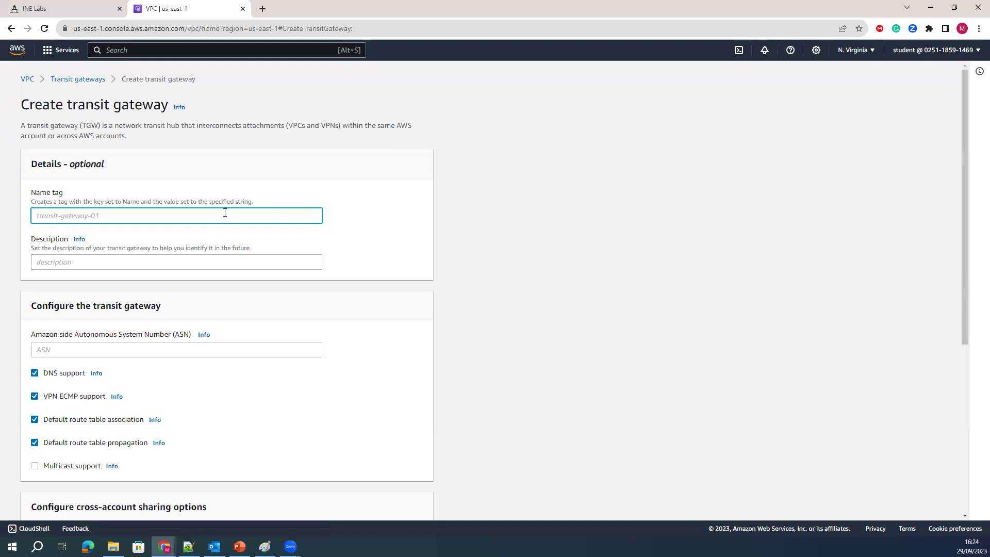
{"action": "type", "text": "AI-Global-TGW"}
{"action": "left_click", "coordinate": [71, 259]}
{"action": "scroll", "coordinate": [101, 294], "scroll_direction": "down", "scroll_amount": 3}
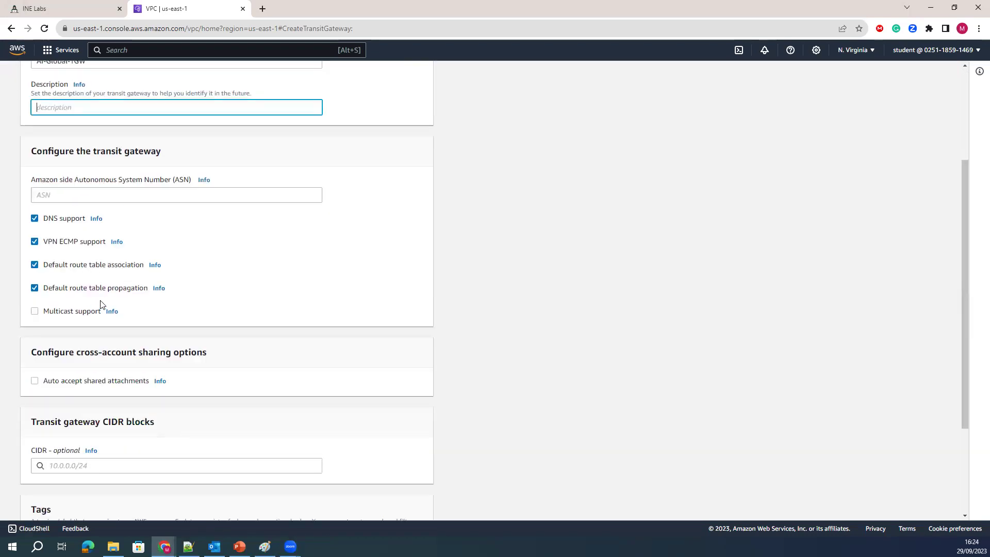
{"action": "left_click", "coordinate": [34, 243]}
Step: Add the CIDR block 10.10.0.0/24 to the transit gateway and create it
{"action": "scroll", "coordinate": [34, 246], "scroll_direction": "down", "scroll_amount": 1}
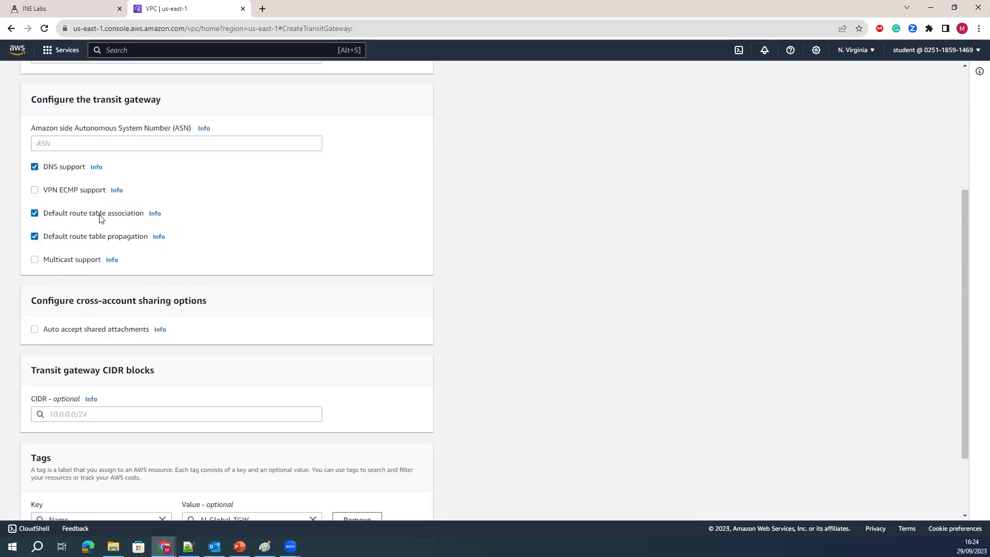
{"action": "scroll", "coordinate": [65, 280], "scroll_direction": "down", "scroll_amount": 2}
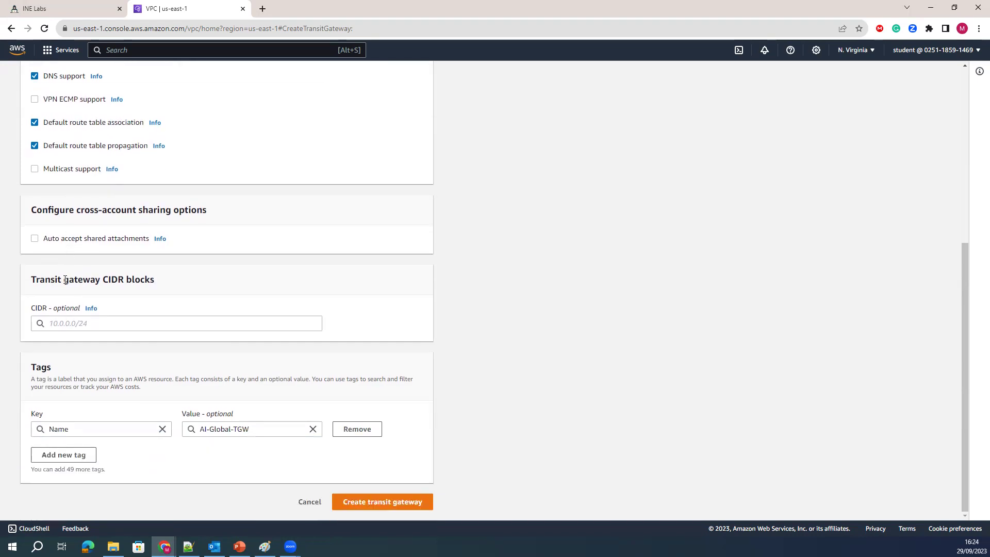
{"action": "left_click", "coordinate": [78, 319]}
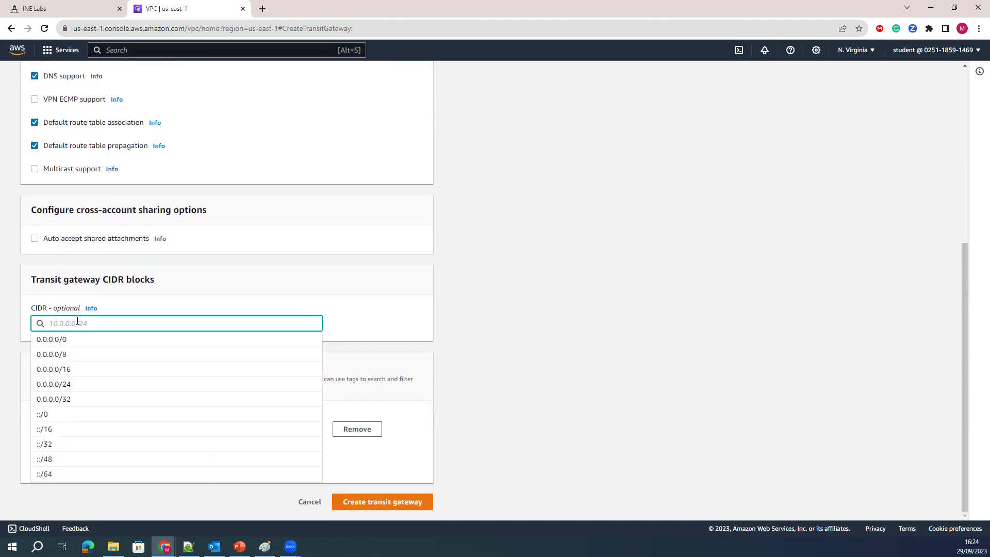
{"action": "type", "text": "10"}
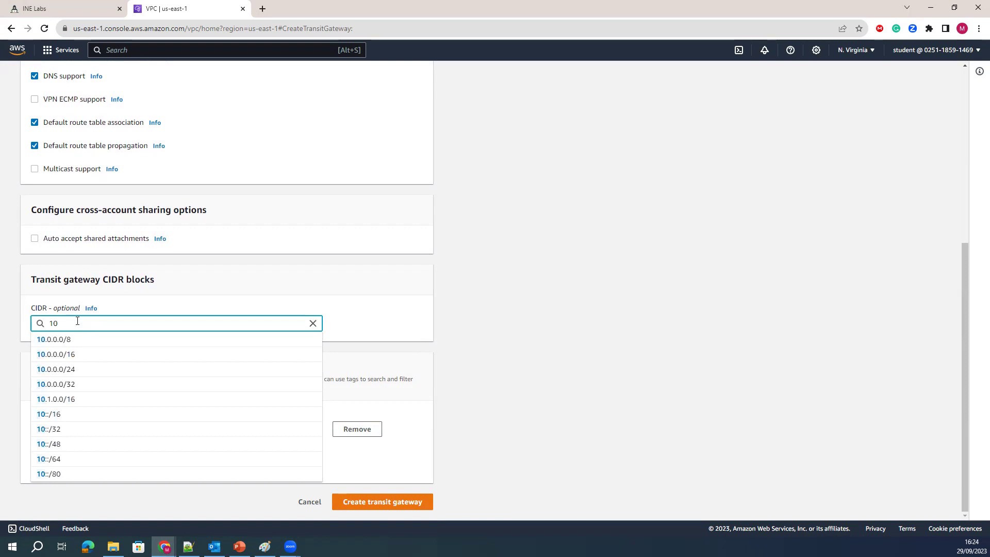
{"action": "type", "text": ".10.0"}
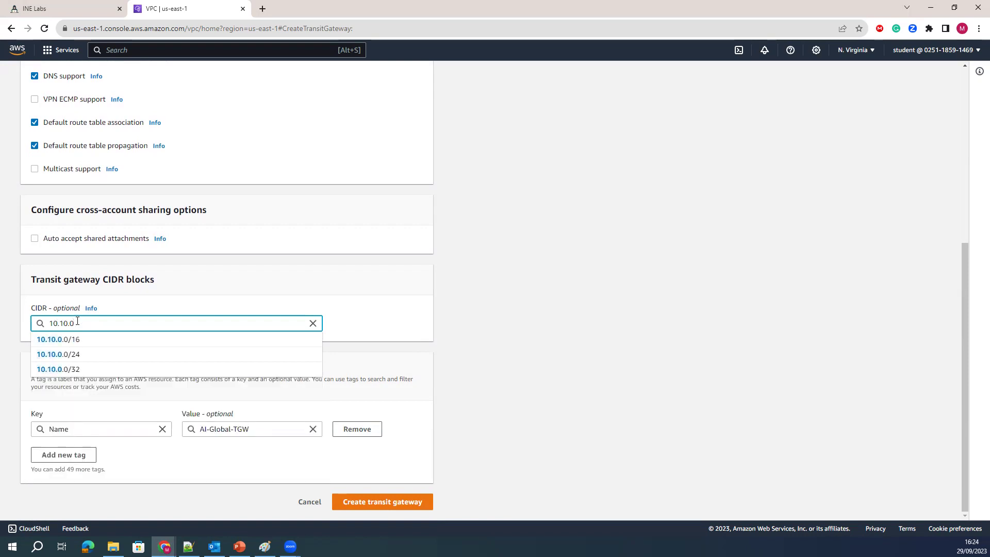
{"action": "left_click", "coordinate": [73, 354]}
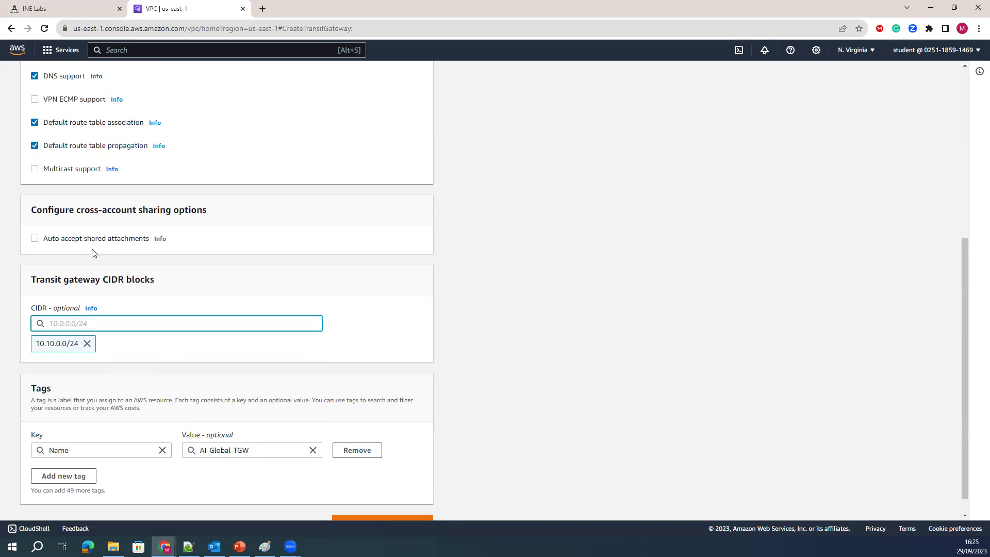
{"action": "scroll", "coordinate": [221, 480], "scroll_direction": "down", "scroll_amount": 1}
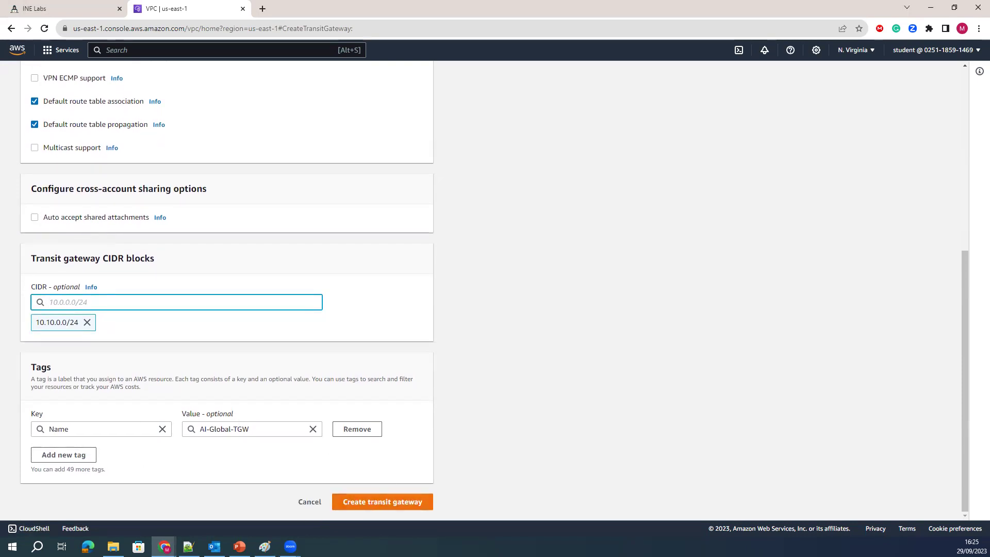
{"action": "left_click", "coordinate": [373, 503]}
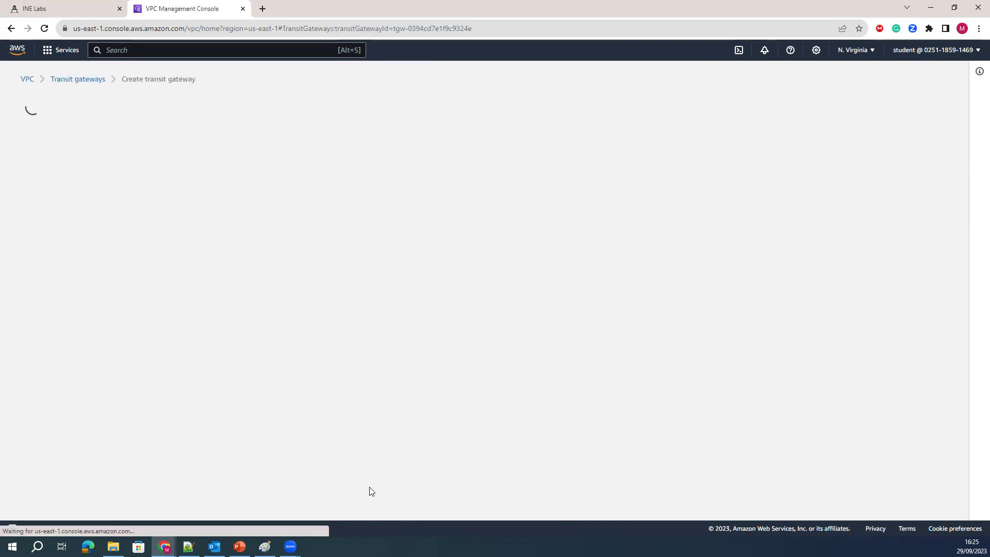
Step: Clear the transit gateway ID filter and refresh the list to check the new gateway's state
{"action": "left_click_drag", "start_coordinate": [464, 240], "coordinate": [511, 239]}
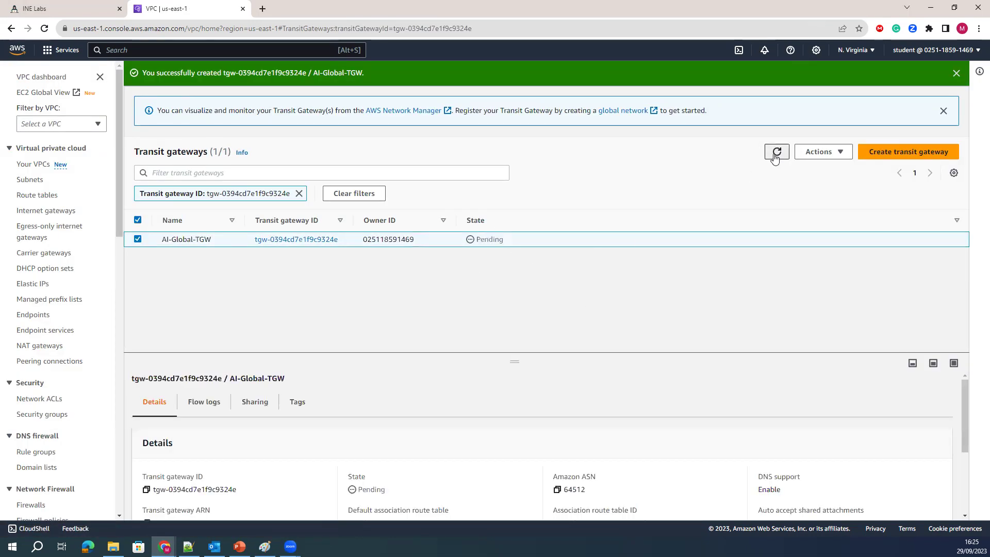
{"action": "left_click", "coordinate": [776, 155]}
{"action": "left_click", "coordinate": [342, 194]}
{"action": "left_click", "coordinate": [780, 159]}
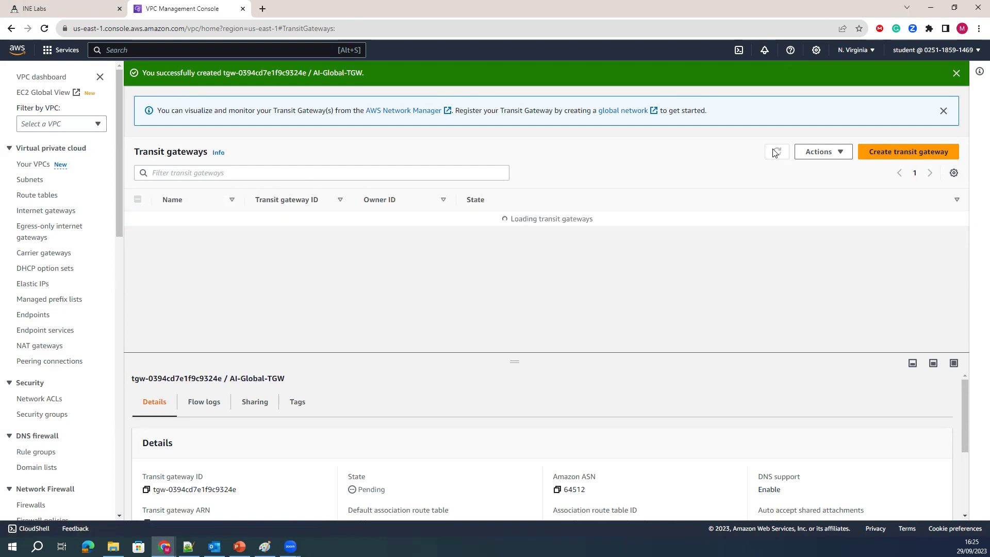
Step: Examine AI-Global-TGW's resource sharing and its details, including the transit gateway CIDR blocks
{"action": "left_click", "coordinate": [254, 402]}
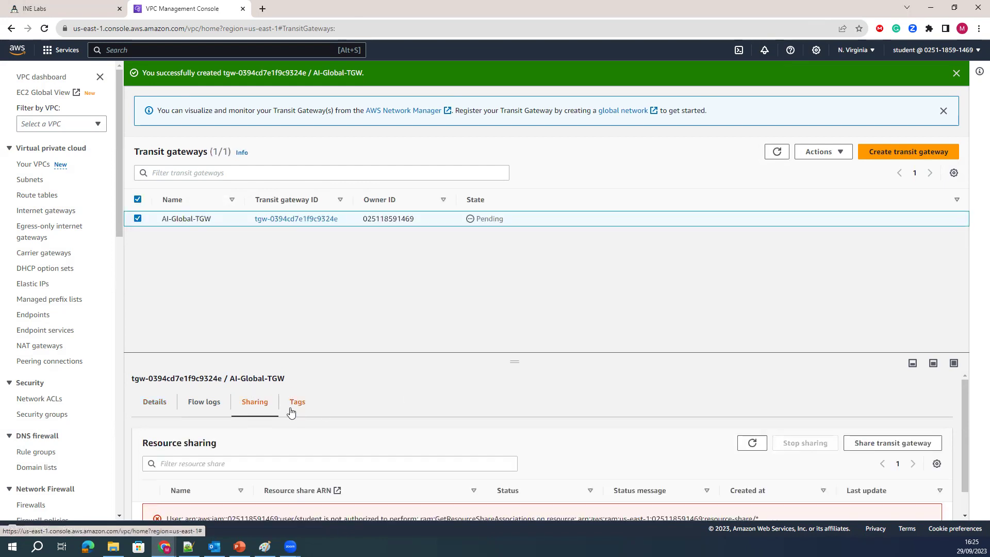
{"action": "scroll", "coordinate": [296, 404], "scroll_direction": "down", "scroll_amount": 1}
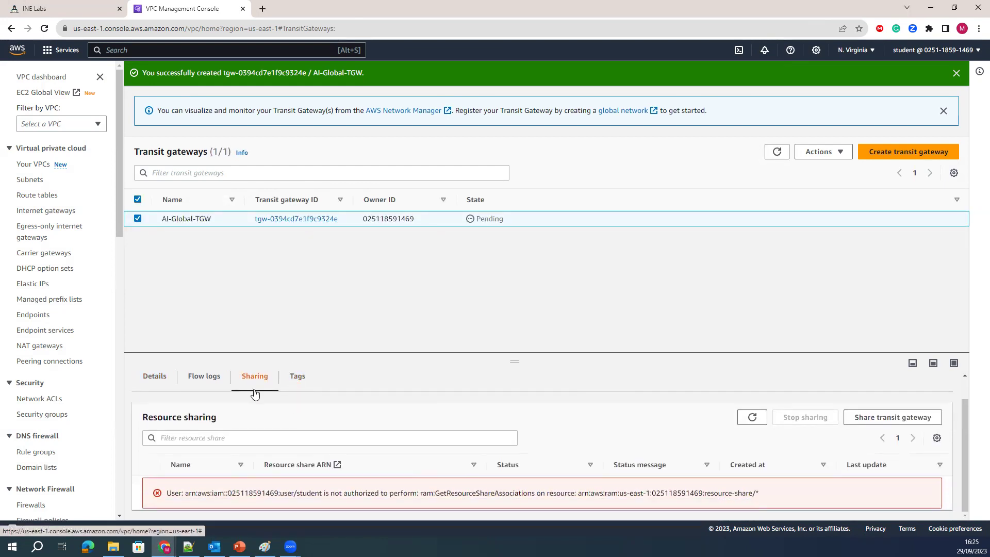
{"action": "left_click", "coordinate": [152, 376]}
{"action": "scroll", "coordinate": [325, 397], "scroll_direction": "down", "scroll_amount": 2}
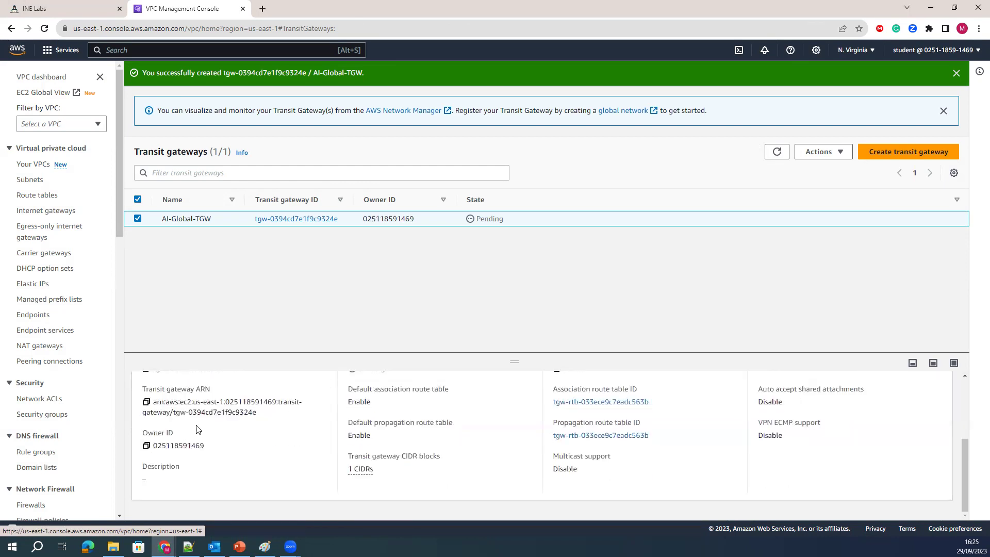
{"action": "left_click", "coordinate": [358, 470]}
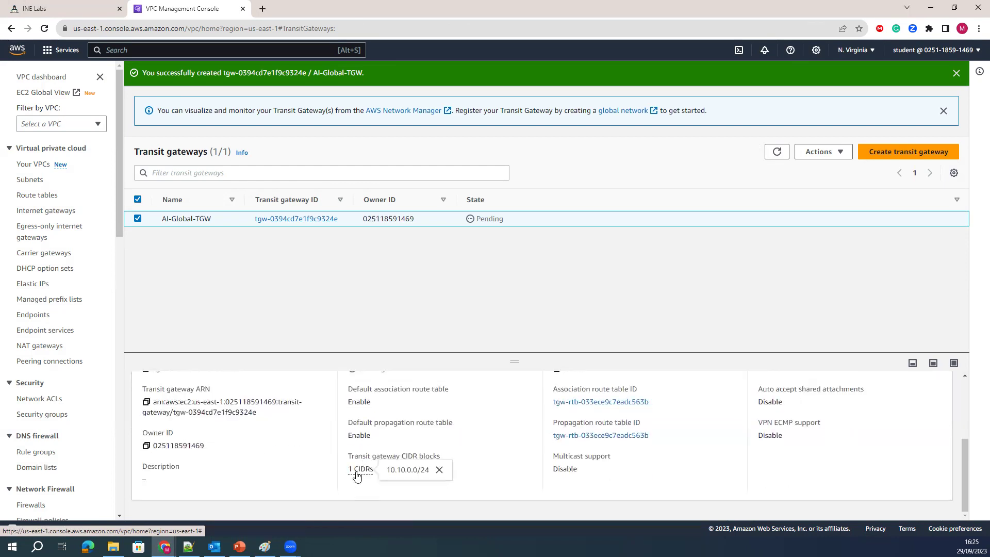
{"action": "left_click_drag", "start_coordinate": [387, 473], "coordinate": [421, 462]}
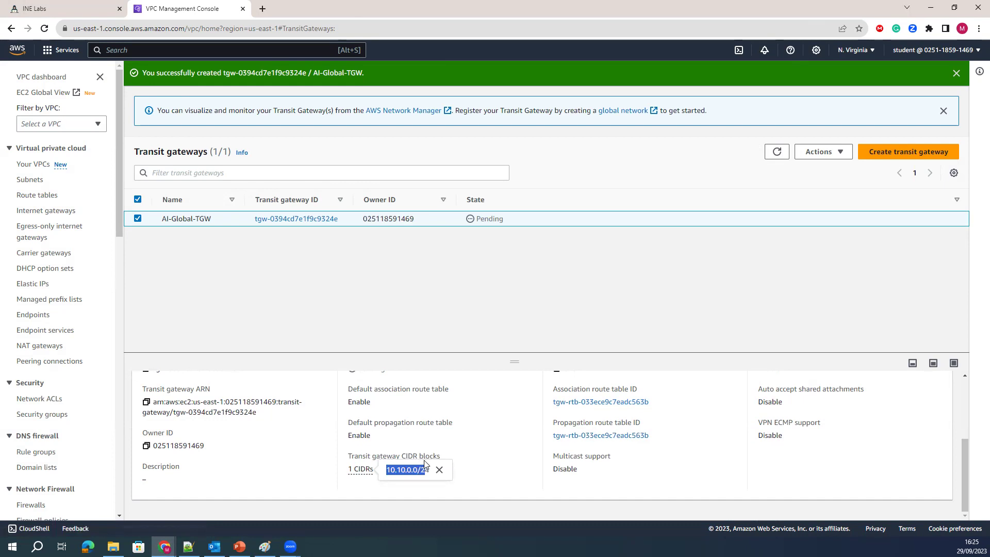
{"action": "left_click", "coordinate": [466, 424]}
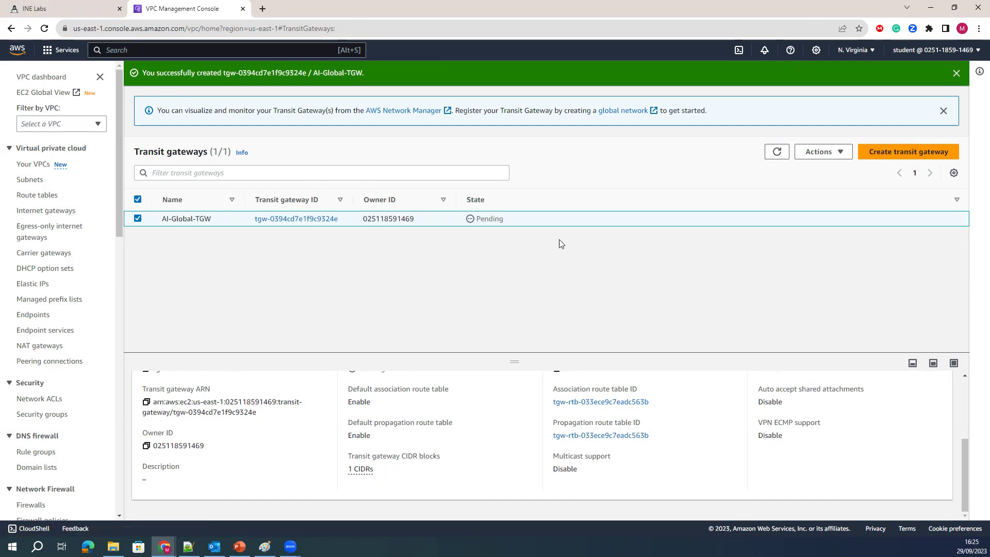
Step: Refresh the transit gateway list, and open AI-Global-TGW's full page to look through its sharing, tags and flow logs
{"action": "left_click", "coordinate": [769, 156]}
{"action": "double_click", "coordinate": [768, 155]}
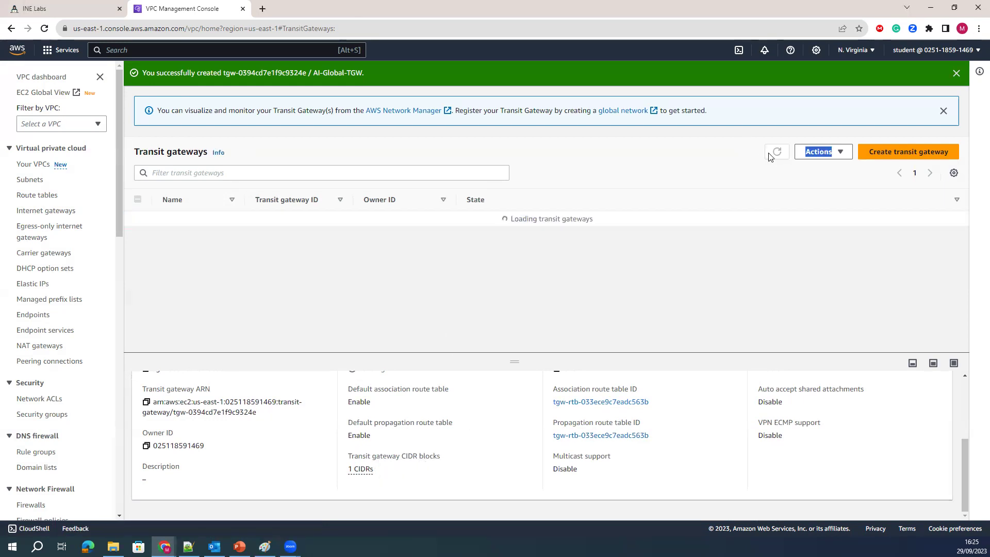
{"action": "left_click", "coordinate": [768, 156]}
{"action": "left_click", "coordinate": [281, 219]}
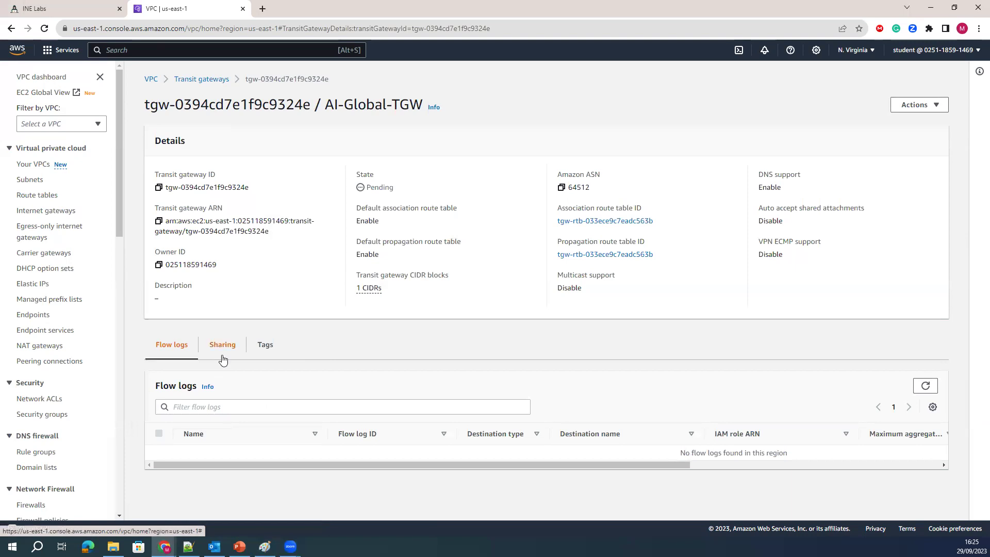
{"action": "left_click", "coordinate": [221, 357]}
{"action": "left_click", "coordinate": [264, 349]}
{"action": "left_click", "coordinate": [169, 350]}
Step: Examine the association route table ID, state, Amazon ASN, ARN, owner and CIDR blocks in AI-Global-TGW's details
{"action": "left_click_drag", "start_coordinate": [663, 228], "coordinate": [557, 212]}
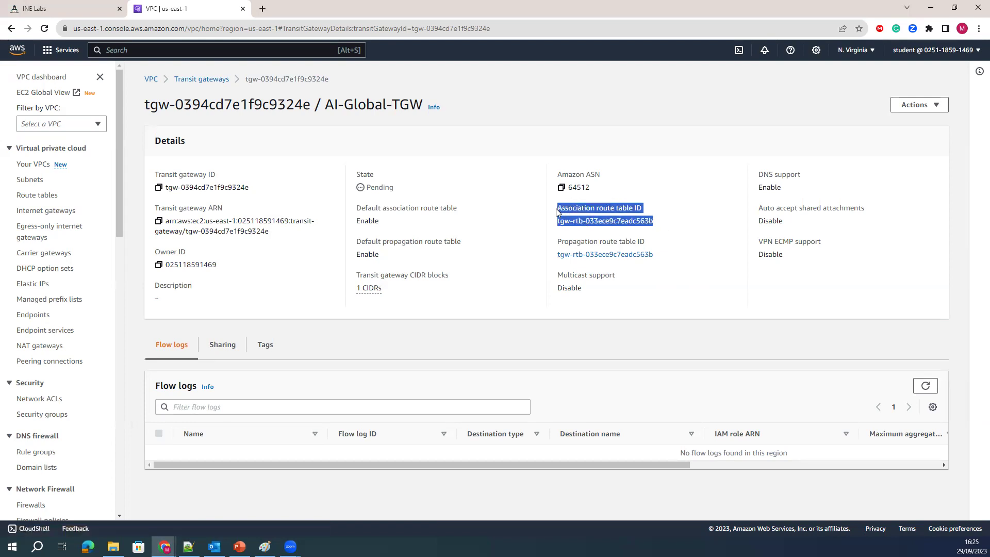
{"action": "double_click", "coordinate": [402, 194]}
{"action": "left_click", "coordinate": [418, 230]}
{"action": "left_click_drag", "start_coordinate": [599, 190], "coordinate": [556, 174]}
{"action": "left_click_drag", "start_coordinate": [268, 233], "coordinate": [153, 213]}
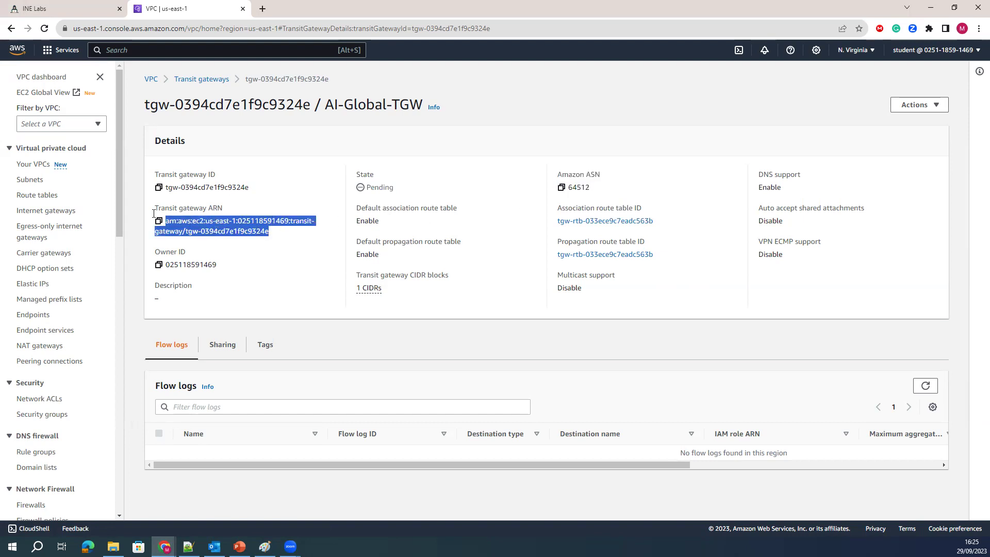
{"action": "left_click", "coordinate": [264, 268]}
{"action": "double_click", "coordinate": [372, 288]}
{"action": "left_click", "coordinate": [470, 302]}
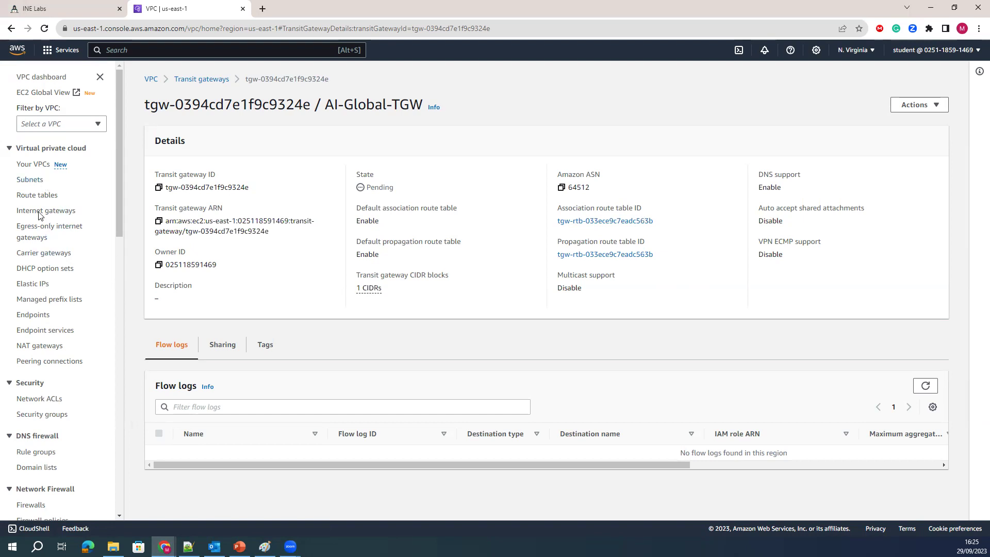
Step: Return to the list of transit gateways and refresh it to check AI-Global-TGW's state
{"action": "scroll", "coordinate": [39, 215], "scroll_direction": "down", "scroll_amount": 9}
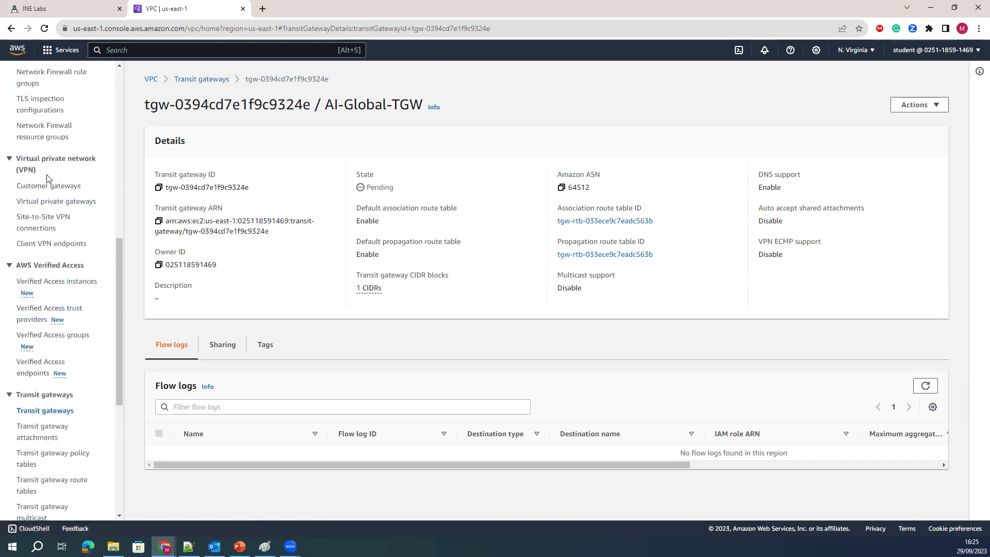
{"action": "scroll", "coordinate": [45, 322], "scroll_direction": "down", "scroll_amount": 4}
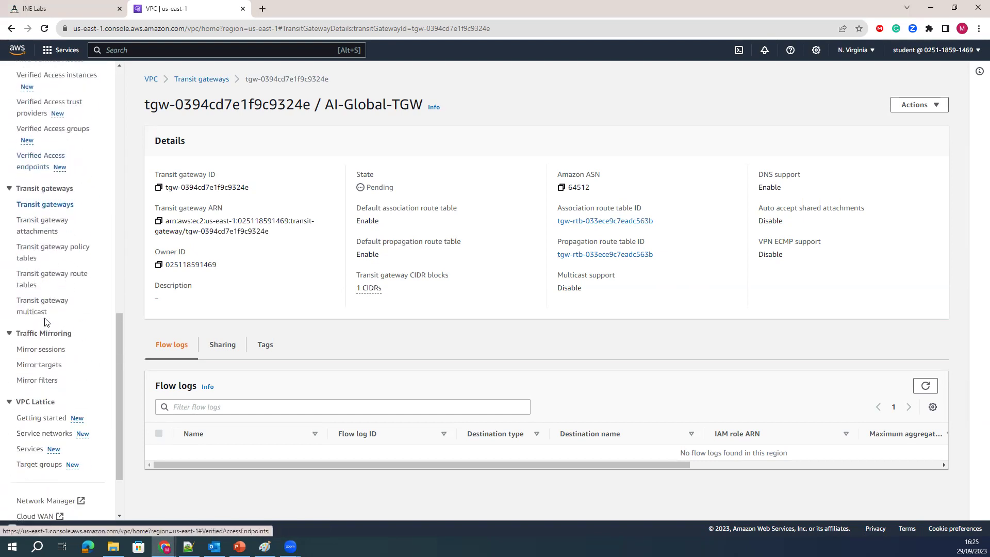
{"action": "left_click", "coordinate": [38, 204]}
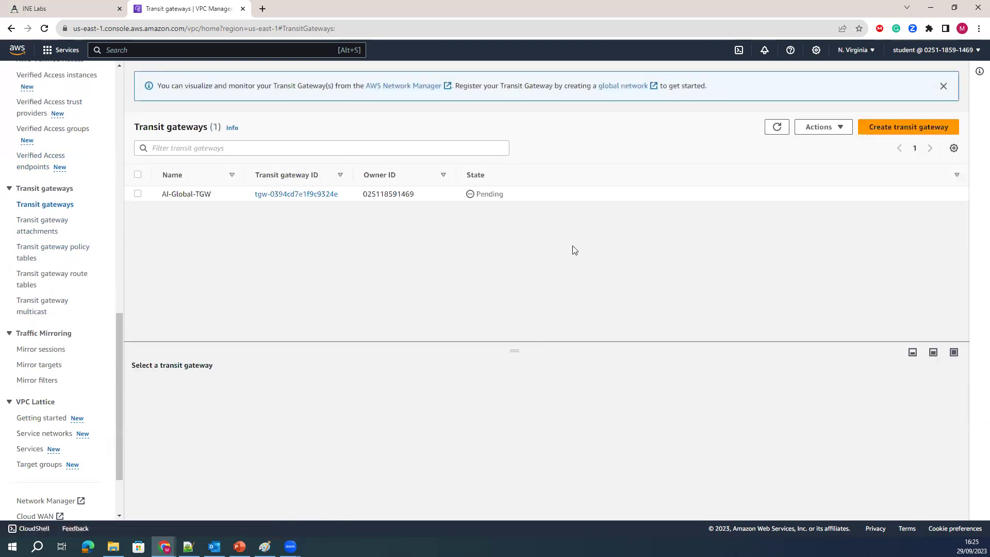
{"action": "left_click", "coordinate": [775, 129]}
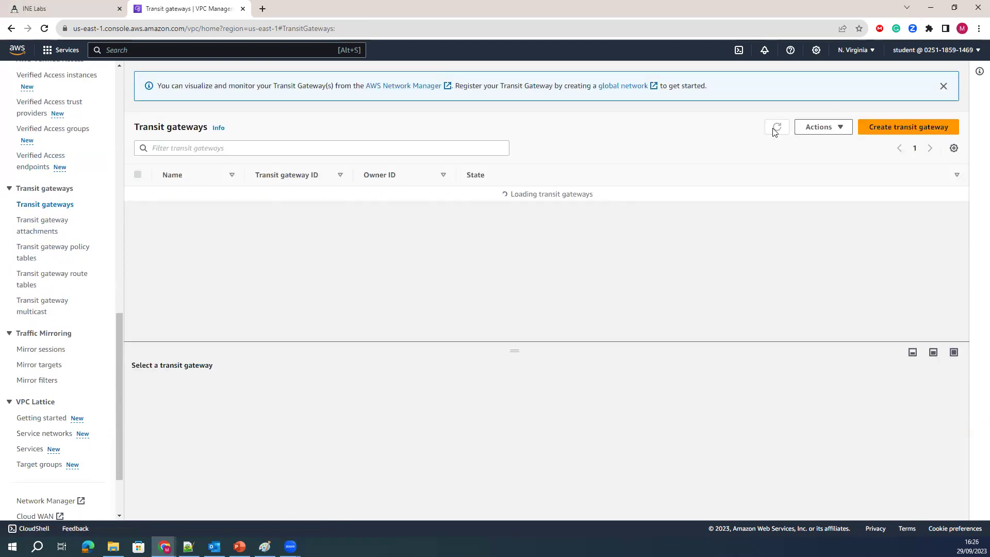
{"action": "left_click", "coordinate": [775, 127]}
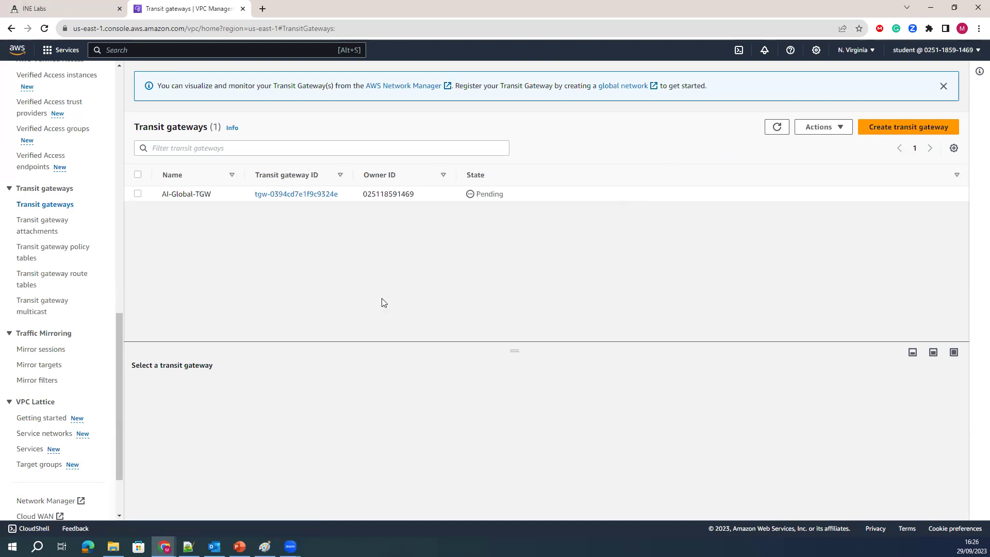
Step: Select AI-Global-TGW in the list, open its name for editing, and save it as AI-Global-TGW
{"action": "left_click", "coordinate": [137, 197]}
{"action": "left_click", "coordinate": [217, 195]}
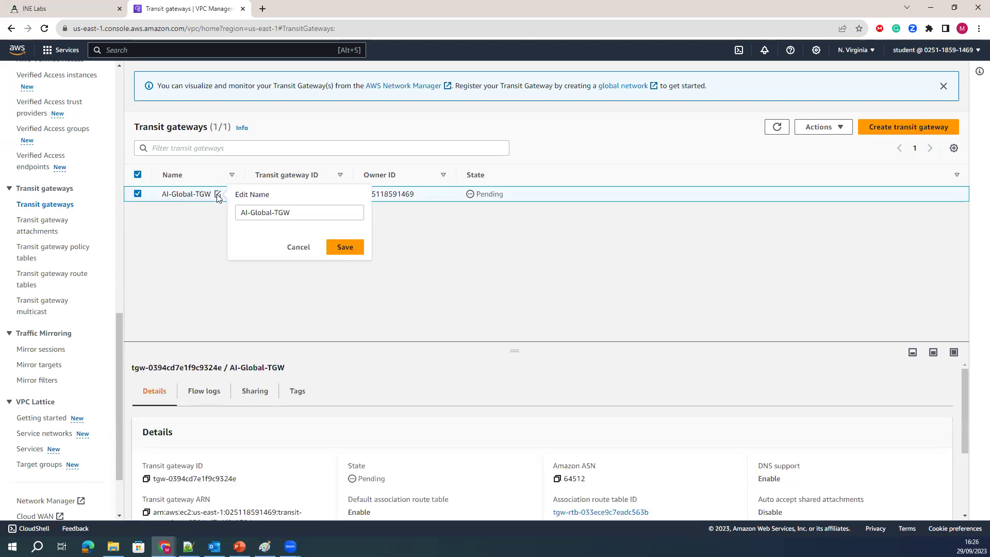
{"action": "left_click_drag", "start_coordinate": [295, 217], "coordinate": [242, 219]}
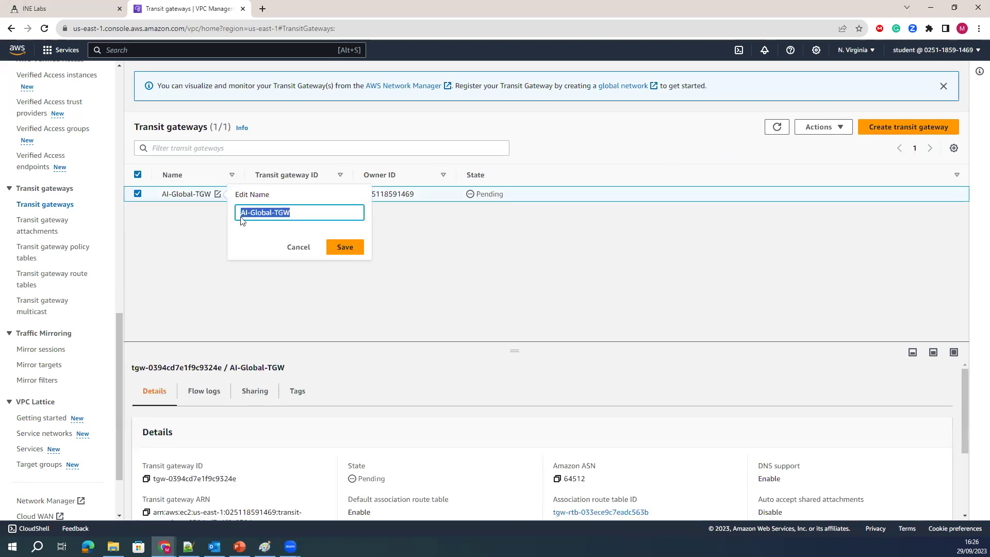
{"action": "left_click", "coordinate": [336, 249]}
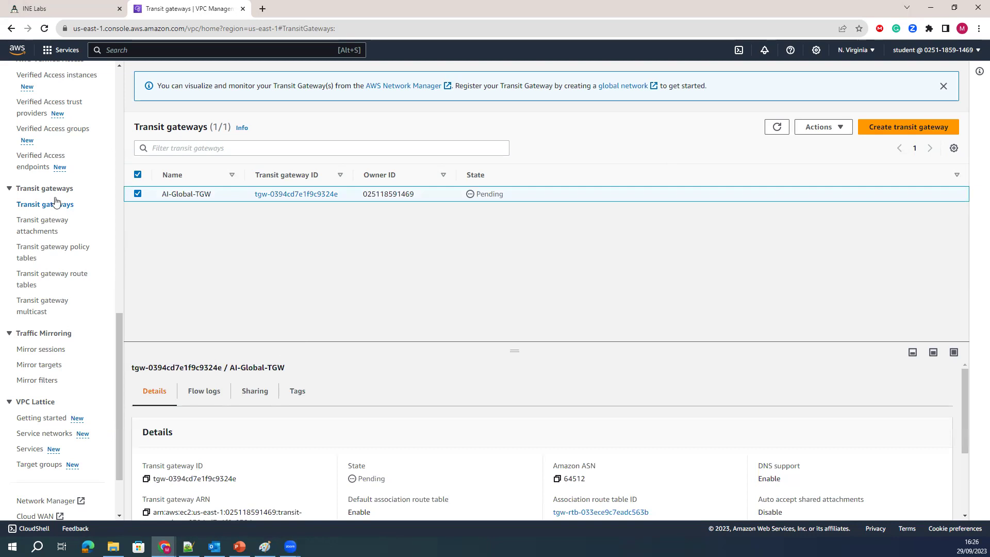
Step: Open a blank transit gateway creation form and review its ASN, VPN ECMP support and default route table options
{"action": "left_click", "coordinate": [910, 129]}
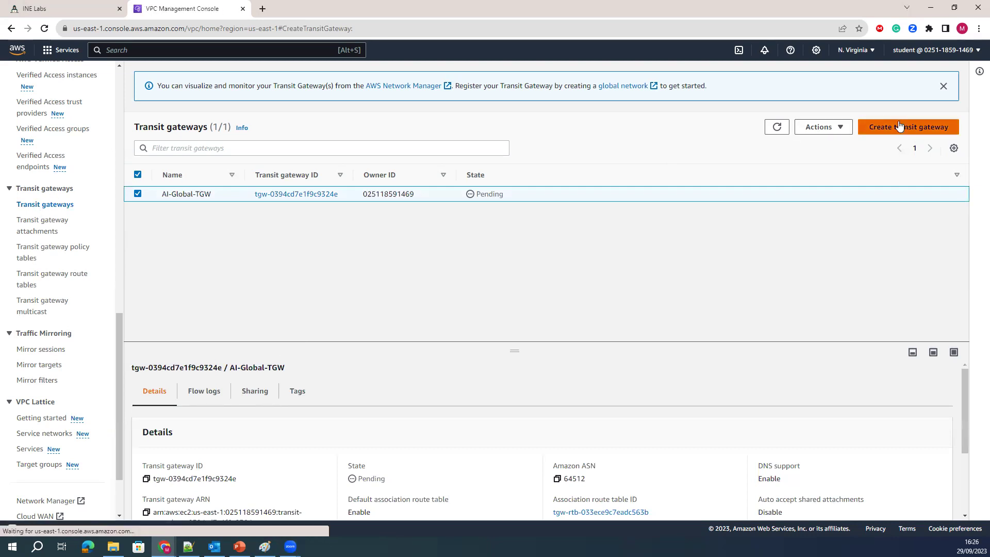
{"action": "scroll", "coordinate": [109, 293], "scroll_direction": "down", "scroll_amount": 2}
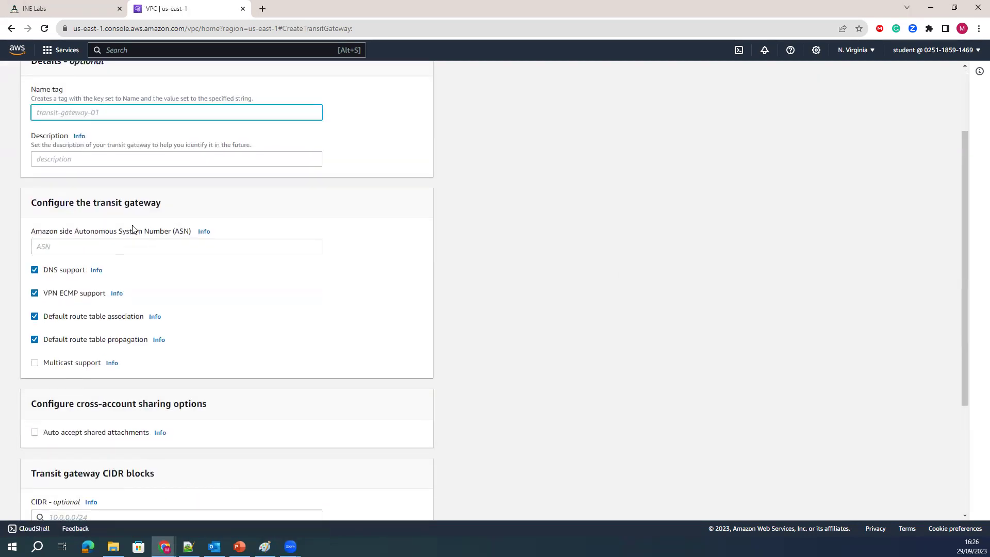
{"action": "left_click_drag", "start_coordinate": [122, 231], "coordinate": [196, 221]}
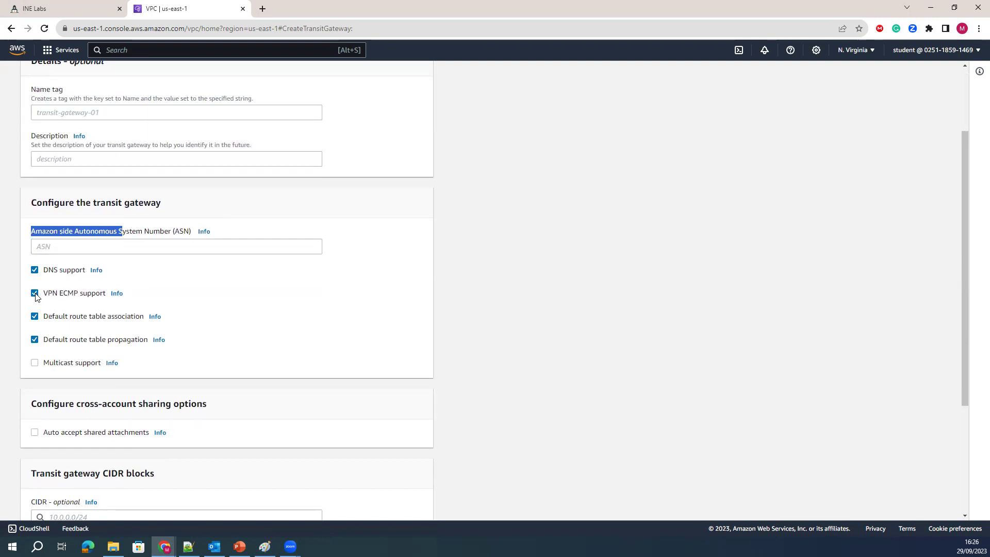
{"action": "left_click_drag", "start_coordinate": [48, 345], "coordinate": [147, 337]}
{"action": "left_click", "coordinate": [240, 319]}
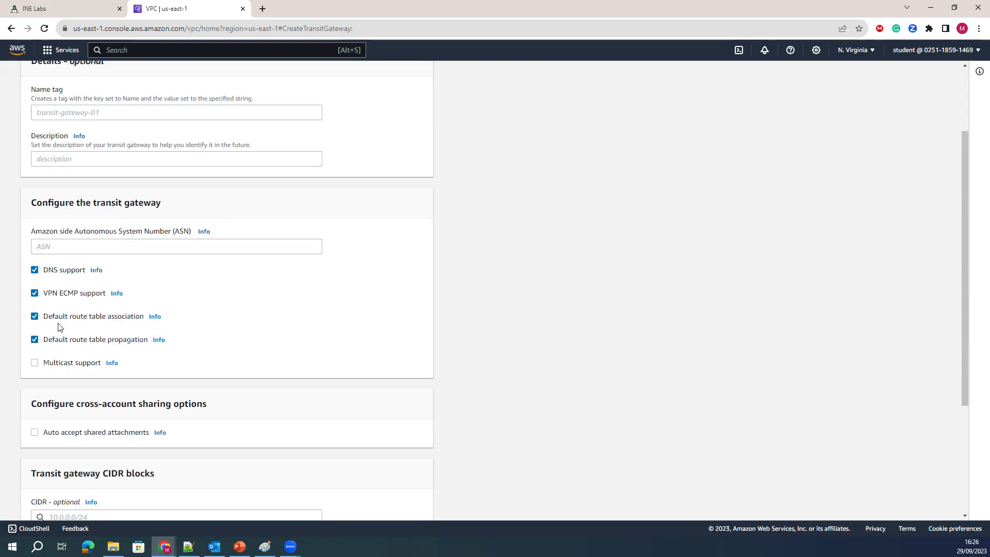
Step: Examine the default route table association and propagation options, and return to the transit gateway list to check AI-Global-TGW's state
{"action": "left_click_drag", "start_coordinate": [48, 323], "coordinate": [132, 325]}
{"action": "left_click", "coordinate": [213, 321]}
{"action": "left_click_drag", "start_coordinate": [178, 338], "coordinate": [37, 315]}
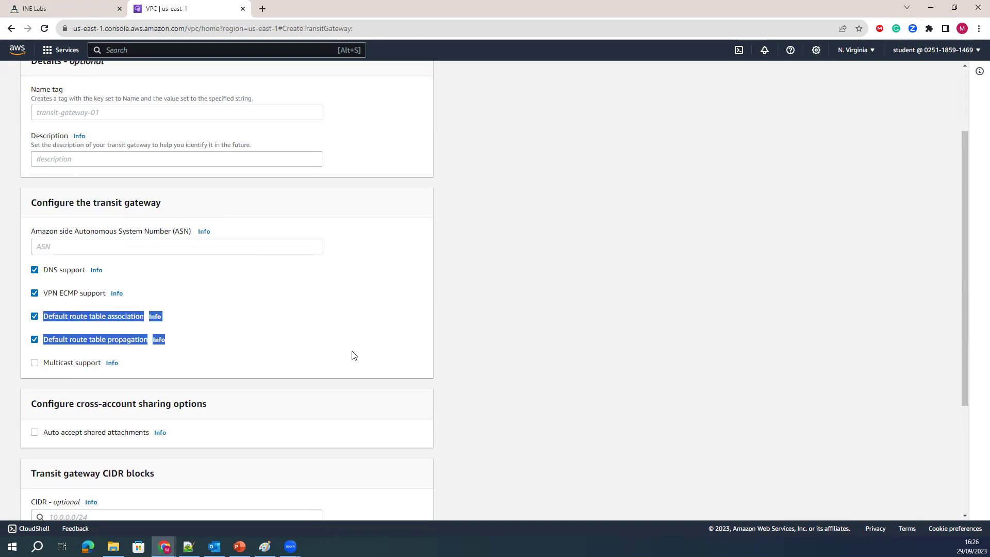
{"action": "scroll", "coordinate": [354, 354], "scroll_direction": "up", "scroll_amount": 2}
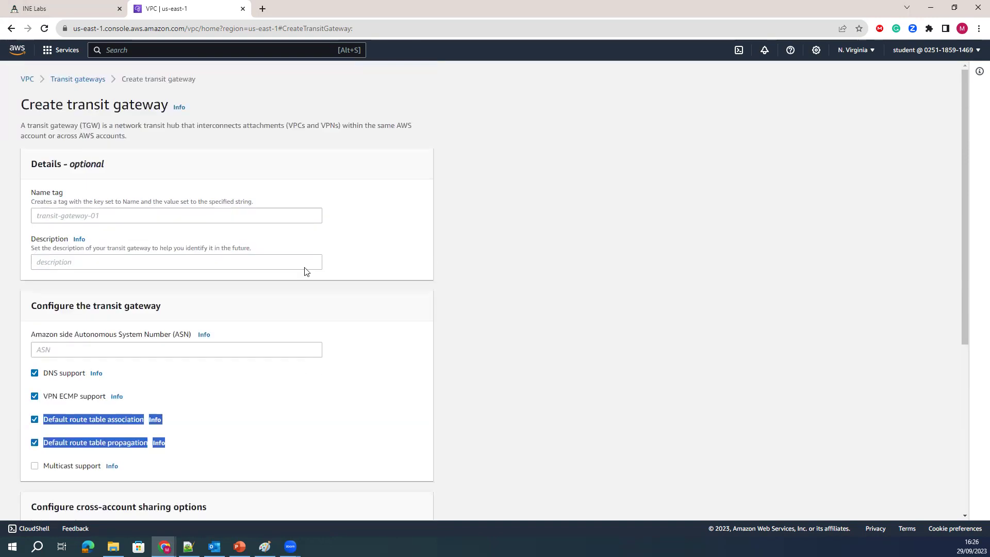
{"action": "left_click", "coordinate": [72, 79]}
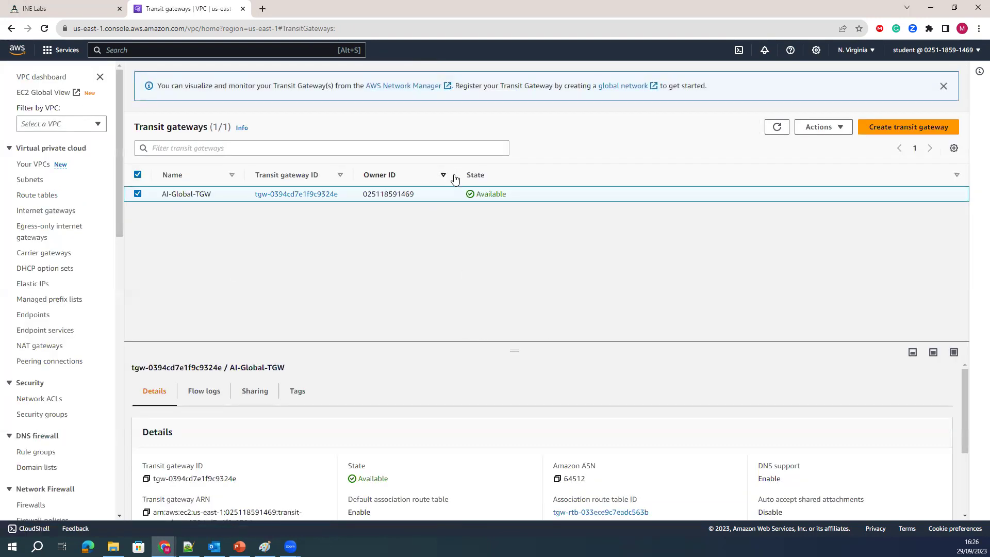
{"action": "left_click_drag", "start_coordinate": [516, 198], "coordinate": [466, 197]}
{"action": "left_click", "coordinate": [455, 206]}
Step: Start a new transit gateway attachment and name it SSH-VPC-Attachment
{"action": "scroll", "coordinate": [29, 336], "scroll_direction": "down", "scroll_amount": 6}
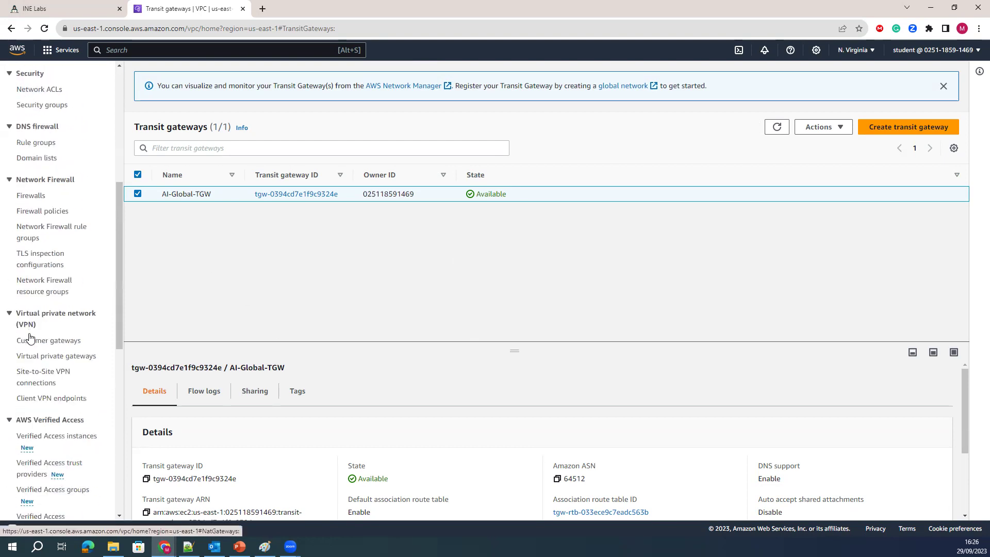
{"action": "scroll", "coordinate": [29, 336], "scroll_direction": "down", "scroll_amount": 6}
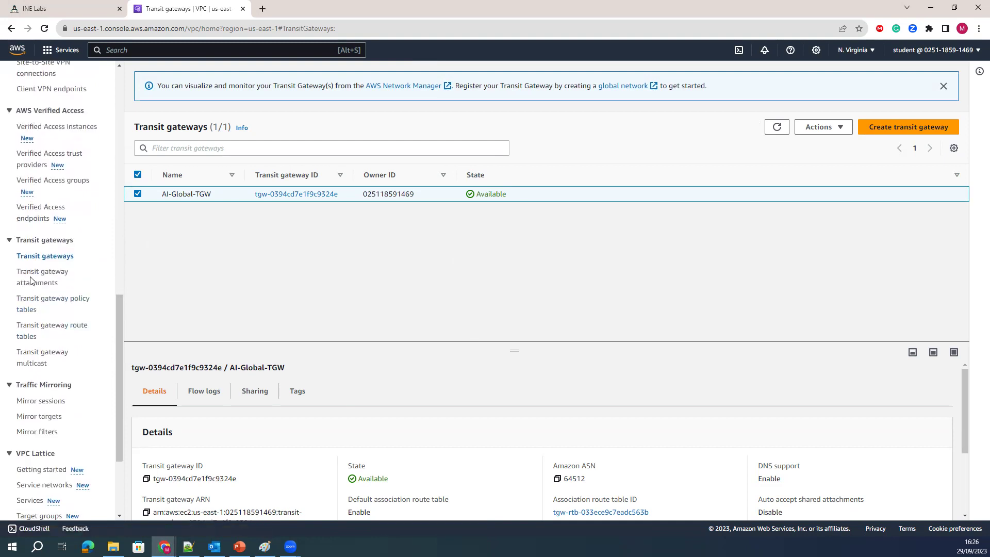
{"action": "left_click", "coordinate": [39, 285]}
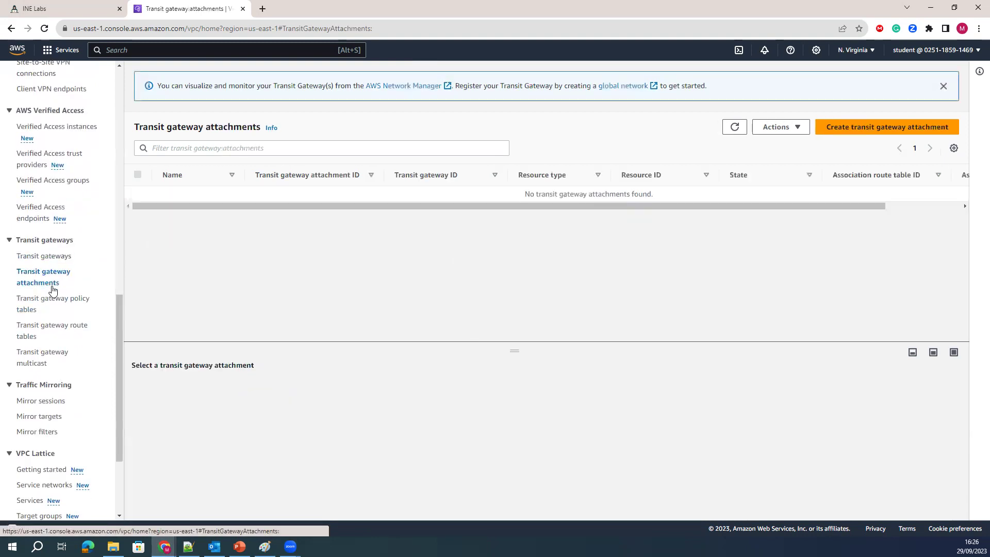
{"action": "left_click", "coordinate": [833, 129]}
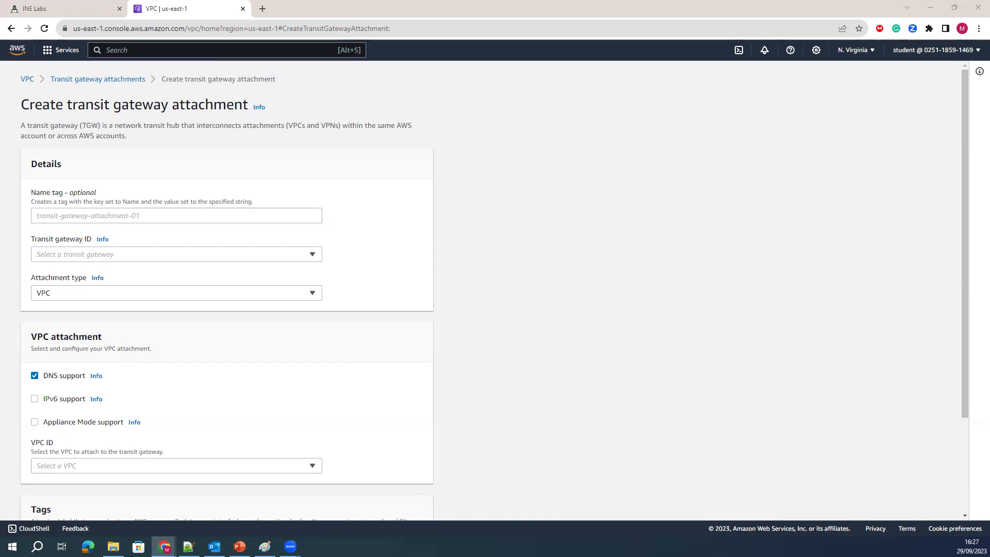
{"action": "left_click", "coordinate": [87, 215]}
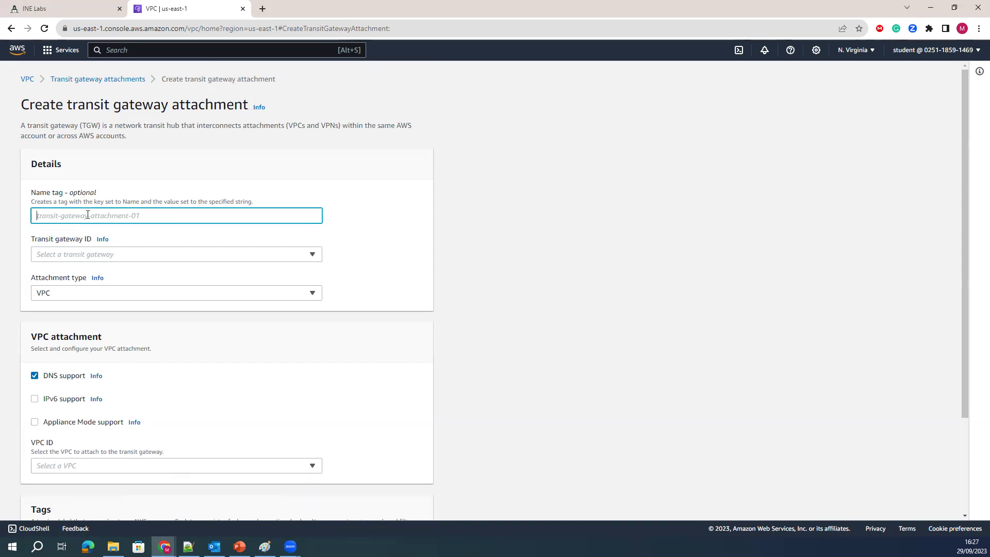
{"action": "type", "text": "SSH-VPC-Attachment"}
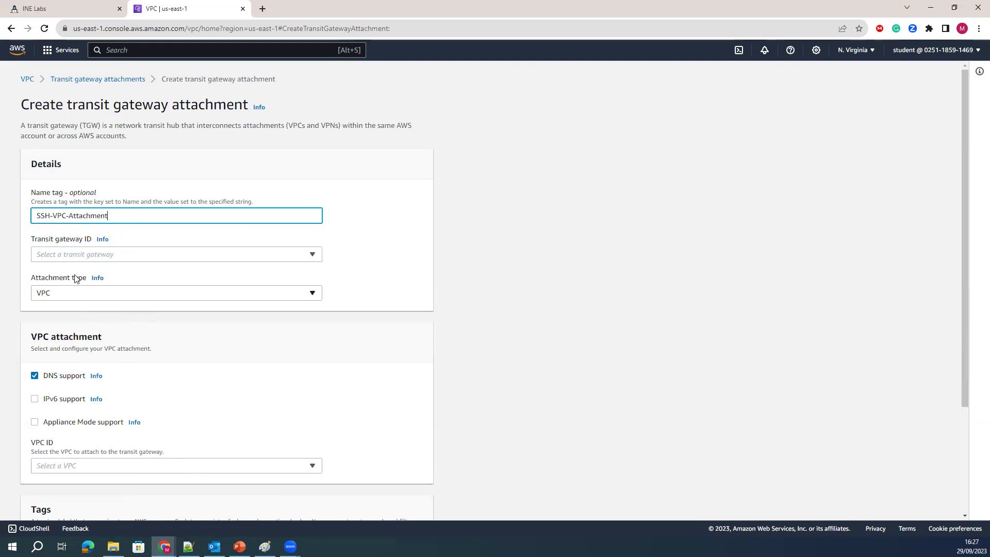
Step: Assign the attachment to transit gateway AI-Global-TGW with attachment type VPC
{"action": "left_click", "coordinate": [77, 255]}
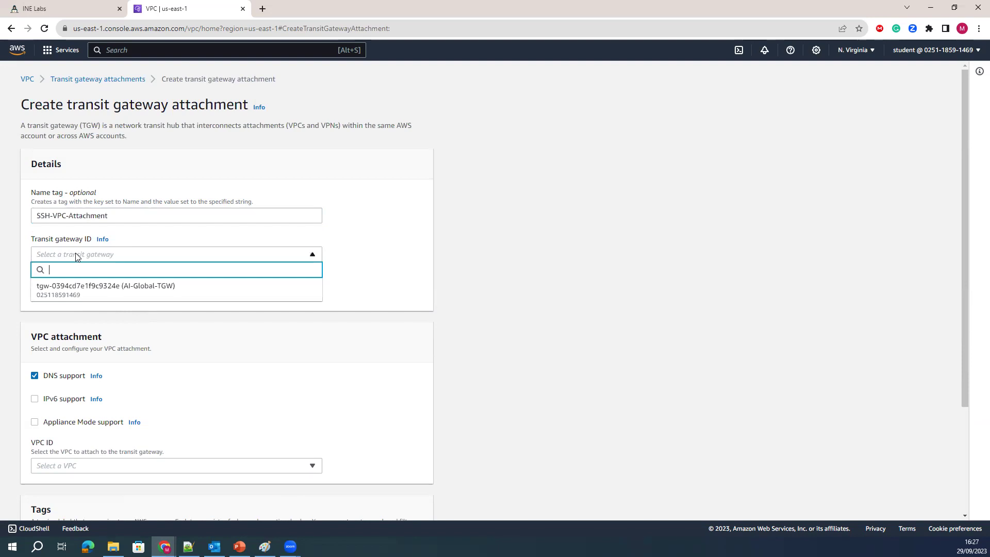
{"action": "left_click", "coordinate": [142, 294]}
{"action": "left_click", "coordinate": [124, 298]}
{"action": "left_click", "coordinate": [101, 296]}
{"action": "scroll", "coordinate": [60, 279], "scroll_direction": "down", "scroll_amount": 3}
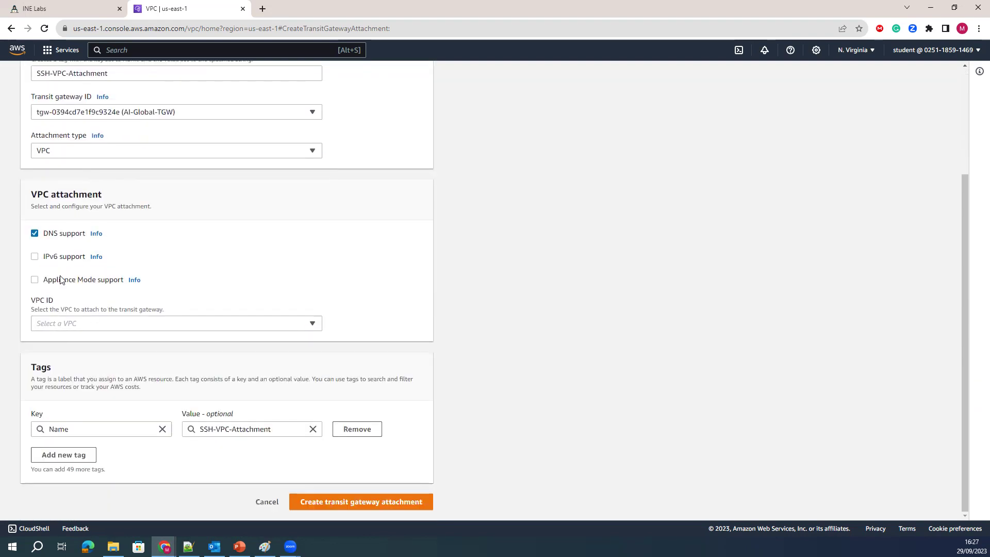
Step: Choose the Employee SSH VPC for the attachment, with the Public SSH subnet in us-east-1c
{"action": "left_click", "coordinate": [102, 328]}
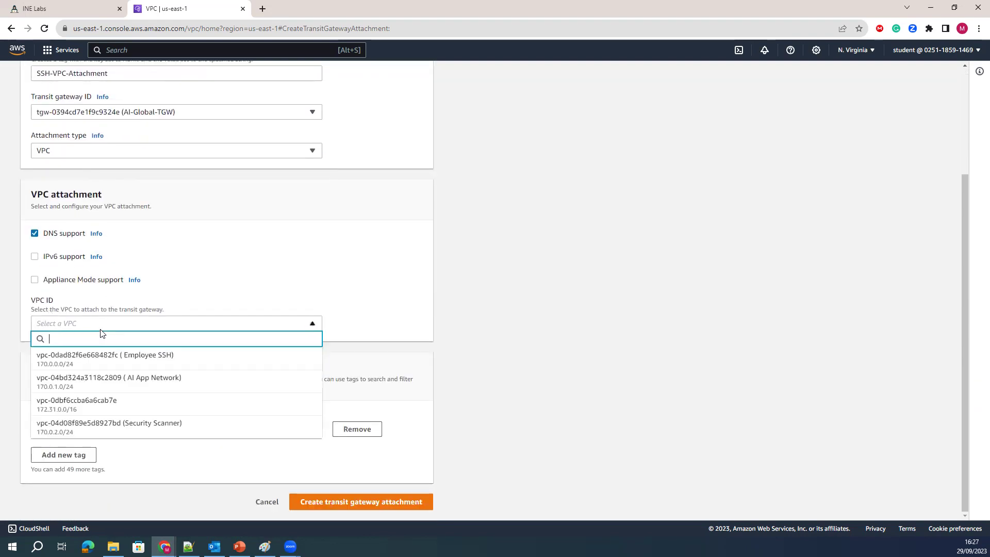
{"action": "left_click", "coordinate": [176, 360]}
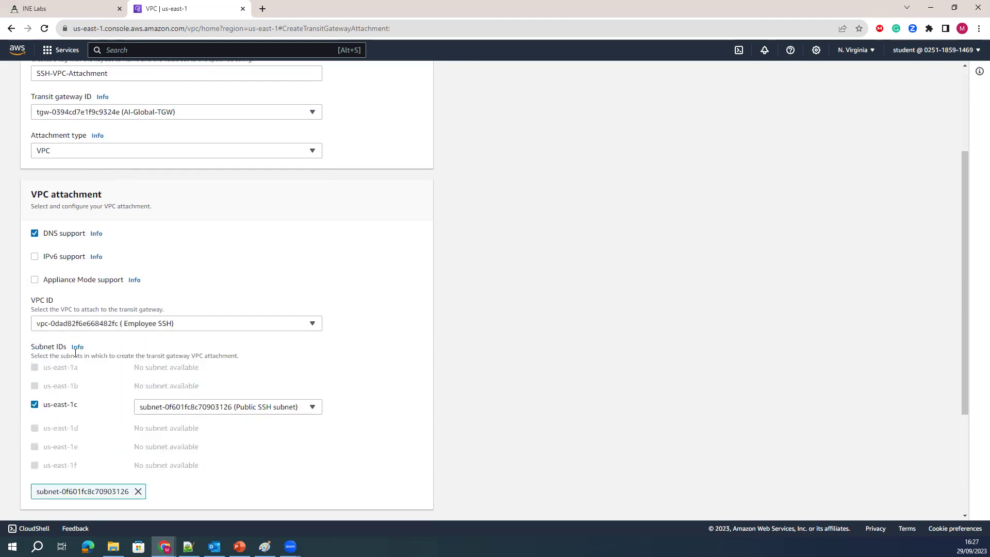
{"action": "scroll", "coordinate": [143, 335], "scroll_direction": "down", "scroll_amount": 2}
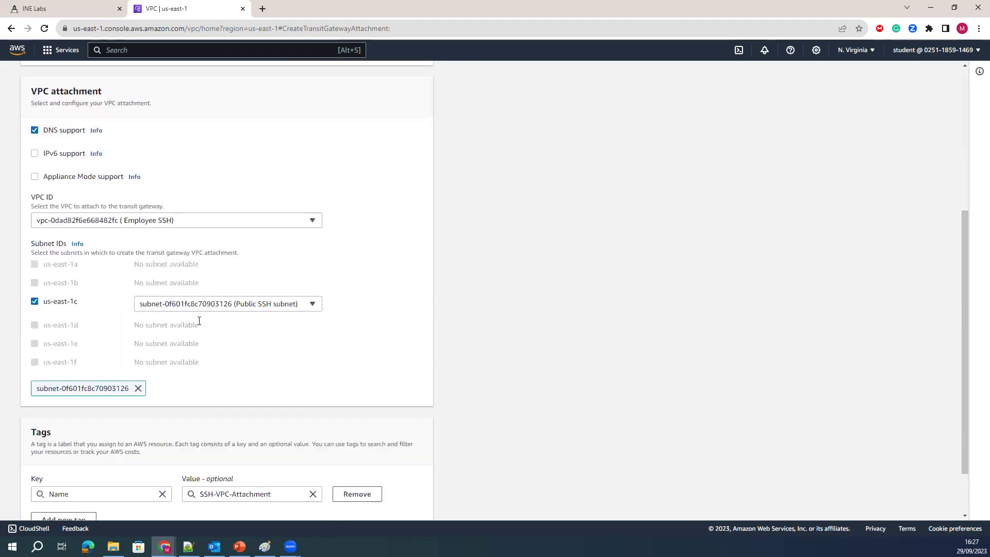
{"action": "left_click", "coordinate": [35, 302]}
{"action": "left_click", "coordinate": [34, 303]}
{"action": "left_click", "coordinate": [240, 305]}
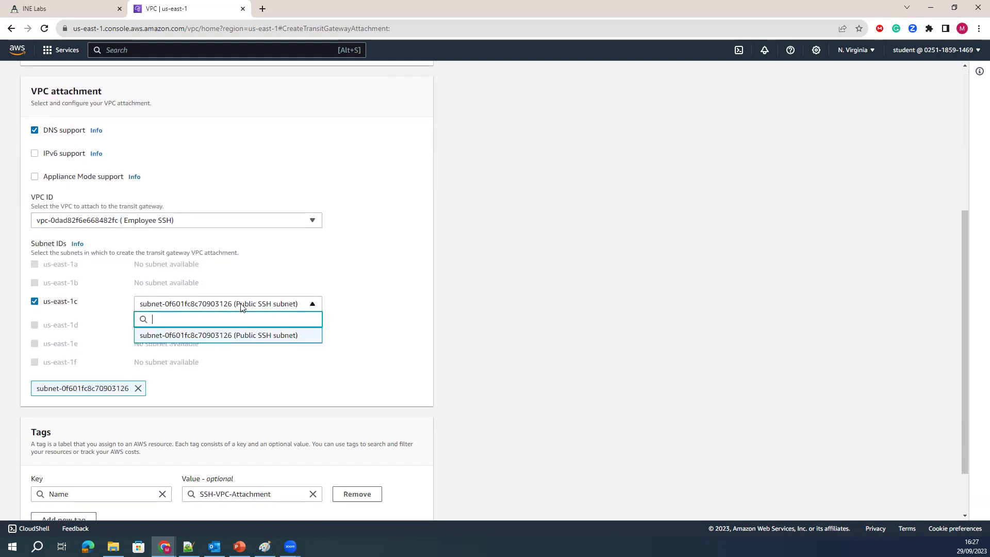
{"action": "left_click", "coordinate": [368, 369]}
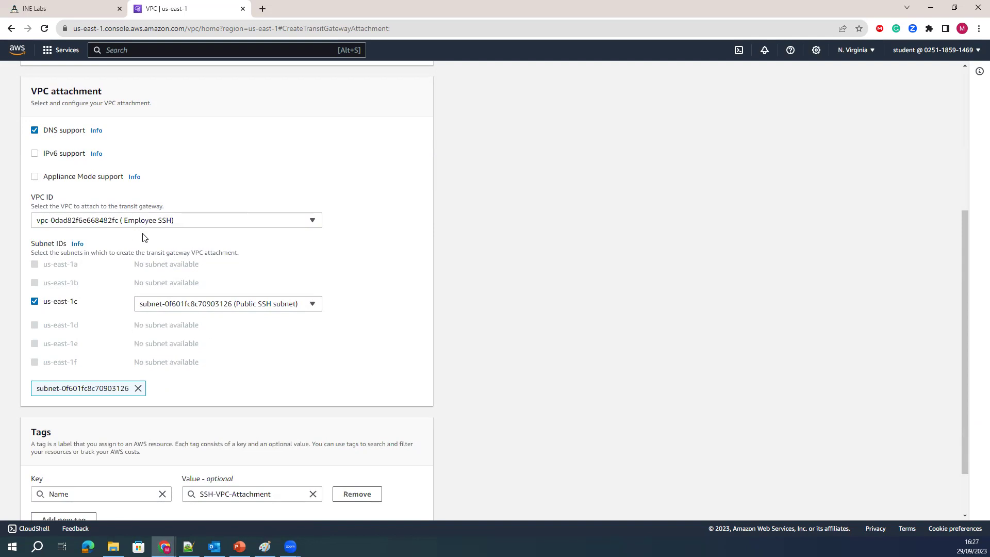
Step: Review the attachment's name tag, transit gateway, attachment type, VPC and subnet settings
{"action": "scroll", "coordinate": [146, 240], "scroll_direction": "up", "scroll_amount": 4}
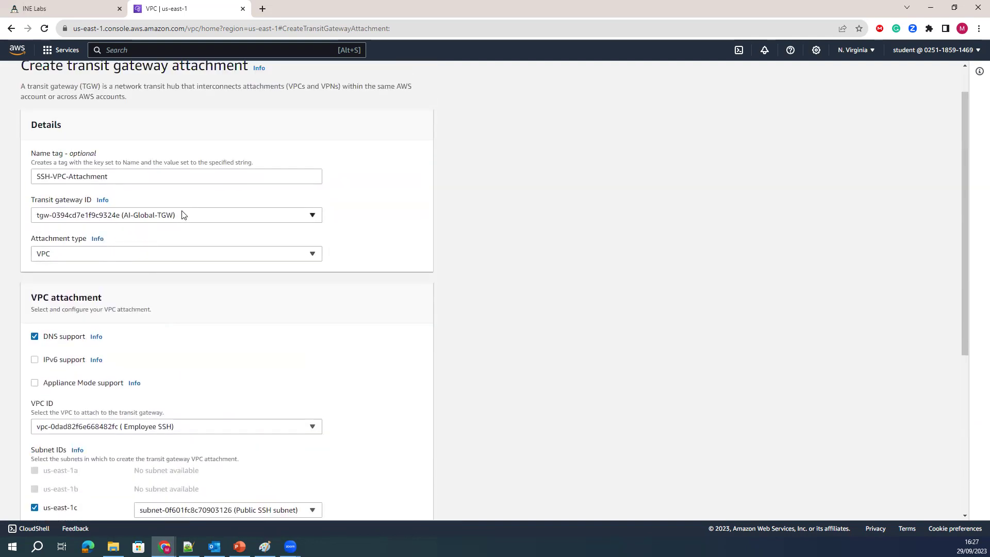
{"action": "mouse_move", "coordinate": [40, 176]}
{"action": "left_mouse_down"}
{"action": "mouse_move", "coordinate": [112, 177]}
{"action": "mouse_move", "coordinate": [34, 179]}
{"action": "left_mouse_up"}
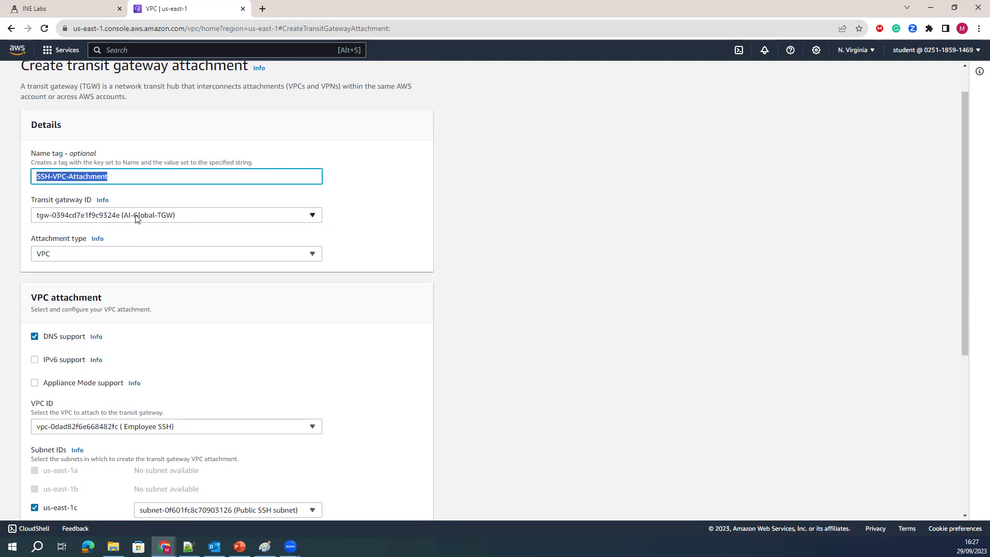
{"action": "left_click", "coordinate": [64, 255]}
{"action": "left_click", "coordinate": [64, 256]}
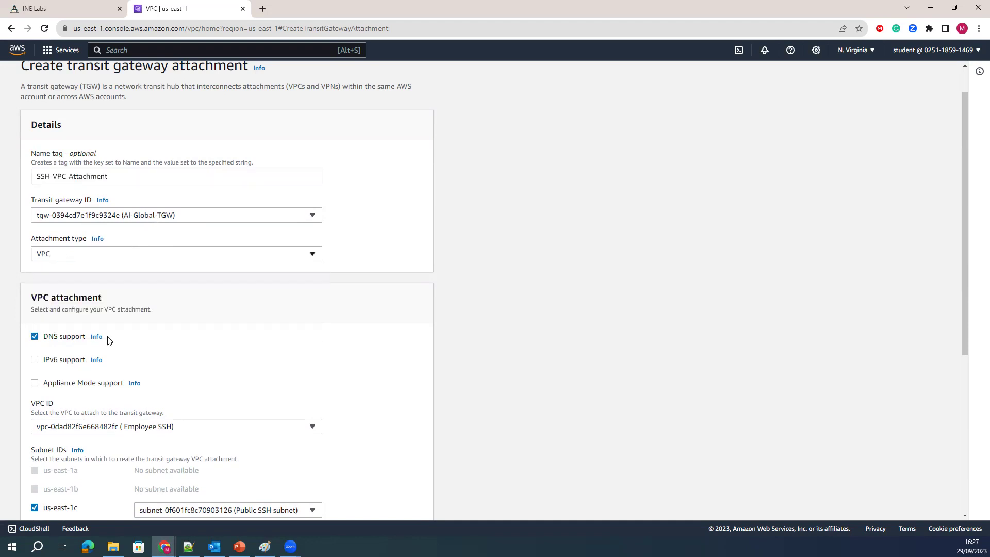
{"action": "scroll", "coordinate": [110, 340], "scroll_direction": "down", "scroll_amount": 2}
{"action": "scroll", "coordinate": [78, 304], "scroll_direction": "down", "scroll_amount": 3}
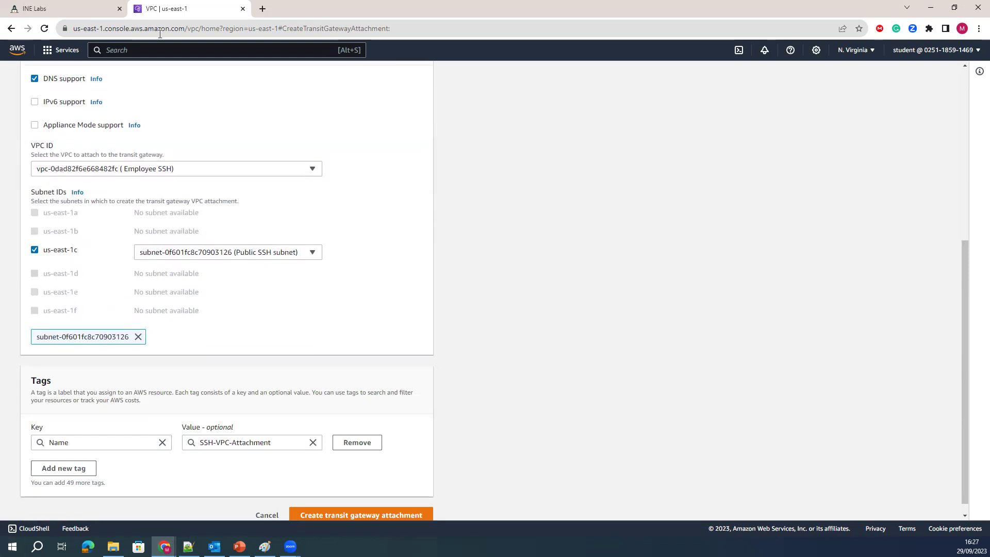
{"action": "left_click", "coordinate": [160, 169]}
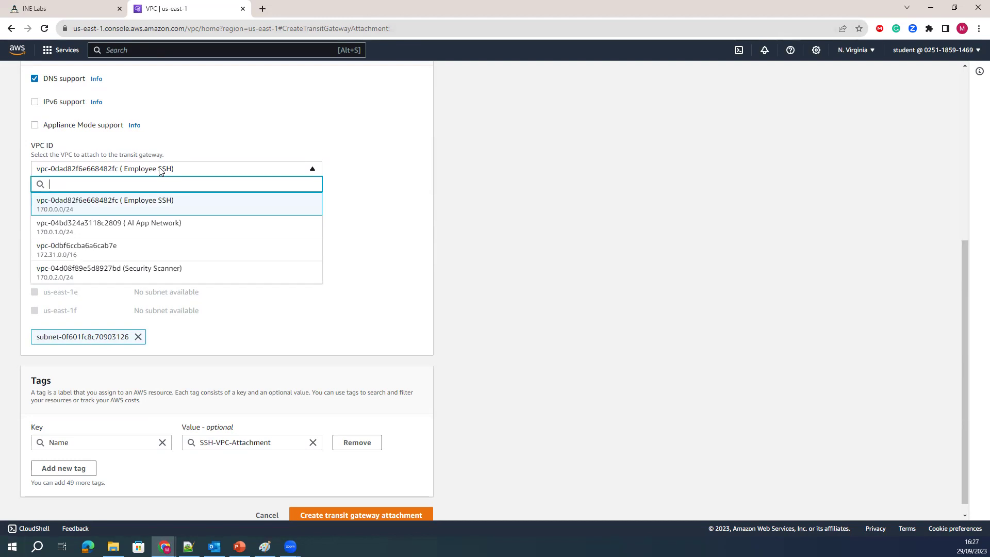
{"action": "left_click", "coordinate": [160, 169]}
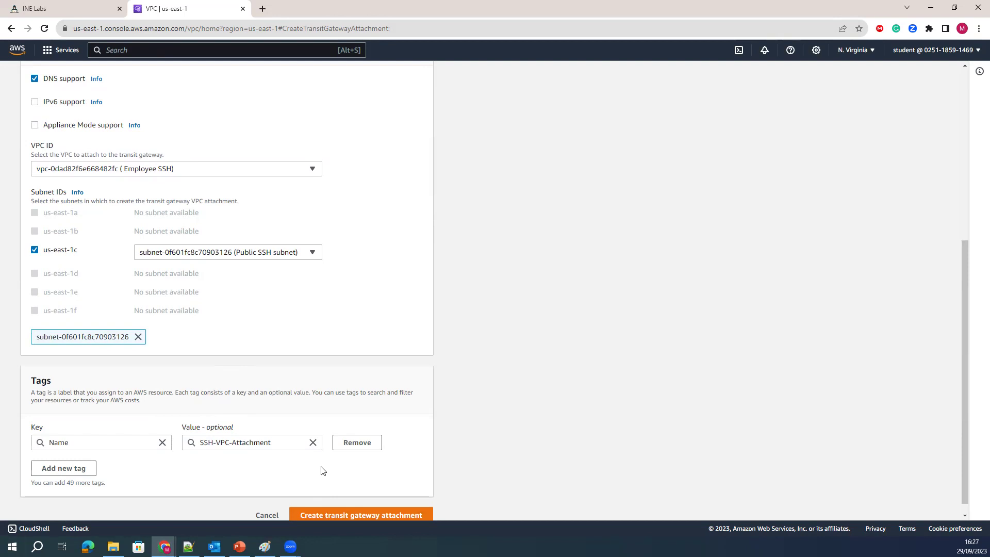
Step: Create the SSH-VPC-Attachment using availability zone us-east-1c, and refresh the transit gateway attachments list
{"action": "scroll", "coordinate": [324, 469], "scroll_direction": "down", "scroll_amount": 1}
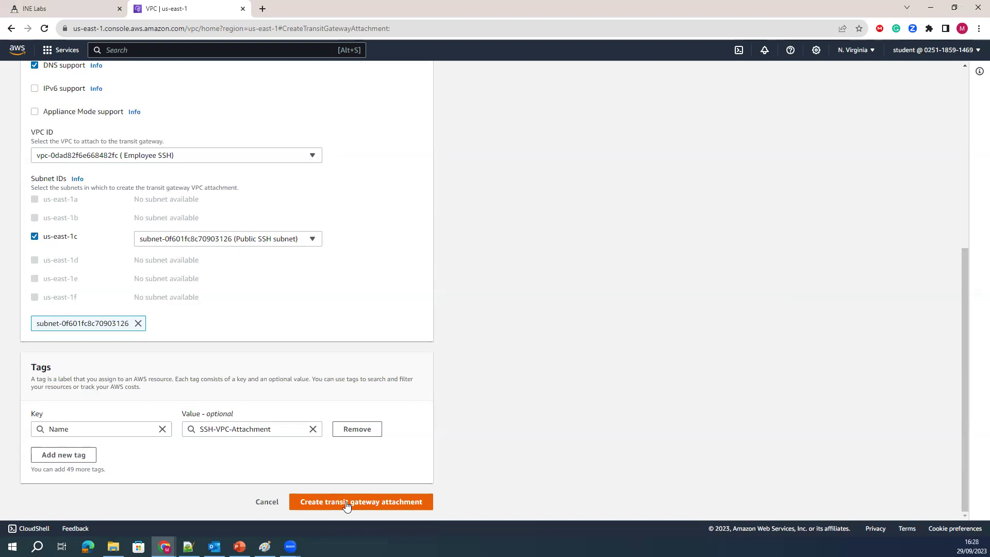
{"action": "left_click_drag", "start_coordinate": [89, 238], "coordinate": [43, 240]}
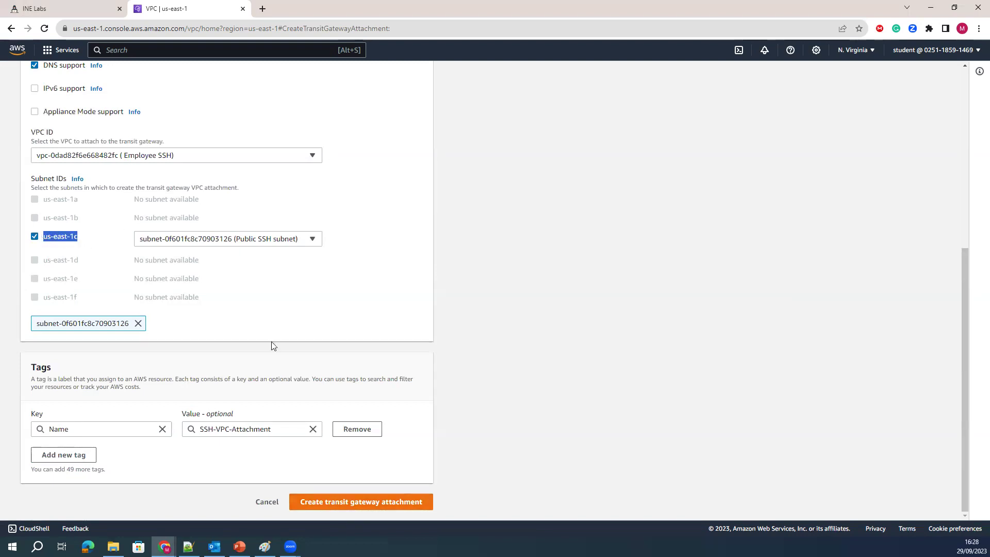
{"action": "left_click", "coordinate": [342, 501]}
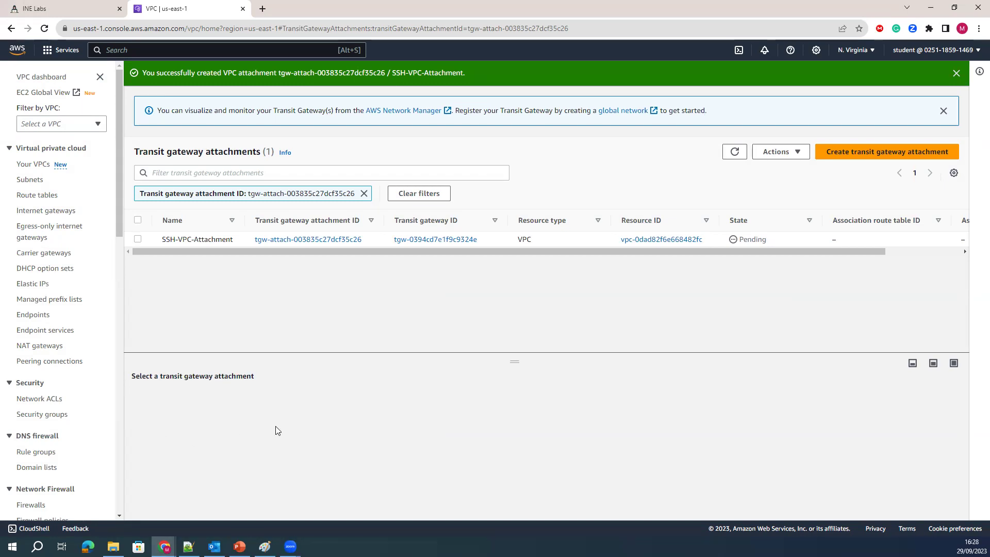
{"action": "left_click", "coordinate": [734, 151]}
Step: Switch to Paint and draw a large rounded rectangle and a smaller one beside it, below the network diagram
{"action": "left_click", "coordinate": [264, 544]}
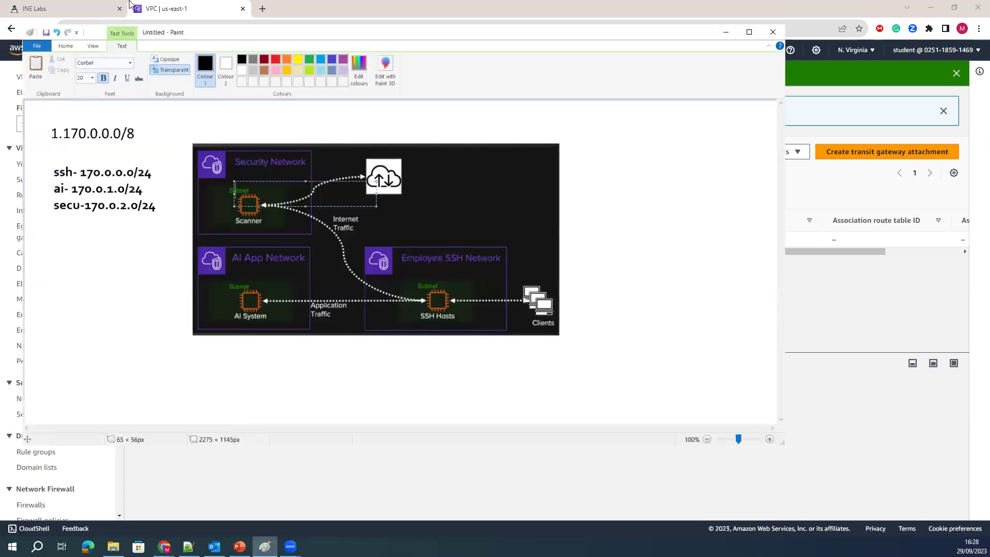
{"action": "left_click", "coordinate": [132, 273]}
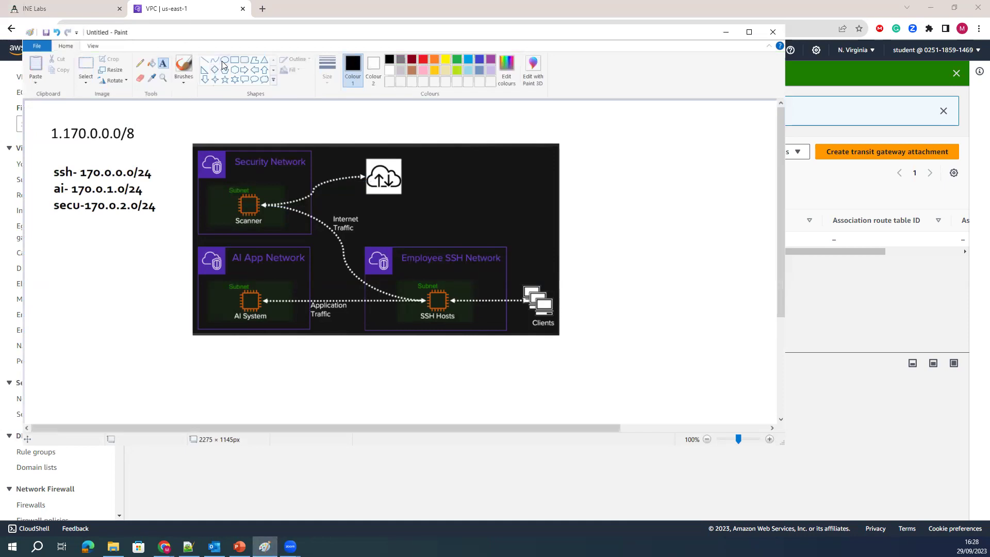
{"action": "left_click", "coordinate": [245, 60]}
{"action": "left_click_drag", "start_coordinate": [315, 364], "coordinate": [373, 402]}
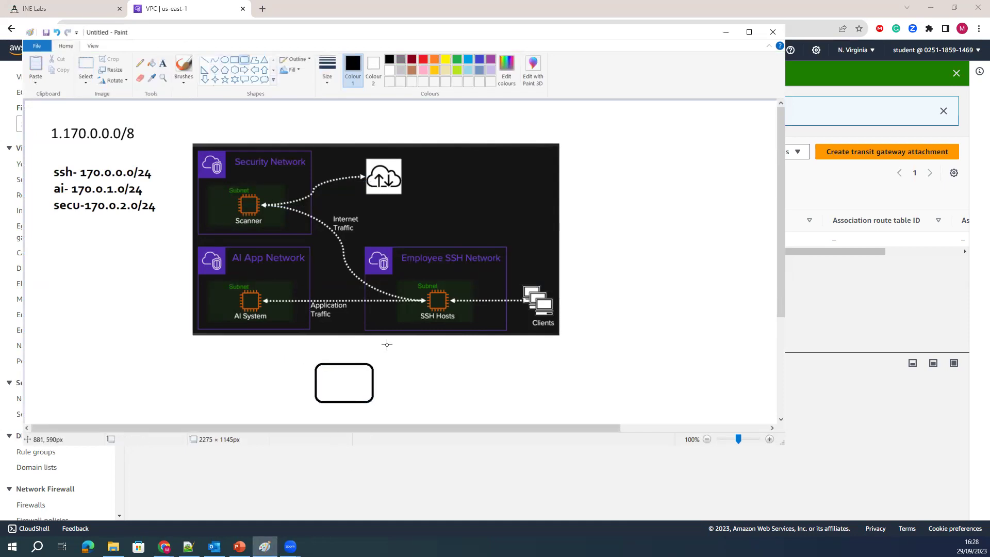
{"action": "left_click_drag", "start_coordinate": [403, 345], "coordinate": [429, 364]}
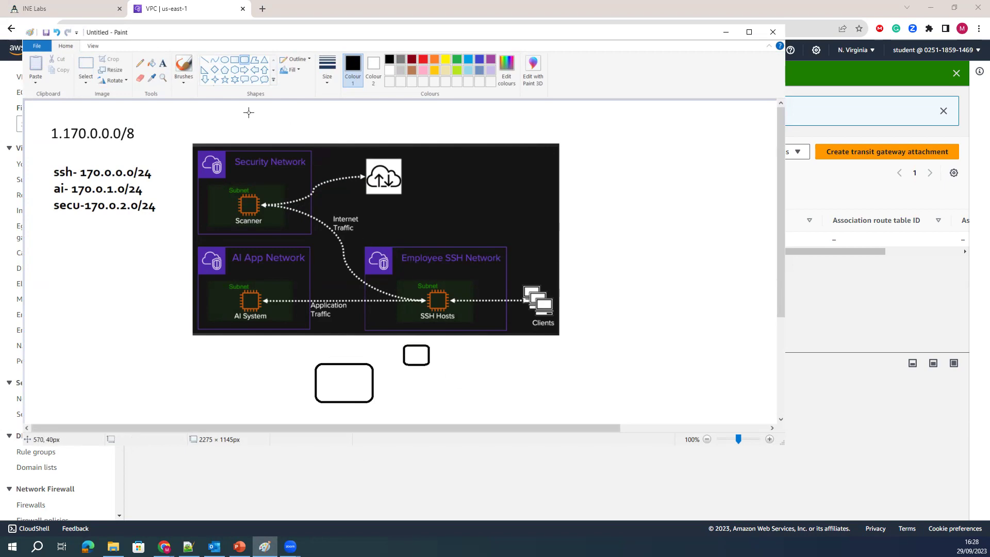
Step: Sketch pencil lines linking the Employee SSH and AI App networks to the large box, and mark the ssh 170.0.0.0/24 range
{"action": "left_click", "coordinate": [140, 63]}
{"action": "mouse_move", "coordinate": [433, 316]}
{"action": "left_mouse_down"}
{"action": "mouse_move", "coordinate": [417, 344]}
{"action": "mouse_move", "coordinate": [379, 366]}
{"action": "mouse_move", "coordinate": [345, 370]}
{"action": "mouse_move", "coordinate": [373, 362]}
{"action": "left_mouse_up"}
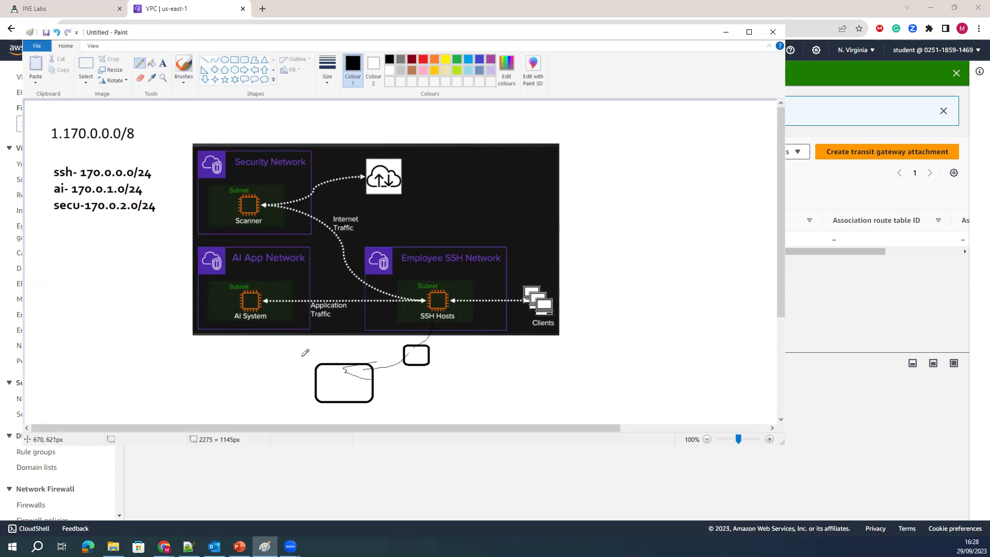
{"action": "left_click_drag", "start_coordinate": [288, 331], "coordinate": [316, 366]}
{"action": "left_click_drag", "start_coordinate": [353, 395], "coordinate": [347, 387]}
{"action": "mouse_move", "coordinate": [438, 335]}
{"action": "left_mouse_down"}
{"action": "mouse_move", "coordinate": [418, 367]}
{"action": "mouse_move", "coordinate": [370, 378]}
{"action": "left_mouse_up"}
{"action": "left_click_drag", "start_coordinate": [153, 176], "coordinate": [177, 151]}
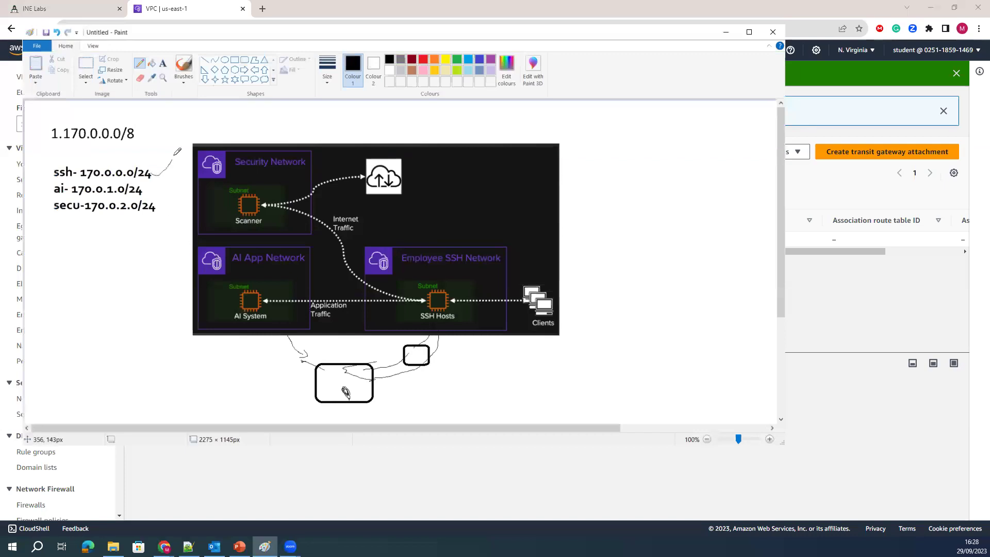
{"action": "mouse_move", "coordinate": [327, 367]}
{"action": "left_mouse_down"}
{"action": "mouse_move", "coordinate": [342, 387]}
{"action": "mouse_move", "coordinate": [351, 368]}
{"action": "mouse_move", "coordinate": [325, 368]}
{"action": "mouse_move", "coordinate": [343, 366]}
{"action": "left_mouse_up"}
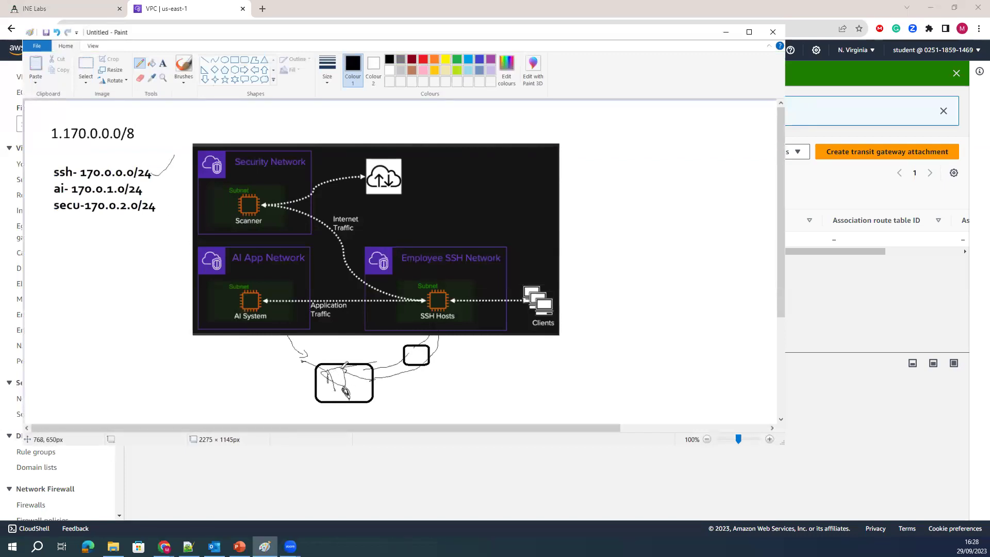
Step: Return to the AWS console and refresh the attachments list to check SSH-VPC-Attachment's state
{"action": "left_click", "coordinate": [725, 32]}
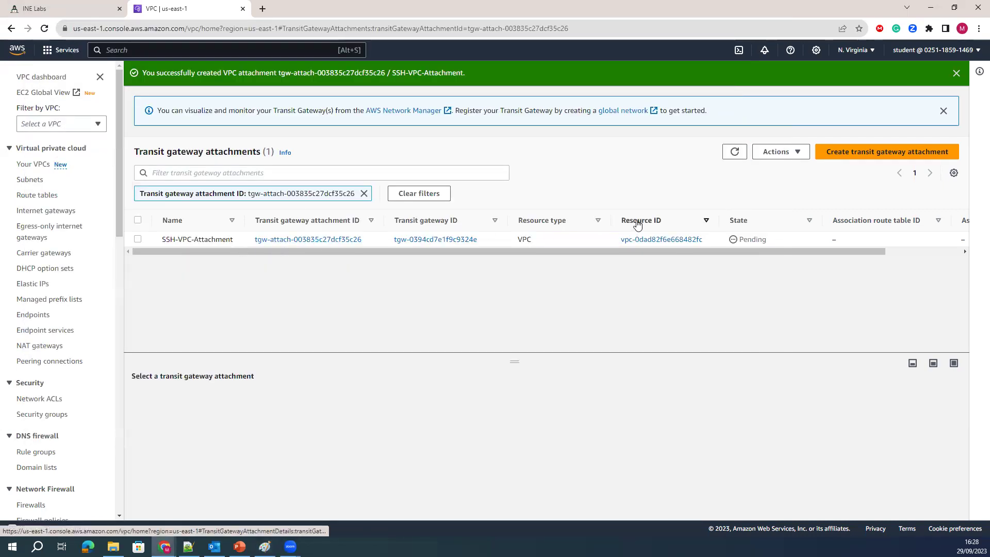
{"action": "left_click", "coordinate": [734, 151]}
{"action": "left_click_drag", "start_coordinate": [740, 237], "coordinate": [768, 240]}
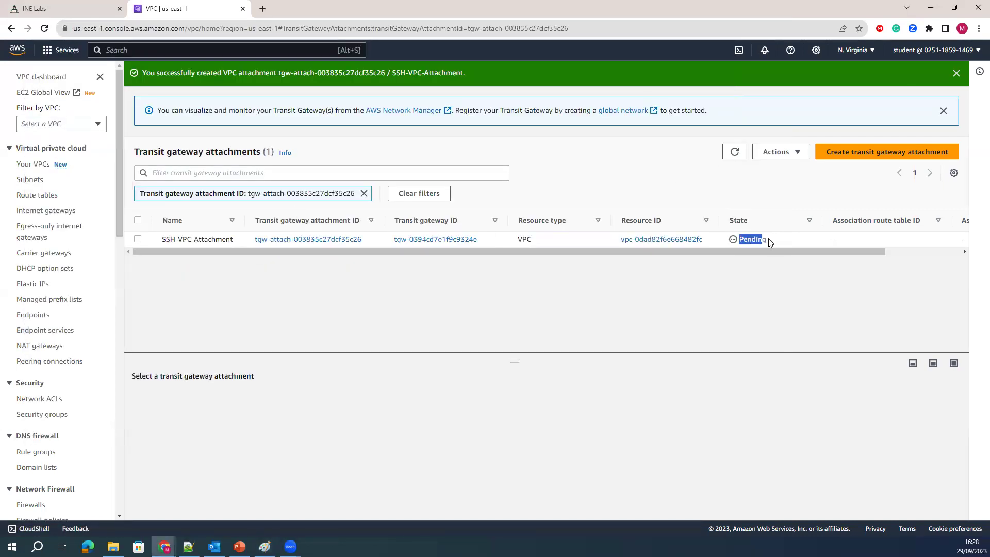
{"action": "left_click", "coordinate": [770, 243]}
{"action": "left_click", "coordinate": [737, 153]}
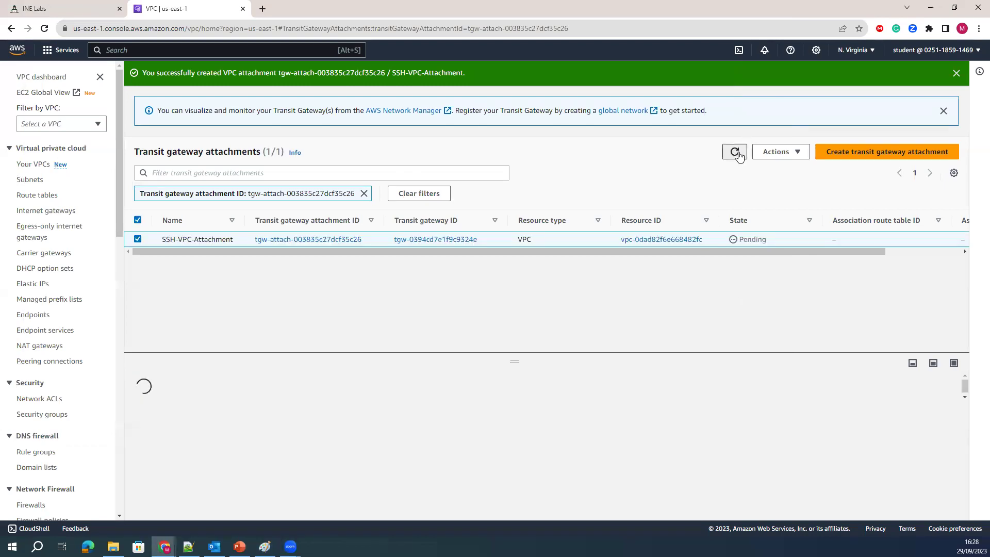
Step: Open AI-Global-TGW's association route table and review its associations, propagations and routes
{"action": "scroll", "coordinate": [78, 309], "scroll_direction": "down", "scroll_amount": 10}
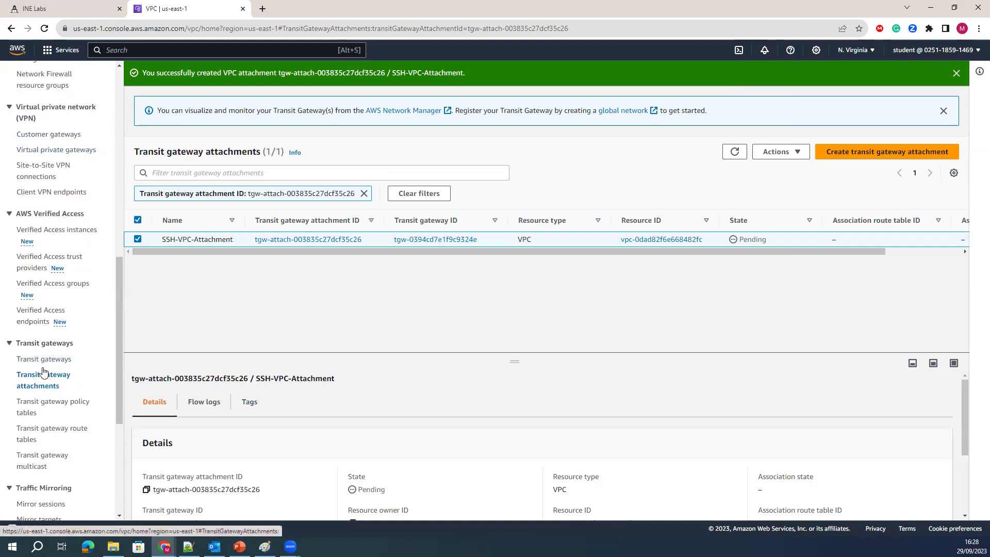
{"action": "left_click", "coordinate": [42, 359]}
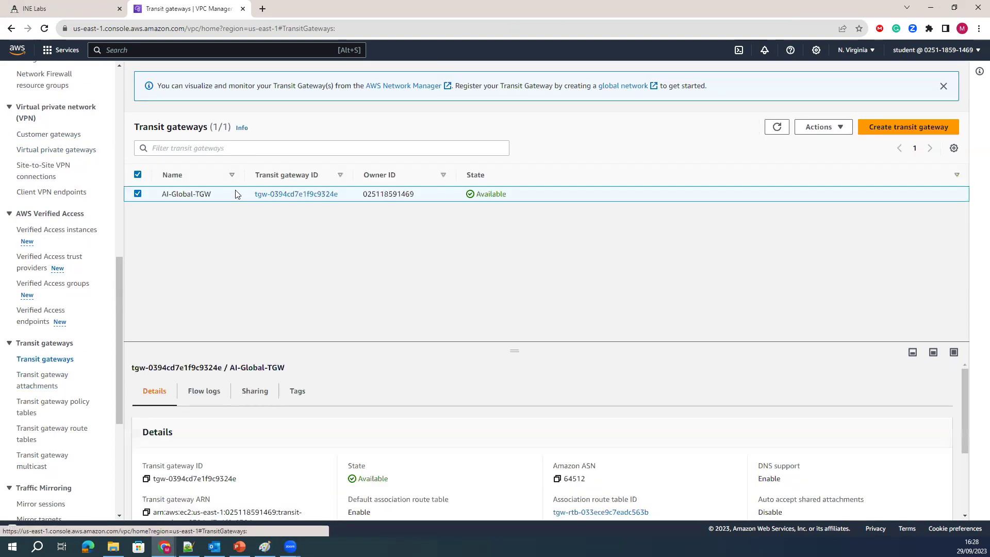
{"action": "left_click", "coordinate": [288, 195]}
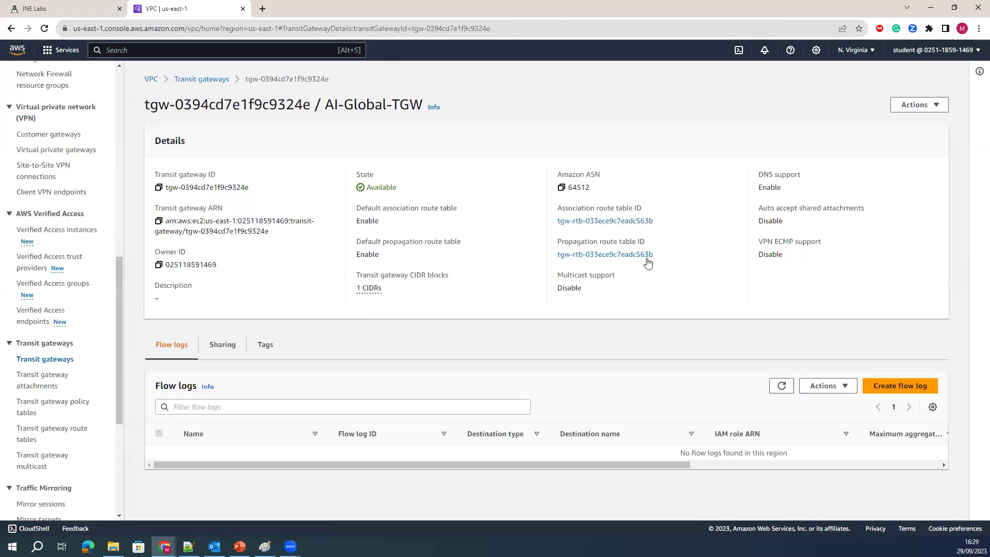
{"action": "left_click_drag", "start_coordinate": [565, 207], "coordinate": [632, 224]}
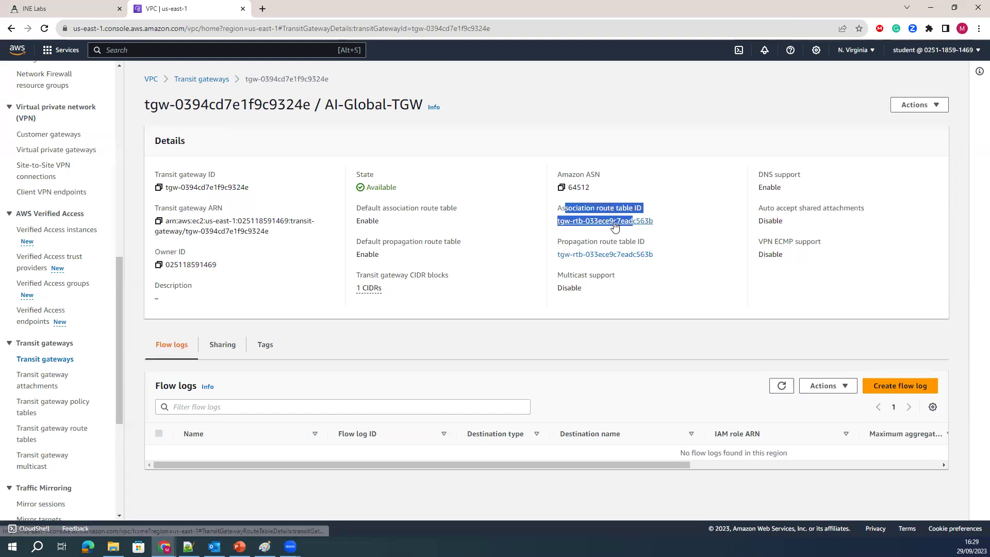
{"action": "left_click", "coordinate": [631, 222]}
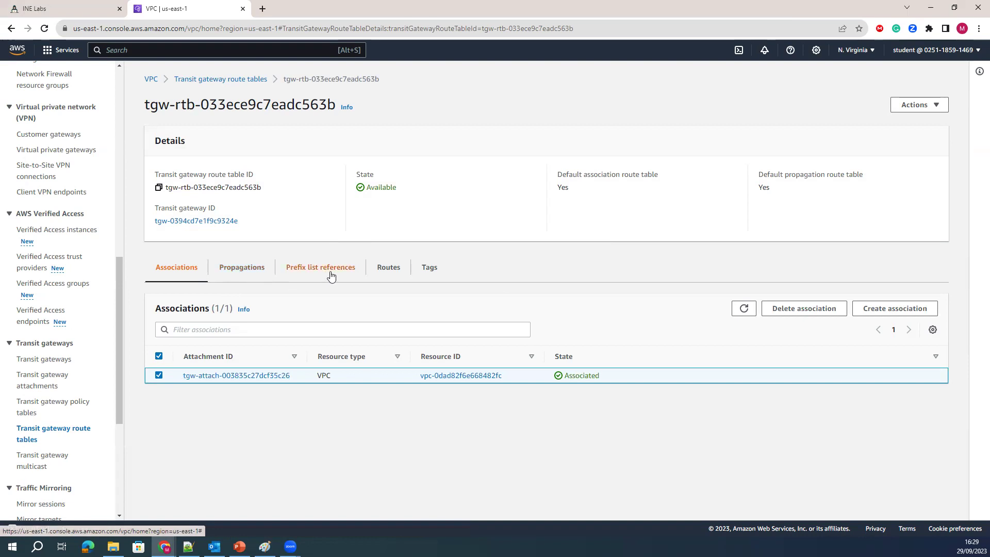
{"action": "left_click", "coordinate": [243, 272]}
{"action": "left_click", "coordinate": [388, 268]}
{"action": "scroll", "coordinate": [388, 456], "scroll_direction": "down", "scroll_amount": 2}
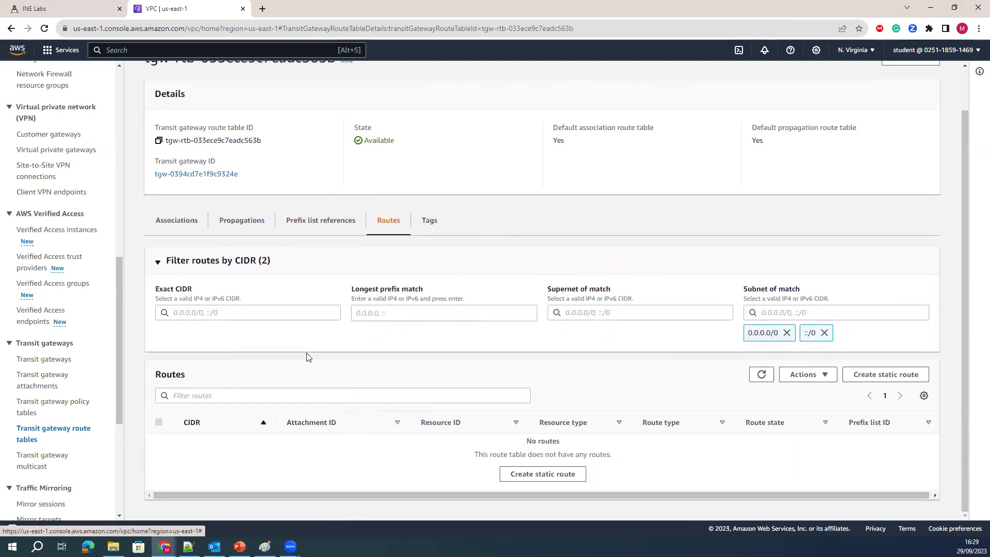
{"action": "scroll", "coordinate": [374, 287], "scroll_direction": "up", "scroll_amount": 2}
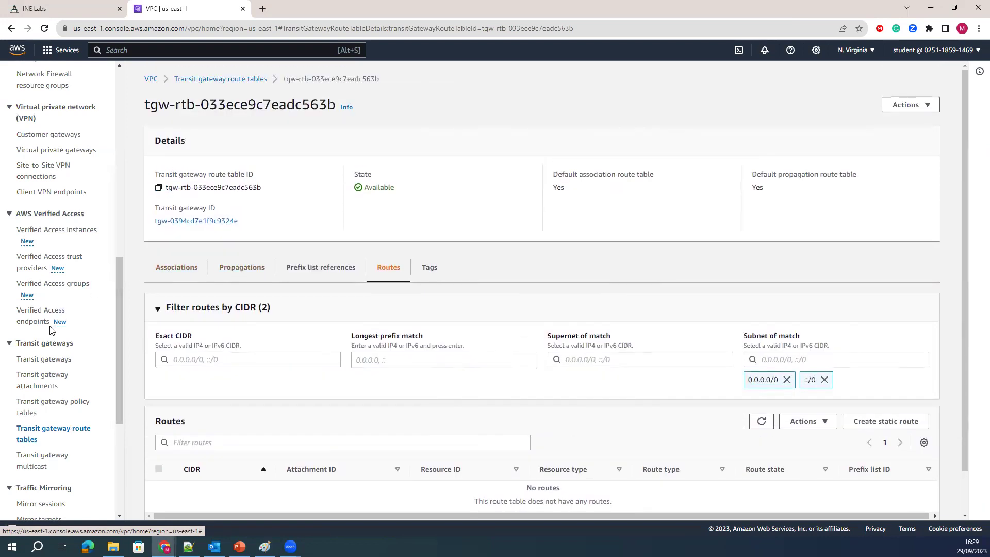
Step: Check the state and details of SSH-VPC-Attachment in the transit gateway attachments
{"action": "left_click", "coordinate": [38, 378]}
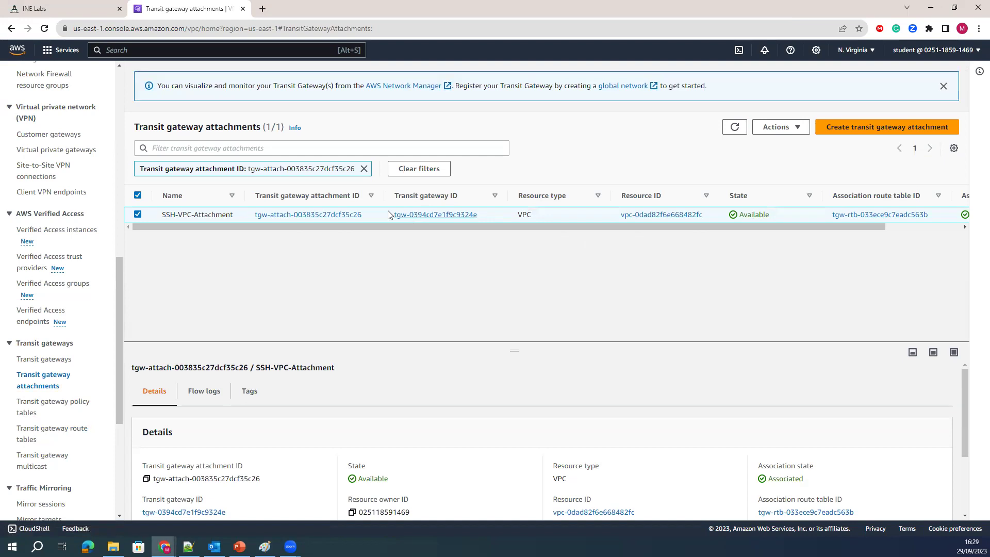
{"action": "left_click", "coordinate": [318, 215]}
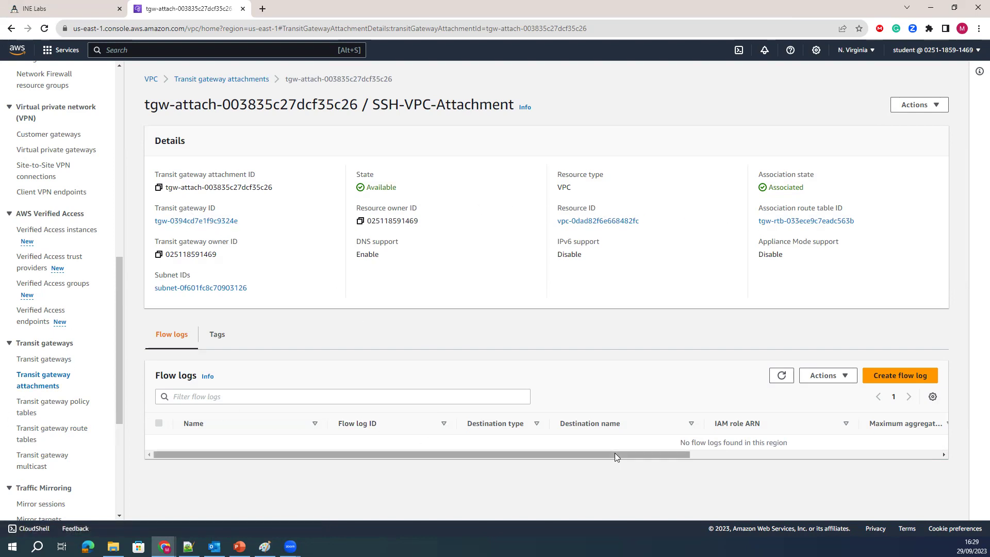
{"action": "left_click", "coordinate": [46, 381]}
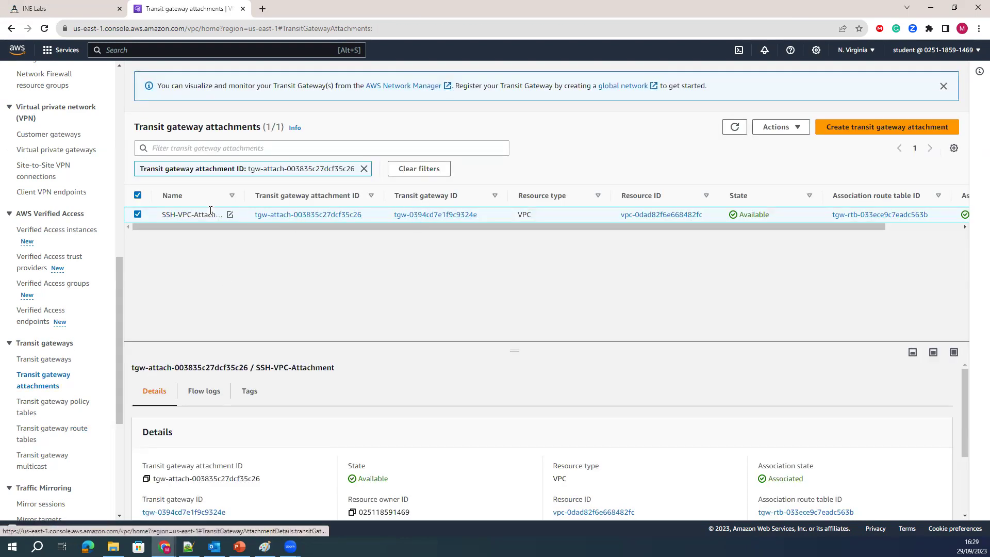
{"action": "left_click", "coordinate": [356, 215]}
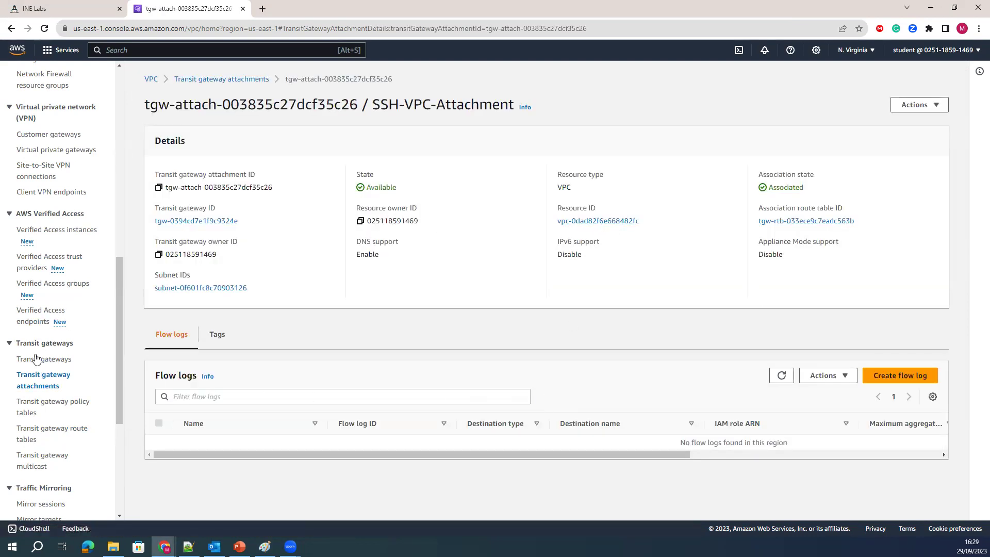
Step: Go back to AI-Global-TGW's association route table and open the VPC attachment associated with it
{"action": "left_click", "coordinate": [37, 358]}
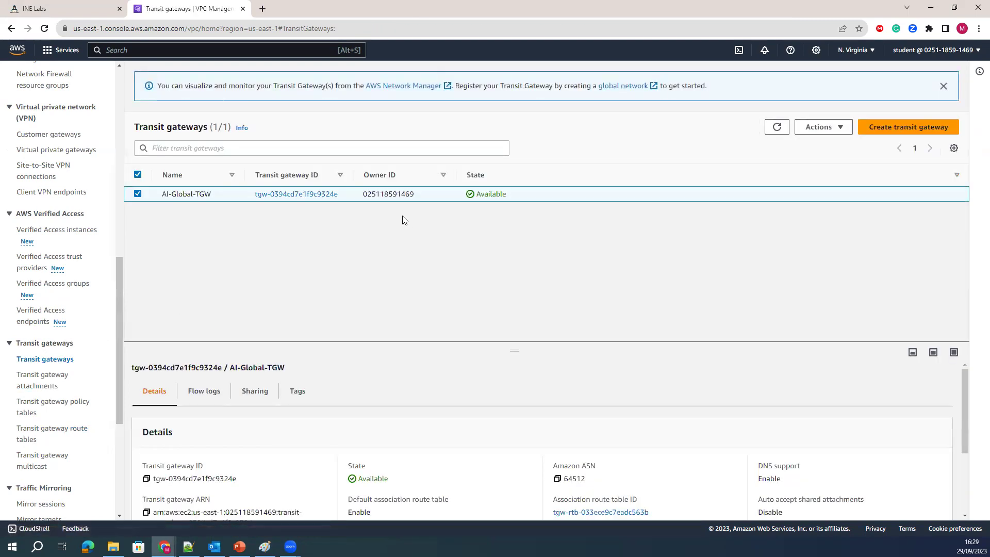
{"action": "left_click", "coordinate": [288, 196]}
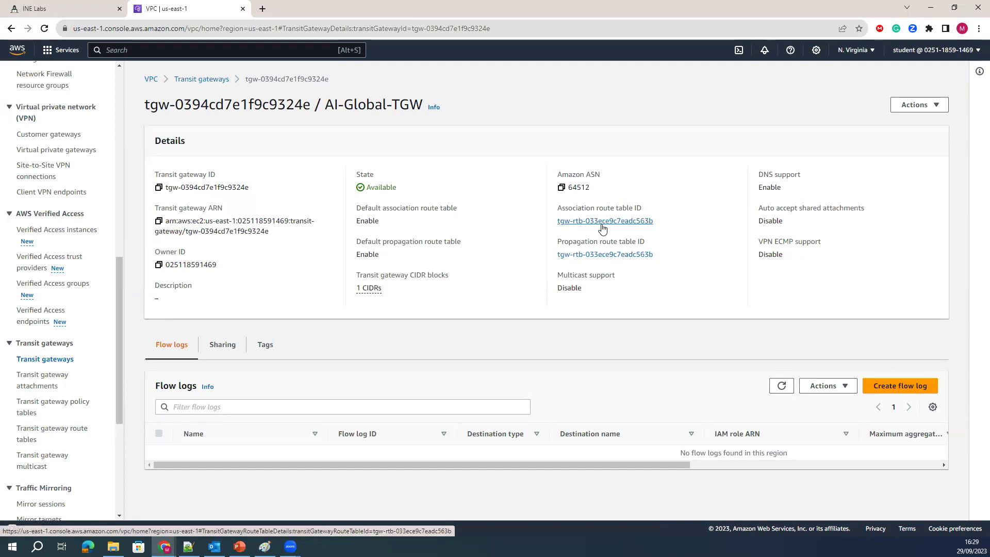
{"action": "left_click", "coordinate": [603, 221]}
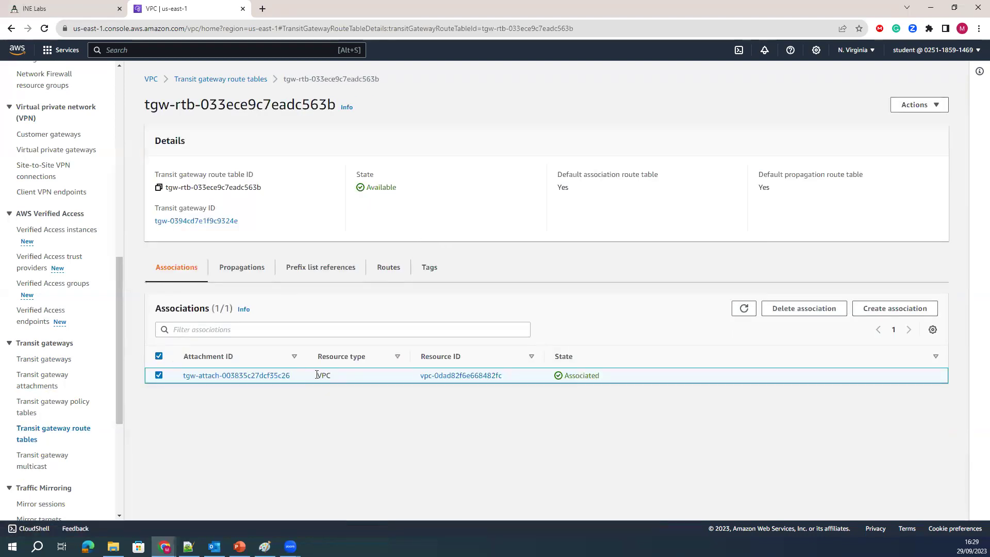
{"action": "left_click", "coordinate": [259, 380]}
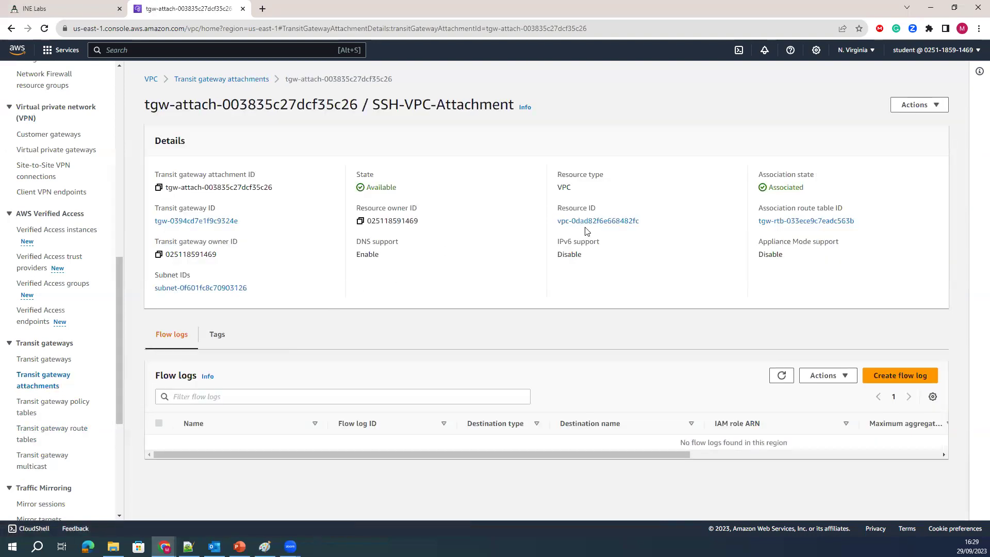
Step: Reopen AI-Global-TGW's association route table, examine its propagations, prefix list references and routes, and highlight the CIDR of the SSH VPC route
{"action": "left_click", "coordinate": [44, 360]}
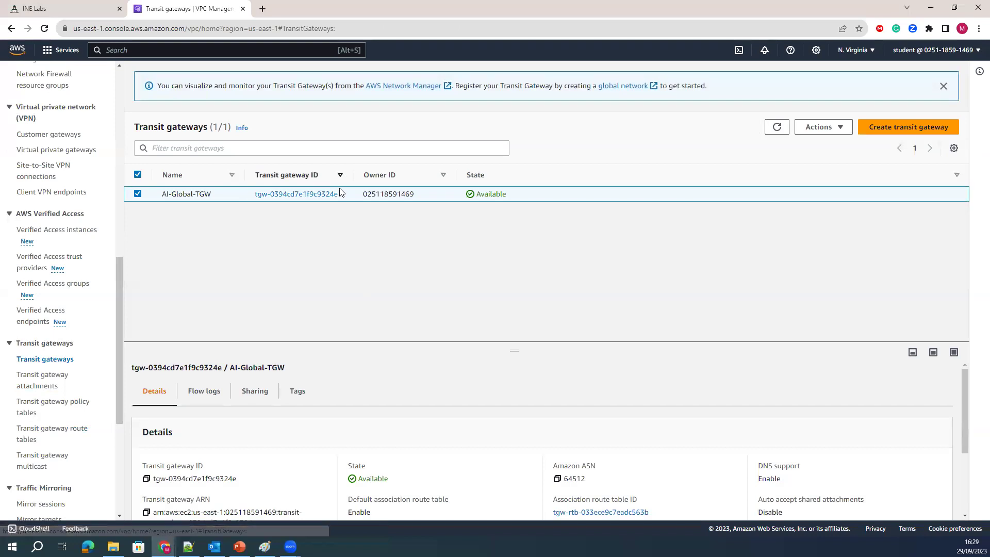
{"action": "left_click", "coordinate": [303, 194]}
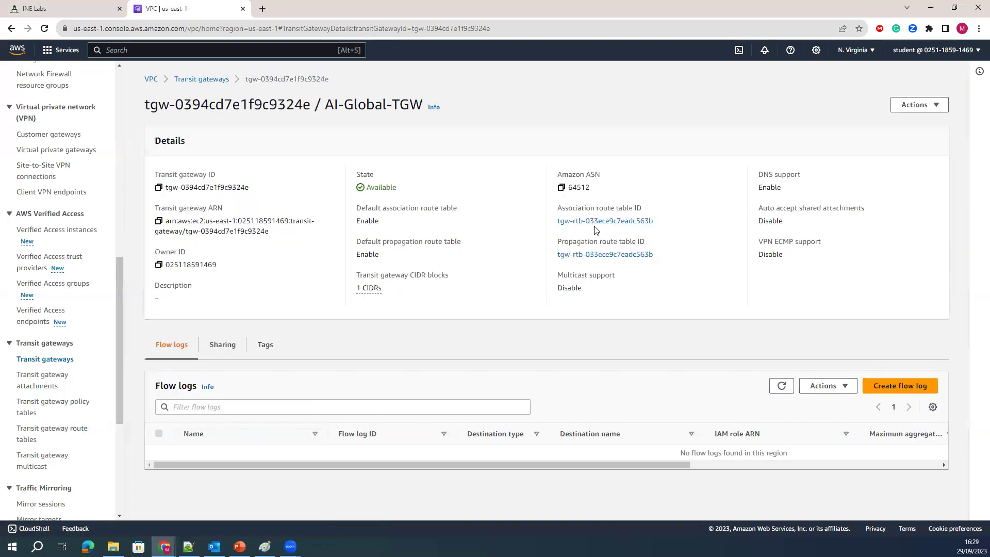
{"action": "left_click", "coordinate": [595, 222]}
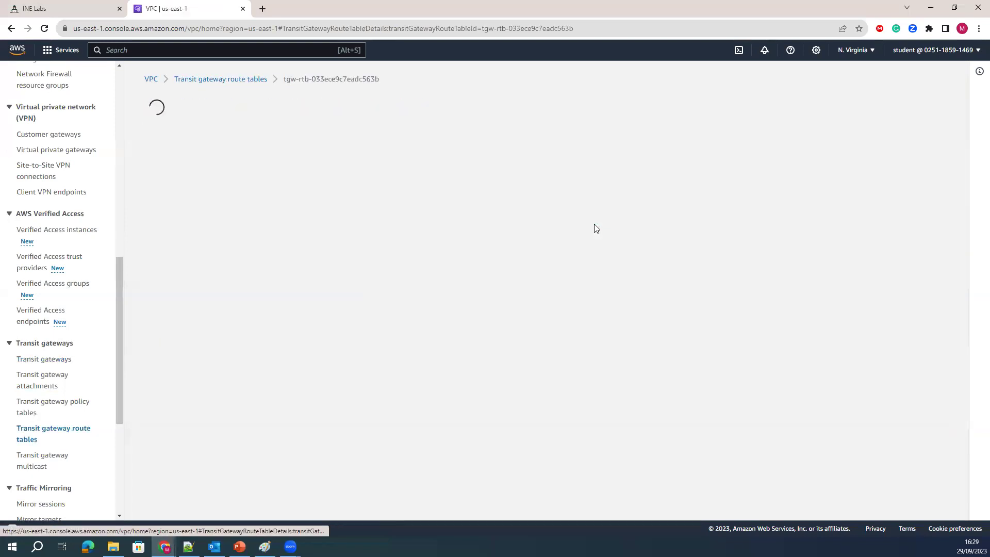
{"action": "left_click", "coordinate": [242, 269]}
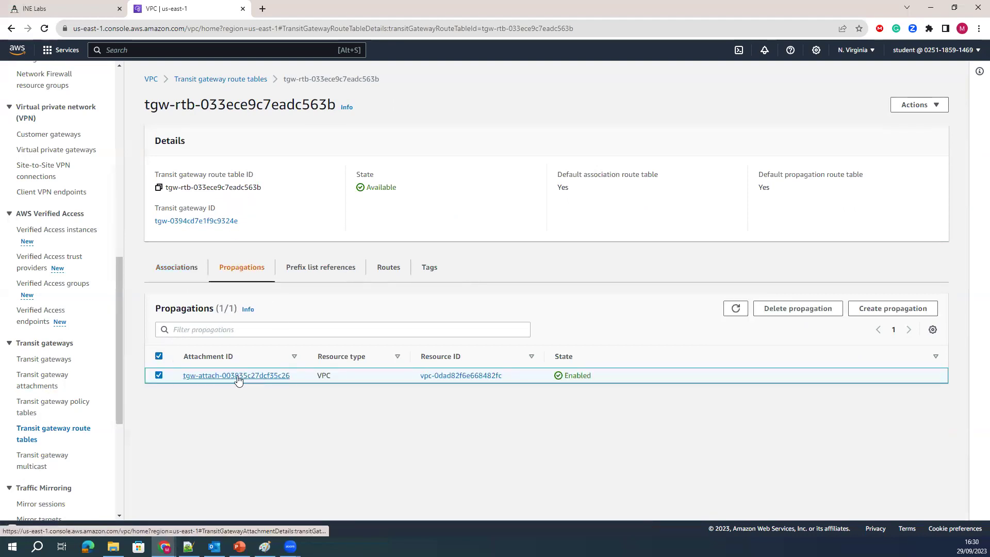
{"action": "left_click", "coordinate": [333, 272]}
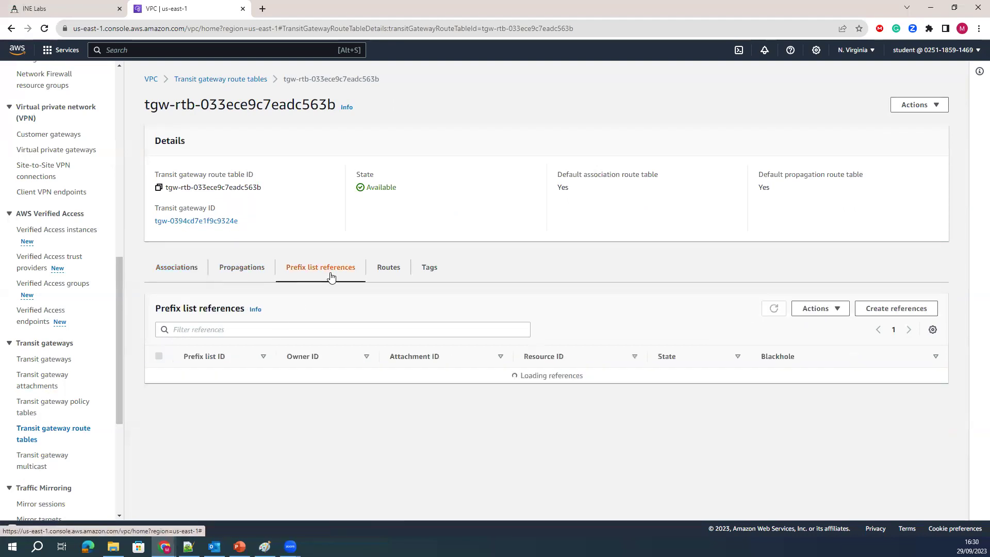
{"action": "left_click", "coordinate": [392, 269]}
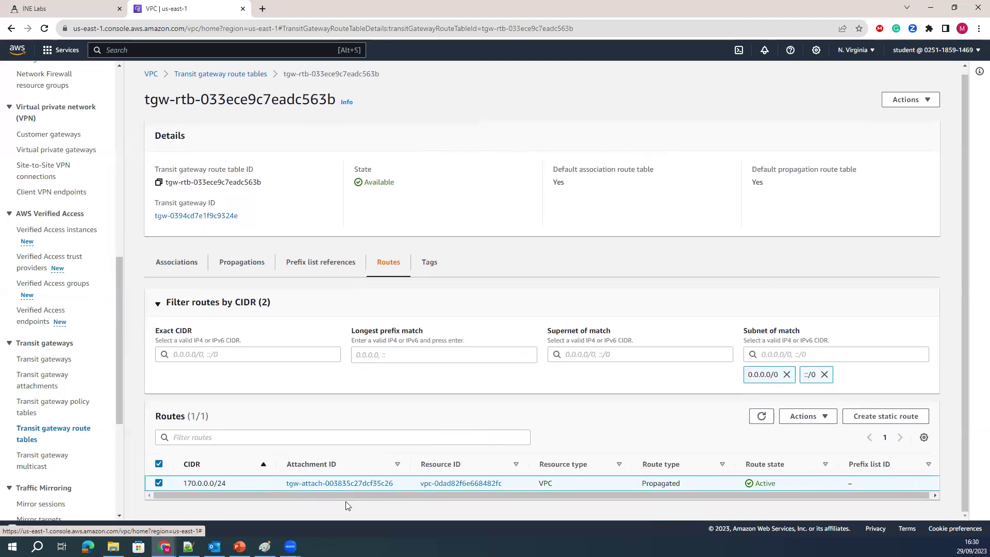
{"action": "left_click_drag", "start_coordinate": [347, 494], "coordinate": [364, 493]}
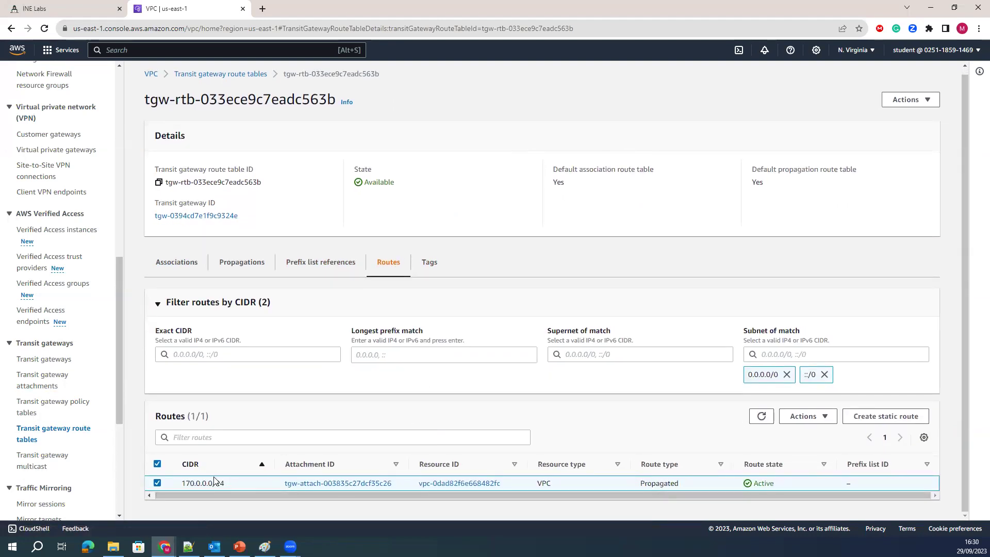
{"action": "left_click_drag", "start_coordinate": [225, 483], "coordinate": [183, 485]}
Step: Switch to Paint, sketch lines linking the ssh 170.0.0.0/24 range and AI App Network to the large box, and return to the AWS attachments list
{"action": "left_click", "coordinate": [265, 547]}
{"action": "mouse_move", "coordinate": [152, 172]}
{"action": "left_mouse_down"}
{"action": "mouse_move", "coordinate": [186, 225]}
{"action": "mouse_move", "coordinate": [192, 319]}
{"action": "mouse_move", "coordinate": [324, 386]}
{"action": "left_mouse_up"}
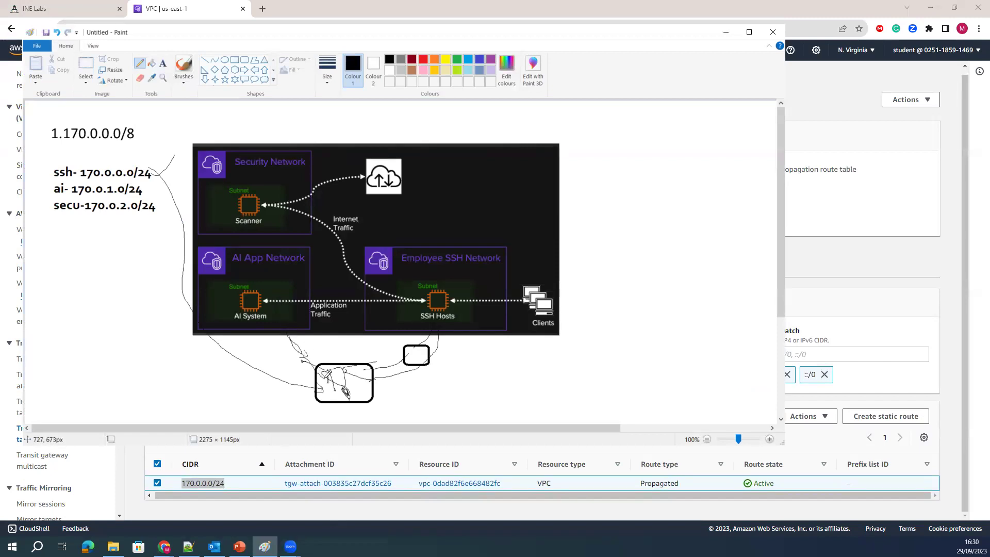
{"action": "left_click_drag", "start_coordinate": [166, 186], "coordinate": [142, 193]}
{"action": "left_click_drag", "start_coordinate": [337, 392], "coordinate": [334, 396]}
{"action": "mouse_move", "coordinate": [307, 330]}
{"action": "left_mouse_down"}
{"action": "mouse_move", "coordinate": [334, 367]}
{"action": "mouse_move", "coordinate": [396, 350]}
{"action": "mouse_move", "coordinate": [351, 408]}
{"action": "left_mouse_up"}
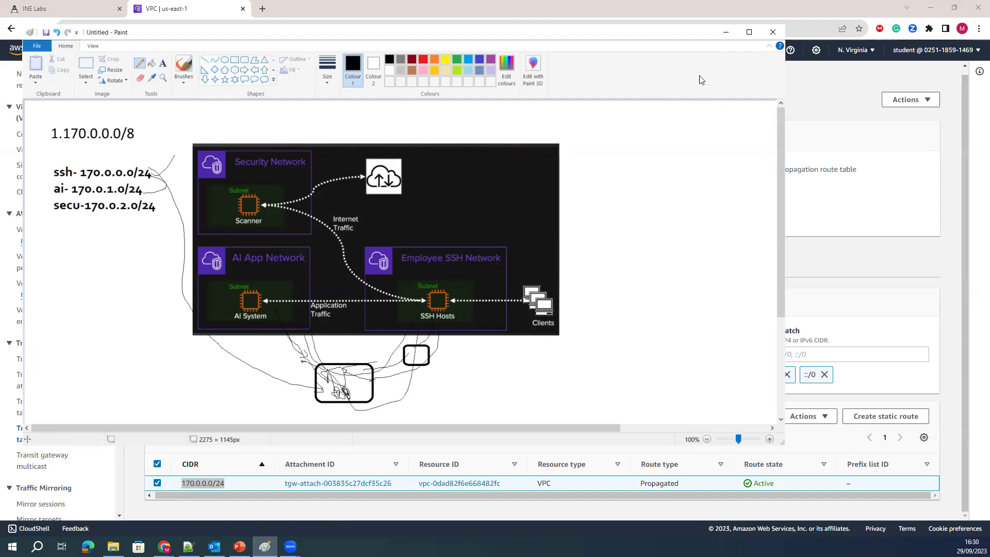
{"action": "left_click", "coordinate": [725, 31]}
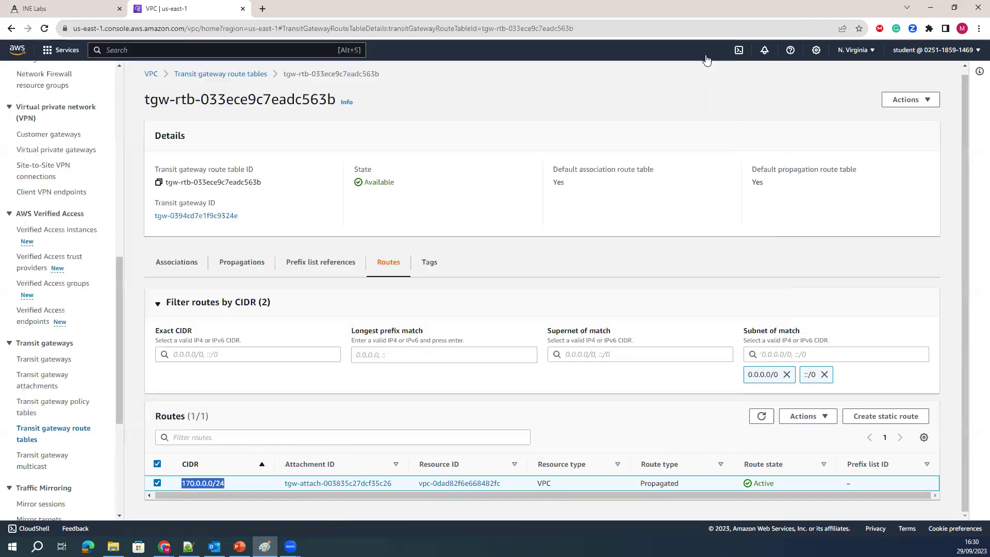
{"action": "left_click", "coordinate": [45, 377]}
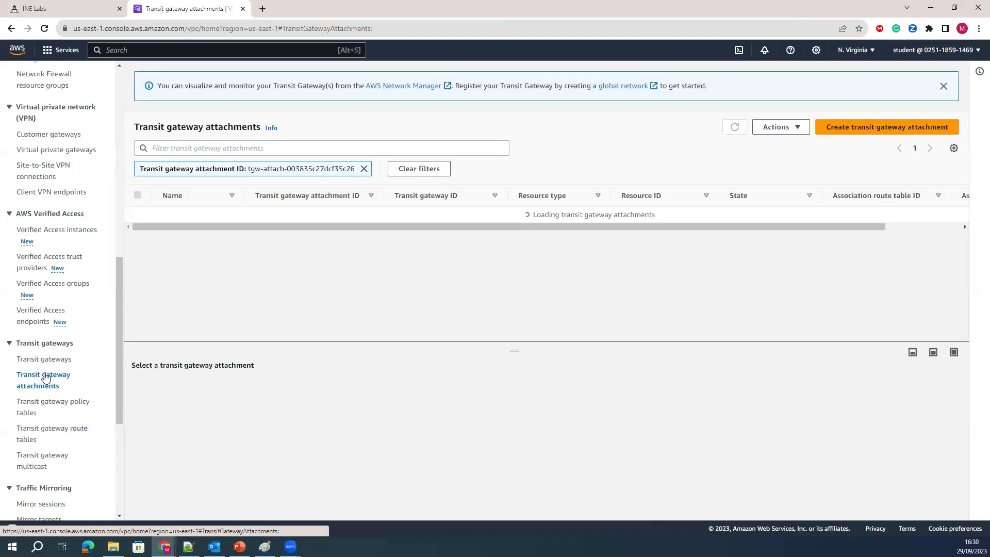
{"action": "left_click", "coordinate": [845, 131]}
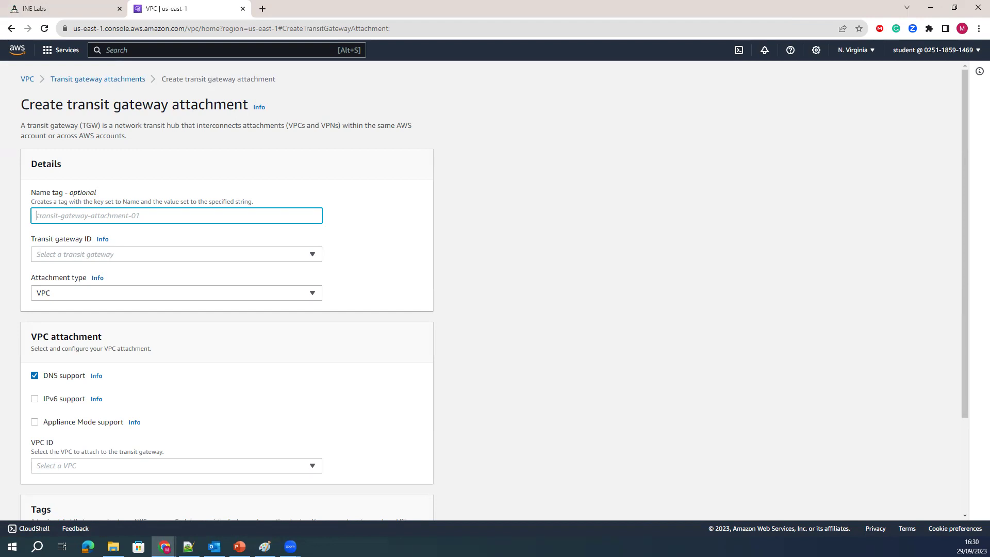
{"action": "left_click", "coordinate": [56, 216]}
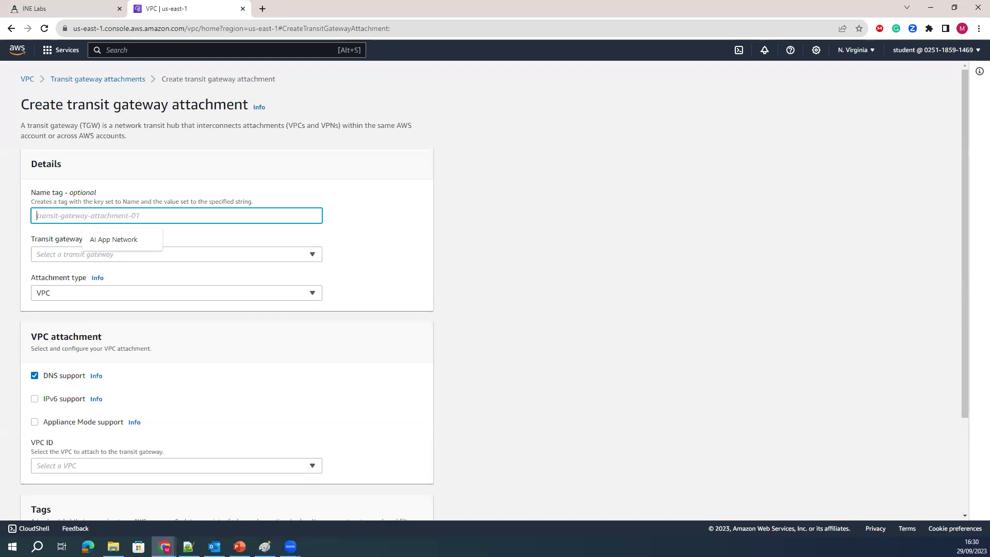
{"action": "left_click", "coordinate": [109, 240]}
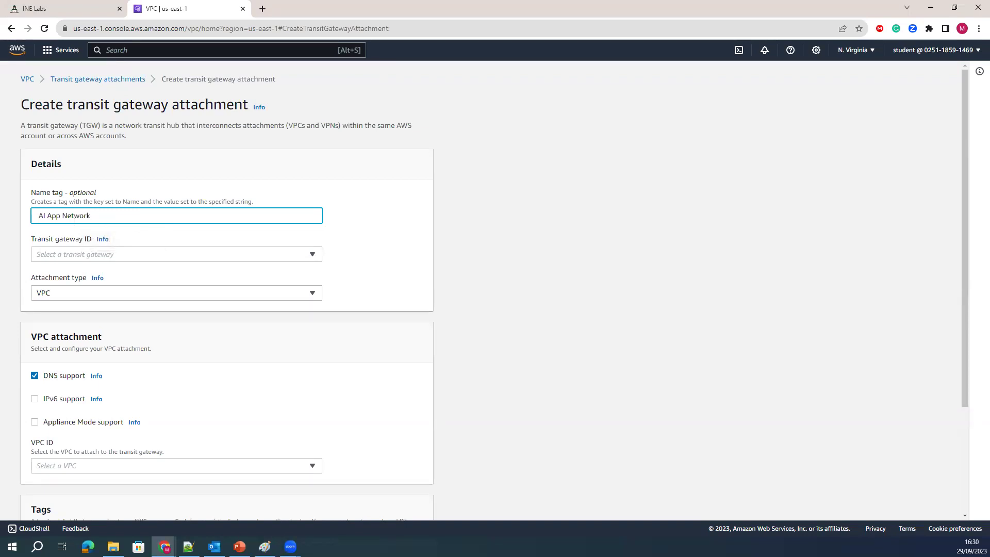
{"action": "left_click", "coordinate": [85, 80]}
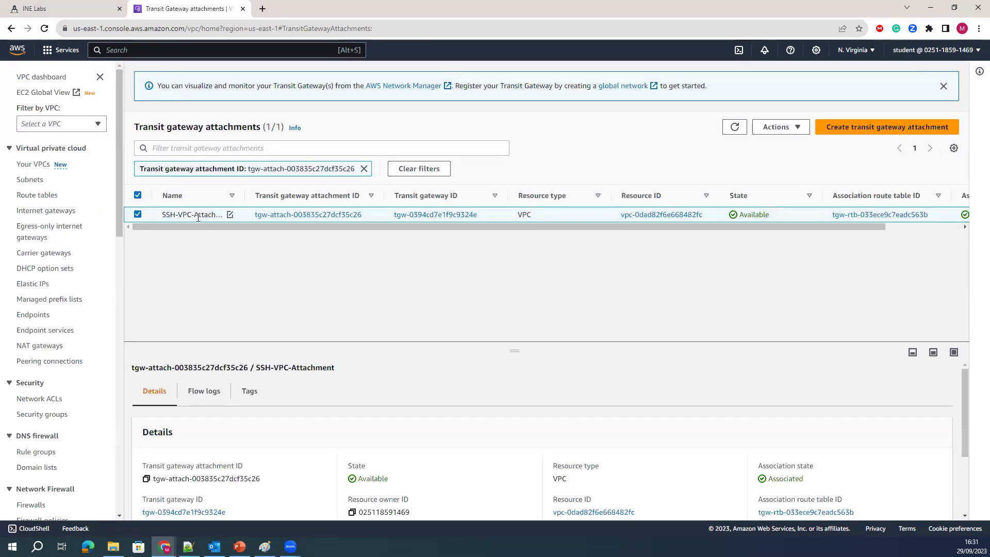
Step: Start a new transit gateway attachment, reusing the name SSH-VPC-Attachment and changing it to AI-VPC-Attachment
{"action": "left_click_drag", "start_coordinate": [163, 216], "coordinate": [238, 216]}
{"action": "key", "text": "ctrl+c"}
{"action": "right_click", "coordinate": [202, 217]}
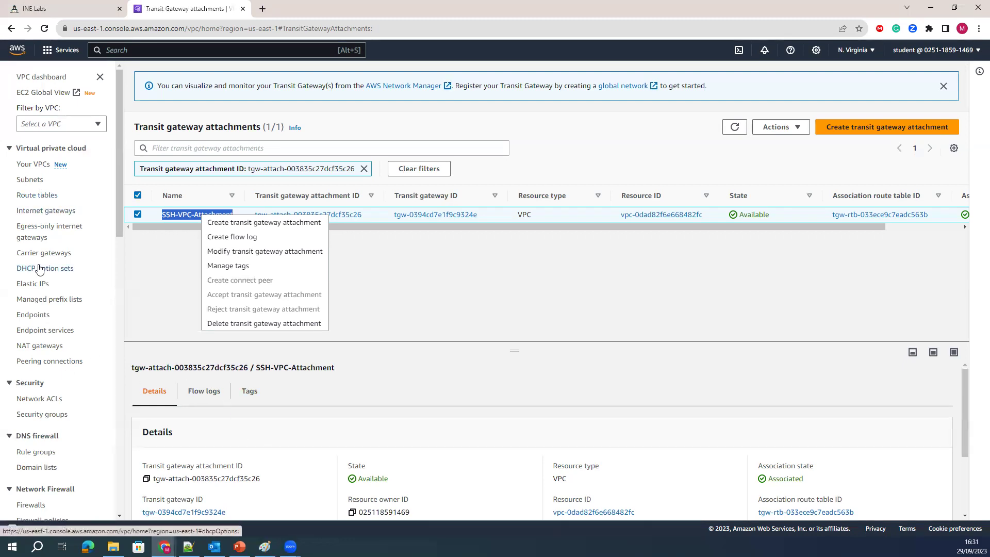
{"action": "scroll", "coordinate": [40, 269], "scroll_direction": "down", "scroll_amount": 9}
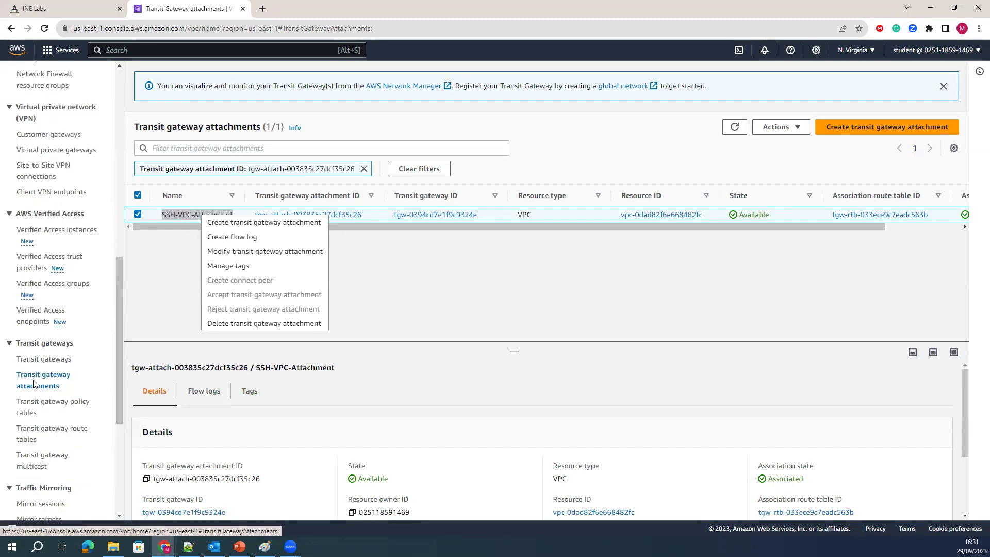
{"action": "left_click", "coordinate": [846, 129]}
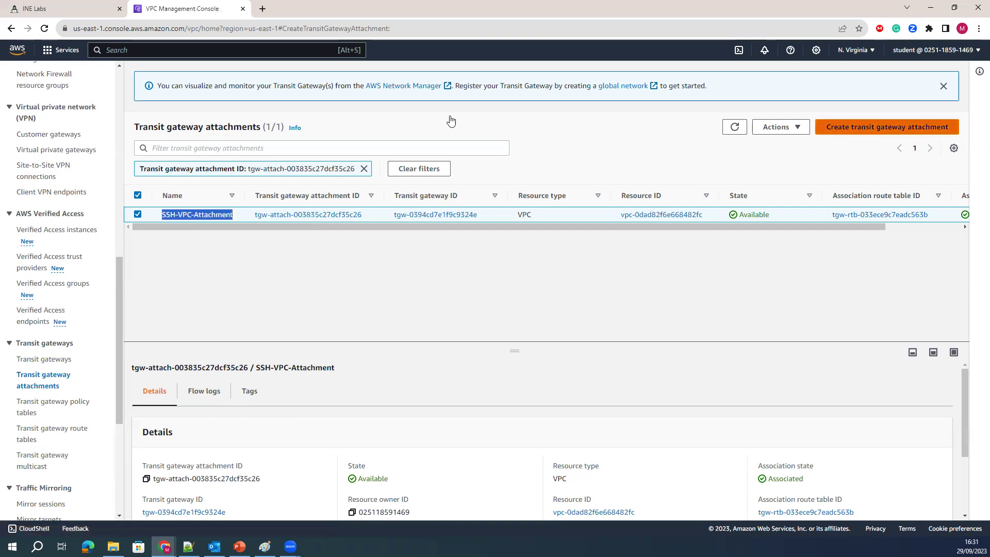
{"action": "key", "text": "ctrl+v"}
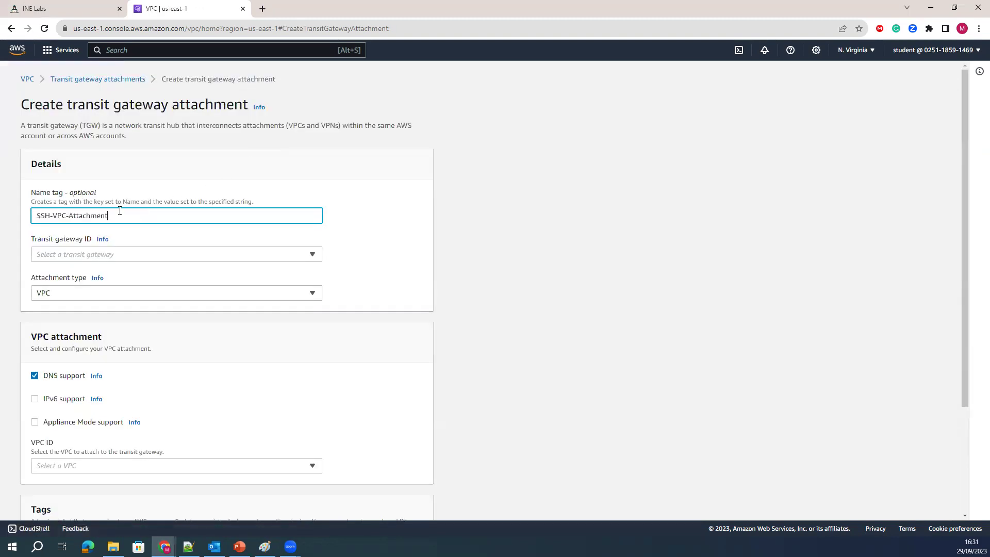
{"action": "double_click", "coordinate": [48, 212]}
{"action": "type", "text": "AI"}
Step: Create the attachment on the AI-Global-TGW transit gateway with the AI App Network VPC and its us-east-1b subnet
{"action": "left_click", "coordinate": [113, 253]}
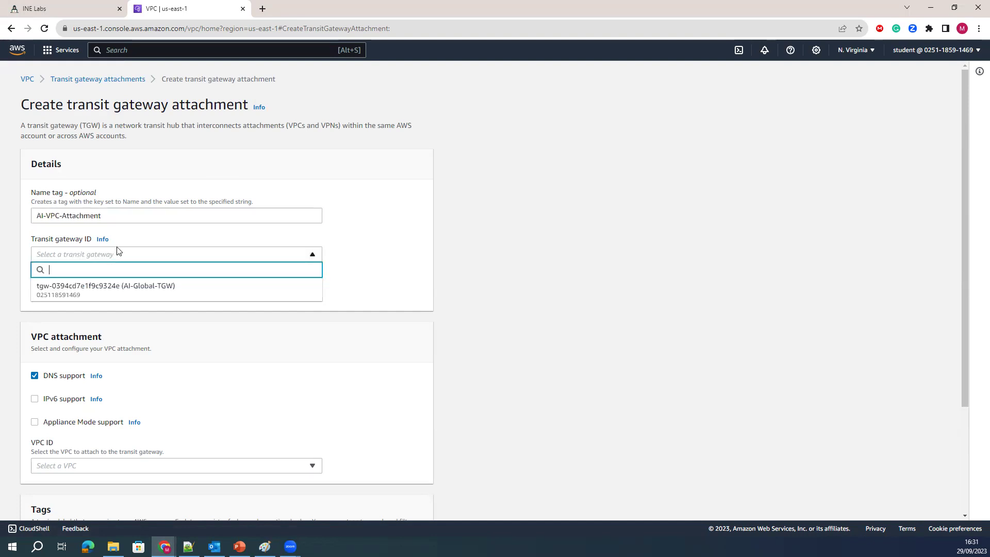
{"action": "left_click", "coordinate": [142, 290]}
{"action": "scroll", "coordinate": [114, 304], "scroll_direction": "down", "scroll_amount": 3}
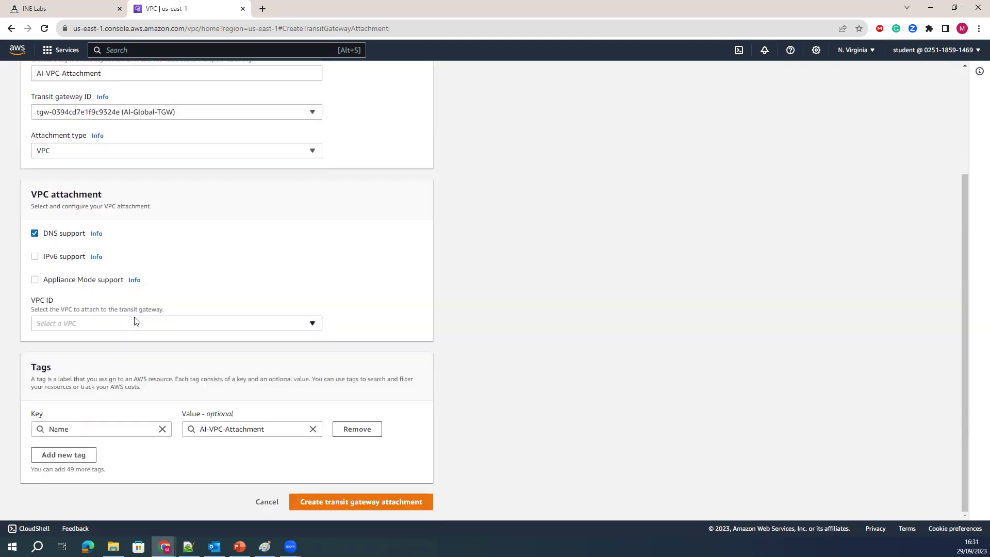
{"action": "left_click", "coordinate": [80, 325]}
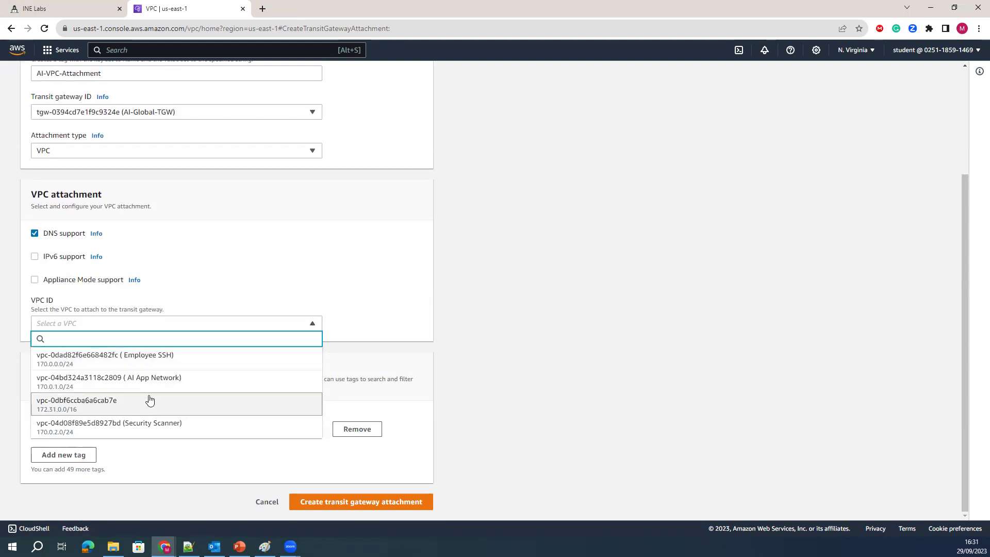
{"action": "left_click", "coordinate": [153, 376]}
{"action": "scroll", "coordinate": [153, 375], "scroll_direction": "down", "scroll_amount": 3}
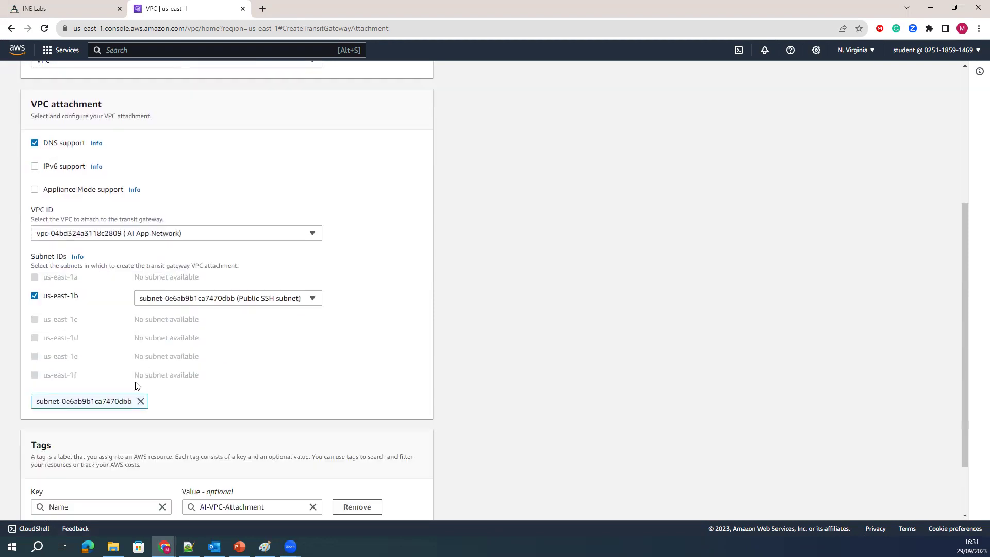
{"action": "left_click", "coordinate": [349, 507]}
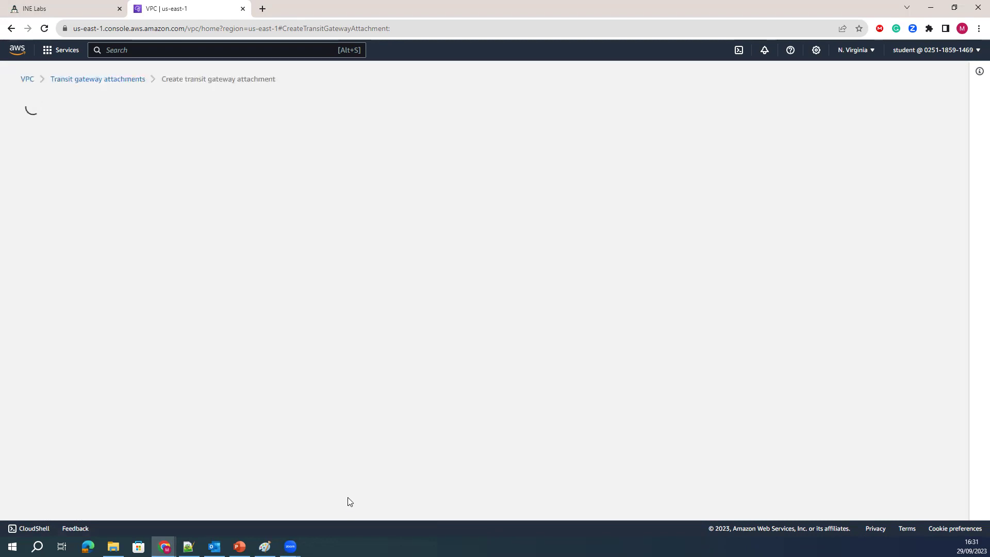
Step: Start another transit gateway attachment and name it Security-VPC-Attachment
{"action": "left_click", "coordinate": [876, 151]}
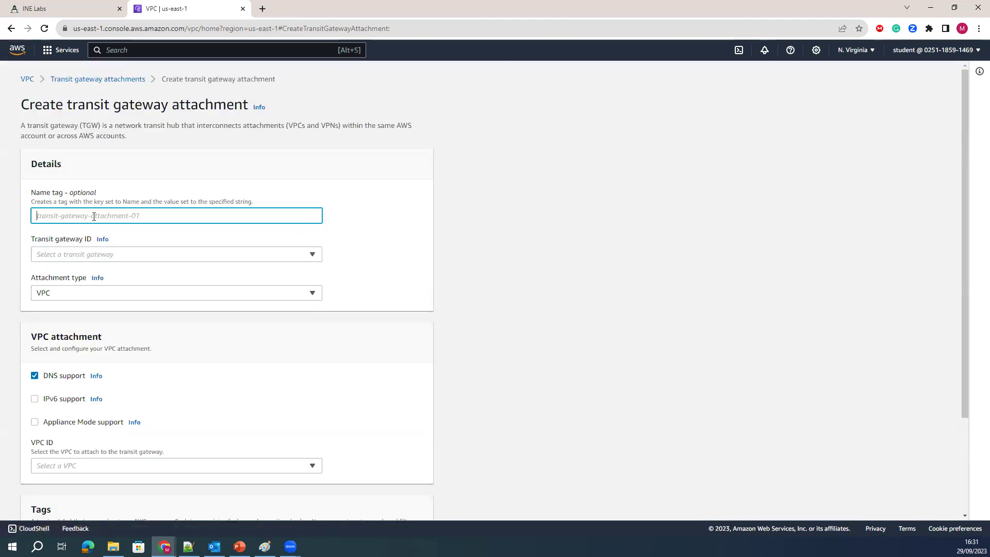
{"action": "key", "text": "ctrl+v"}
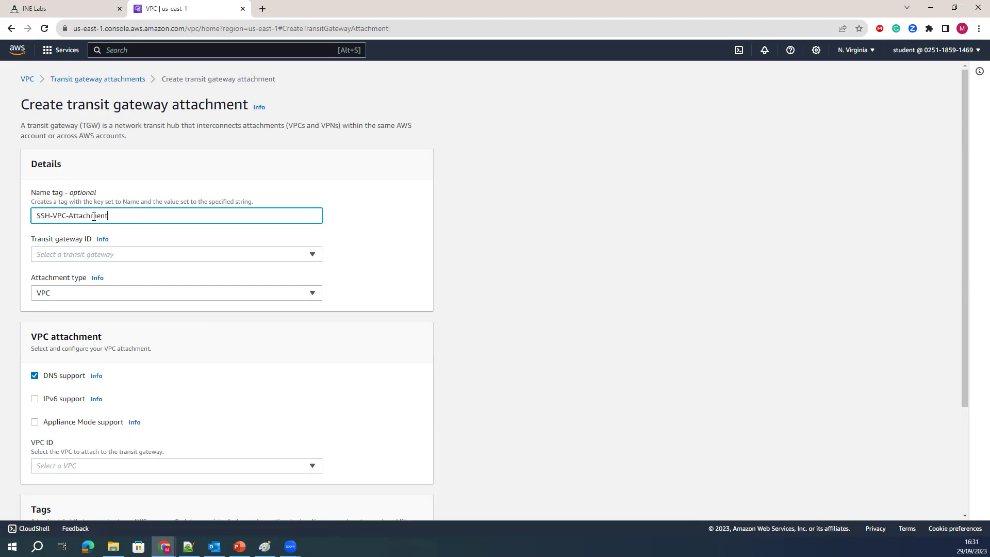
{"action": "double_click", "coordinate": [47, 216]}
{"action": "type", "text": "SECURITY"}
{"action": "key", "text": "BackSpace"}
{"action": "key", "text": "BackSpace"}
{"action": "key", "text": "BackSpace"}
{"action": "key", "text": "BackSpace"}
{"action": "key", "text": "BackSpace"}
{"action": "key", "text": "BackSpace"}
{"action": "key", "text": "BackSpace"}
{"action": "type", "text": "ecurity"}
Step: Create the attachment on the AI-Global-TGW transit gateway with the Security Scanner VPC and its us-east-1c subnet
{"action": "left_click", "coordinate": [116, 261]}
{"action": "left_click", "coordinate": [117, 285]}
{"action": "scroll", "coordinate": [129, 326], "scroll_direction": "down", "scroll_amount": 3}
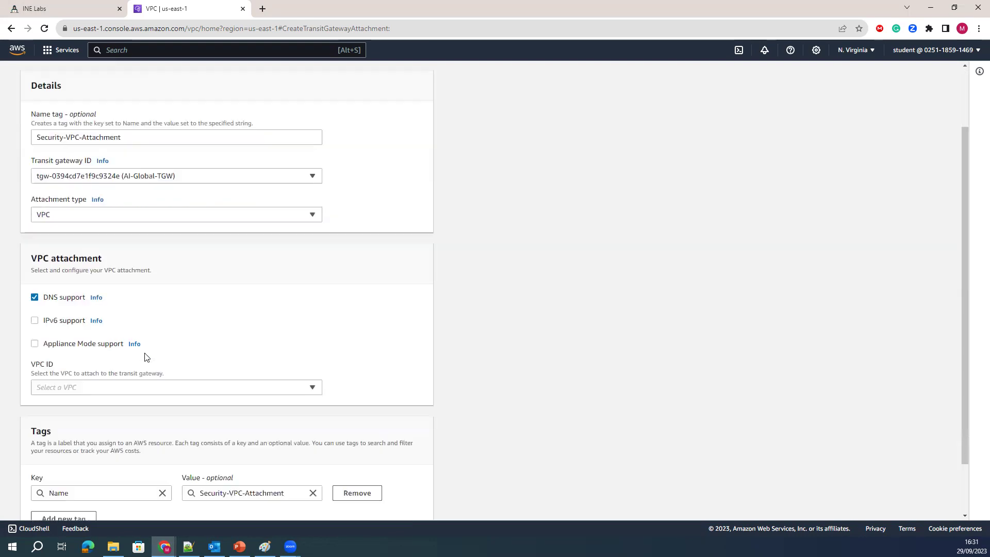
{"action": "left_click", "coordinate": [138, 324]}
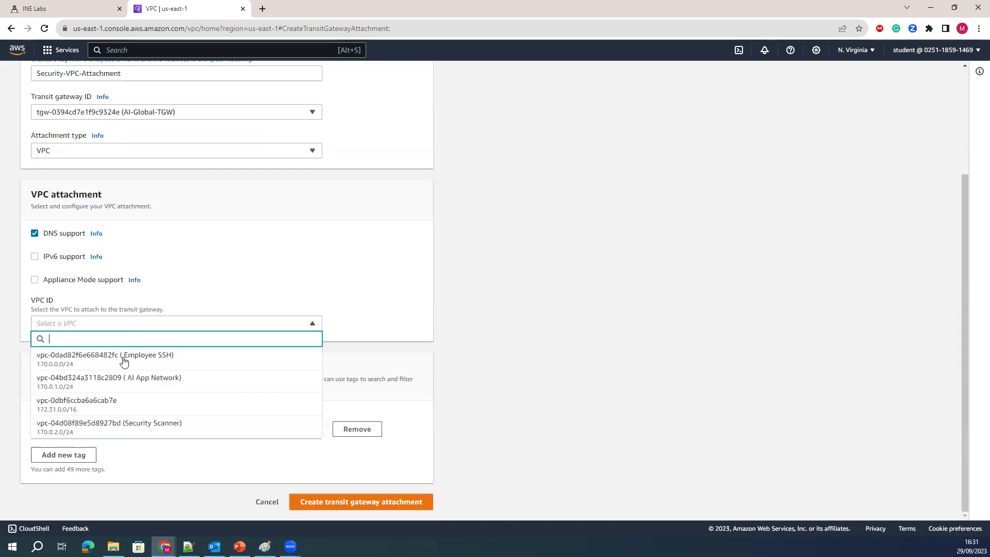
{"action": "left_click", "coordinate": [154, 429]}
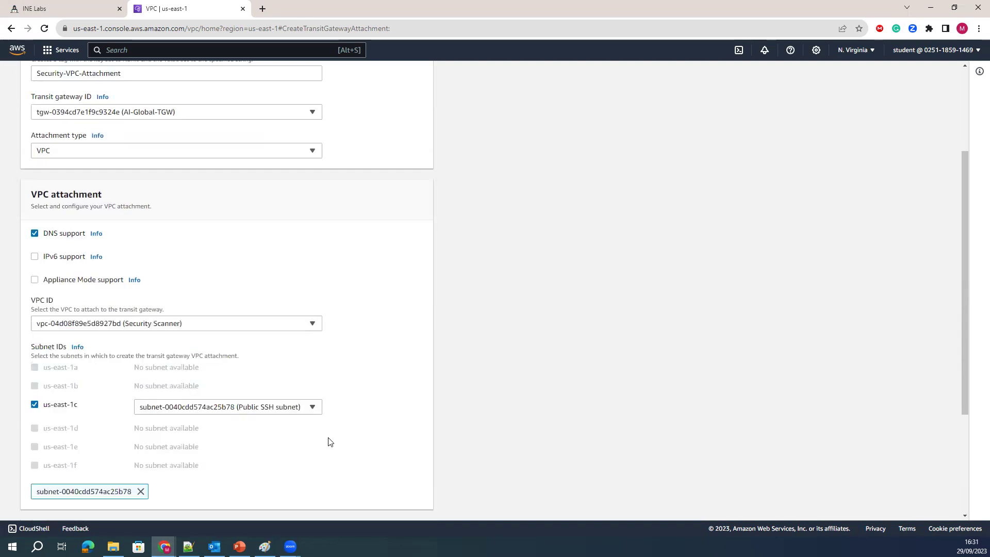
{"action": "scroll", "coordinate": [330, 443], "scroll_direction": "down", "scroll_amount": 3}
{"action": "left_click", "coordinate": [358, 501]}
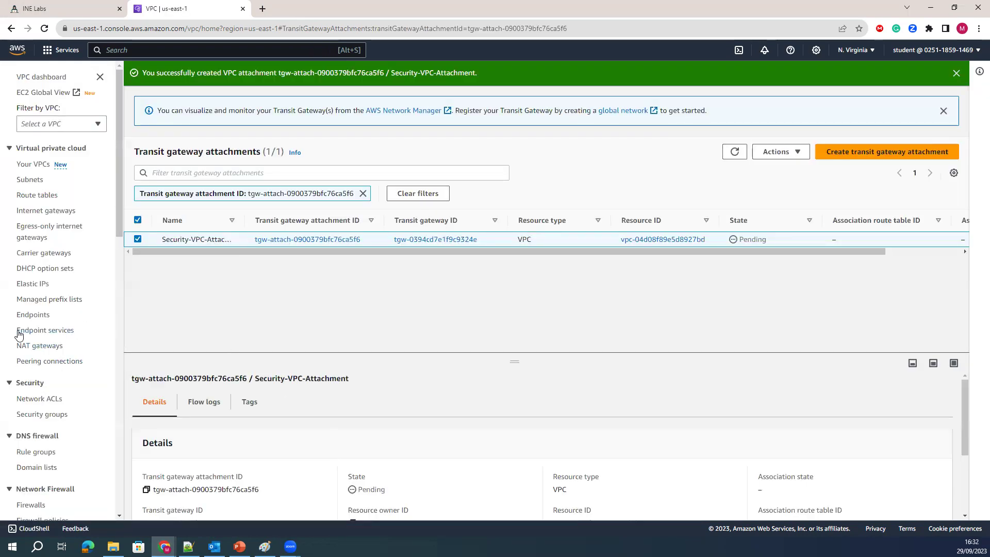
Step: Refresh the attachments list to check Security-VPC-Attachment's state, and open the transit gateways list
{"action": "left_click", "coordinate": [734, 153]}
{"action": "left_click", "coordinate": [734, 153]}
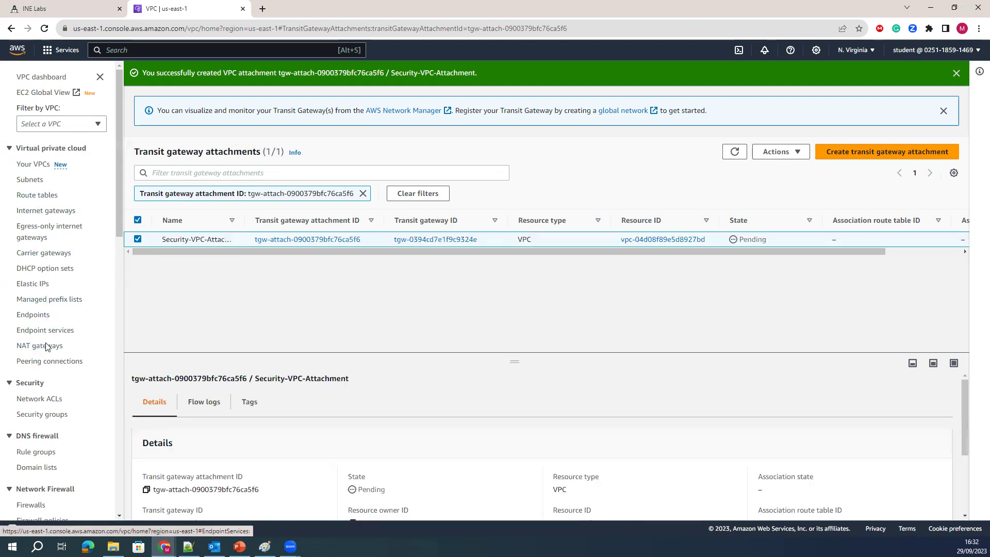
{"action": "scroll", "coordinate": [45, 345], "scroll_direction": "down", "scroll_amount": 12}
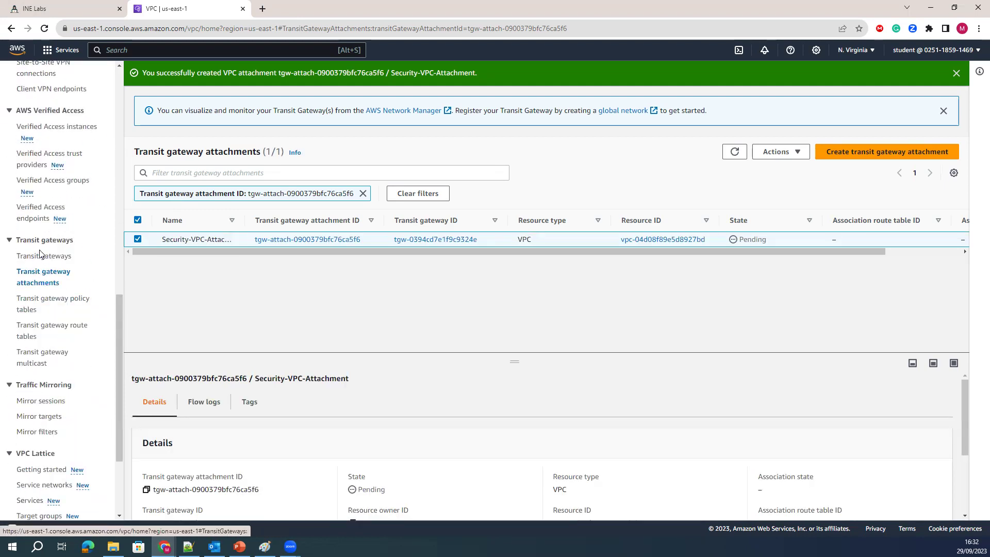
{"action": "left_click", "coordinate": [47, 258]}
Step: Switch to Paint and sketch a short stroke below the diagram and a line from the secu-170.0.2.0/24 range to the large box
{"action": "left_click", "coordinate": [265, 545]}
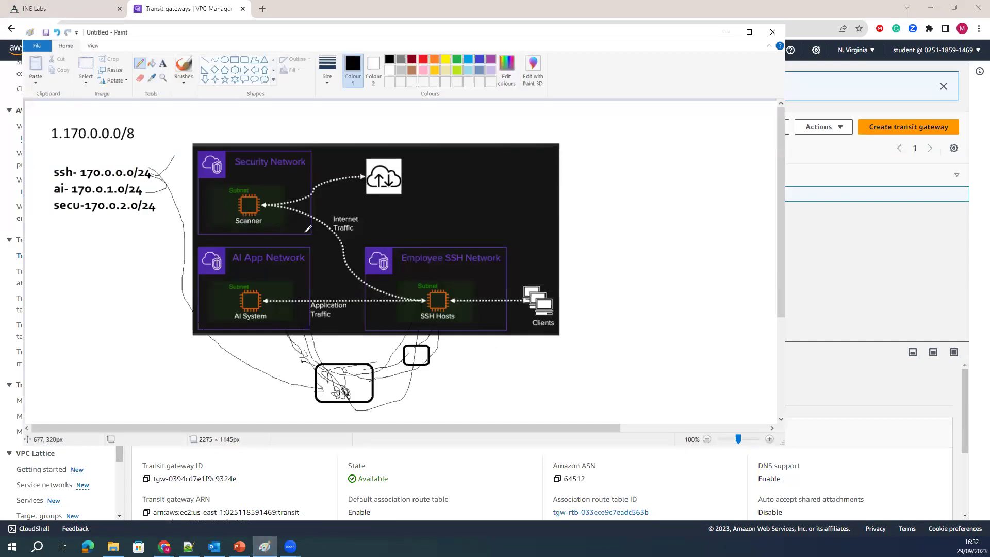
{"action": "left_click_drag", "start_coordinate": [344, 309], "coordinate": [345, 353]}
{"action": "mouse_move", "coordinate": [148, 208]}
{"action": "left_mouse_down"}
{"action": "mouse_move", "coordinate": [189, 296]}
{"action": "mouse_move", "coordinate": [327, 403]}
{"action": "left_mouse_up"}
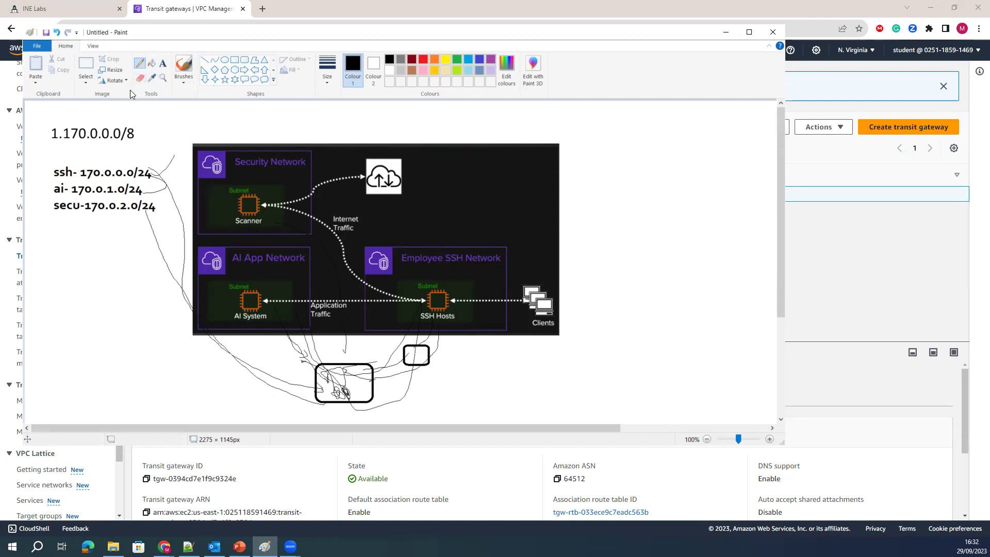
Step: Undo all sketched lines and boxes around the network diagram and maximize the Paint window
{"action": "key", "text": "ctrl+z"}
{"action": "key", "text": "ctrl+z"}
{"action": "key", "text": "ctrl+z"}
{"action": "key", "text": "ctrl+z"}
{"action": "key", "text": "ctrl+z"}
{"action": "key", "text": "ctrl+z"}
{"action": "key", "text": "ctrl+z"}
{"action": "key", "text": "ctrl+z"}
{"action": "key", "text": "ctrl+z"}
{"action": "key", "text": "ctrl+z"}
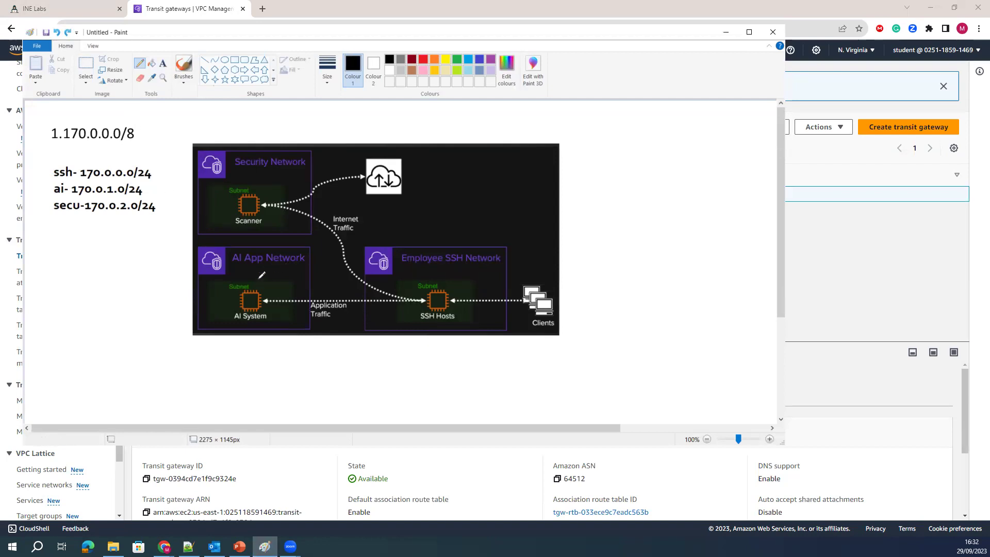
{"action": "left_click", "coordinate": [748, 32]}
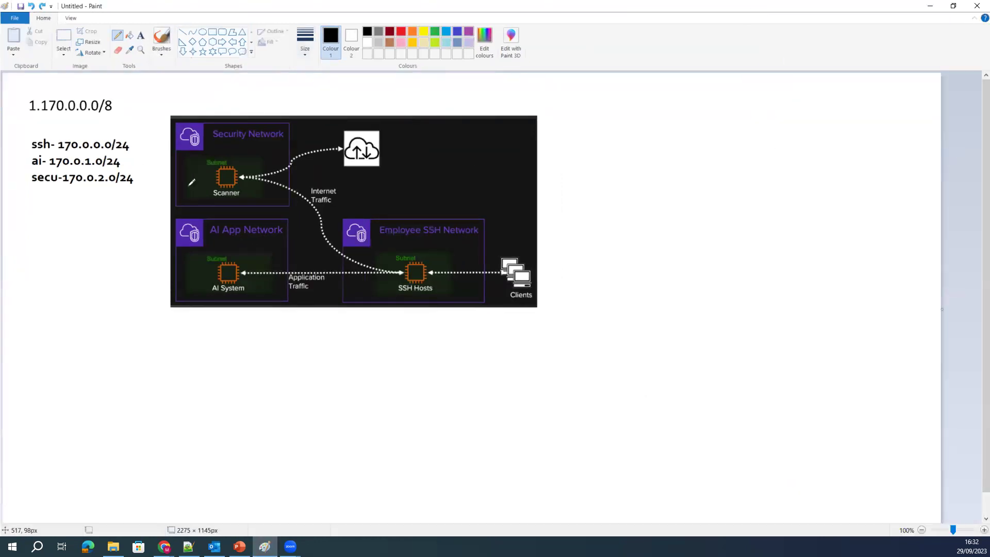
Step: Draw a red rounded rectangle about 272 × 170 px below the network diagram
{"action": "left_click", "coordinate": [223, 32]}
{"action": "mouse_move", "coordinate": [276, 384]}
{"action": "left_mouse_down"}
{"action": "mouse_move", "coordinate": [397, 449]}
{"action": "mouse_move", "coordinate": [339, 439]}
{"action": "left_mouse_up"}
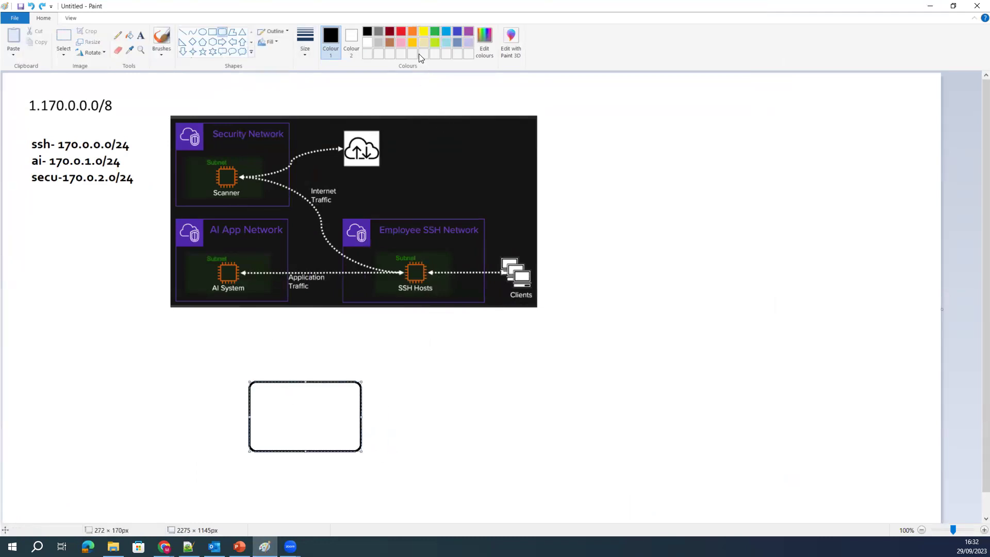
{"action": "left_click", "coordinate": [401, 31]}
{"action": "left_click", "coordinate": [442, 397]}
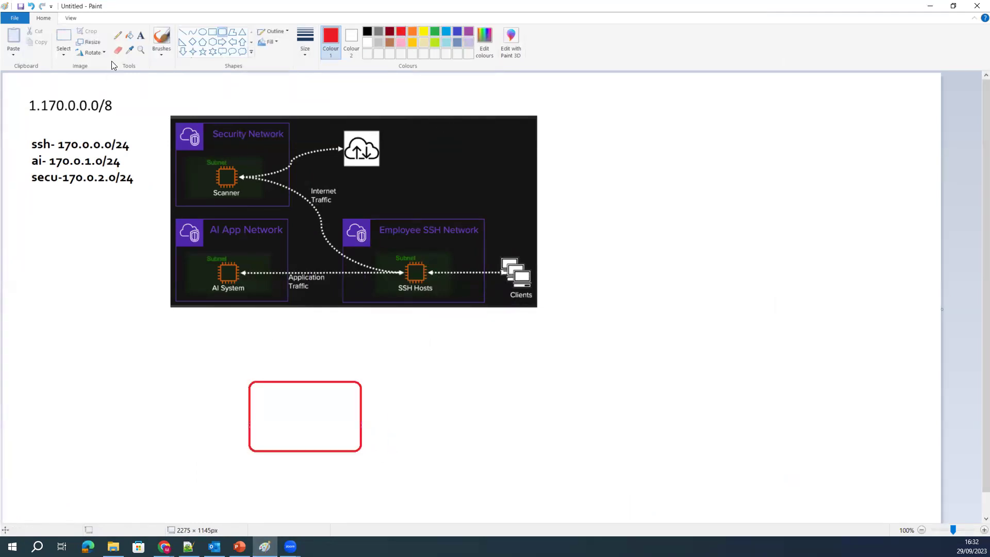
Step: Add the red text label TGW inside the rounded rectangle
{"action": "left_click", "coordinate": [140, 36]}
{"action": "left_click", "coordinate": [280, 415]}
{"action": "type", "text": "tgGW"}
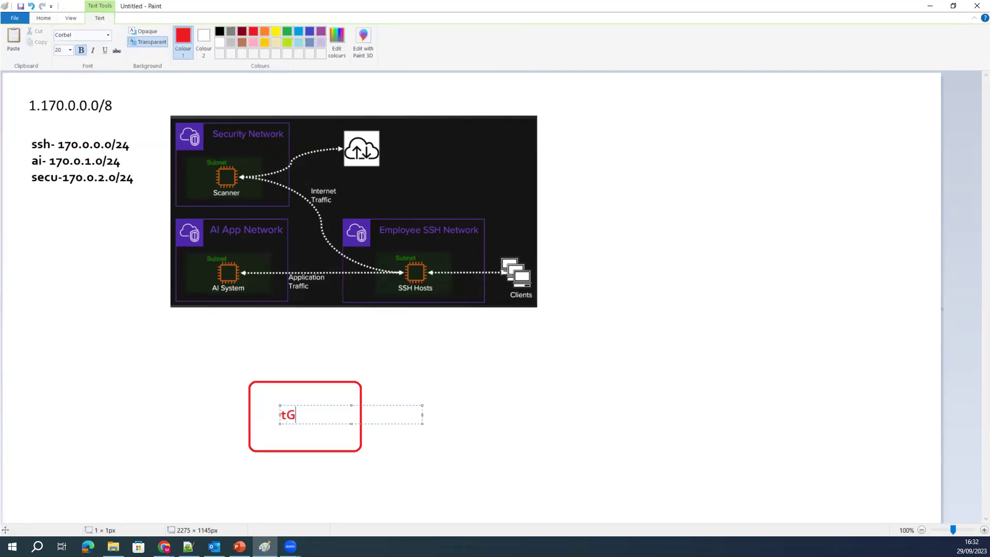
{"action": "key", "text": "BackSpace"}
{"action": "type", "text": "T"}
{"action": "left_click", "coordinate": [282, 365]}
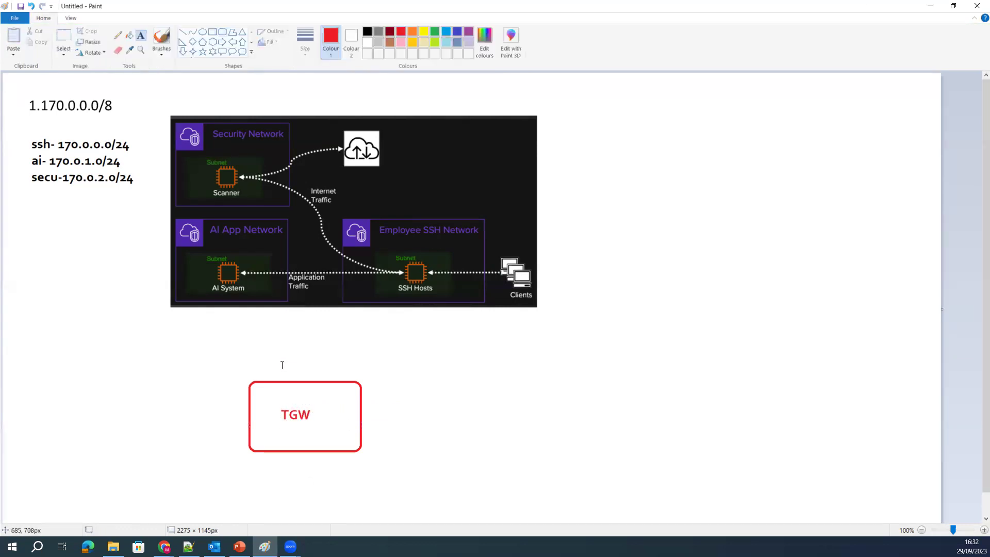
Step: Add two red TGA text labels, one above each upper corner of the TGW box
{"action": "left_click", "coordinate": [237, 361]}
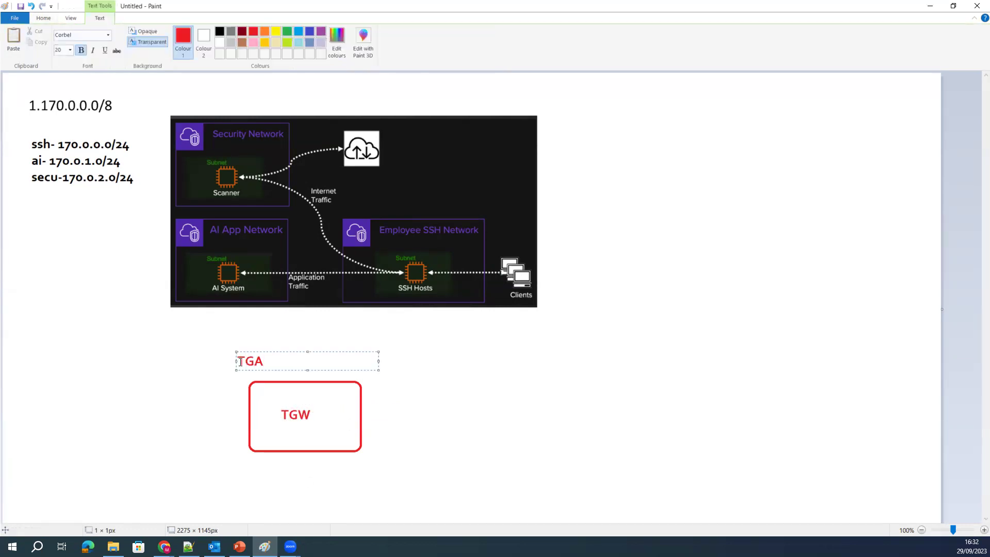
{"action": "left_click", "coordinate": [382, 357]}
{"action": "left_click", "coordinate": [362, 355]}
{"action": "type", "text": "TGA"}
{"action": "left_click", "coordinate": [459, 415]}
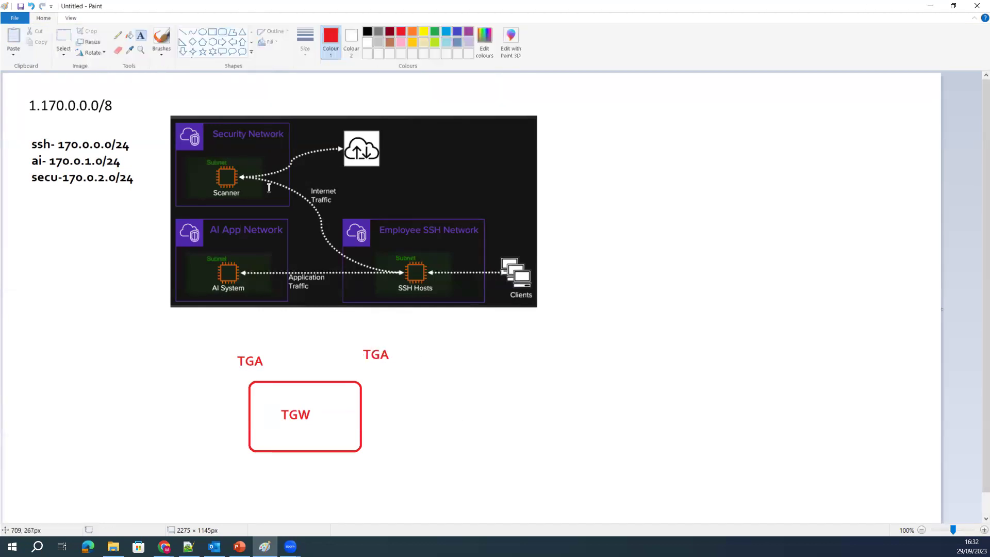
{"action": "left_click", "coordinate": [289, 192]}
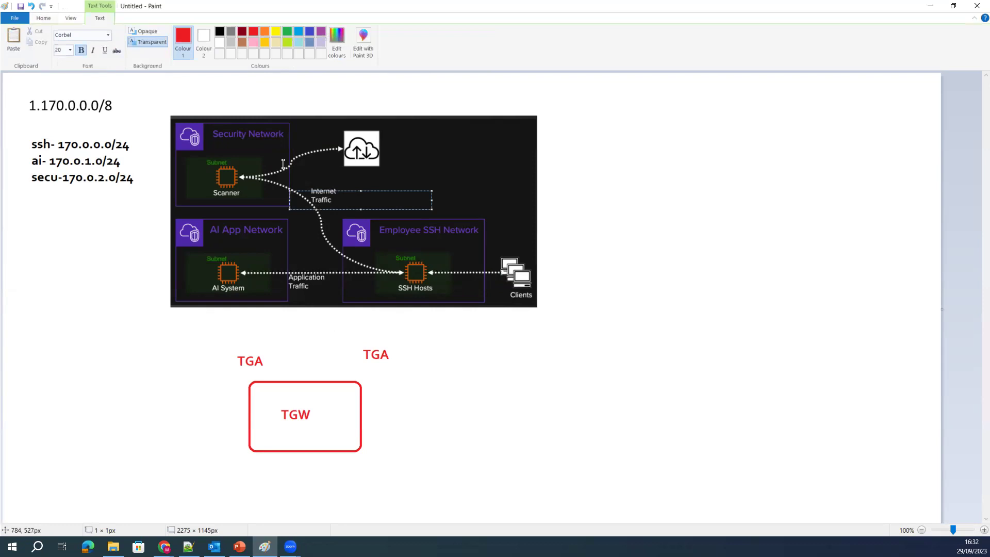
{"action": "left_click", "coordinate": [113, 185]}
Step: Draw red straight lines from the AI App Network and the Employee SSH Network to the TGW box
{"action": "left_click", "coordinate": [182, 32]}
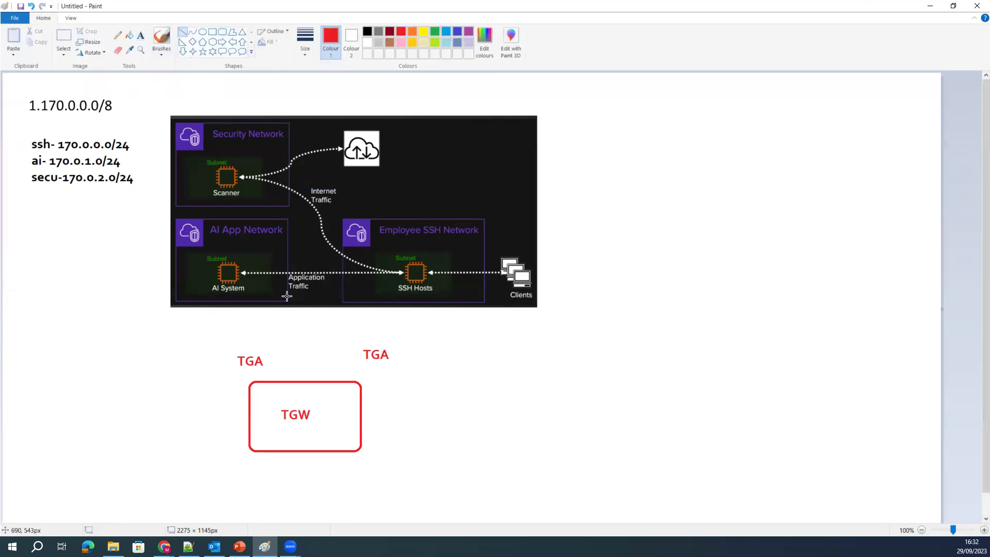
{"action": "left_click_drag", "start_coordinate": [234, 301], "coordinate": [296, 386]}
{"action": "left_click", "coordinate": [372, 396]}
{"action": "left_click_drag", "start_coordinate": [372, 307], "coordinate": [319, 389]}
Step: Draw red lines linking the ssh, ai and secu address ranges to the Employee SSH, AI App and Security networks
{"action": "mouse_move", "coordinate": [126, 147]}
{"action": "left_mouse_down"}
{"action": "mouse_move", "coordinate": [172, 219]}
{"action": "mouse_move", "coordinate": [353, 233]}
{"action": "left_mouse_up"}
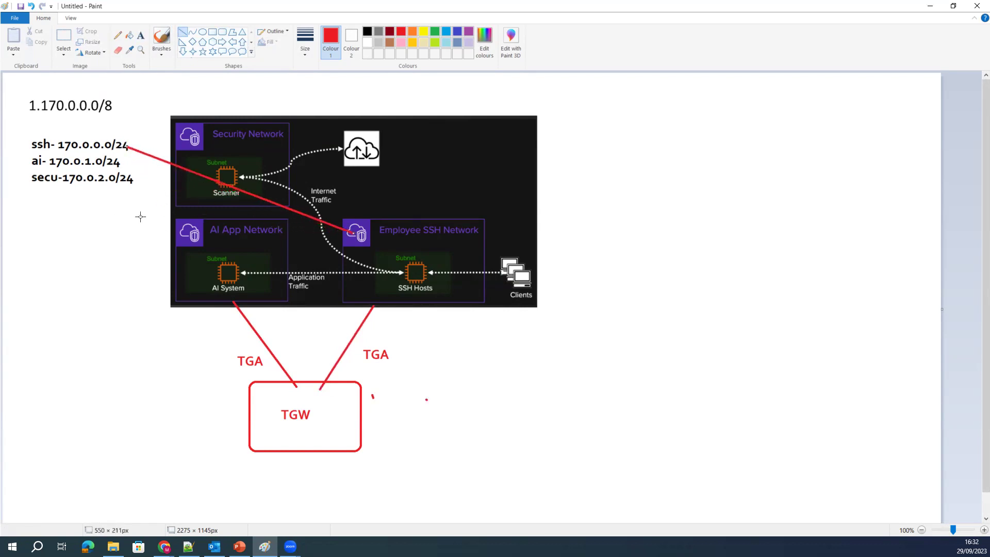
{"action": "left_click_drag", "start_coordinate": [119, 161], "coordinate": [238, 233]}
{"action": "left_click_drag", "start_coordinate": [120, 182], "coordinate": [216, 189]}
{"action": "left_click", "coordinate": [148, 370]}
{"action": "left_click", "coordinate": [314, 427]}
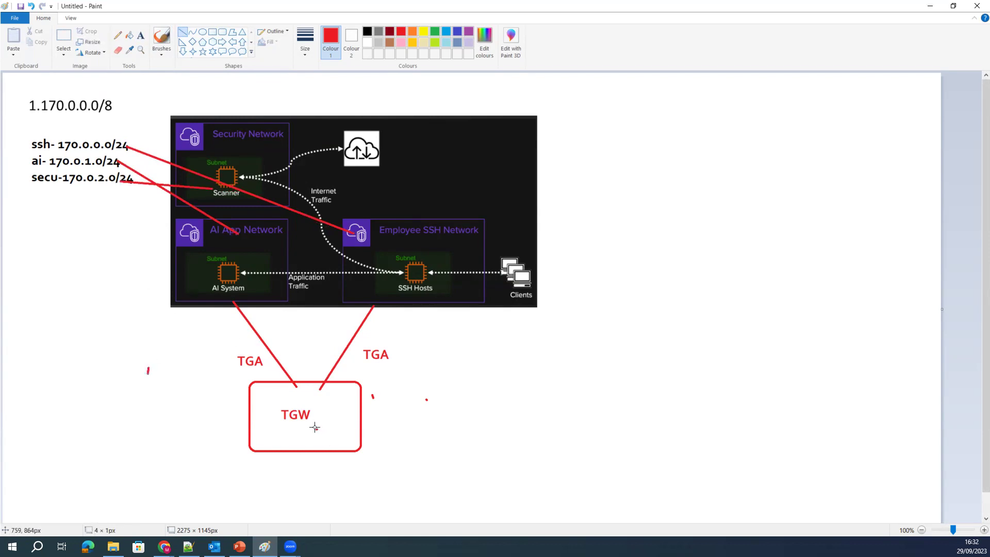
Step: Return to the AWS console, check Security-VPC-Attachment's state in the refreshed transit gateway attachments list, and reload the page
{"action": "left_click", "coordinate": [930, 6]}
{"action": "left_click", "coordinate": [43, 274]}
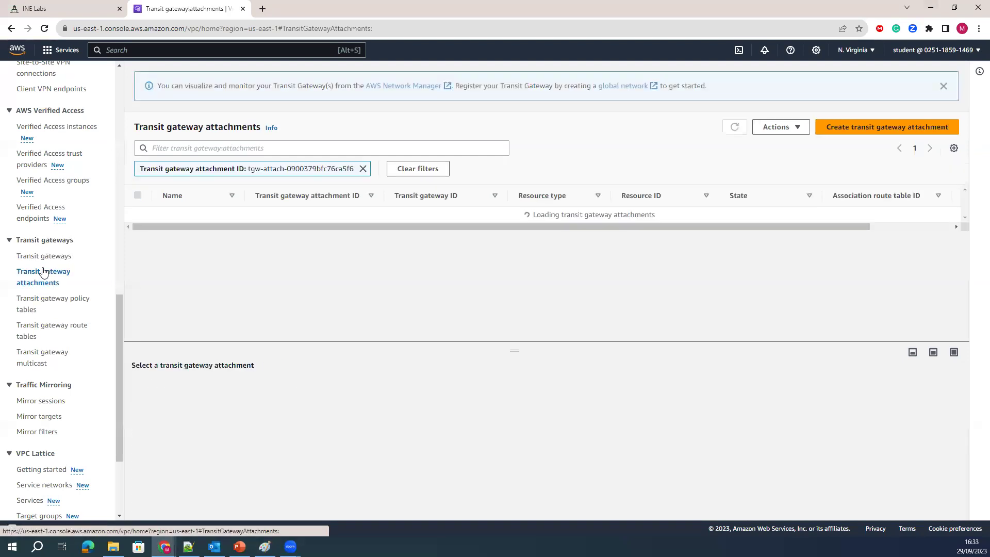
{"action": "left_click", "coordinate": [33, 253]}
{"action": "left_click", "coordinate": [39, 273]}
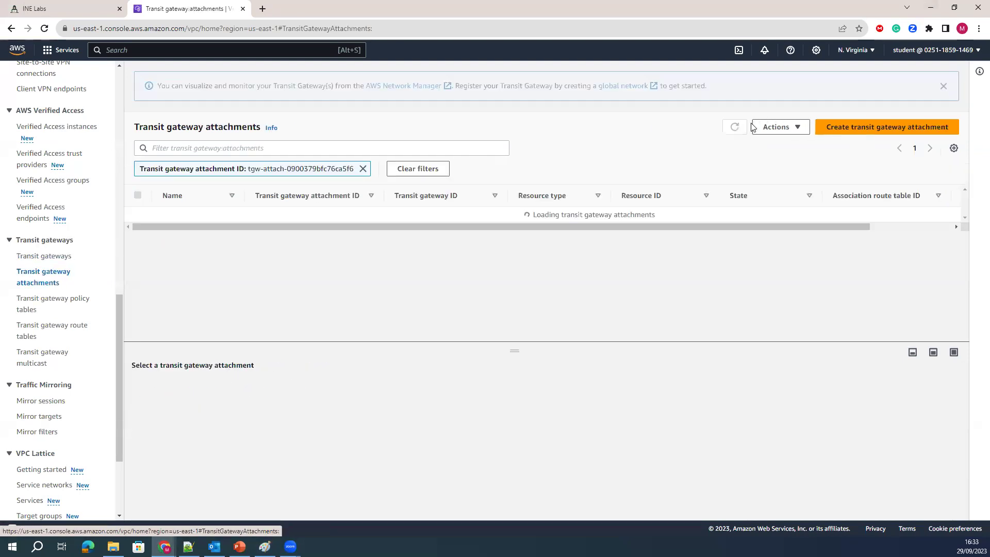
{"action": "left_click", "coordinate": [733, 132]}
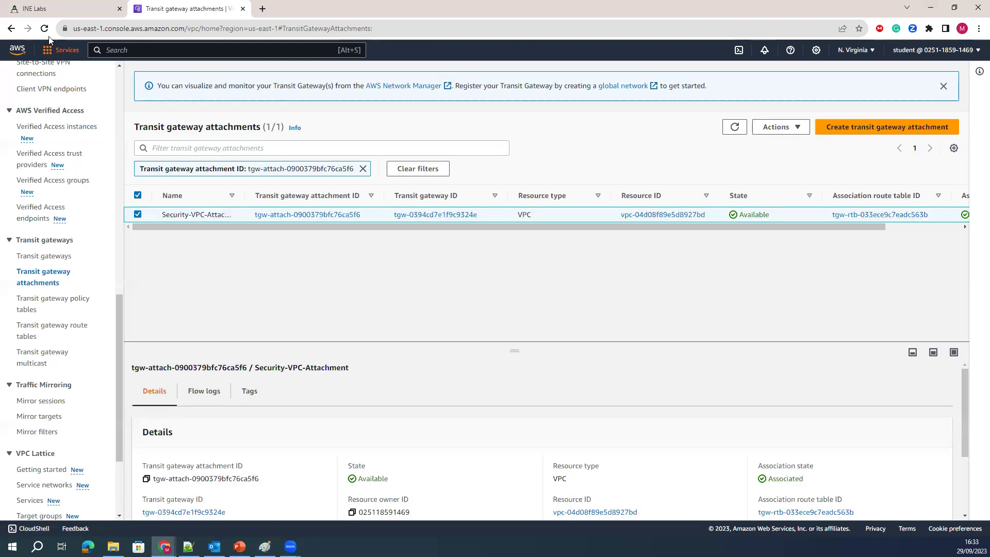
{"action": "left_click", "coordinate": [45, 29]}
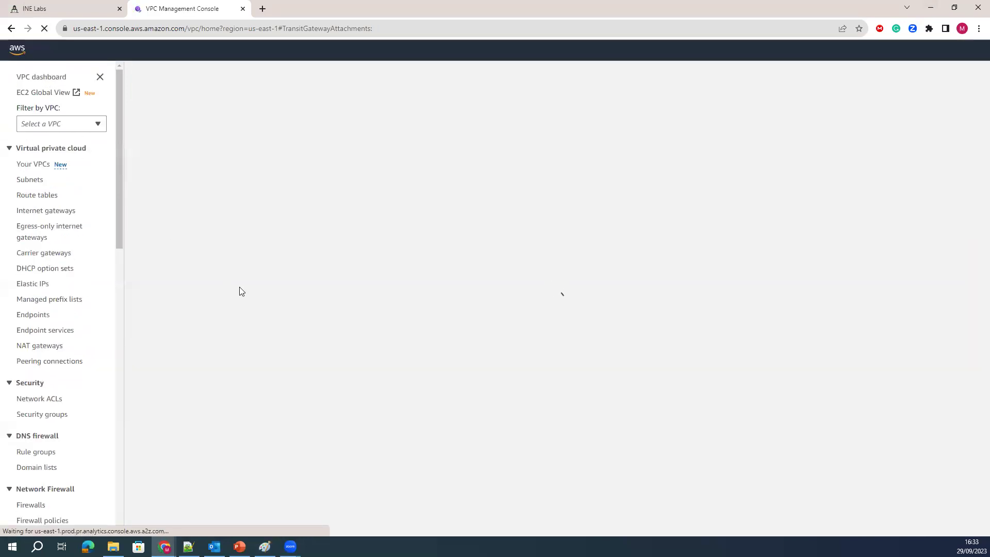
Step: Clear the attachment ID filter on the transit gateway attachments list and open SSH-VPC-Attachment's details
{"action": "scroll", "coordinate": [31, 276], "scroll_direction": "down", "scroll_amount": 7}
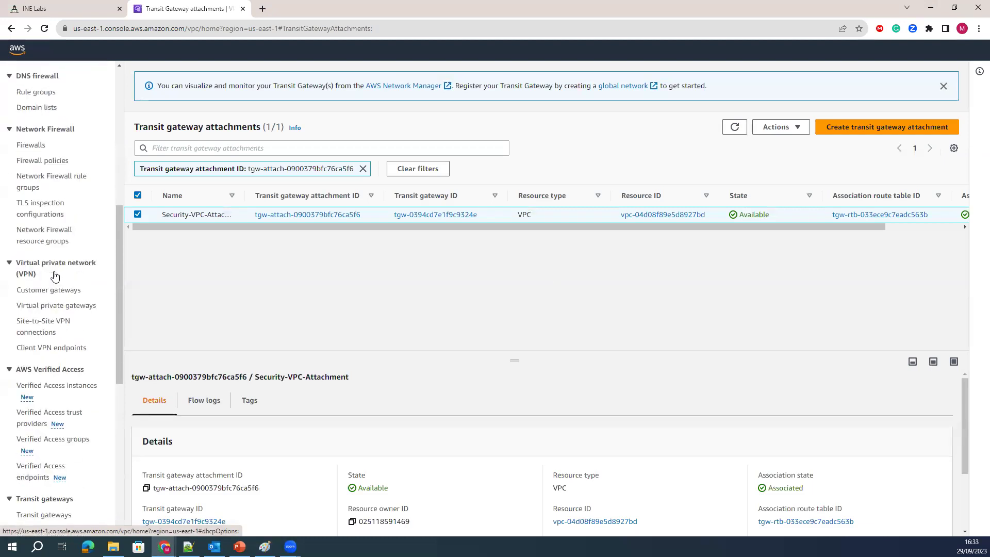
{"action": "scroll", "coordinate": [55, 277], "scroll_direction": "down", "scroll_amount": 4}
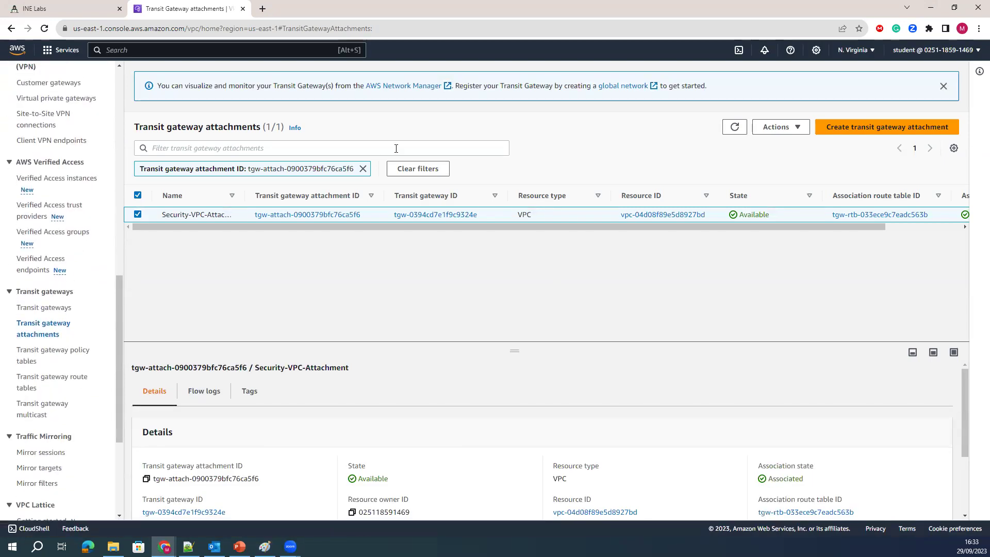
{"action": "left_click", "coordinate": [410, 177]}
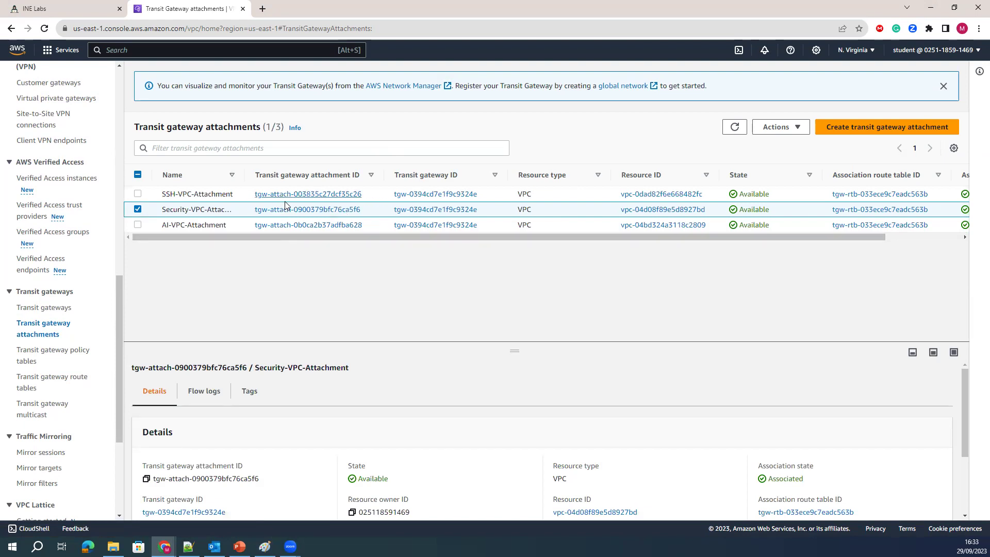
{"action": "left_click", "coordinate": [318, 197]}
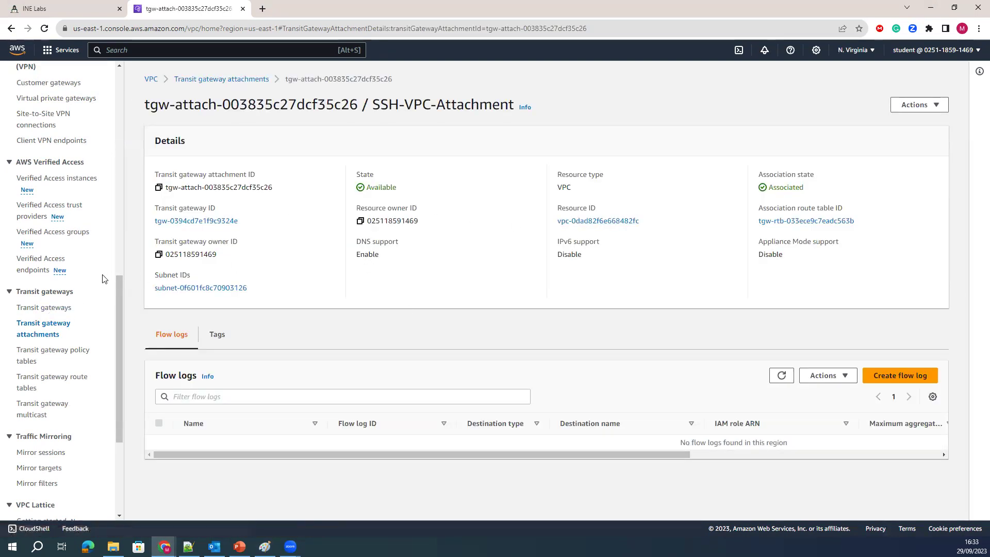
Step: Open AI-Global-TGW's association route table and go through its propagations and prefix list references to its routes
{"action": "left_click", "coordinate": [44, 308]}
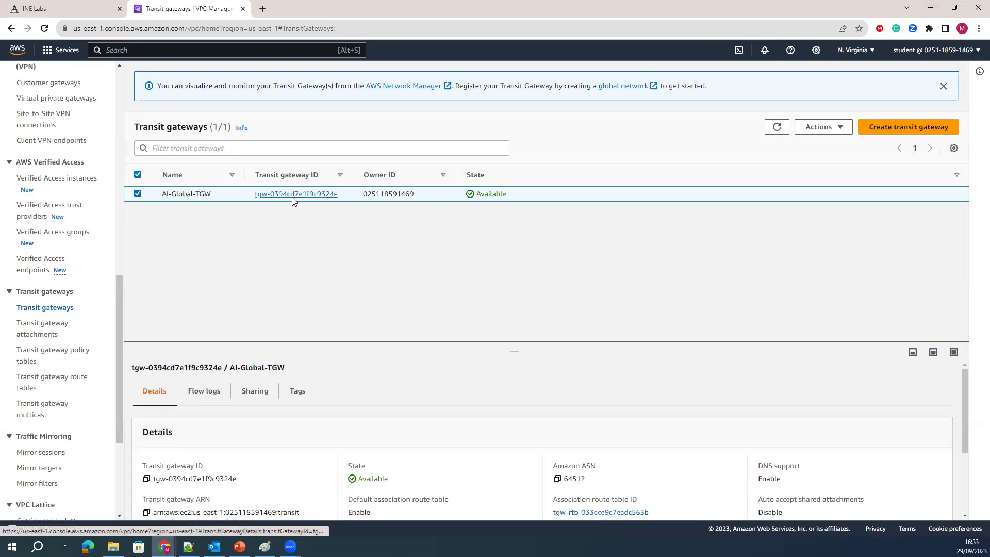
{"action": "left_click", "coordinate": [293, 199]}
{"action": "left_click", "coordinate": [582, 223]}
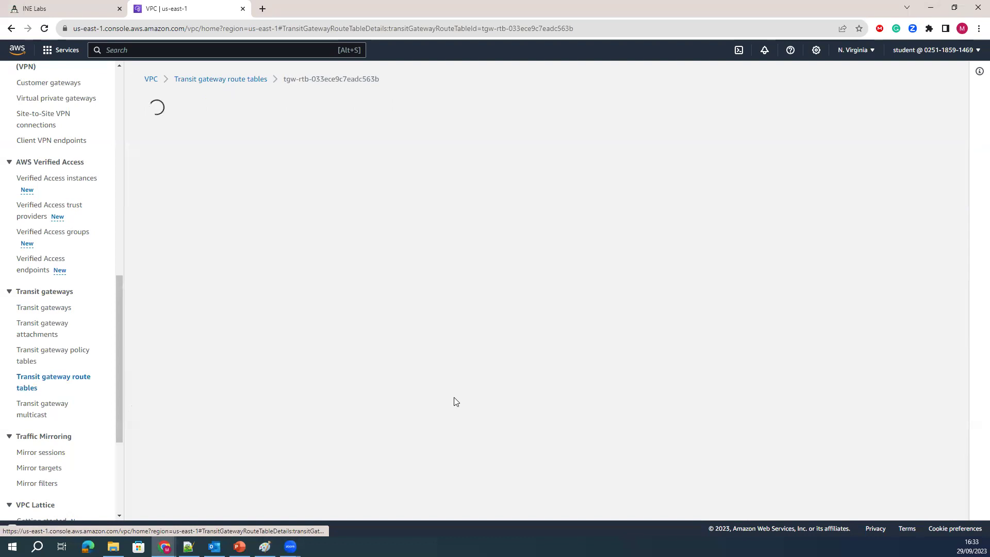
{"action": "left_click", "coordinate": [253, 271]}
{"action": "left_click", "coordinate": [318, 271]}
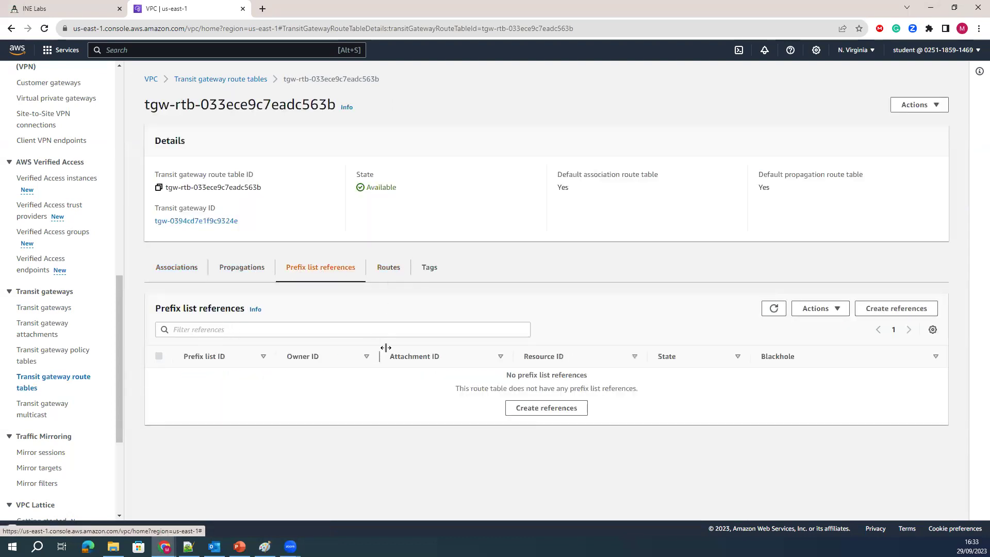
{"action": "left_click", "coordinate": [379, 268]}
{"action": "scroll", "coordinate": [360, 364], "scroll_direction": "down", "scroll_amount": 1}
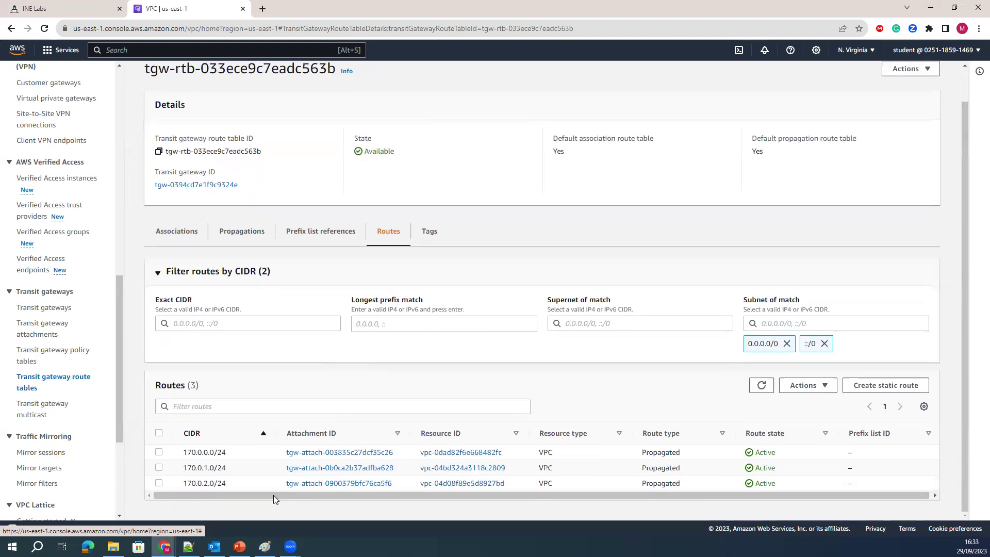
Step: Examine the CIDR, attachment, resource ID and state of the propagated routes, marking the 170.0.0.0/24 route and its VPC
{"action": "left_click_drag", "start_coordinate": [181, 452], "coordinate": [802, 488]}
{"action": "left_click", "coordinate": [634, 405]}
{"action": "left_click_drag", "start_coordinate": [693, 459], "coordinate": [548, 407]}
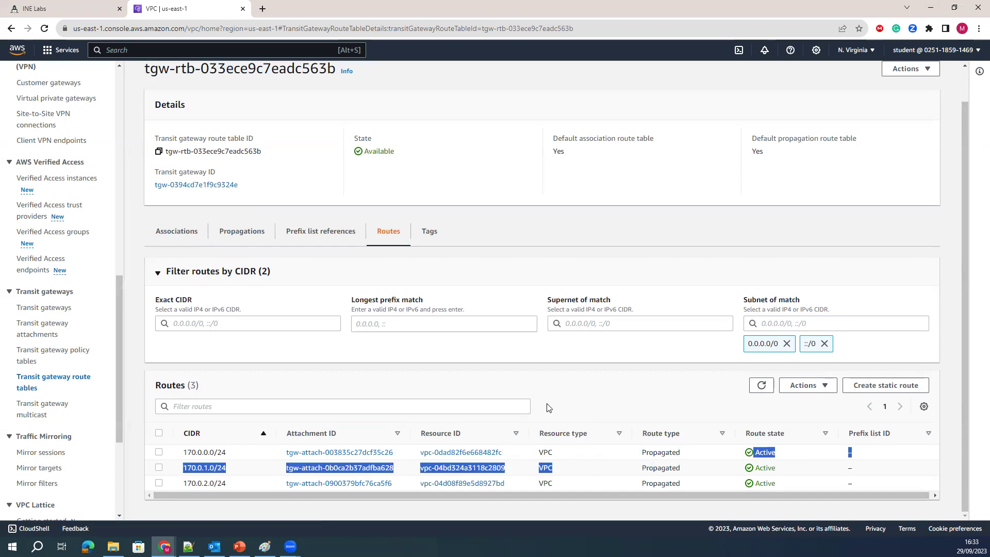
{"action": "left_click", "coordinate": [548, 407]}
{"action": "left_click_drag", "start_coordinate": [507, 452], "coordinate": [420, 453]}
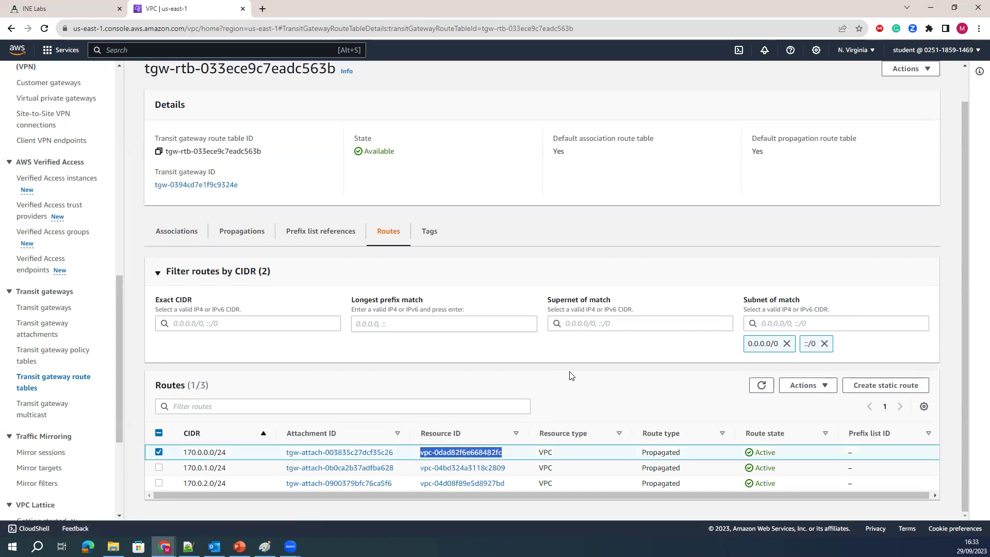
{"action": "left_click", "coordinate": [571, 375]}
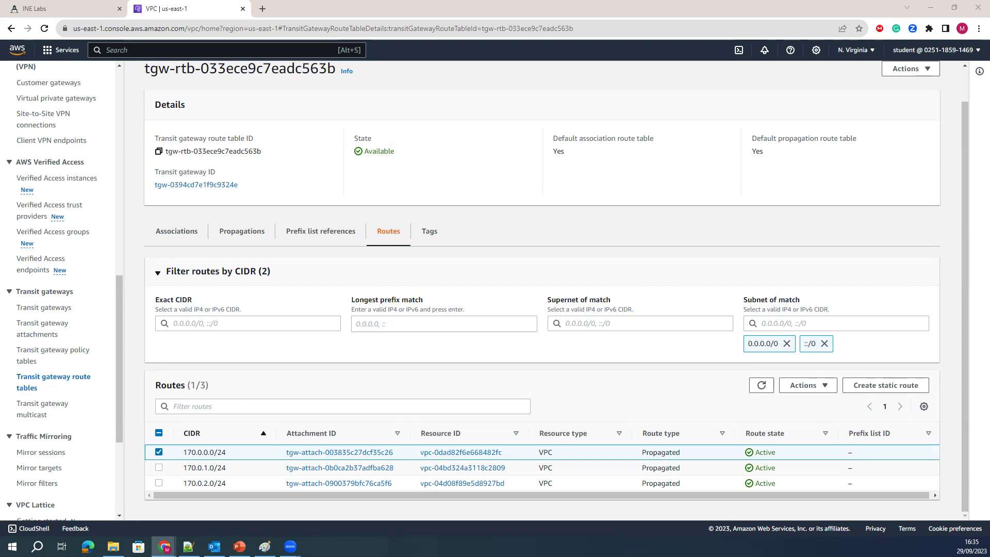
Step: Switch to the Paint diagram and draw a straight red line from the Security Network to the TGW box
{"action": "left_click", "coordinate": [265, 546]}
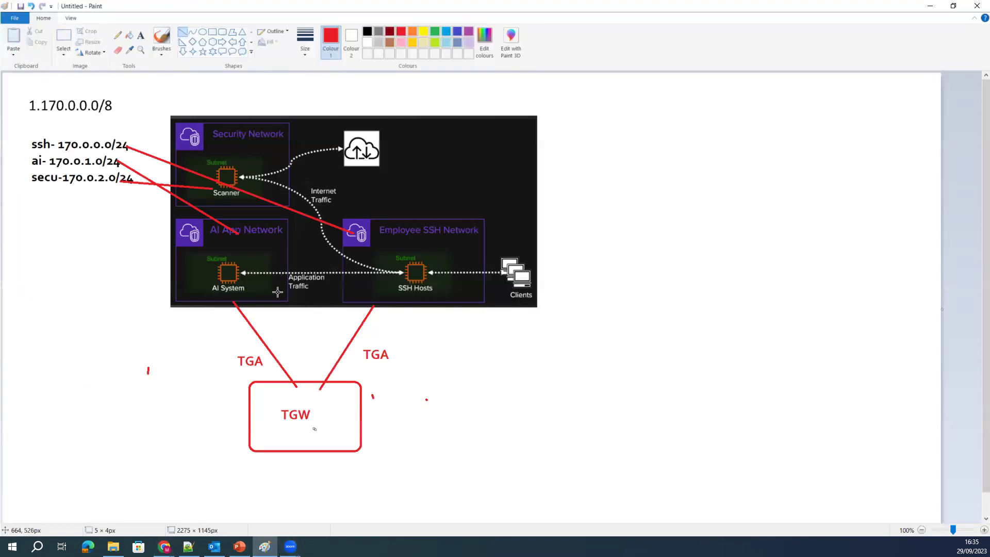
{"action": "left_click_drag", "start_coordinate": [287, 202], "coordinate": [311, 385]}
{"action": "left_click", "coordinate": [315, 408]}
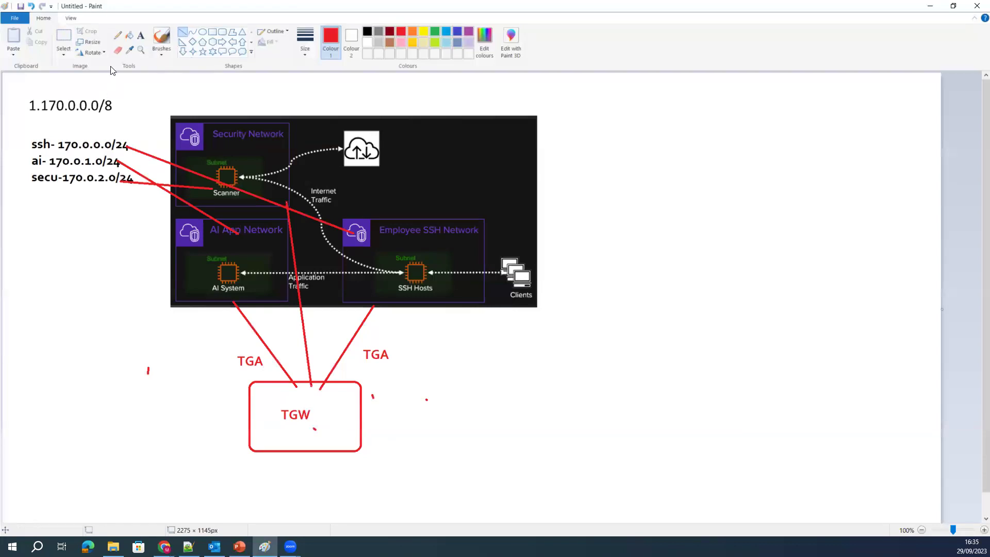
Step: Sketch red freehand arrows and crosses between the SSH, AI App and Security networks with the Pencil, and return to the AWS console
{"action": "left_click", "coordinate": [118, 35]}
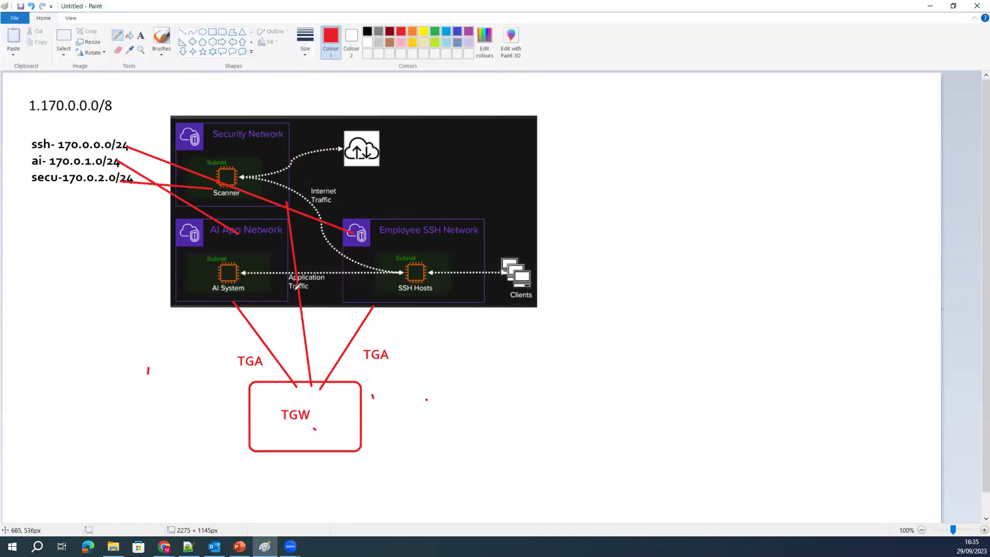
{"action": "mouse_move", "coordinate": [360, 274]}
{"action": "left_mouse_down"}
{"action": "mouse_move", "coordinate": [351, 299]}
{"action": "mouse_move", "coordinate": [269, 283]}
{"action": "mouse_move", "coordinate": [256, 188]}
{"action": "mouse_move", "coordinate": [277, 206]}
{"action": "left_mouse_up"}
{"action": "left_click_drag", "start_coordinate": [313, 260], "coordinate": [334, 254]}
{"action": "left_click", "coordinate": [923, 8]}
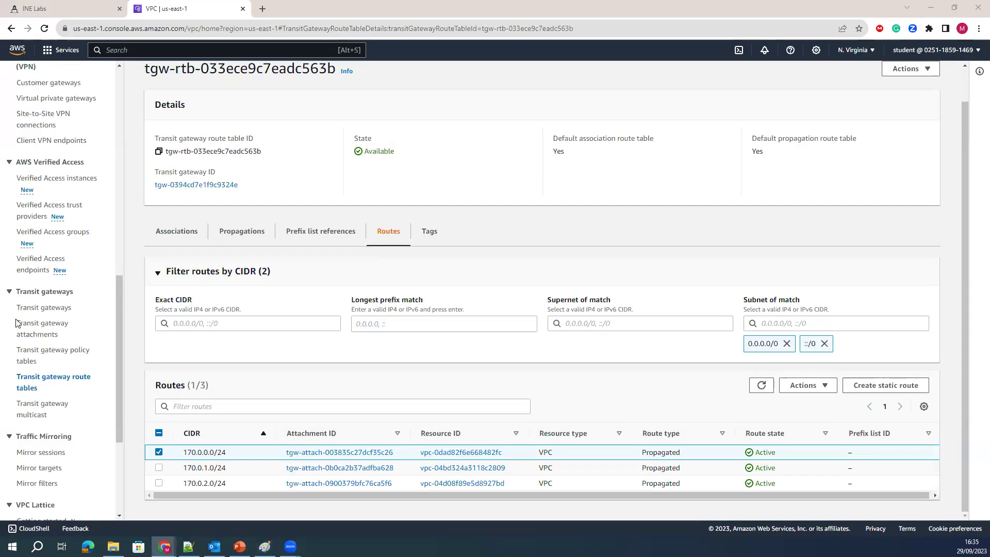
{"action": "scroll", "coordinate": [43, 263], "scroll_direction": "up", "scroll_amount": 10}
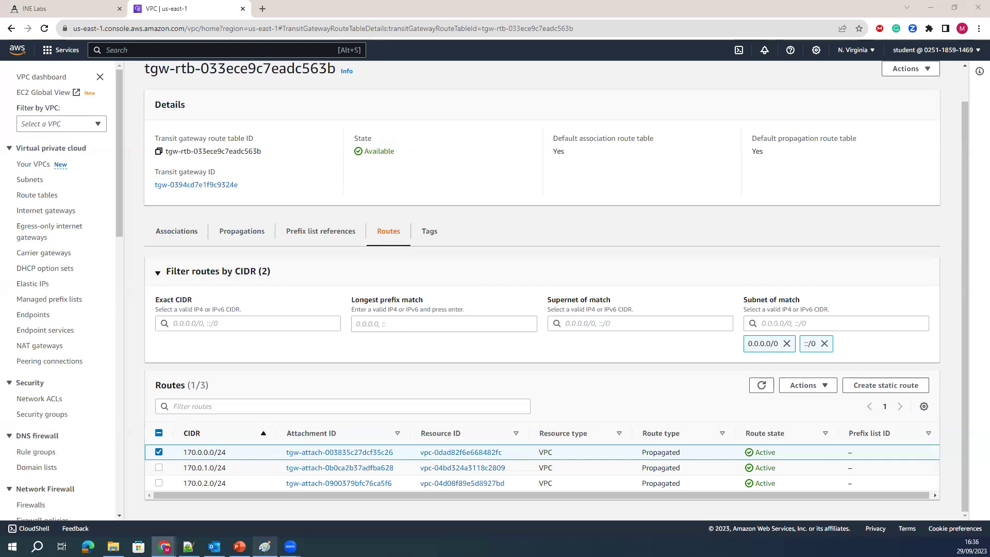
Step: Switch back to Paint, add a red freehand stroke across the connections above the TGW box, and return to the console
{"action": "left_click", "coordinate": [264, 546]}
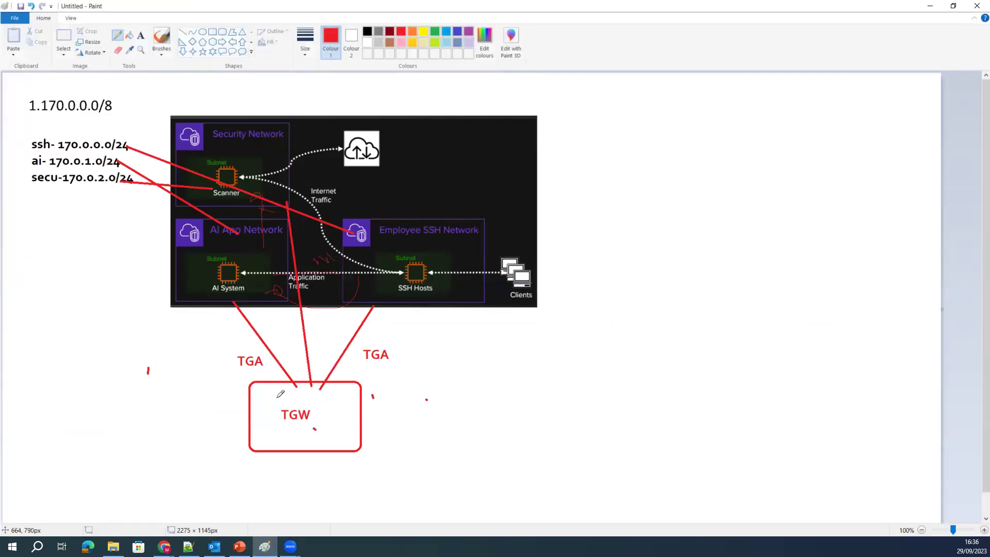
{"action": "left_click_drag", "start_coordinate": [274, 351], "coordinate": [360, 323]}
{"action": "left_click", "coordinate": [930, 6]}
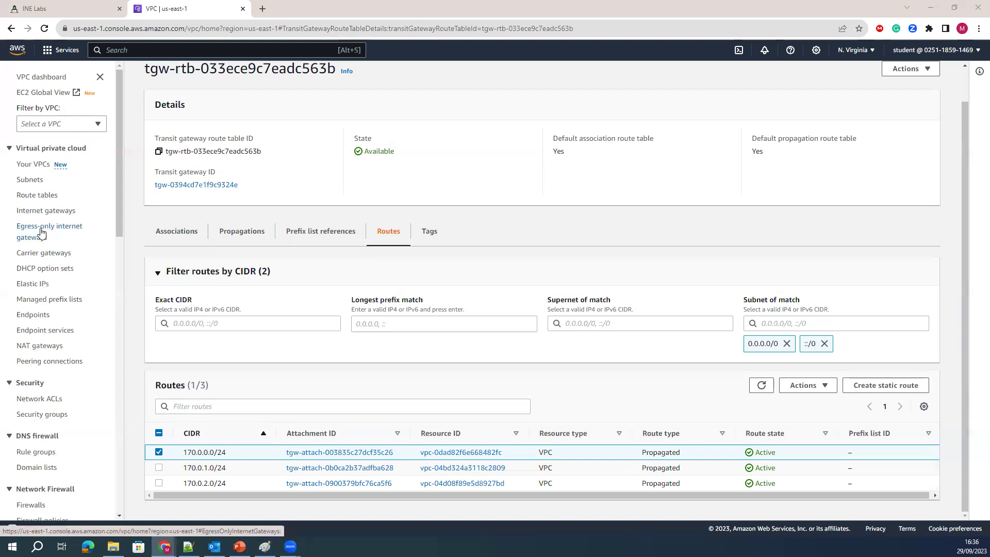
Step: Open the network ACLs list and widen its VPC ID column to show the full VPC names
{"action": "scroll", "coordinate": [38, 258], "scroll_direction": "down", "scroll_amount": 1}
{"action": "scroll", "coordinate": [39, 306], "scroll_direction": "down", "scroll_amount": 5}
{"action": "scroll", "coordinate": [38, 296], "scroll_direction": "up", "scroll_amount": 5}
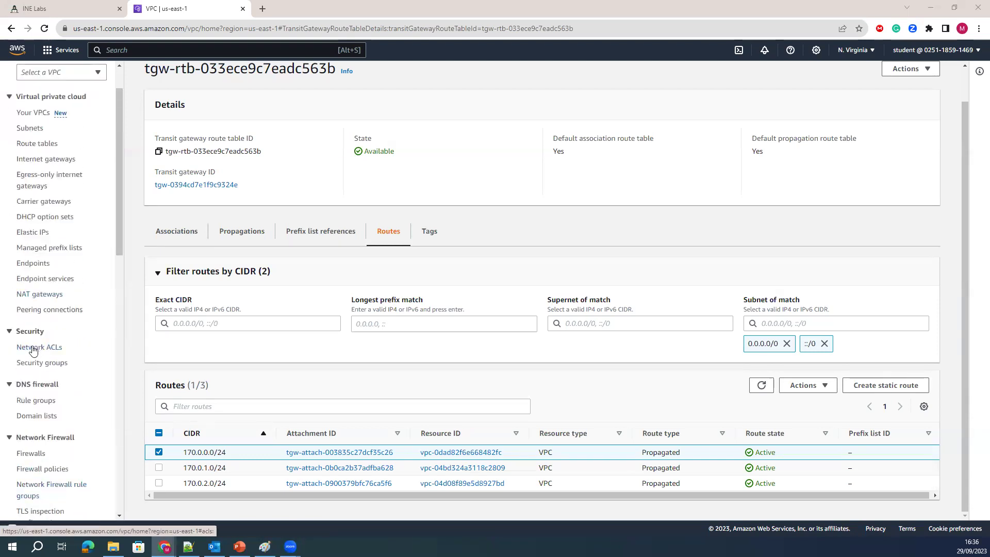
{"action": "left_click", "coordinate": [32, 348]}
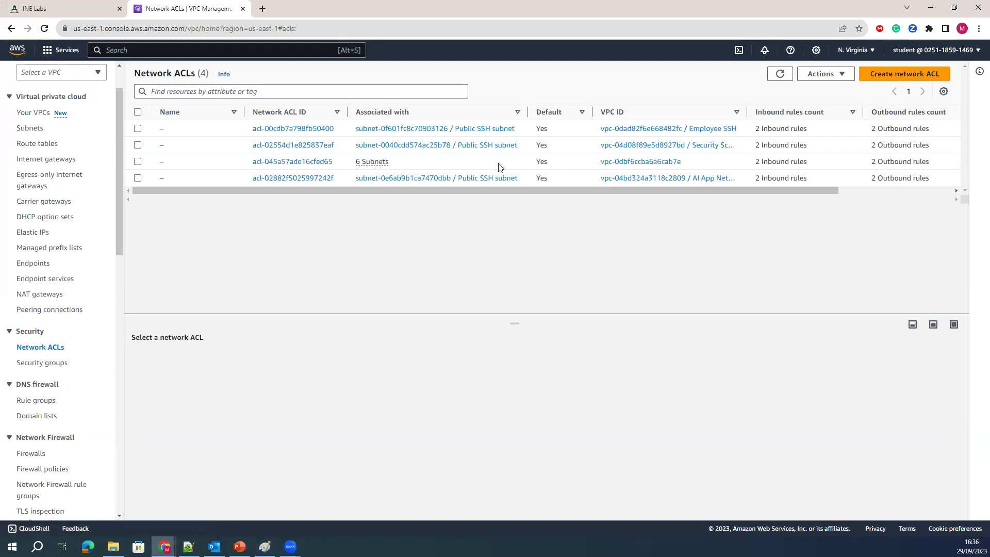
{"action": "left_click", "coordinate": [895, 77]}
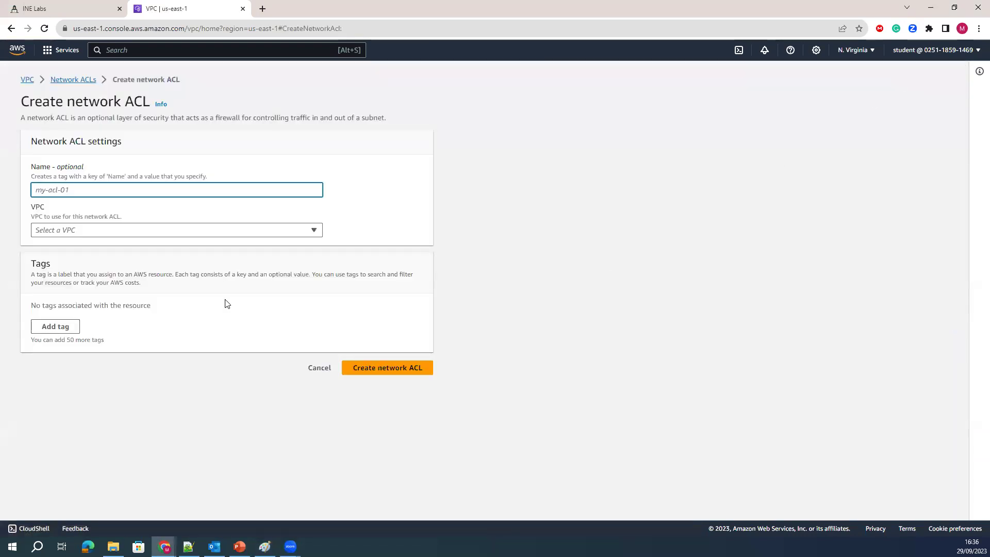
{"action": "left_click", "coordinate": [319, 368]}
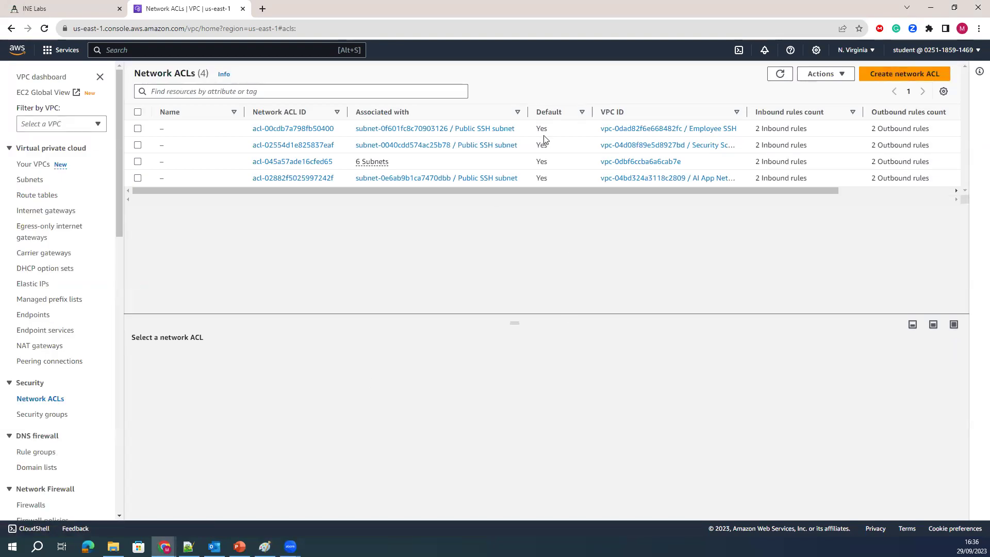
{"action": "left_click_drag", "start_coordinate": [747, 111], "coordinate": [849, 112]}
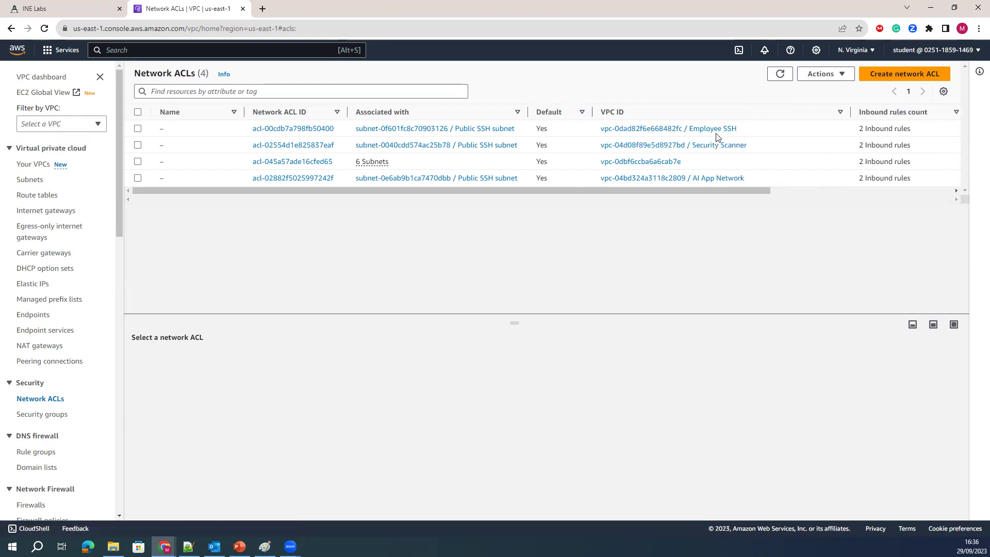
Step: Create a network ACL named Allow-SSH-From-Employee-SSH-VPC in the AI App Network VPC
{"action": "left_click", "coordinate": [892, 76]}
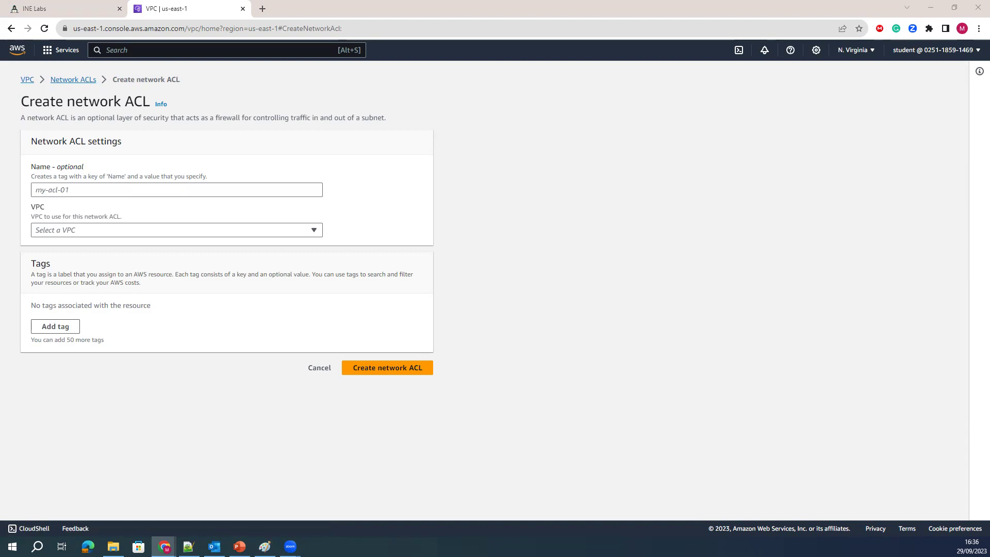
{"action": "left_click", "coordinate": [109, 189]}
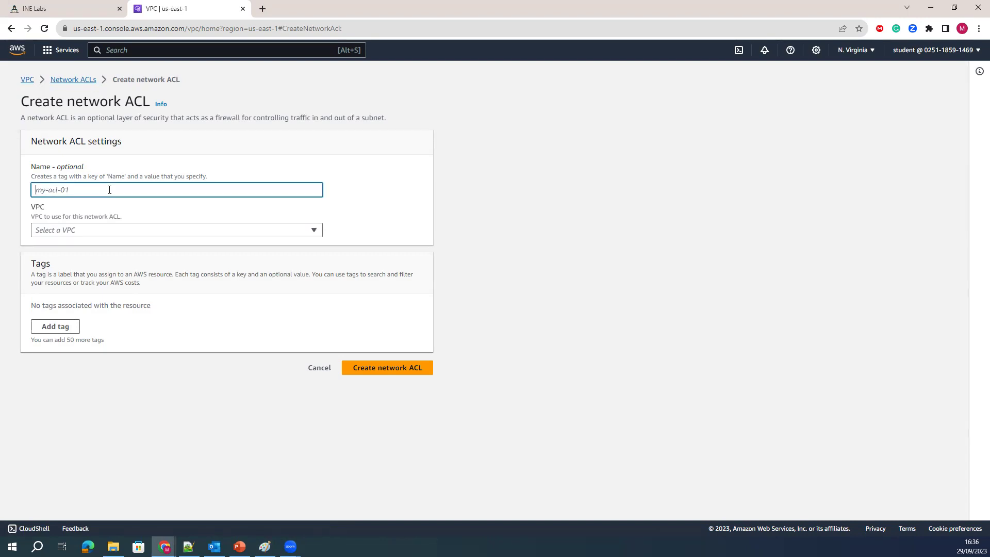
{"action": "type", "text": "Allow-SSH-From-Employee-SSH-VPC"}
{"action": "left_click_drag", "start_coordinate": [98, 189], "coordinate": [146, 188]}
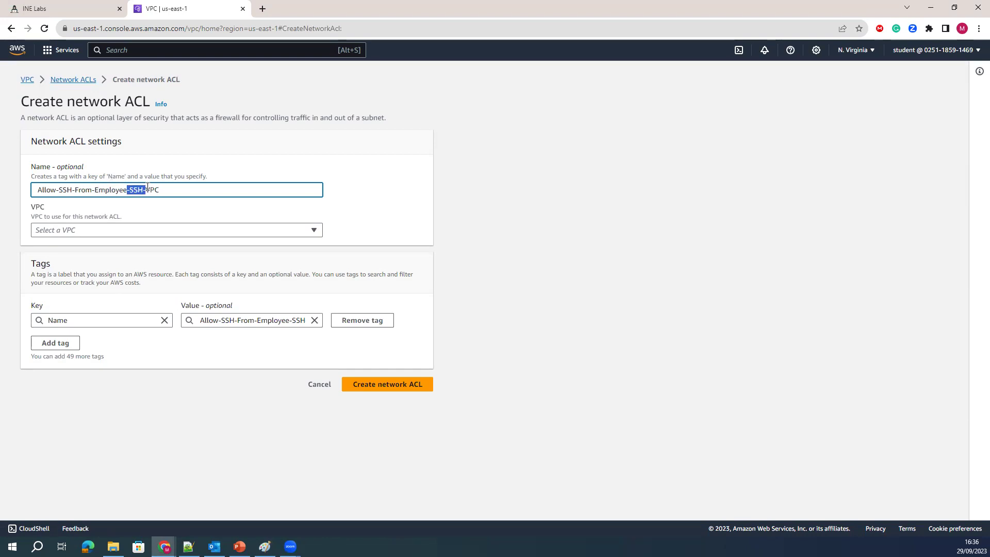
{"action": "left_click", "coordinate": [94, 235]}
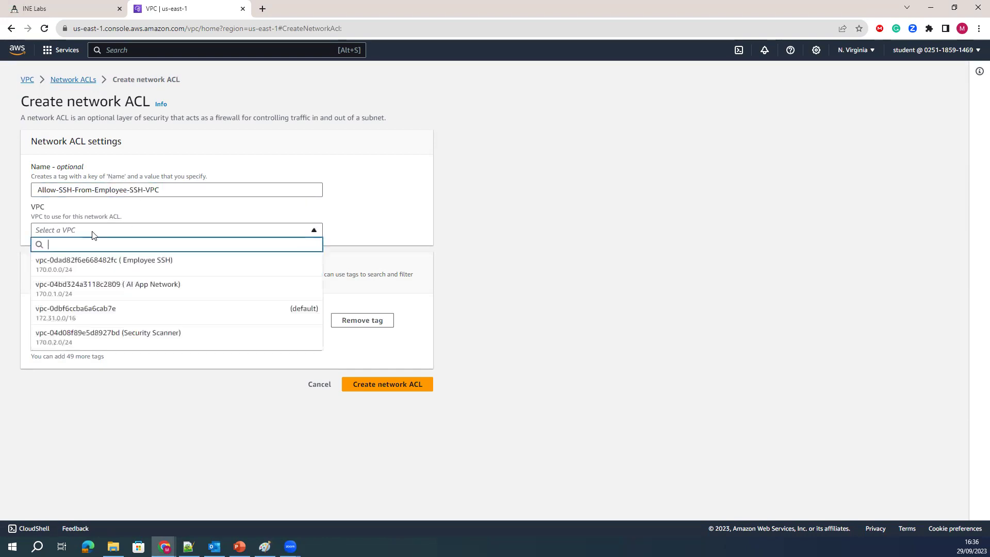
{"action": "left_click", "coordinate": [143, 295]}
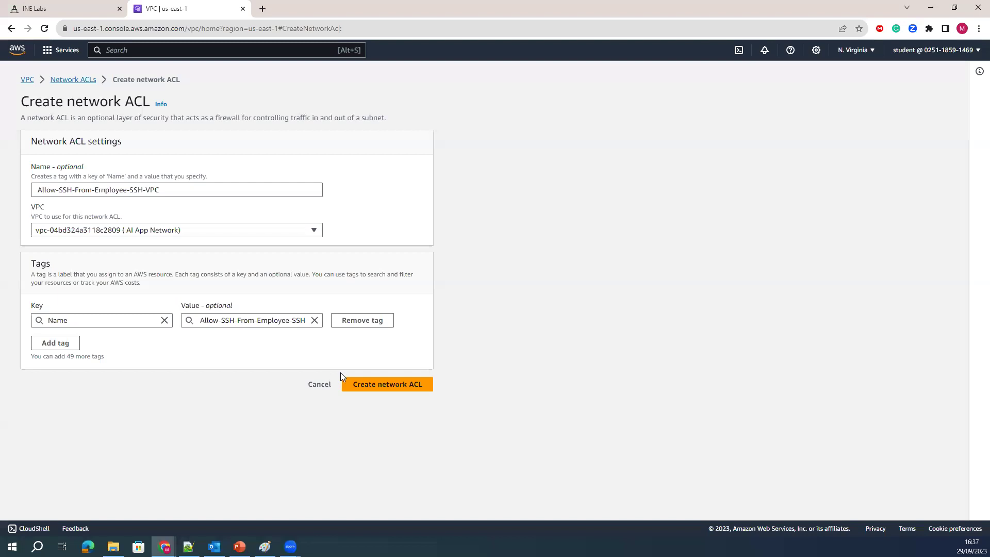
{"action": "left_click", "coordinate": [368, 386]}
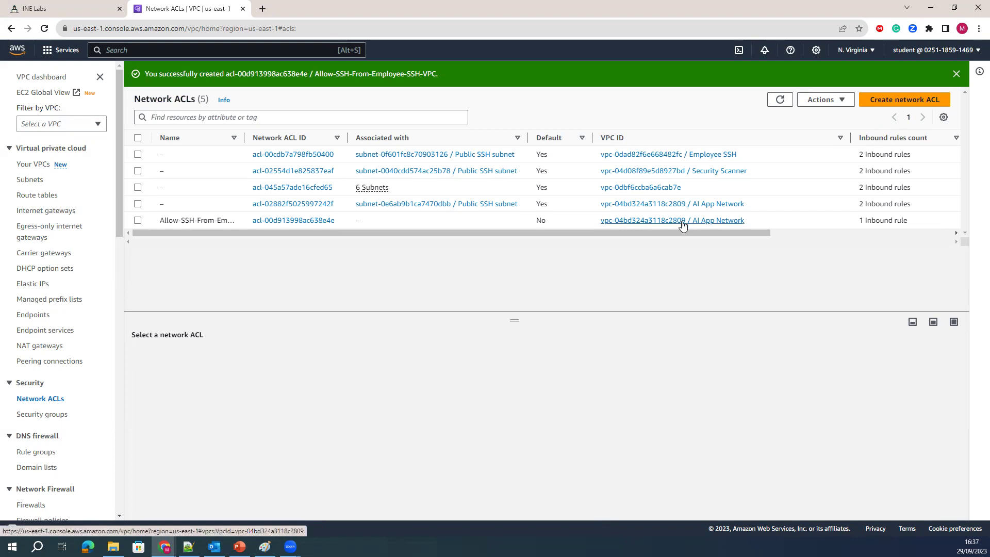
Step: Select the Allow-SSH-From-Employee-SSH-VPC network ACL and review its inbound and outbound rules
{"action": "left_click", "coordinate": [138, 220]}
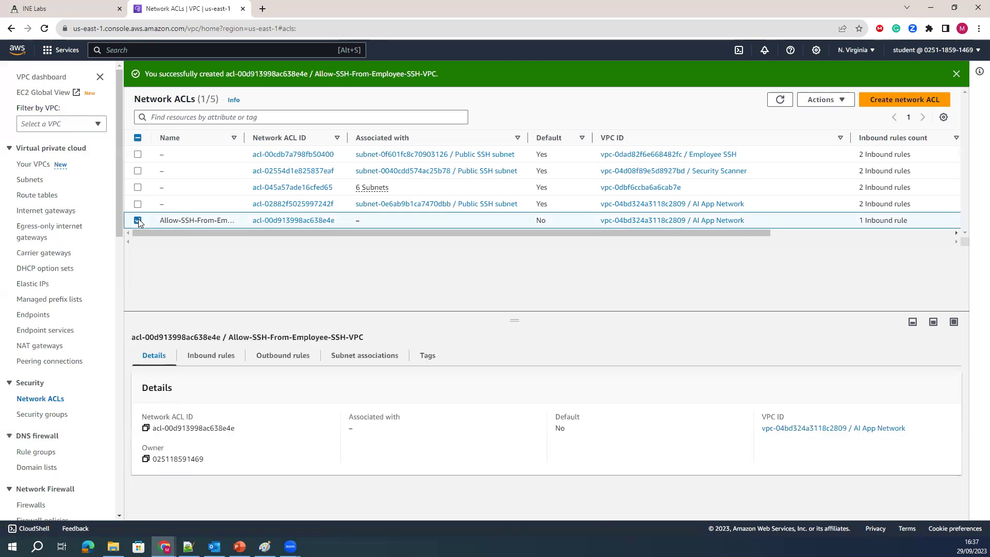
{"action": "left_click", "coordinate": [230, 357]}
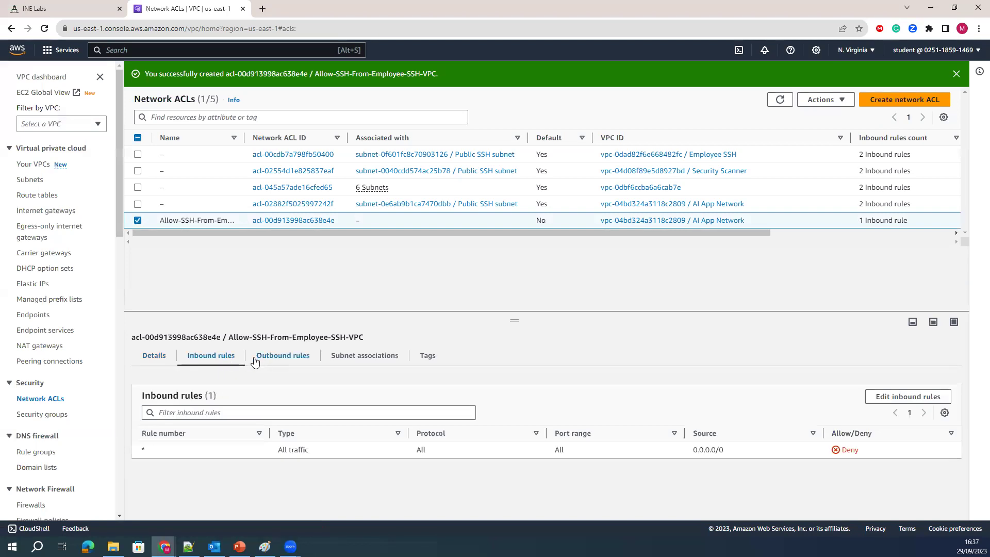
{"action": "left_click", "coordinate": [274, 364]}
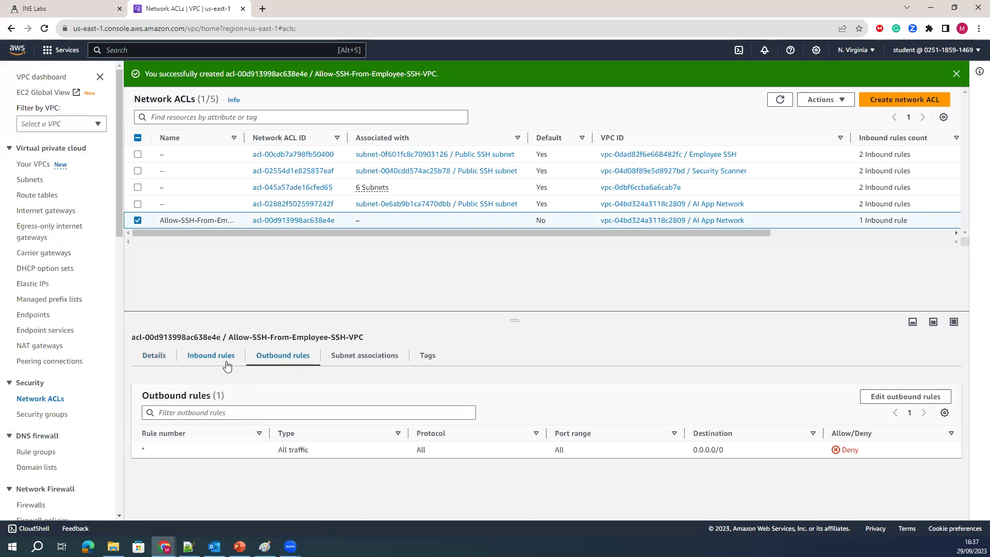
{"action": "left_click", "coordinate": [227, 365]}
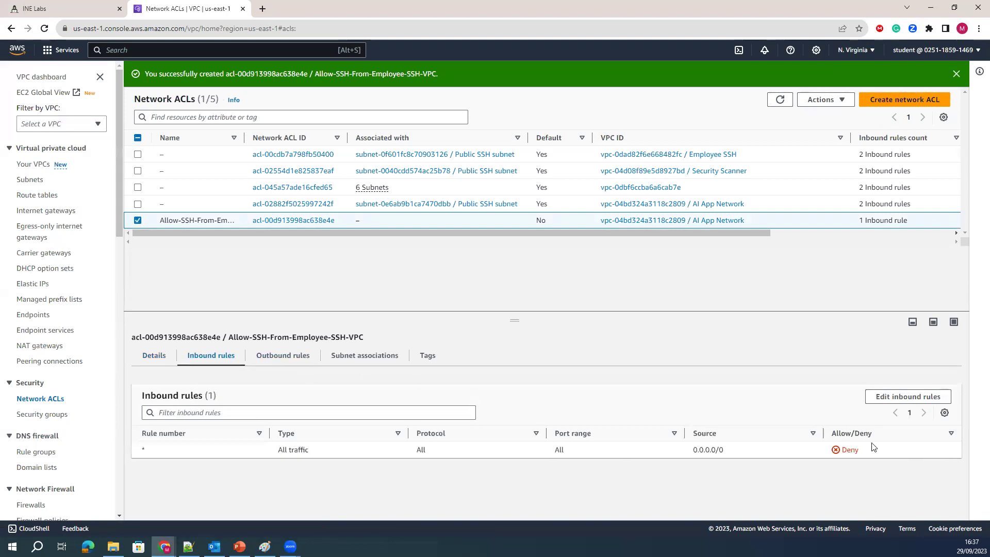
Step: Add inbound rule 1 to the Allow-SSH-From-Employee-SSH-VPC network ACL, allowing SSH (22) from source 170.0.0.0/24, and save it
{"action": "left_click", "coordinate": [882, 402]}
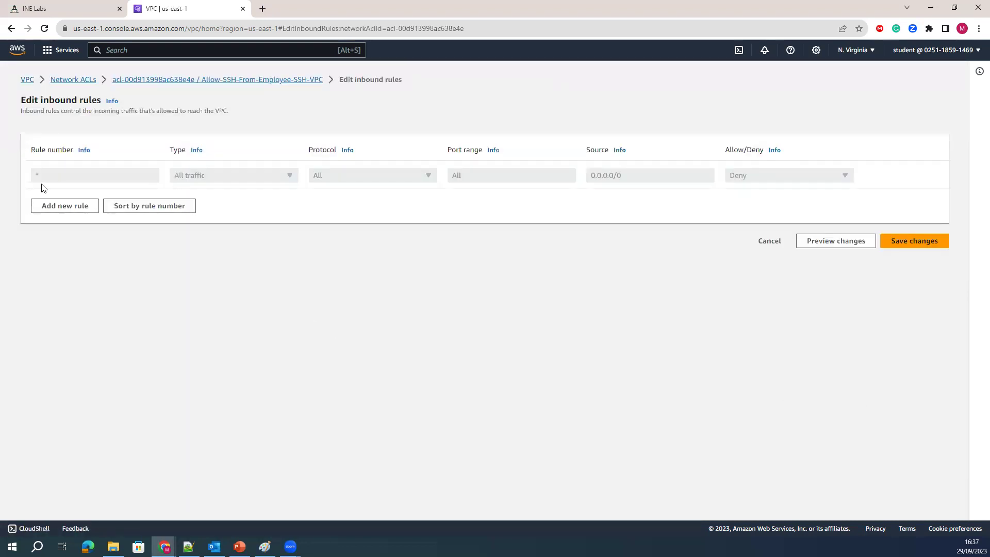
{"action": "left_click", "coordinate": [65, 205]}
{"action": "left_click", "coordinate": [63, 175]}
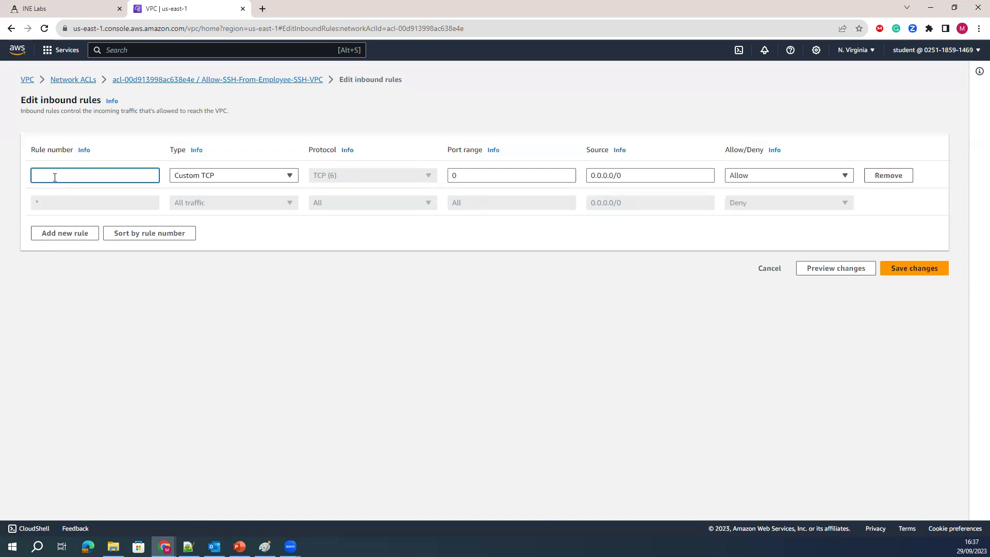
{"action": "left_click", "coordinate": [221, 175]}
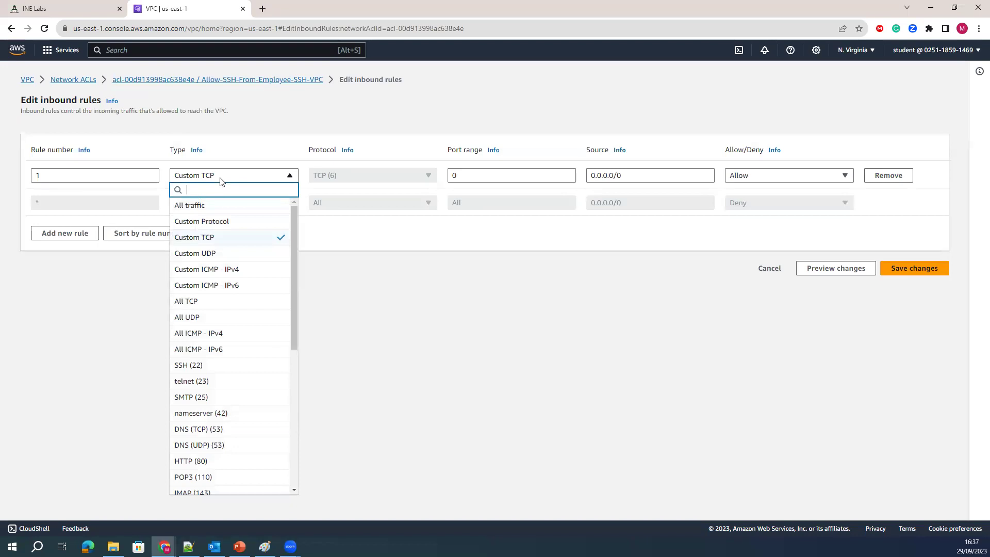
{"action": "type", "text": "ssh"}
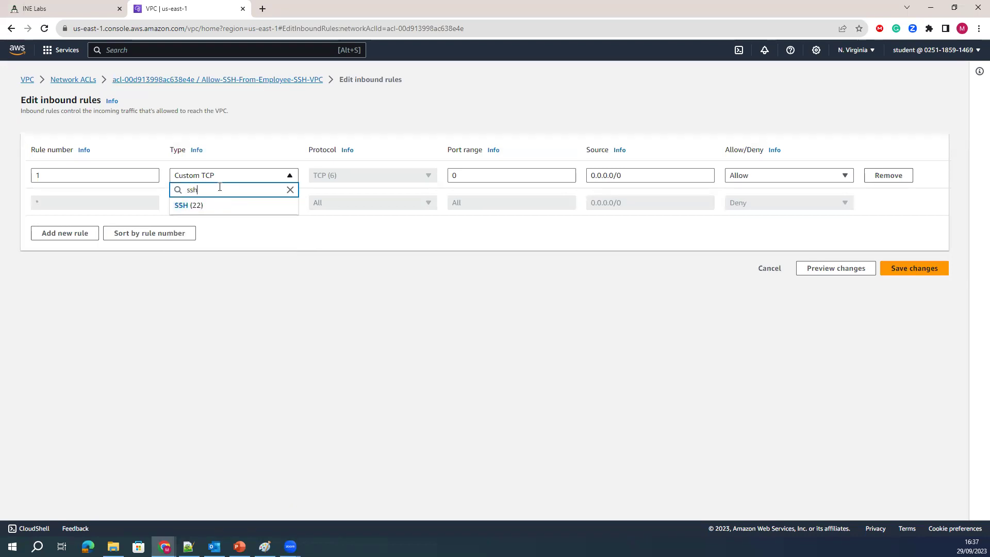
{"action": "left_click", "coordinate": [212, 206]}
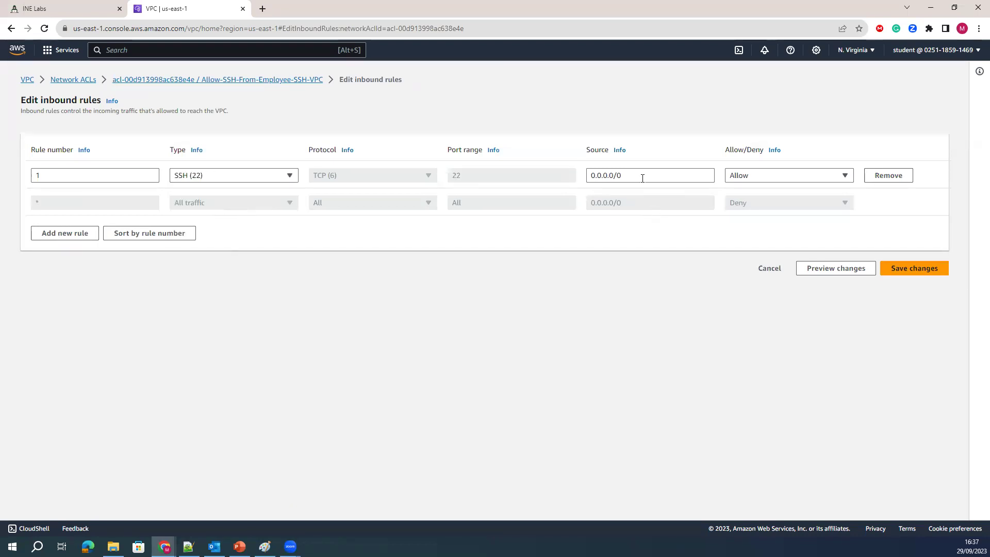
{"action": "left_click_drag", "start_coordinate": [642, 178], "coordinate": [571, 185]}
{"action": "type", "text": "17"}
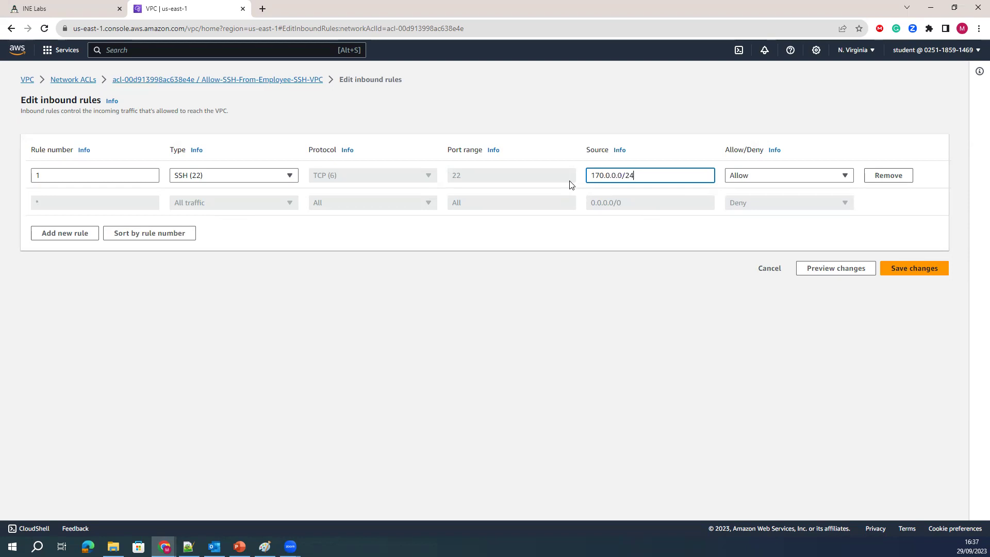
{"action": "left_click", "coordinate": [897, 268]}
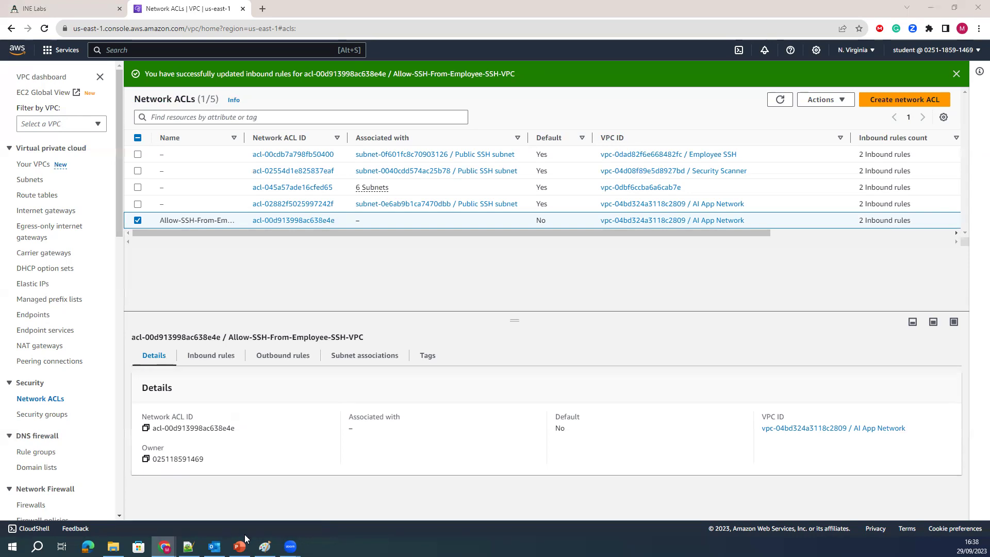
Step: Switch to Paint, sketch red freehand strokes over the AI App, TGW and Employee SSH paths, and return to the console
{"action": "left_click", "coordinate": [265, 546]}
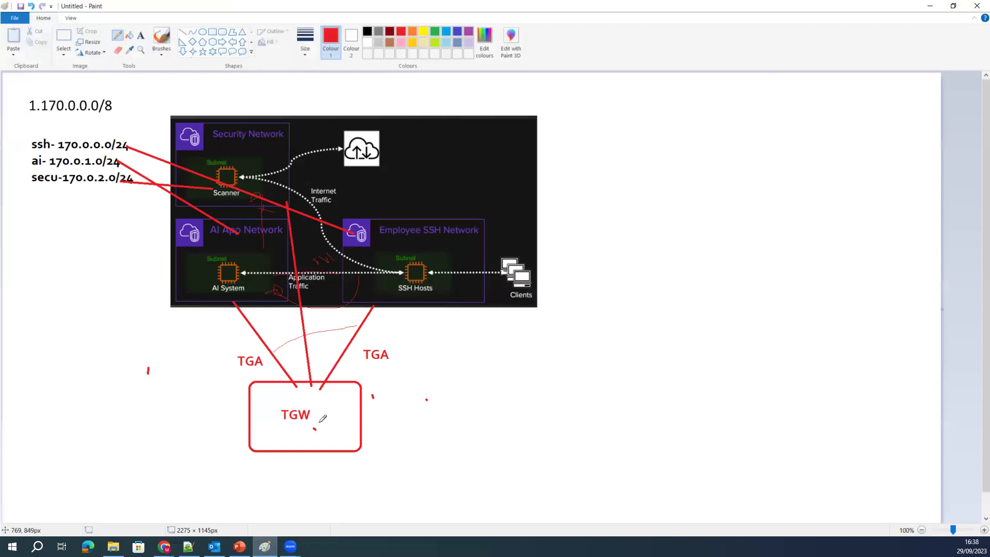
{"action": "mouse_move", "coordinate": [258, 307]}
{"action": "left_mouse_down"}
{"action": "mouse_move", "coordinate": [261, 350]}
{"action": "mouse_move", "coordinate": [363, 330]}
{"action": "mouse_move", "coordinate": [380, 279]}
{"action": "left_mouse_up"}
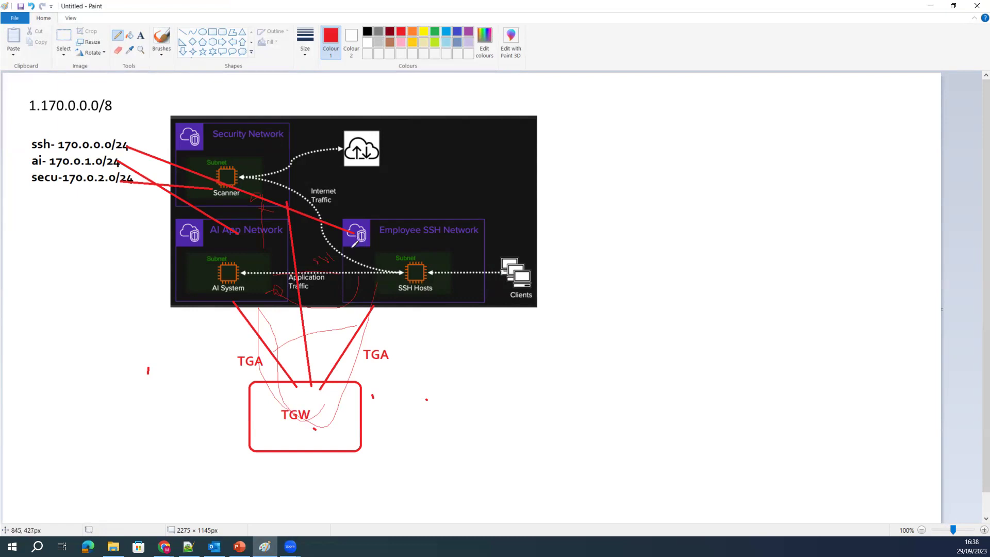
{"action": "mouse_move", "coordinate": [377, 238]}
{"action": "left_mouse_down"}
{"action": "mouse_move", "coordinate": [309, 180]}
{"action": "mouse_move", "coordinate": [325, 128]}
{"action": "mouse_move", "coordinate": [375, 132]}
{"action": "mouse_move", "coordinate": [383, 153]}
{"action": "left_mouse_up"}
{"action": "left_click_drag", "start_coordinate": [455, 218], "coordinate": [470, 207]}
{"action": "mouse_move", "coordinate": [451, 249]}
{"action": "left_mouse_down"}
{"action": "mouse_move", "coordinate": [487, 230]}
{"action": "mouse_move", "coordinate": [507, 245]}
{"action": "left_mouse_up"}
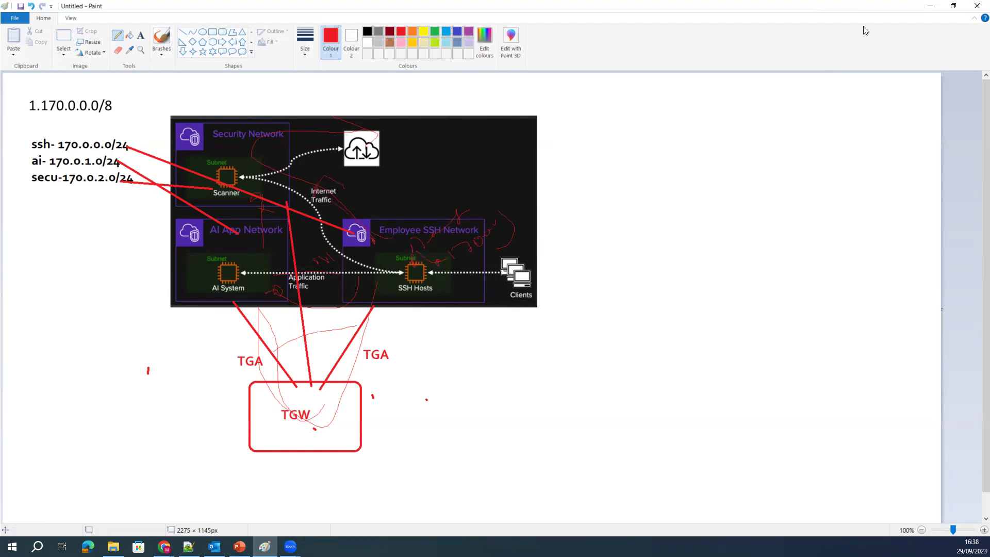
{"action": "left_click", "coordinate": [929, 6]}
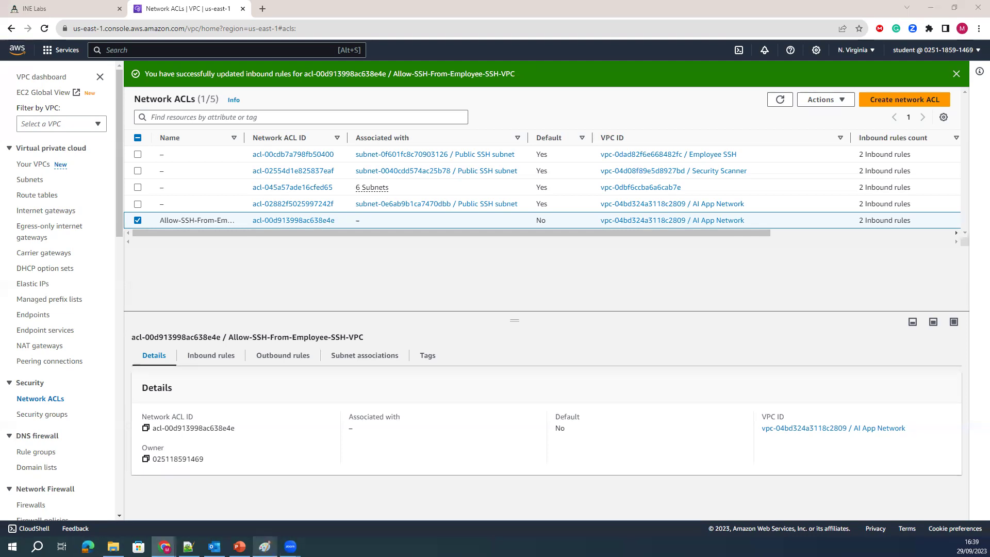
{"action": "left_click", "coordinate": [264, 545]}
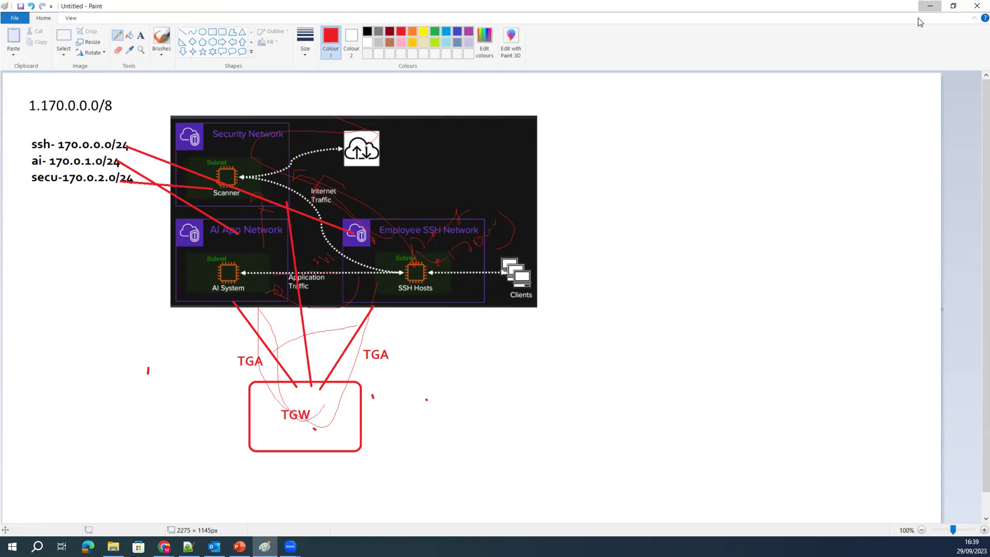
{"action": "left_click", "coordinate": [930, 6]}
Step: Open the Employee SSH VPC's details, follow its main route table and review the existing routes
{"action": "left_click", "coordinate": [26, 165]}
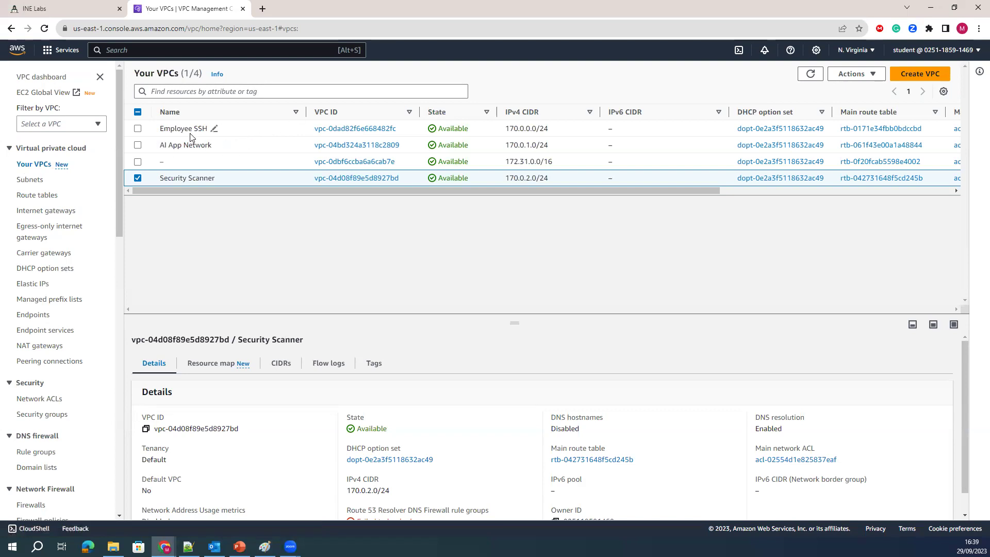
{"action": "left_click", "coordinate": [335, 129]}
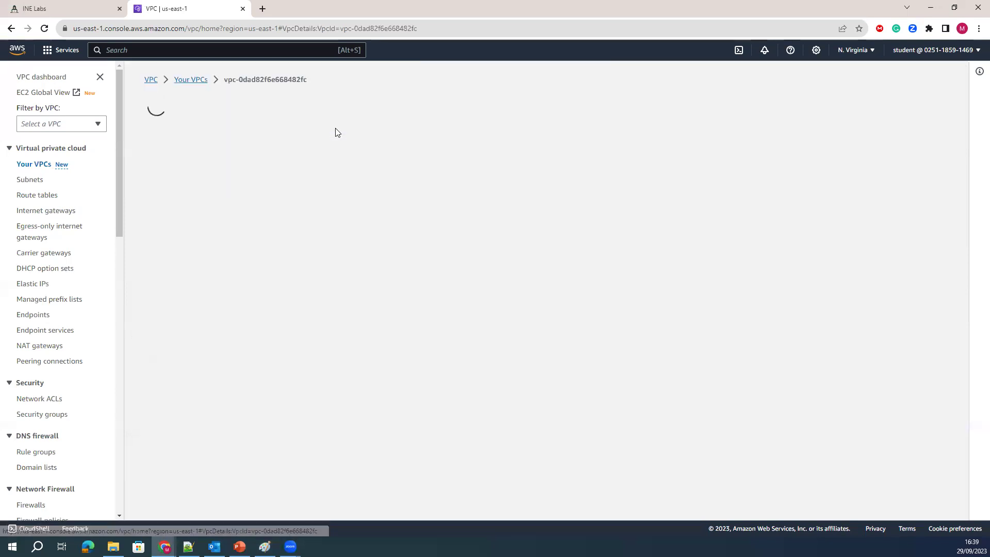
{"action": "left_click_drag", "start_coordinate": [321, 102], "coordinate": [416, 102]}
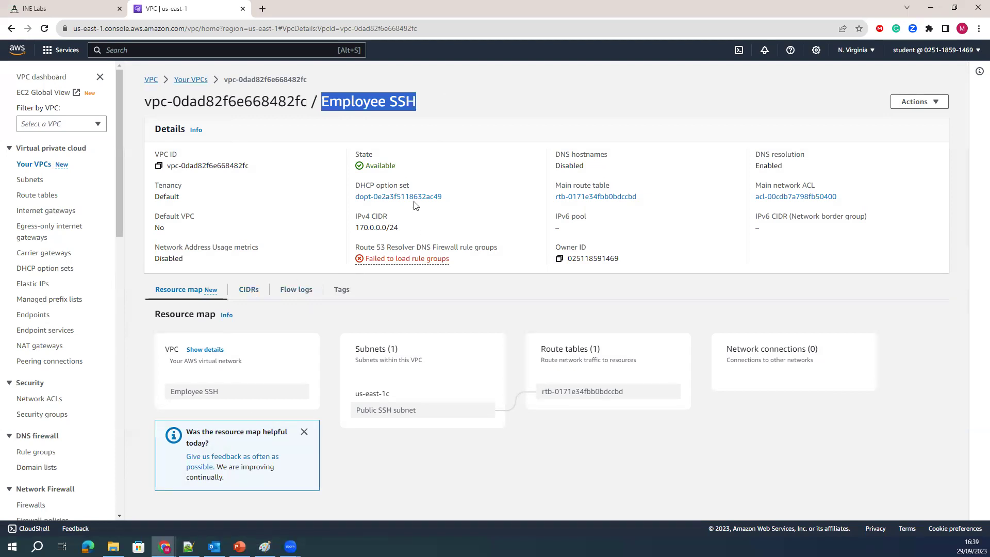
{"action": "left_click", "coordinate": [572, 200]}
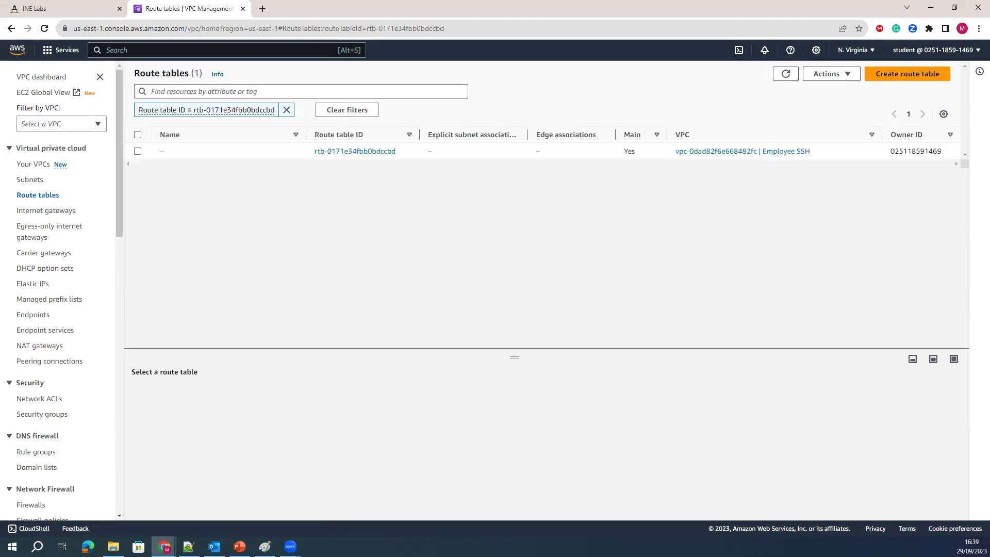
{"action": "left_click", "coordinate": [334, 153]}
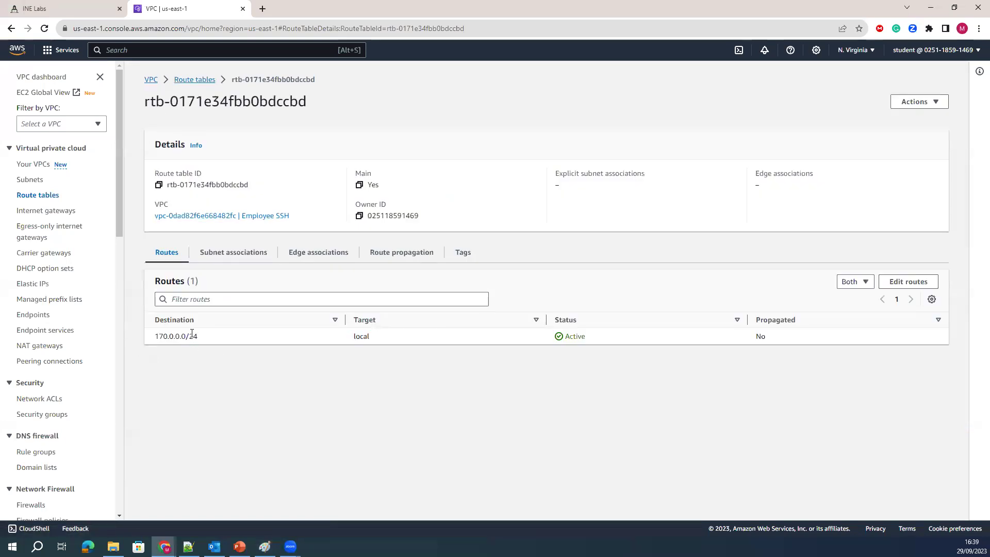
{"action": "left_click_drag", "start_coordinate": [206, 336], "coordinate": [149, 338]}
{"action": "left_click", "coordinate": [252, 405]}
Step: Add a route to the Employee SSH route table with destination 0.0.0.0/0 and transit gateway tgw-0394cd7e1f9c9324e as target
{"action": "left_click", "coordinate": [898, 288]}
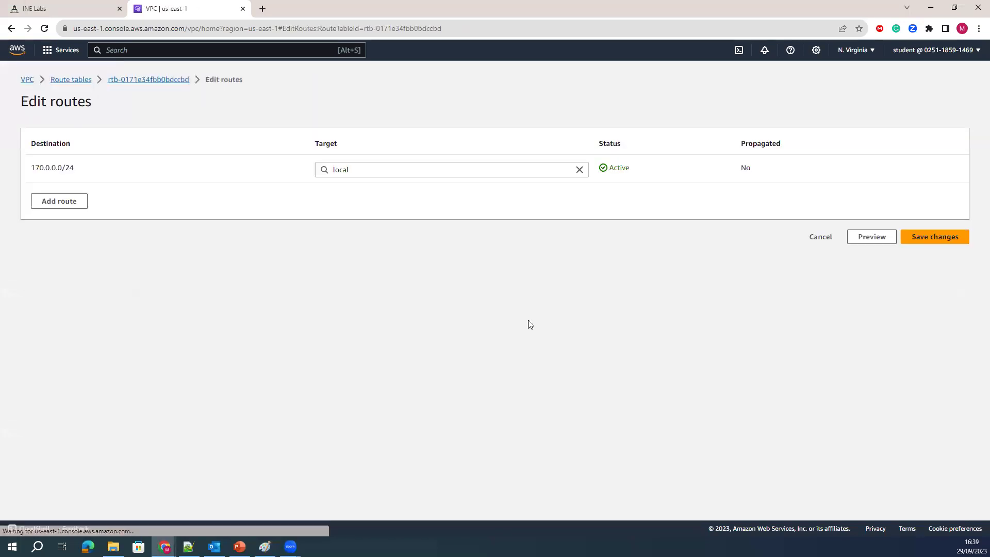
{"action": "left_click", "coordinate": [68, 201]}
{"action": "left_click", "coordinate": [69, 201]}
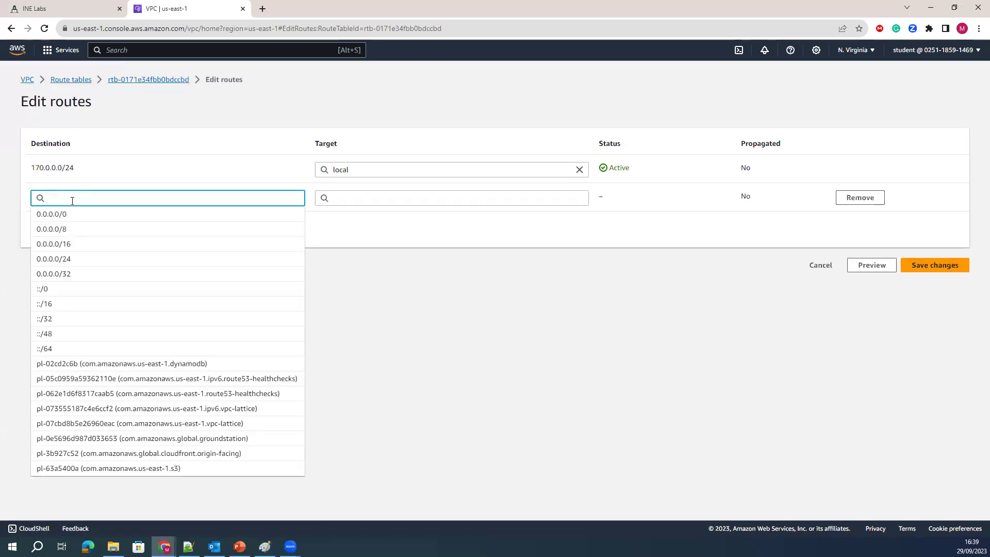
{"action": "left_click", "coordinate": [73, 214]}
{"action": "left_click", "coordinate": [379, 198]}
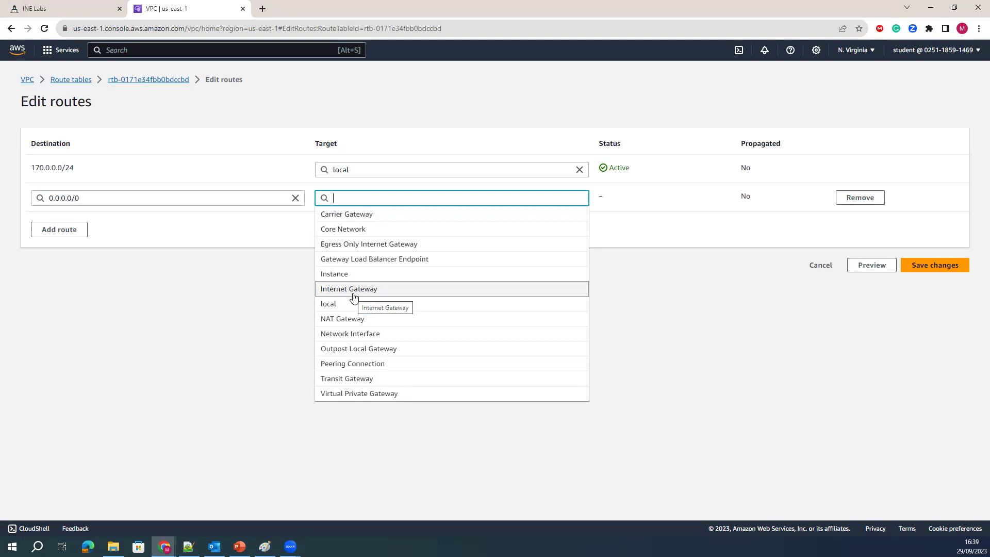
{"action": "left_click", "coordinate": [347, 379]}
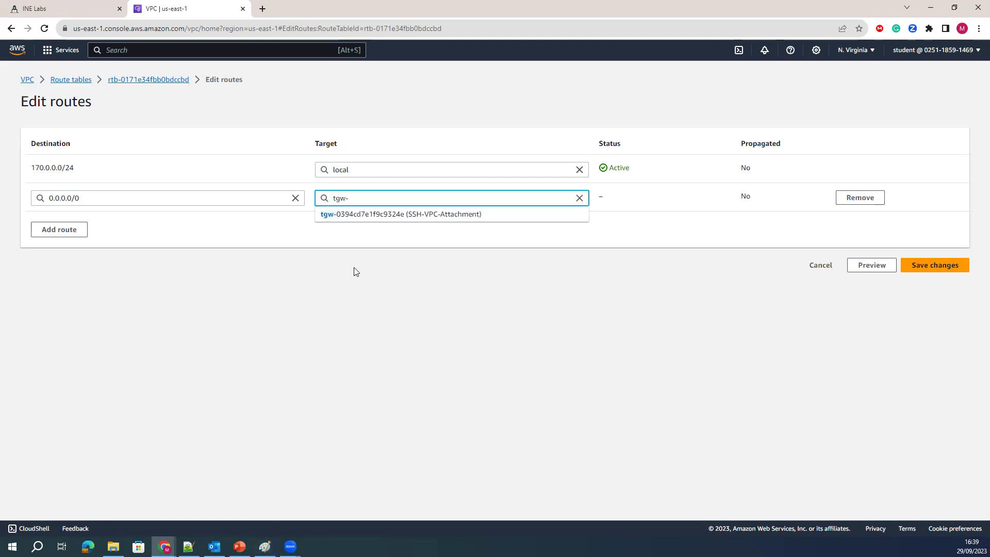
{"action": "left_click", "coordinate": [397, 217]}
Step: Switch to Paint, trace the Employee SSH path through the TGW to the Security Network, and undo all the thin freehand strokes
{"action": "key", "text": "alt+Tab"}
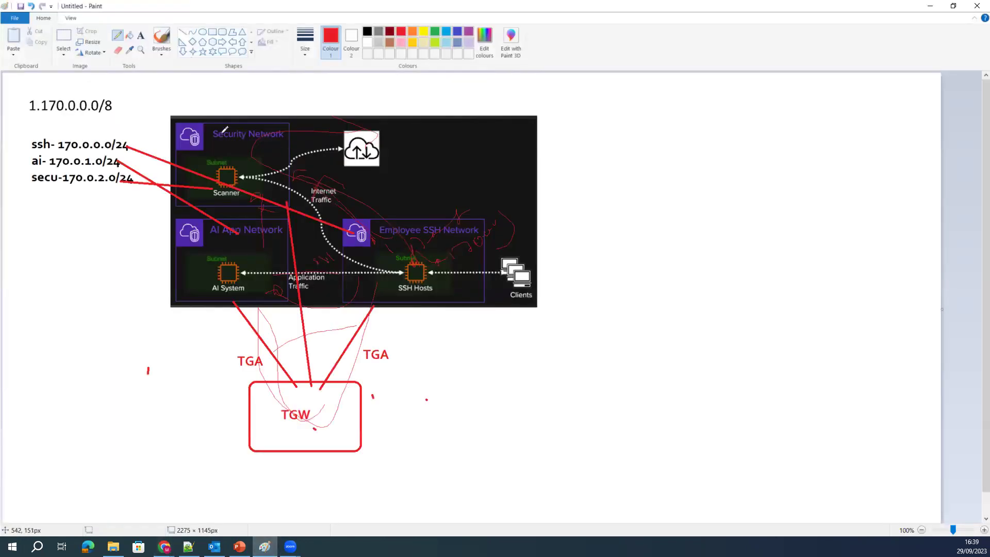
{"action": "mouse_move", "coordinate": [373, 307]}
{"action": "left_mouse_down"}
{"action": "mouse_move", "coordinate": [326, 416]}
{"action": "mouse_move", "coordinate": [295, 364]}
{"action": "left_mouse_up"}
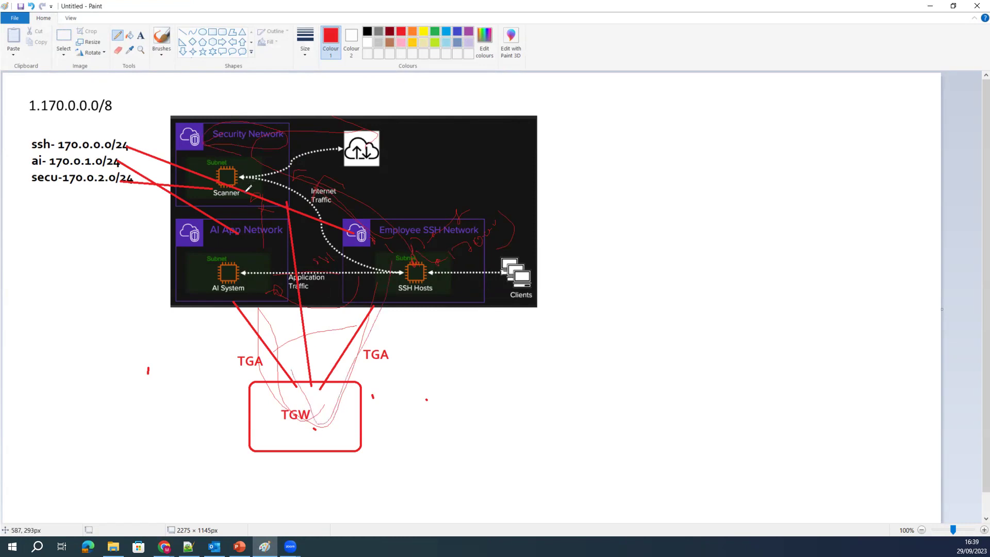
{"action": "key", "text": "ctrl+z"}
{"action": "key", "text": "ctrl+z"}
{"action": "key", "text": "ctrl+z"}
{"action": "key", "text": "ctrl+z"}
{"action": "key", "text": "ctrl+z"}
{"action": "key", "text": "ctrl+z"}
{"action": "key", "text": "ctrl+z"}
{"action": "key", "text": "ctrl+z"}
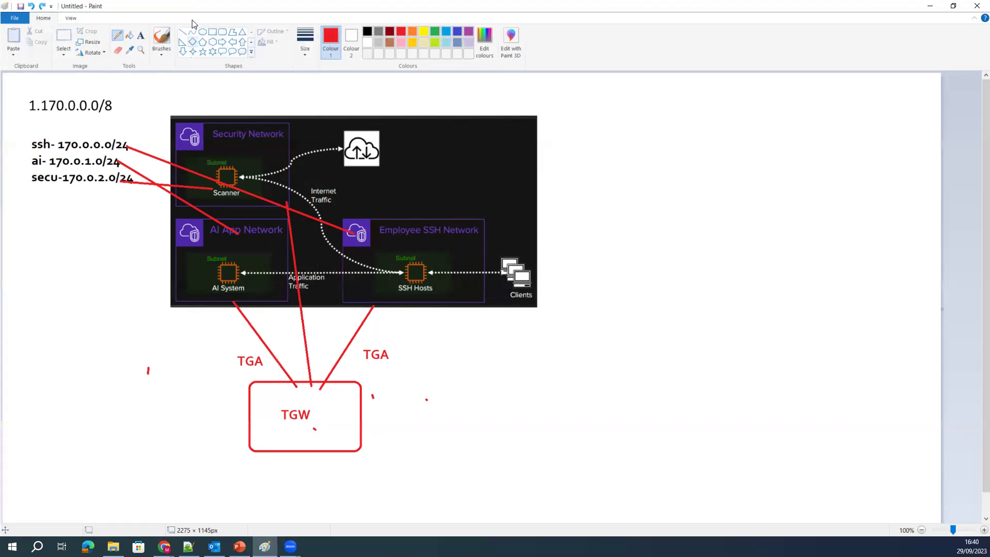
Step: Change the drawing colour to green, choose a line size and draw a freehand stroke from the SSH Hosts icon
{"action": "left_click", "coordinate": [130, 50]}
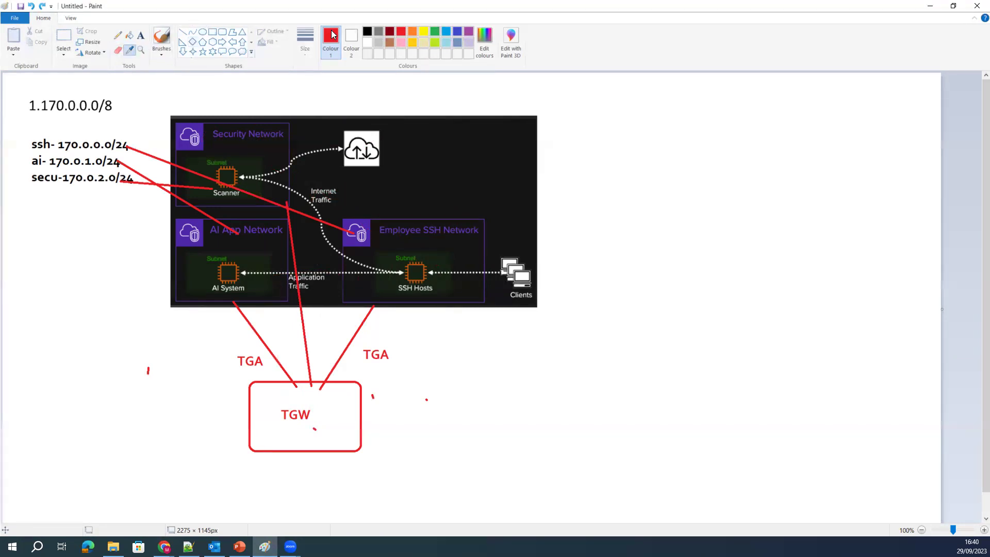
{"action": "left_click", "coordinate": [435, 33]}
{"action": "left_click", "coordinate": [348, 358]}
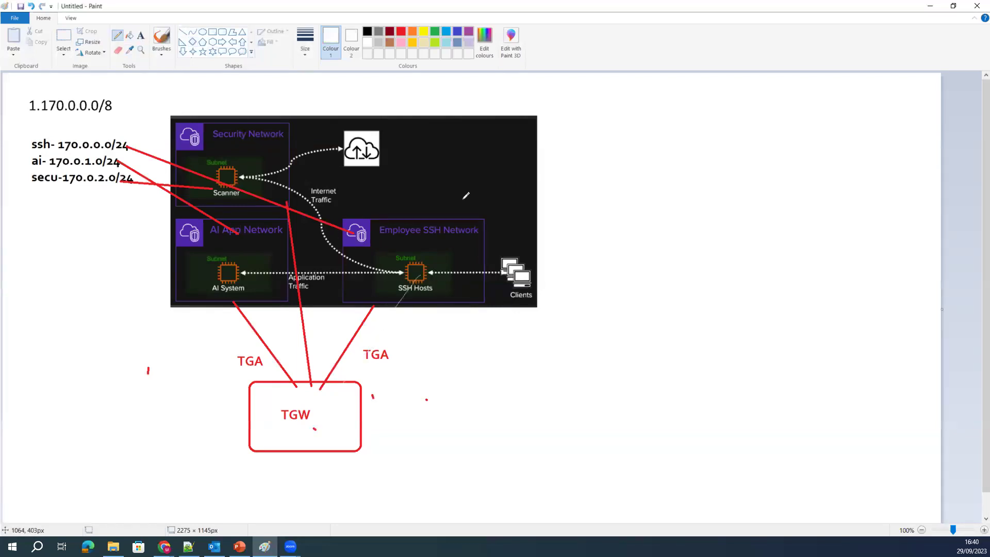
{"action": "left_click", "coordinate": [432, 33]}
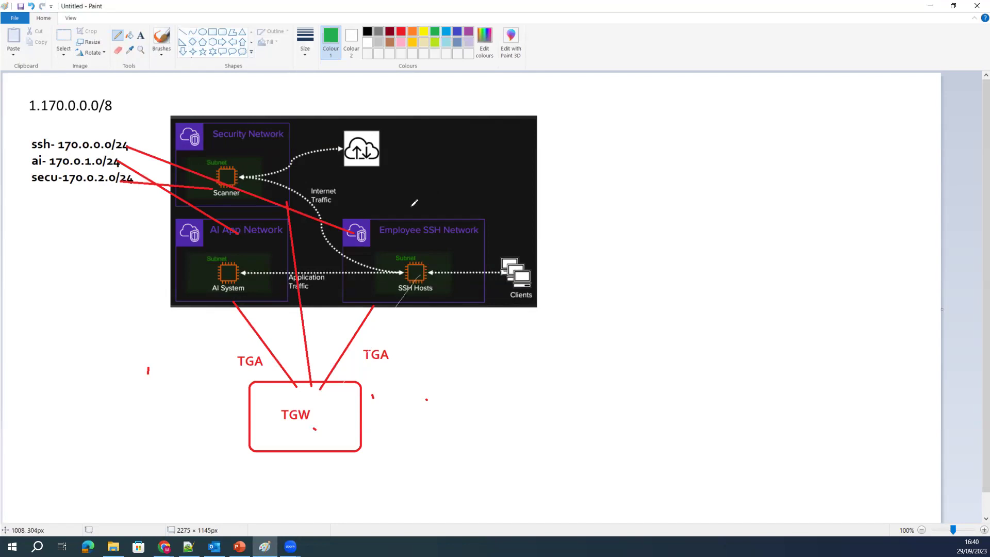
{"action": "left_click", "coordinate": [300, 42]}
{"action": "left_click", "coordinate": [314, 133]}
{"action": "mouse_move", "coordinate": [438, 265]}
{"action": "left_mouse_down"}
{"action": "mouse_move", "coordinate": [315, 383]}
{"action": "mouse_move", "coordinate": [317, 284]}
{"action": "mouse_move", "coordinate": [280, 160]}
{"action": "mouse_move", "coordinate": [449, 256]}
{"action": "left_mouse_up"}
Step: Return to the VPC console window and save the Employee SSH route table's new default route
{"action": "left_click", "coordinate": [930, 7]}
{"action": "left_click", "coordinate": [929, 6]}
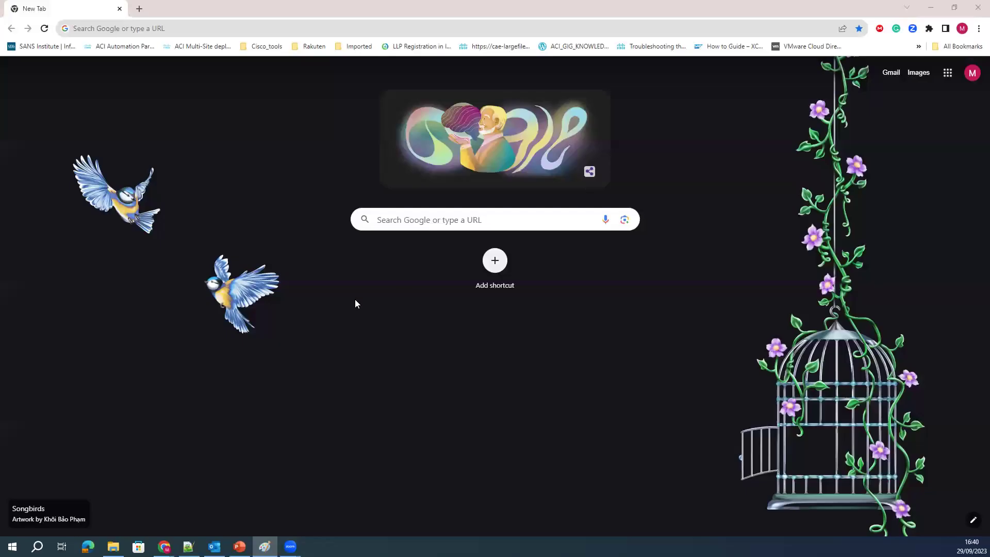
{"action": "mouse_move", "coordinate": [164, 546]}
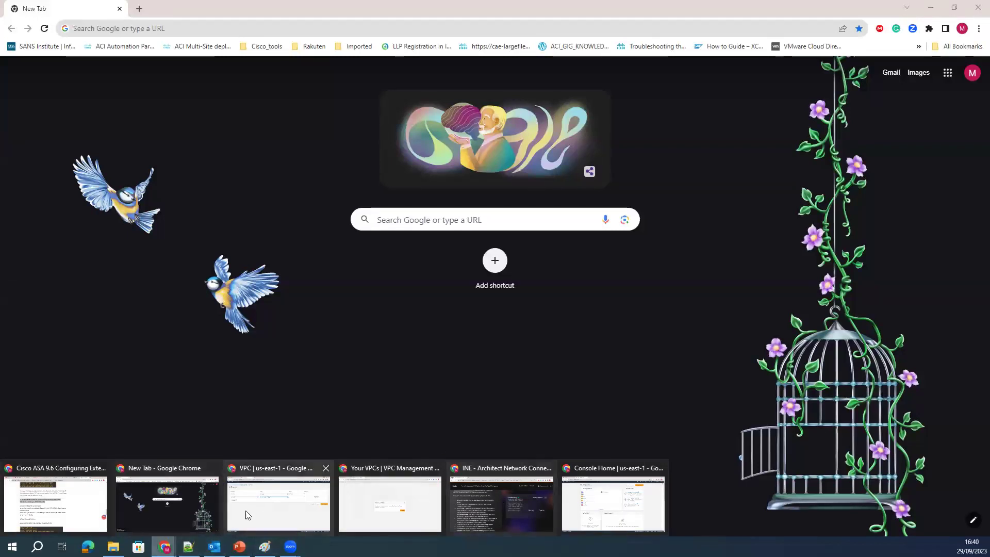
{"action": "left_click", "coordinate": [282, 487]}
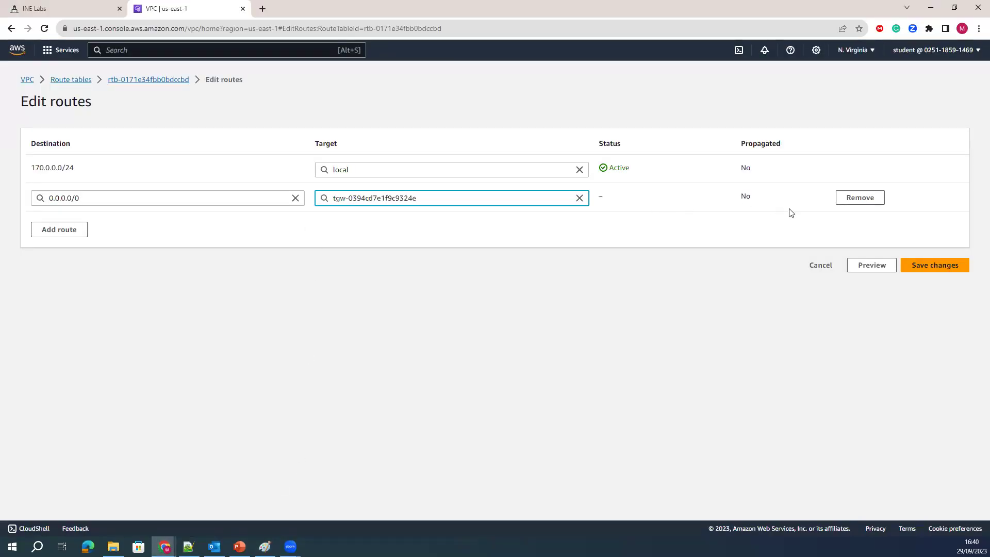
{"action": "left_click", "coordinate": [925, 266]}
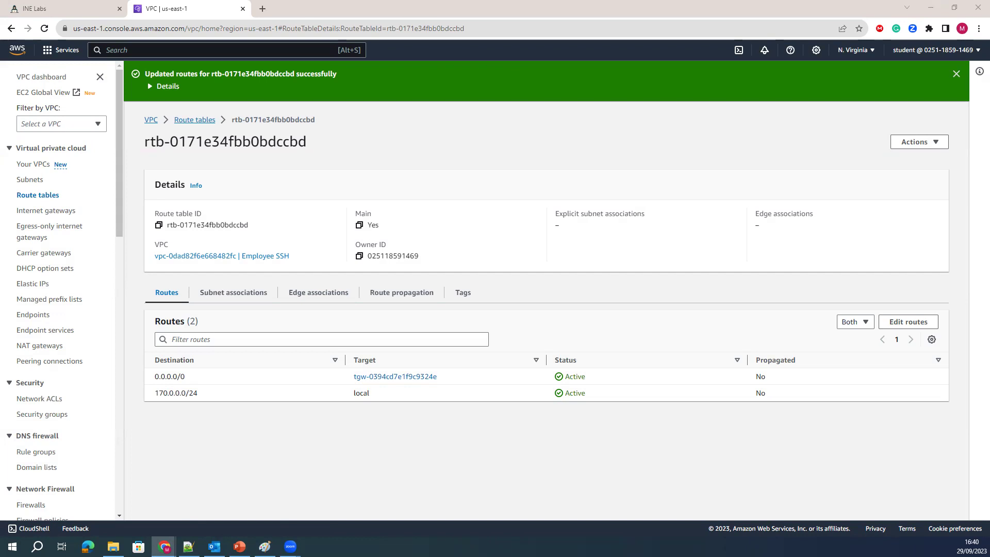
Step: Check AI-Global-TGW in the transit gateways list and open the transit gateway route tables
{"action": "scroll", "coordinate": [59, 311], "scroll_direction": "down", "scroll_amount": 7}
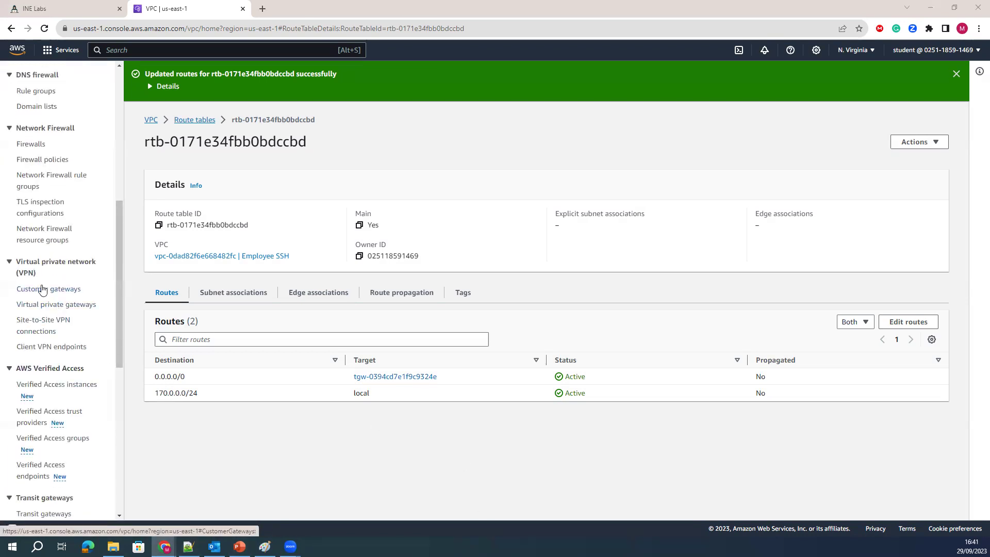
{"action": "scroll", "coordinate": [35, 315], "scroll_direction": "down", "scroll_amount": 7}
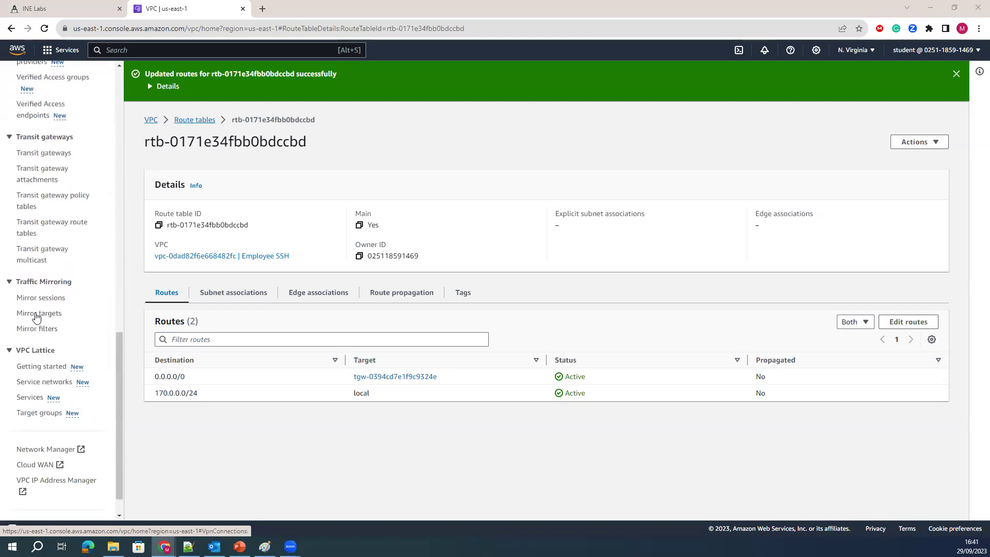
{"action": "left_click", "coordinate": [43, 155]}
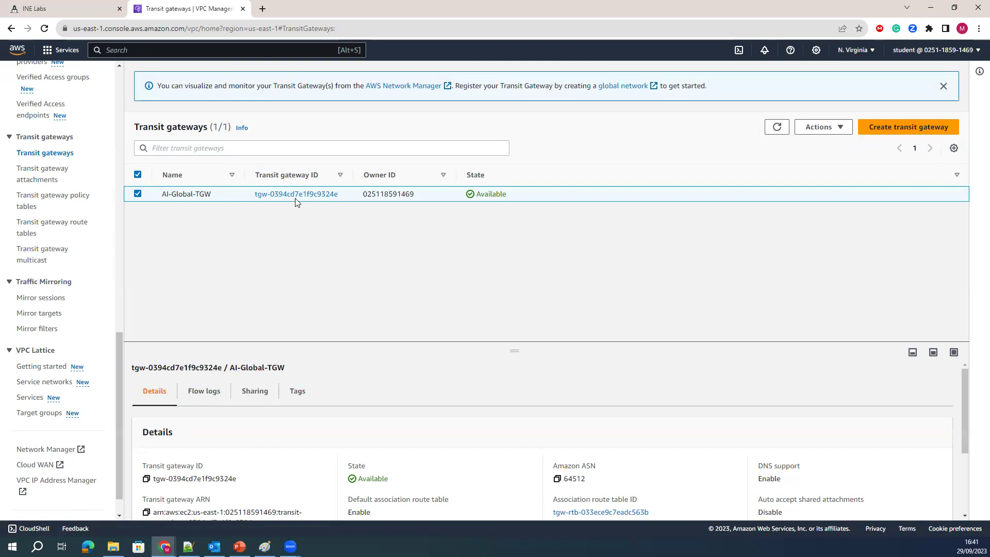
{"action": "left_click", "coordinate": [45, 228]}
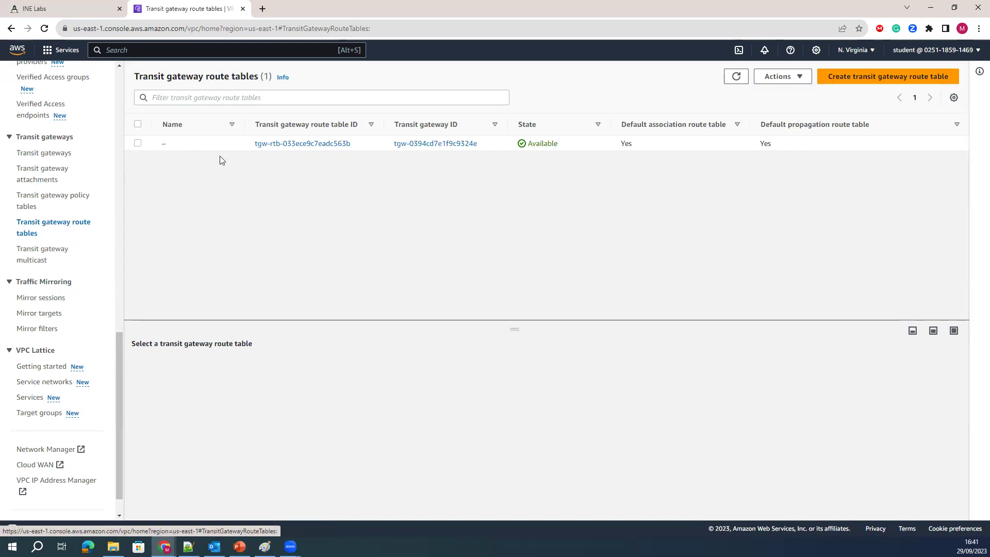
Step: Set up a static route in the transit gateway route table with CIDR 0.0.0.0/0, type Active and Security-VPC-Attachment as its attachment
{"action": "left_click", "coordinate": [320, 149]}
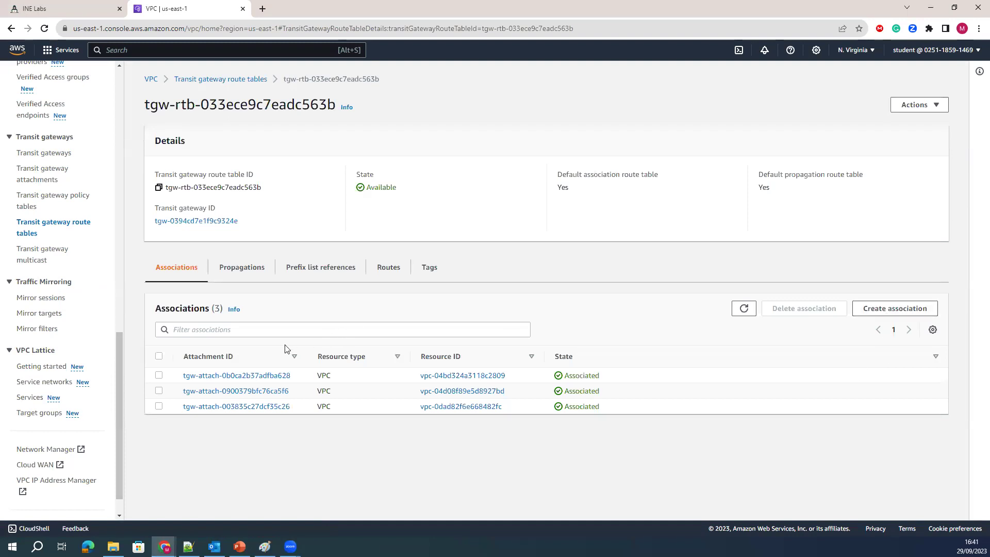
{"action": "left_click", "coordinate": [390, 272]}
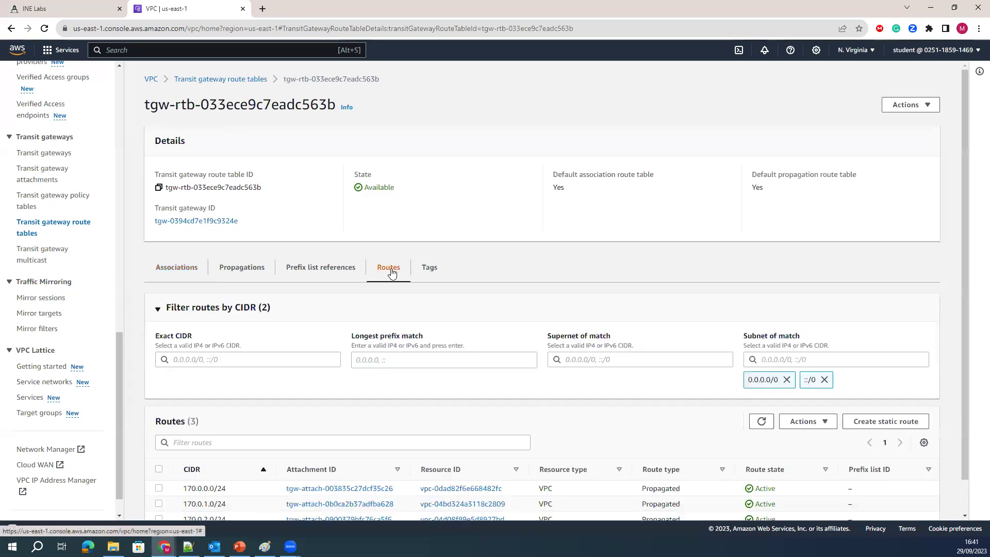
{"action": "scroll", "coordinate": [358, 389], "scroll_direction": "down", "scroll_amount": 1}
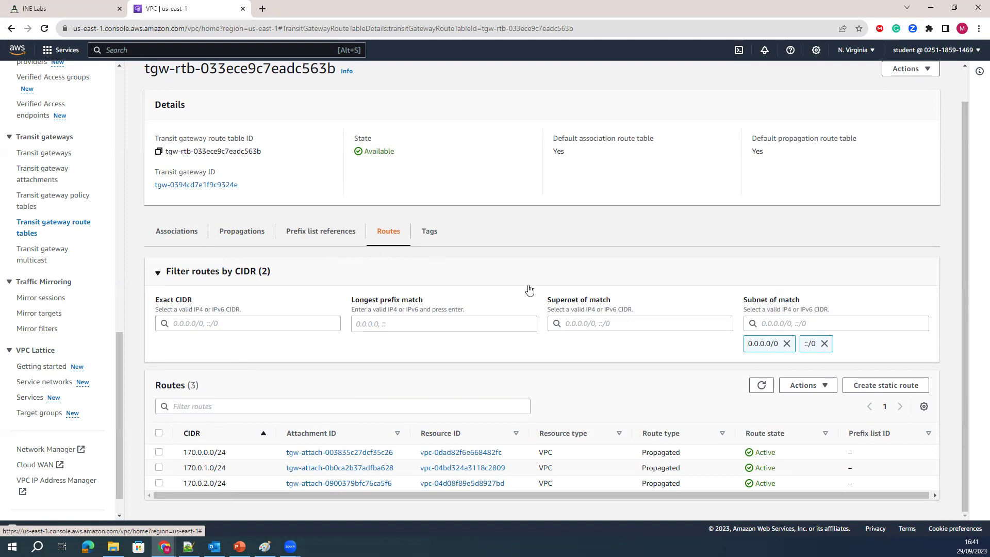
{"action": "left_click", "coordinate": [876, 386]}
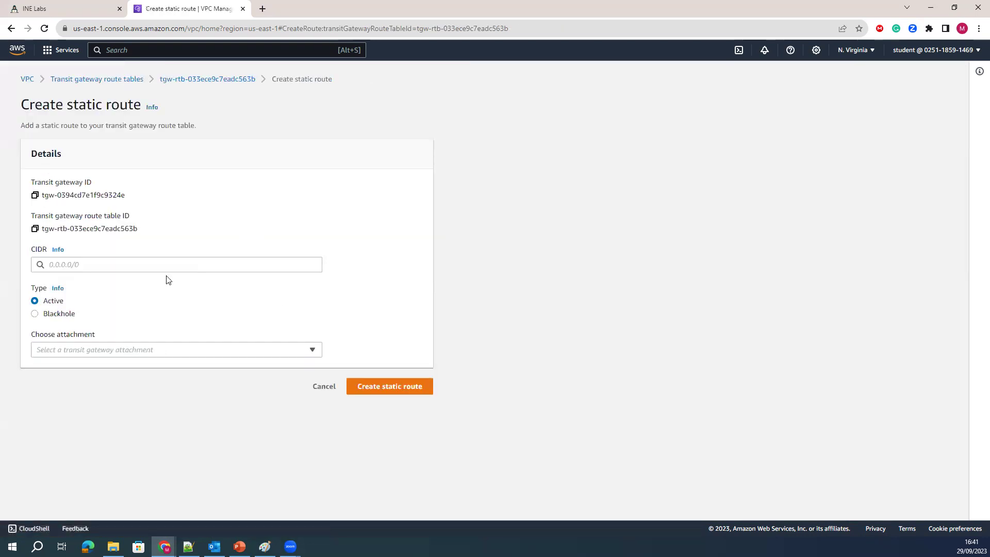
{"action": "left_click", "coordinate": [55, 261]}
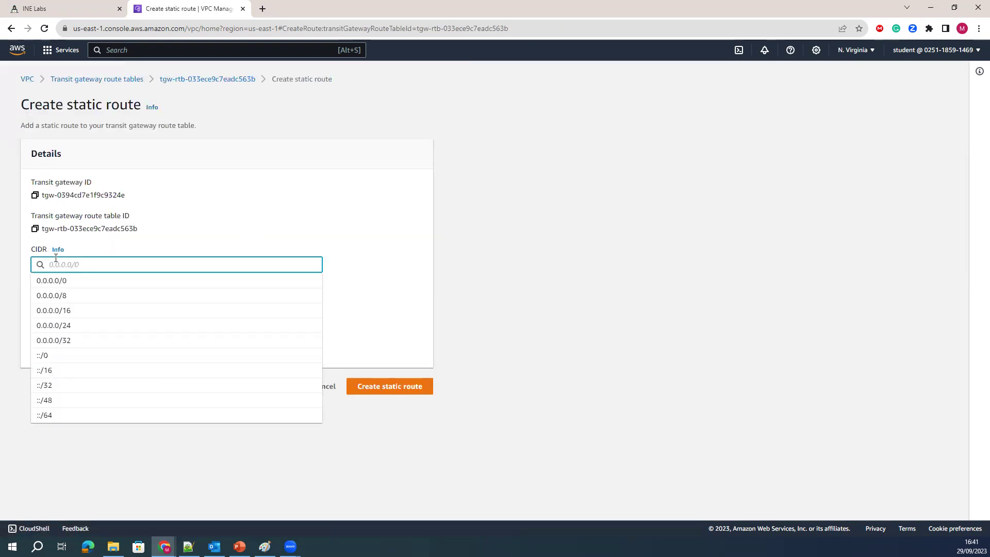
{"action": "left_click", "coordinate": [63, 283]}
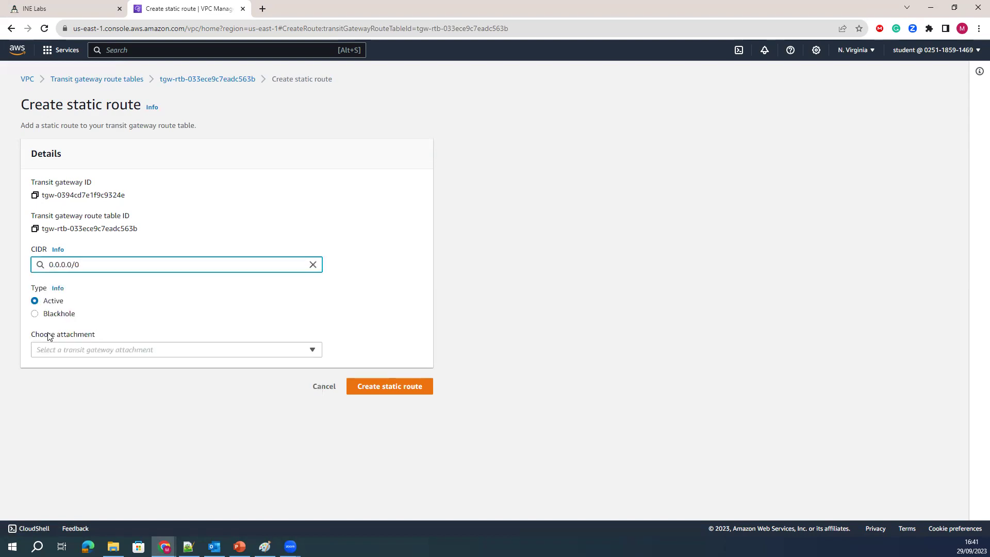
{"action": "left_click", "coordinate": [87, 352]}
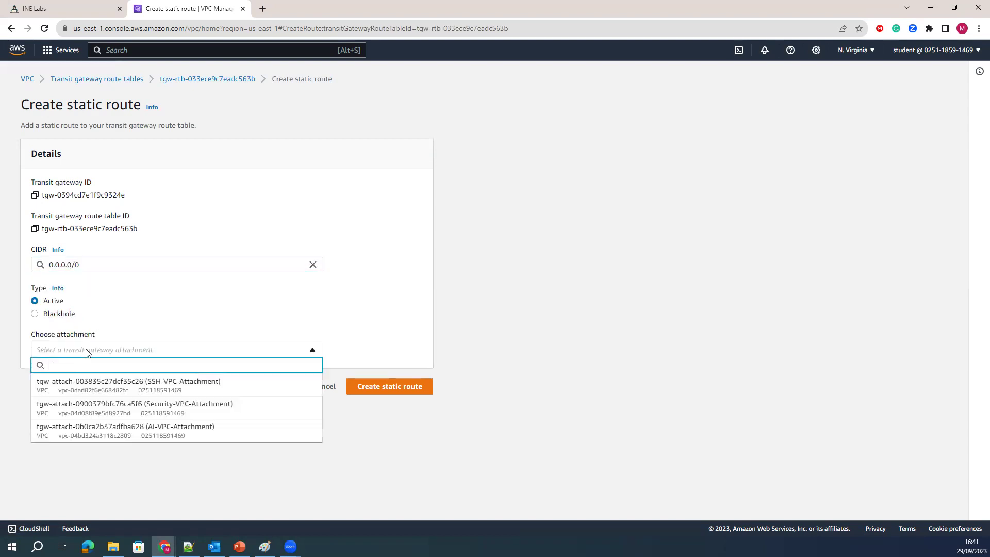
{"action": "left_click", "coordinate": [224, 407]}
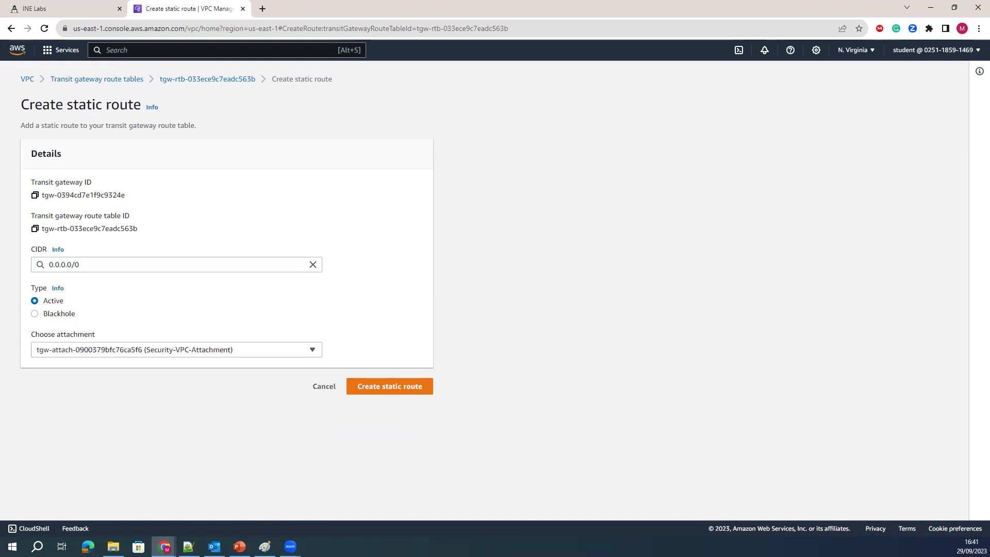
Step: Switch to Paint, trace green arrows from SSH Hosts through the TGW to the Security Network, and circle the Employee SSH Network label
{"action": "left_click", "coordinate": [264, 546]}
{"action": "left_click_drag", "start_coordinate": [315, 429], "coordinate": [330, 426]}
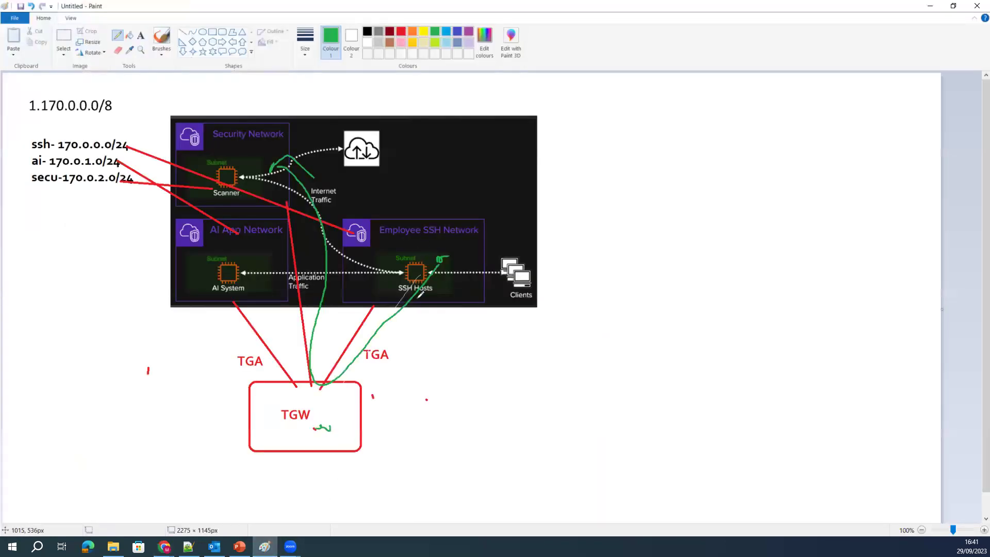
{"action": "mouse_move", "coordinate": [281, 397]}
{"action": "left_mouse_down"}
{"action": "mouse_move", "coordinate": [275, 167]}
{"action": "mouse_move", "coordinate": [262, 196]}
{"action": "mouse_move", "coordinate": [289, 165]}
{"action": "left_mouse_up"}
{"action": "mouse_move", "coordinate": [274, 377]}
{"action": "left_mouse_down"}
{"action": "mouse_move", "coordinate": [264, 387]}
{"action": "mouse_move", "coordinate": [280, 357]}
{"action": "left_mouse_up"}
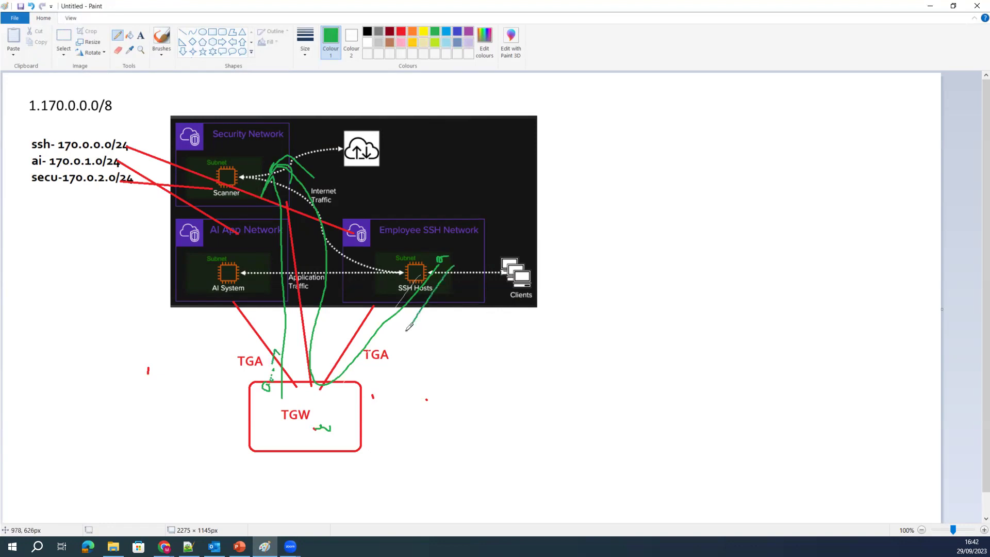
{"action": "mouse_move", "coordinate": [408, 330]}
{"action": "left_mouse_down"}
{"action": "mouse_move", "coordinate": [332, 412]}
{"action": "mouse_move", "coordinate": [360, 393]}
{"action": "left_mouse_up"}
{"action": "mouse_move", "coordinate": [390, 254]}
{"action": "left_mouse_down"}
{"action": "mouse_move", "coordinate": [467, 249]}
{"action": "mouse_move", "coordinate": [395, 208]}
{"action": "mouse_move", "coordinate": [381, 251]}
{"action": "left_mouse_up"}
{"action": "mouse_move", "coordinate": [303, 434]}
{"action": "left_mouse_down"}
{"action": "mouse_move", "coordinate": [293, 427]}
{"action": "mouse_move", "coordinate": [307, 415]}
{"action": "mouse_move", "coordinate": [284, 320]}
{"action": "mouse_move", "coordinate": [290, 260]}
{"action": "mouse_move", "coordinate": [276, 166]}
{"action": "left_mouse_up"}
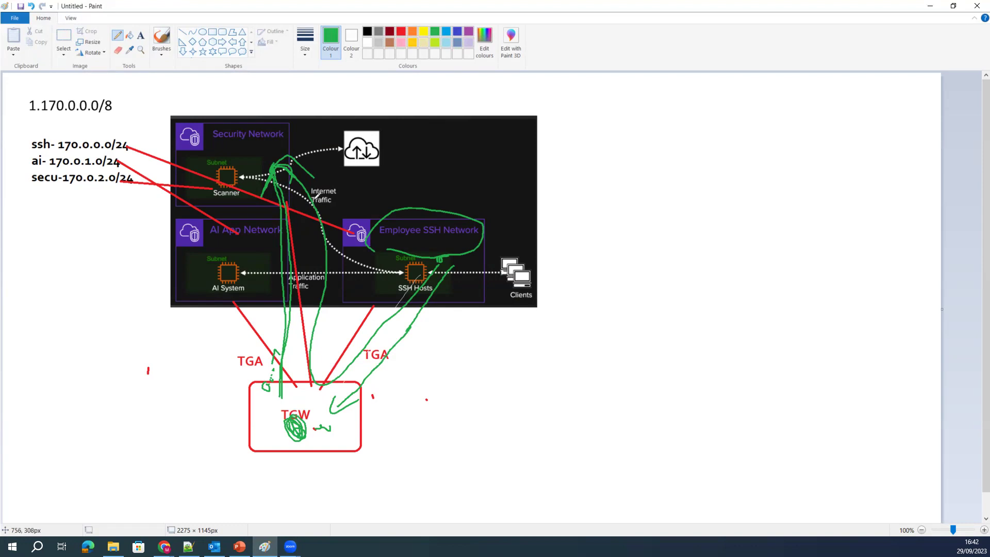
Step: Circle and underline the three subnet CIDRs in green, and trace the SSH Hosts traffic through the TGW and Security Network to the internet icon
{"action": "left_click_drag", "start_coordinate": [274, 461], "coordinate": [283, 482]}
{"action": "mouse_move", "coordinate": [143, 131]}
{"action": "left_mouse_down"}
{"action": "mouse_move", "coordinate": [43, 126]}
{"action": "mouse_move", "coordinate": [54, 204]}
{"action": "mouse_move", "coordinate": [162, 186]}
{"action": "mouse_move", "coordinate": [152, 126]}
{"action": "mouse_move", "coordinate": [132, 123]}
{"action": "left_mouse_up"}
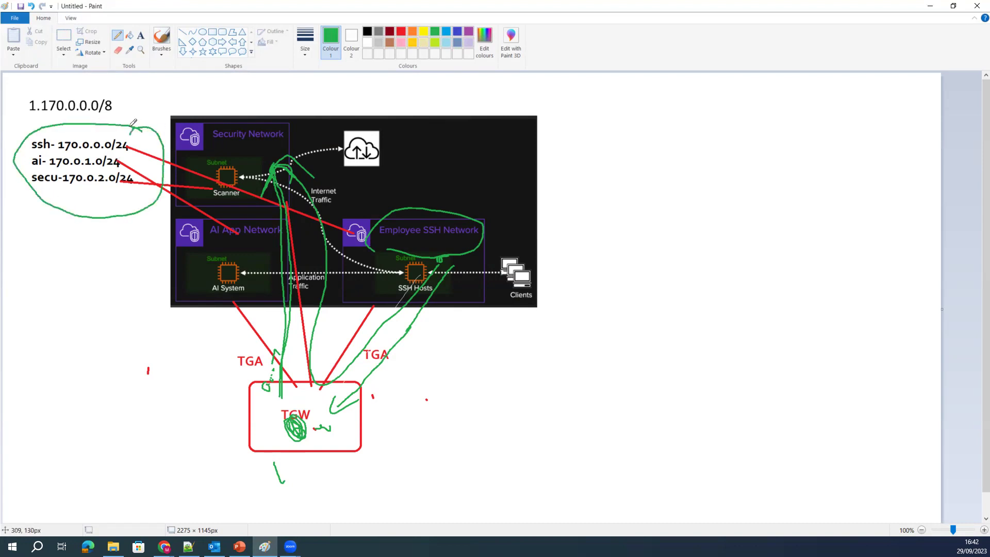
{"action": "left_click_drag", "start_coordinate": [68, 134], "coordinate": [97, 159]}
{"action": "left_click_drag", "start_coordinate": [456, 290], "coordinate": [505, 290]}
{"action": "mouse_move", "coordinate": [441, 297]}
{"action": "left_mouse_down"}
{"action": "mouse_move", "coordinate": [355, 405]}
{"action": "mouse_move", "coordinate": [335, 412]}
{"action": "mouse_move", "coordinate": [333, 439]}
{"action": "left_mouse_up"}
{"action": "mouse_move", "coordinate": [73, 133]}
{"action": "left_mouse_down"}
{"action": "mouse_move", "coordinate": [110, 133]}
{"action": "mouse_move", "coordinate": [111, 168]}
{"action": "left_mouse_up"}
{"action": "mouse_move", "coordinate": [291, 400]}
{"action": "left_mouse_down"}
{"action": "mouse_move", "coordinate": [279, 253]}
{"action": "mouse_move", "coordinate": [287, 174]}
{"action": "mouse_move", "coordinate": [308, 201]}
{"action": "left_mouse_up"}
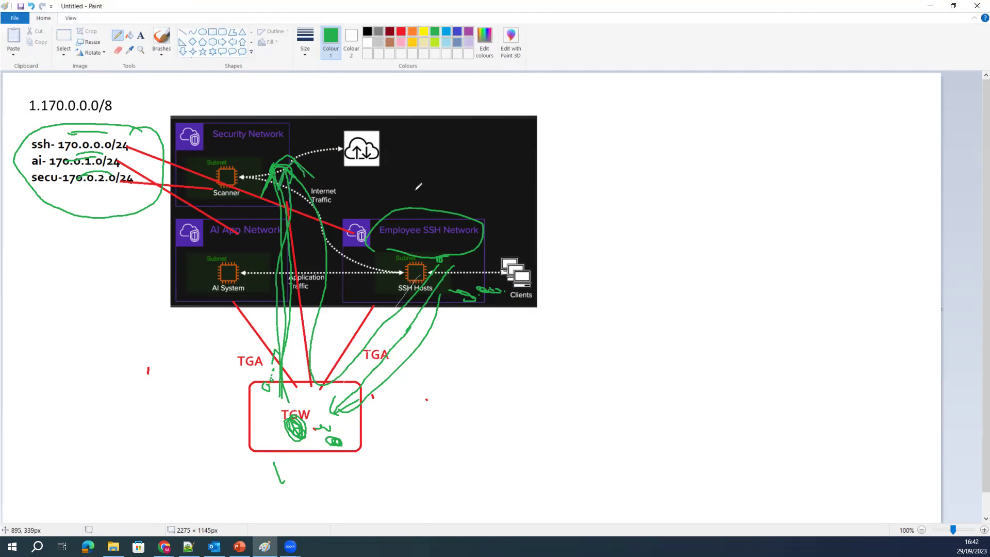
{"action": "mouse_move", "coordinate": [289, 161]}
{"action": "left_mouse_down"}
{"action": "mouse_move", "coordinate": [335, 138]}
{"action": "mouse_move", "coordinate": [375, 140]}
{"action": "left_mouse_up"}
Step: Return to the VPC console and create the configured static route
{"action": "left_click", "coordinate": [928, 7]}
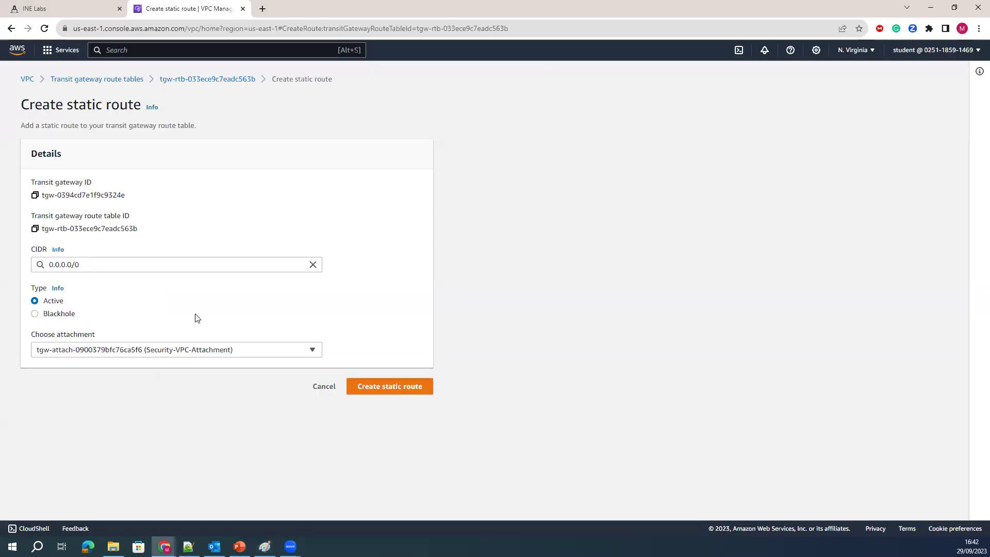
{"action": "left_click", "coordinate": [413, 392]}
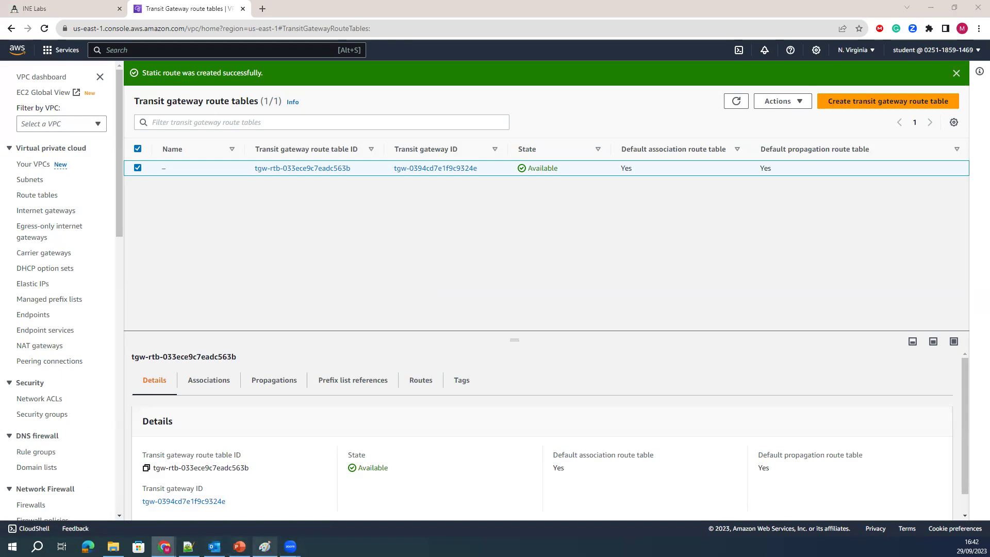
Step: Switch to Paint and undo all the green strokes plus the red line between the TGW and the Security Network
{"action": "left_click", "coordinate": [264, 546]}
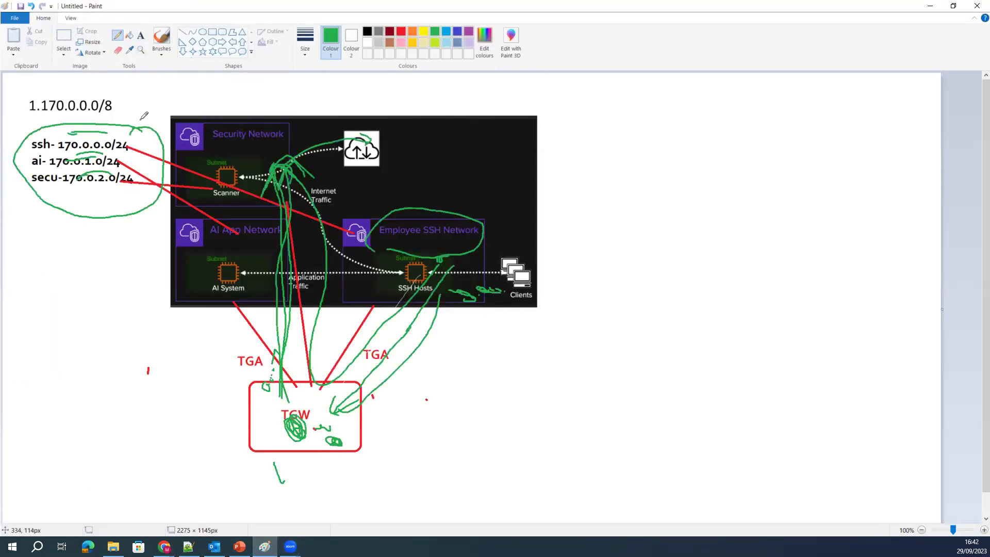
{"action": "key", "text": "ctrl+z"}
{"action": "key", "text": "ctrl+z"}
{"action": "key", "text": "ctrl+z"}
{"action": "key", "text": "ctrl+z"}
{"action": "key", "text": "ctrl+z"}
{"action": "key", "text": "ctrl+z"}
{"action": "key", "text": "ctrl+z"}
{"action": "key", "text": "ctrl+z"}
{"action": "key", "text": "ctrl+z"}
{"action": "key", "text": "ctrl+z"}
{"action": "key", "text": "ctrl+z"}
{"action": "key", "text": "ctrl+z"}
{"action": "key", "text": "ctrl+z"}
{"action": "key", "text": "ctrl+z"}
{"action": "key", "text": "ctrl+z"}
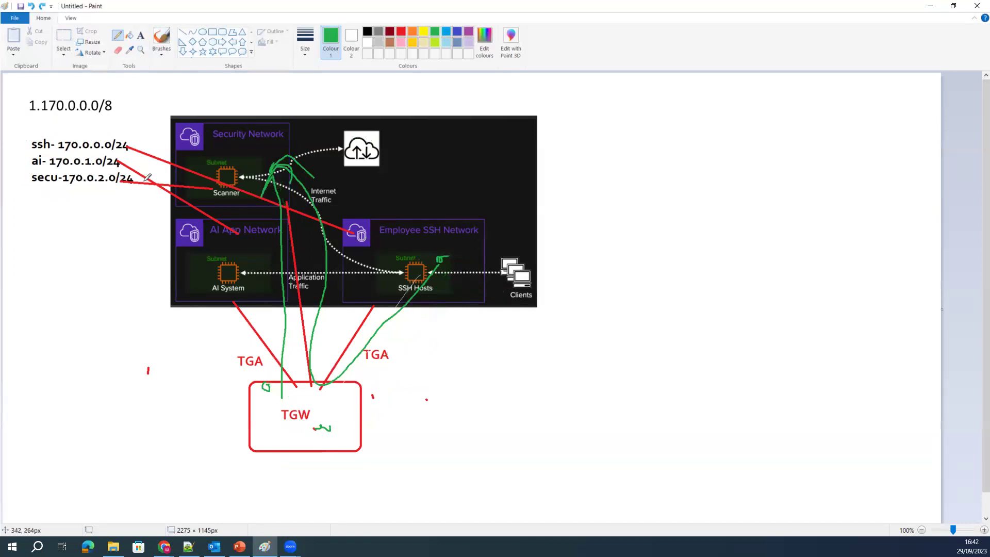
{"action": "key", "text": "ctrl+z"}
Step: Draw a green path from SSH Hosts through the TGW and Scanner to the internet icon, and circle the TGW box and the internet icon
{"action": "mouse_move", "coordinate": [400, 288]}
{"action": "left_mouse_down"}
{"action": "mouse_move", "coordinate": [341, 380]}
{"action": "mouse_move", "coordinate": [318, 393]}
{"action": "mouse_move", "coordinate": [252, 324]}
{"action": "mouse_move", "coordinate": [240, 181]}
{"action": "left_mouse_up"}
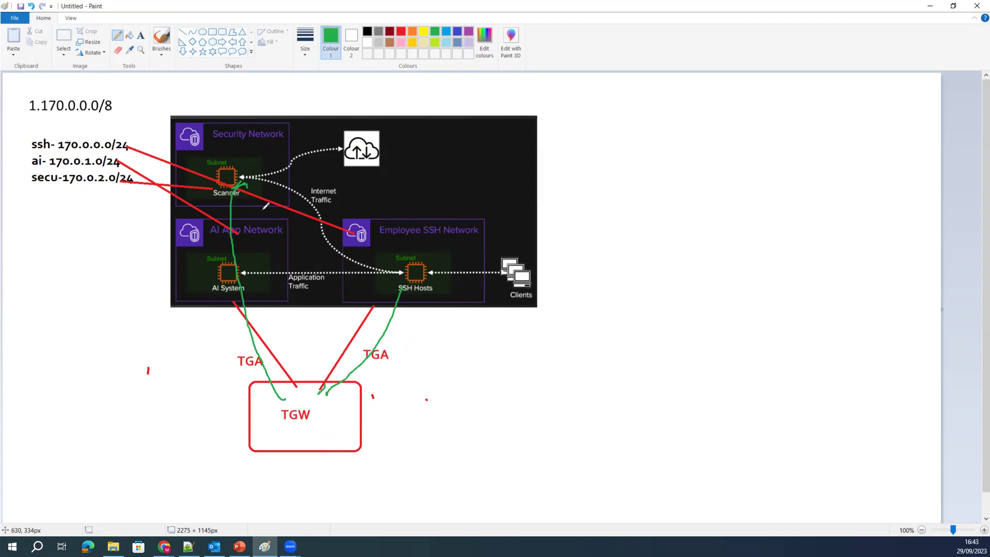
{"action": "mouse_move", "coordinate": [272, 170]}
{"action": "left_mouse_down"}
{"action": "mouse_move", "coordinate": [291, 149]}
{"action": "mouse_move", "coordinate": [370, 139]}
{"action": "left_mouse_up"}
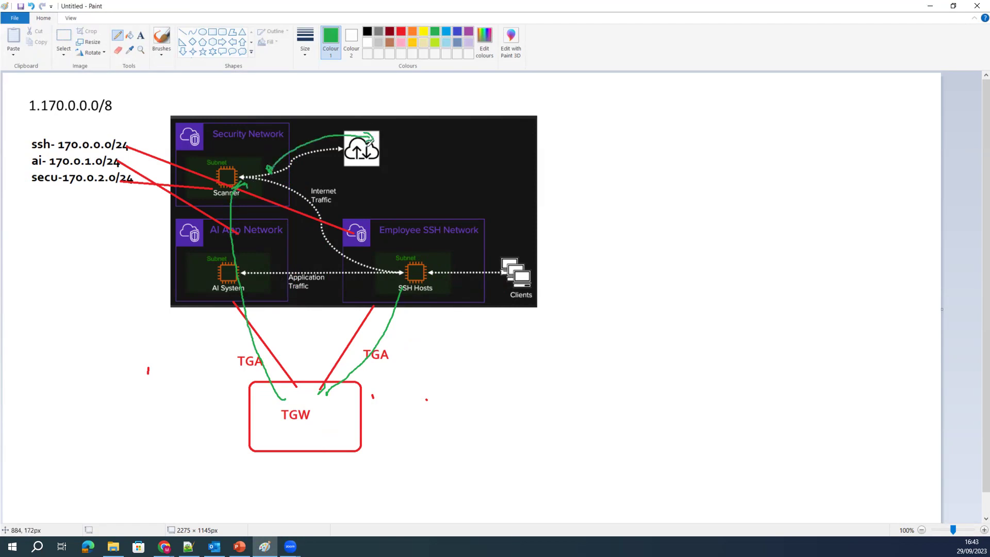
{"action": "mouse_move", "coordinate": [362, 379]}
{"action": "left_mouse_down"}
{"action": "mouse_move", "coordinate": [310, 375]}
{"action": "mouse_move", "coordinate": [230, 408]}
{"action": "mouse_move", "coordinate": [313, 464]}
{"action": "mouse_move", "coordinate": [353, 378]}
{"action": "left_mouse_up"}
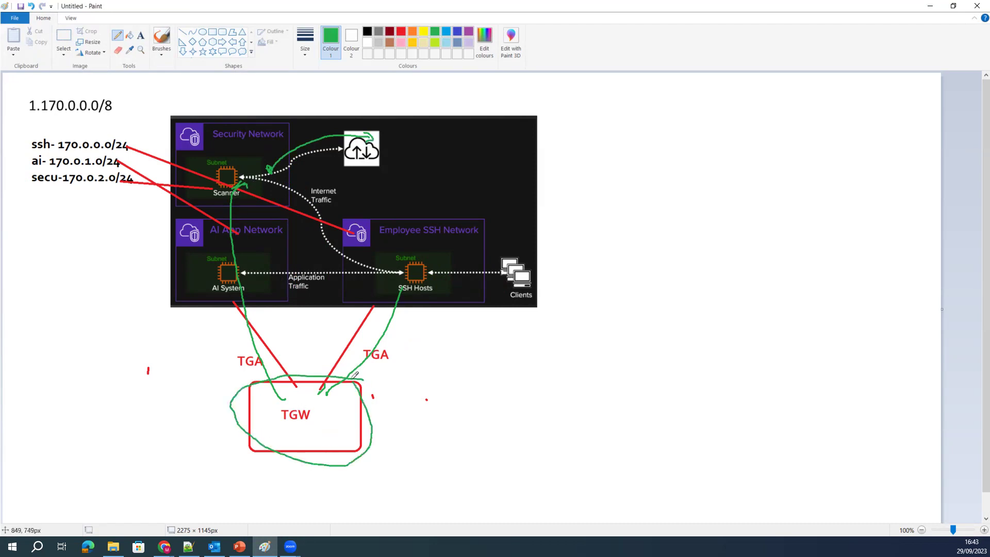
{"action": "mouse_move", "coordinate": [361, 126]}
{"action": "left_mouse_down"}
{"action": "mouse_move", "coordinate": [332, 138]}
{"action": "mouse_move", "coordinate": [390, 157]}
{"action": "mouse_move", "coordinate": [341, 156]}
{"action": "left_mouse_up"}
{"action": "left_click_drag", "start_coordinate": [271, 169], "coordinate": [346, 144]}
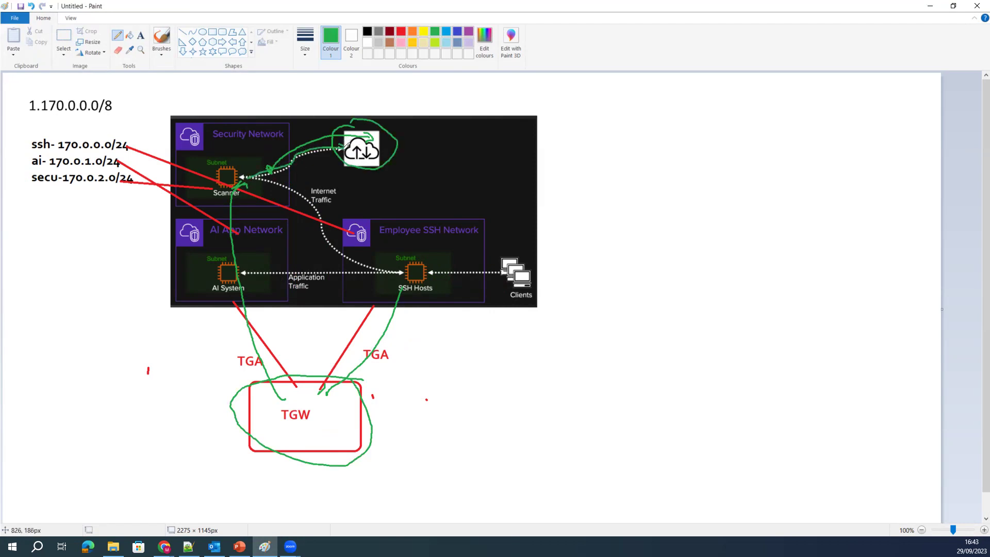
{"action": "left_click_drag", "start_coordinate": [247, 154], "coordinate": [338, 142]}
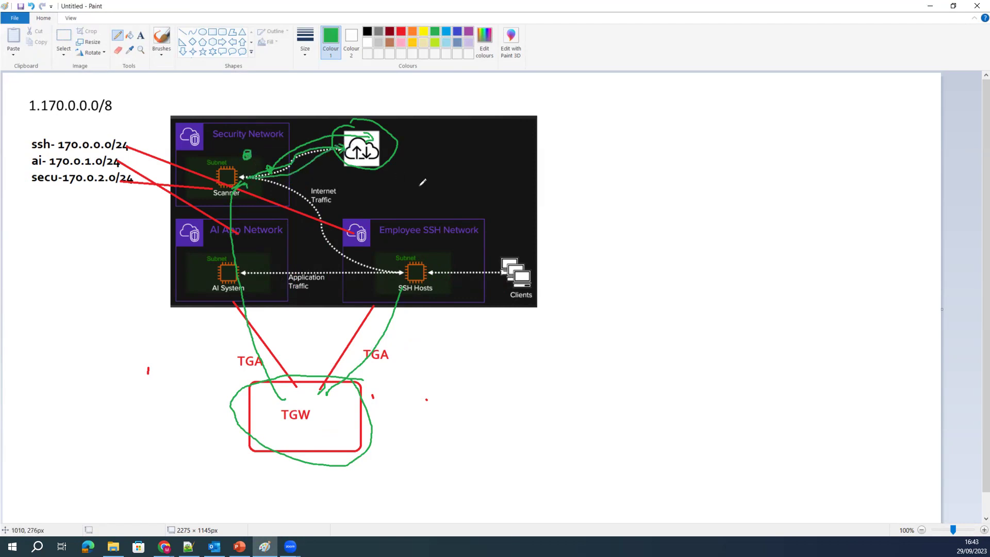
Step: Return to the VPC console and create an internet gateway named Security-Scanner-IGW
{"action": "left_click", "coordinate": [929, 6]}
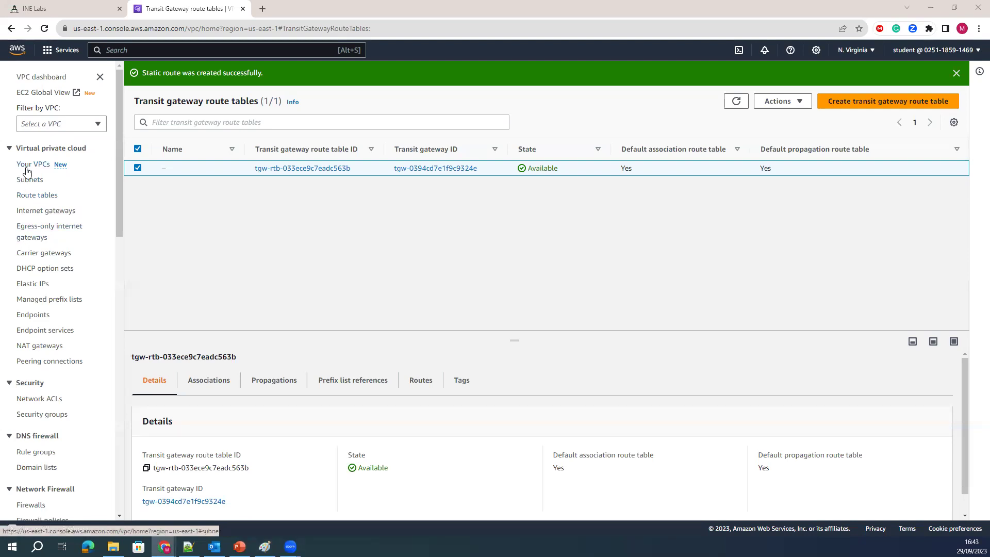
{"action": "left_click", "coordinate": [39, 212]}
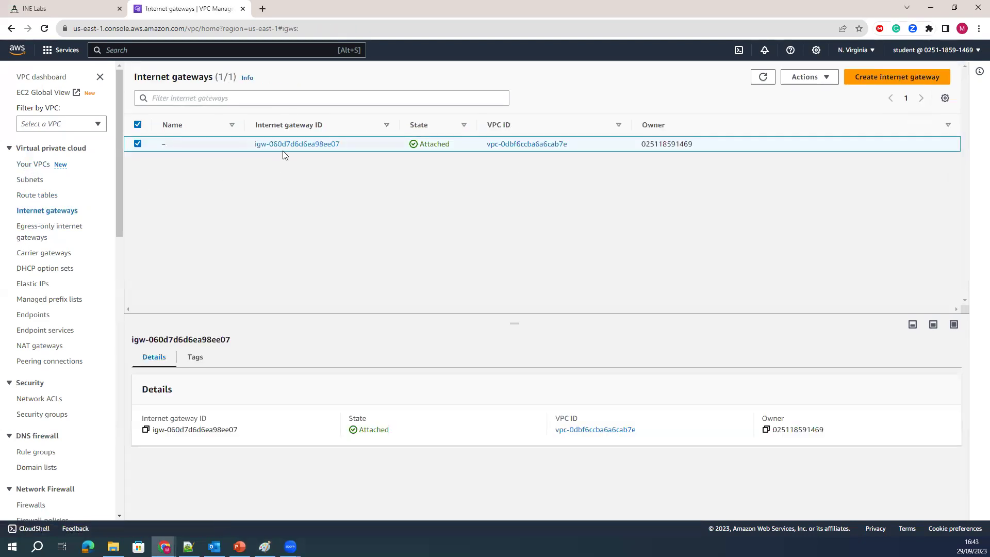
{"action": "left_click", "coordinate": [855, 83]}
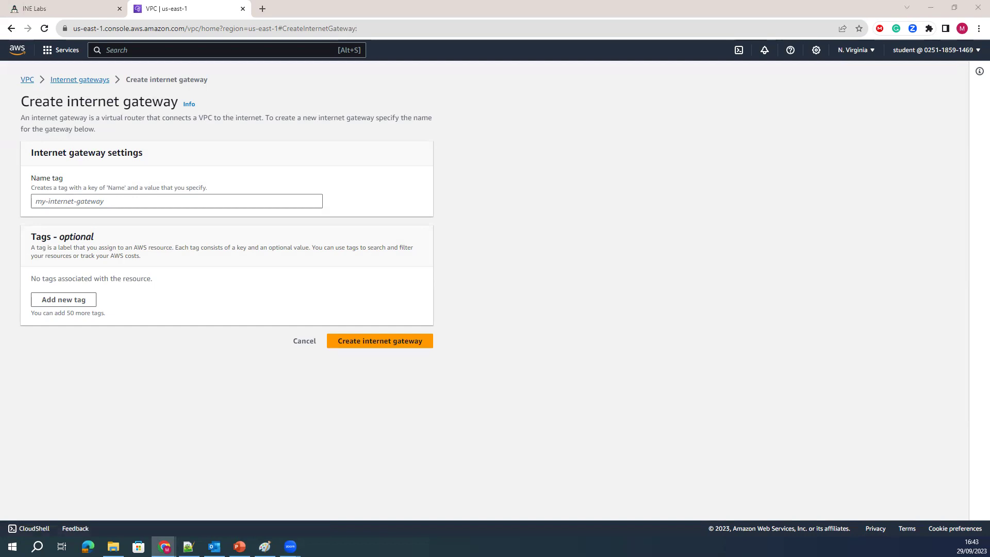
{"action": "left_click", "coordinate": [93, 203]}
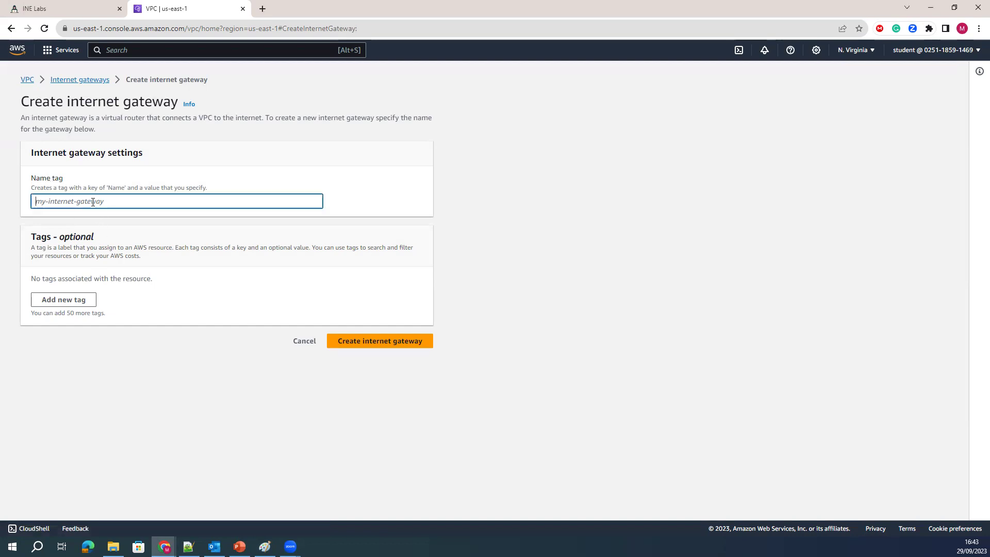
{"action": "type", "text": "Security-Scanner-IGW"}
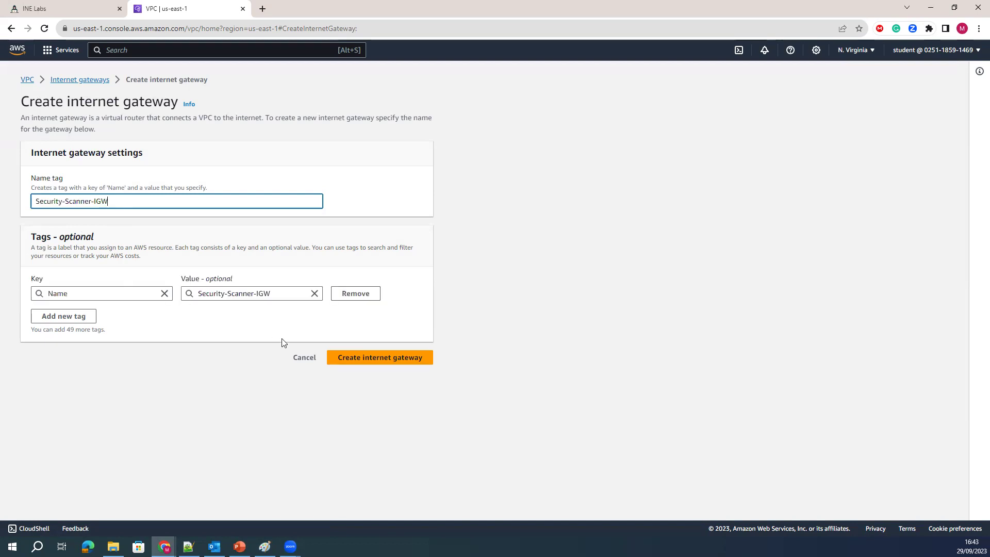
{"action": "left_click", "coordinate": [354, 358]}
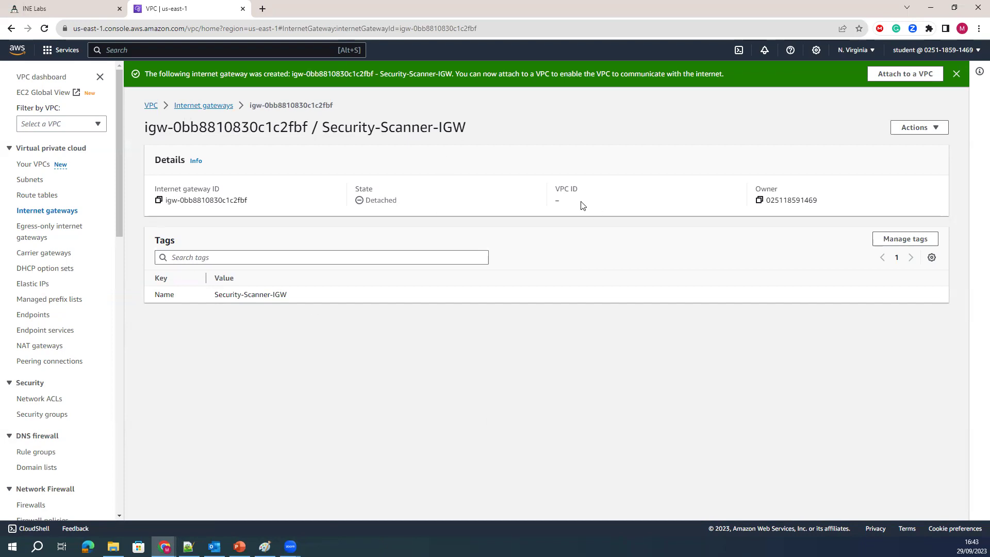
Step: Attach the Security-Scanner-IGW internet gateway to the Security Scanner VPC
{"action": "double_click", "coordinate": [533, 196]}
{"action": "left_click_drag", "start_coordinate": [412, 204], "coordinate": [347, 201]}
{"action": "left_click", "coordinate": [914, 127]}
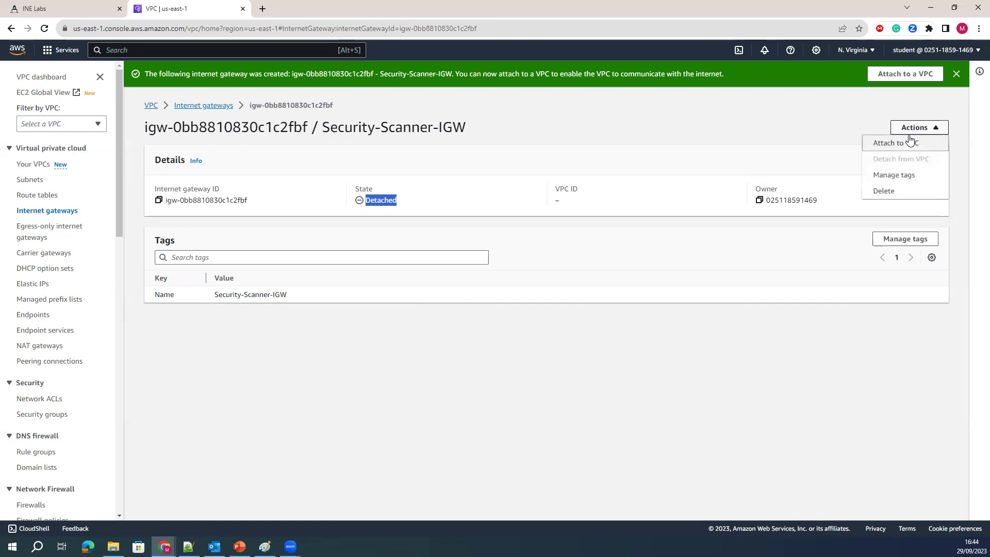
{"action": "left_click", "coordinate": [896, 144]}
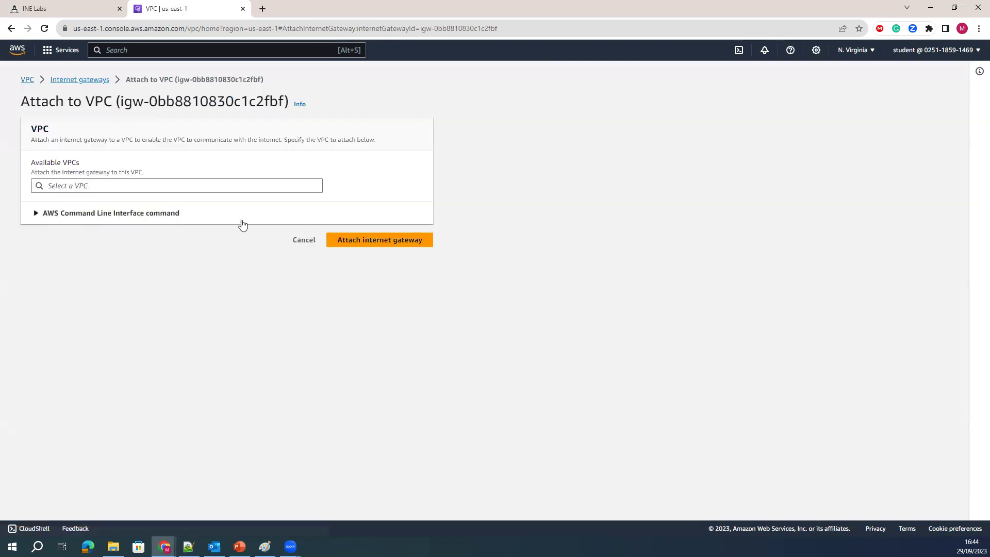
{"action": "left_click", "coordinate": [138, 189]}
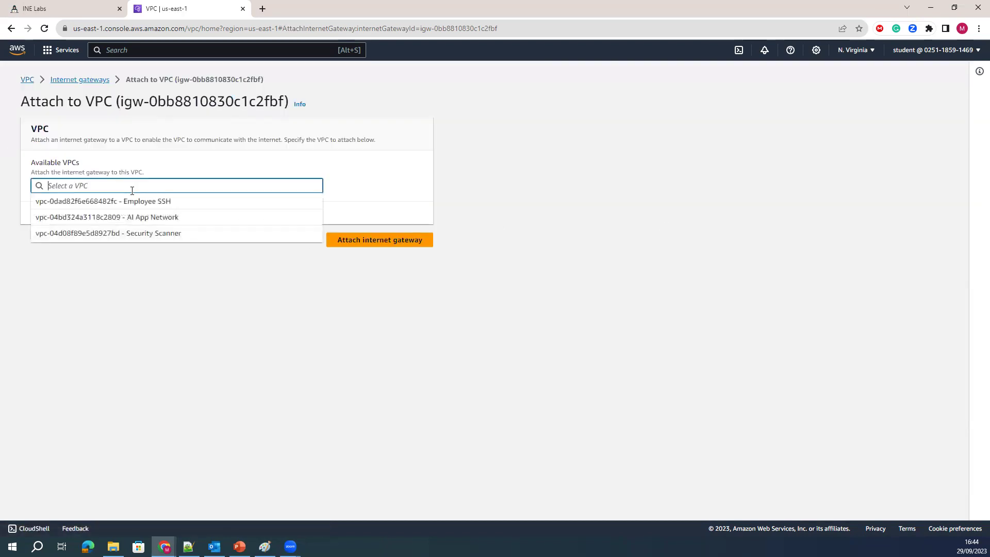
{"action": "left_click", "coordinate": [131, 233]}
{"action": "left_click", "coordinate": [351, 244]}
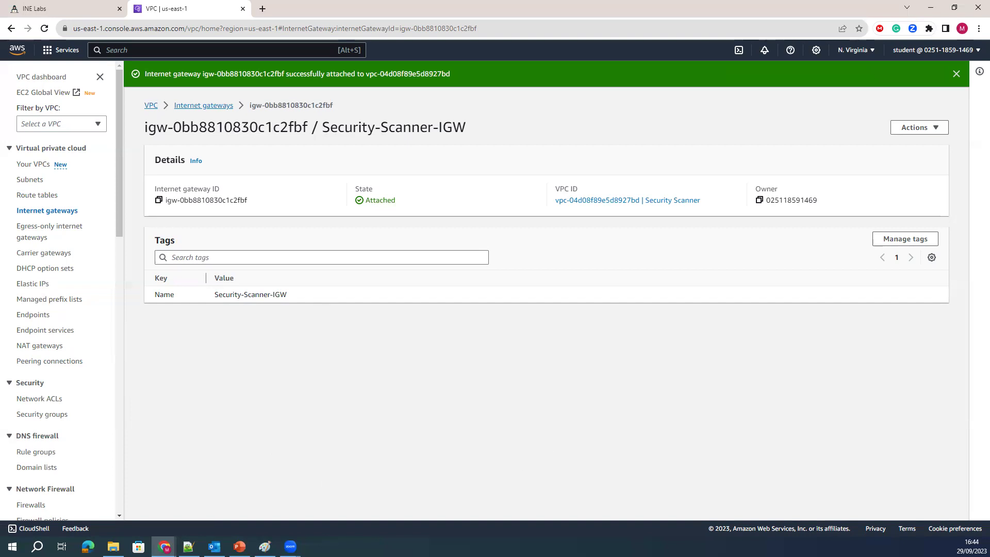
Step: Switch to Paint, draw a green arrow from the Scanner over the internet icon, and return to the VPC console
{"action": "left_click", "coordinate": [265, 546]}
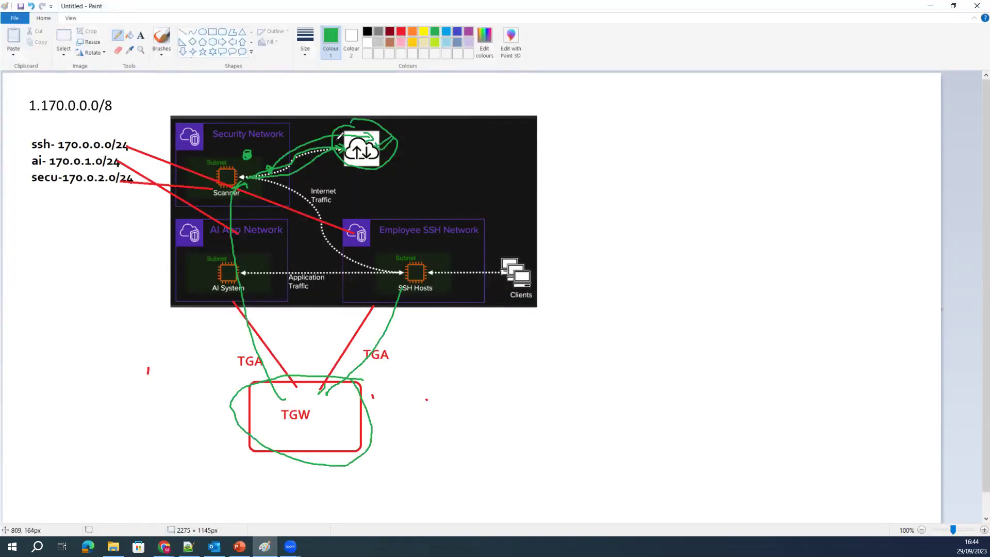
{"action": "mouse_move", "coordinate": [281, 152]}
{"action": "left_mouse_down"}
{"action": "mouse_move", "coordinate": [254, 171]}
{"action": "mouse_move", "coordinate": [238, 153]}
{"action": "mouse_move", "coordinate": [242, 135]}
{"action": "mouse_move", "coordinate": [361, 107]}
{"action": "mouse_move", "coordinate": [343, 96]}
{"action": "mouse_move", "coordinate": [354, 113]}
{"action": "left_mouse_up"}
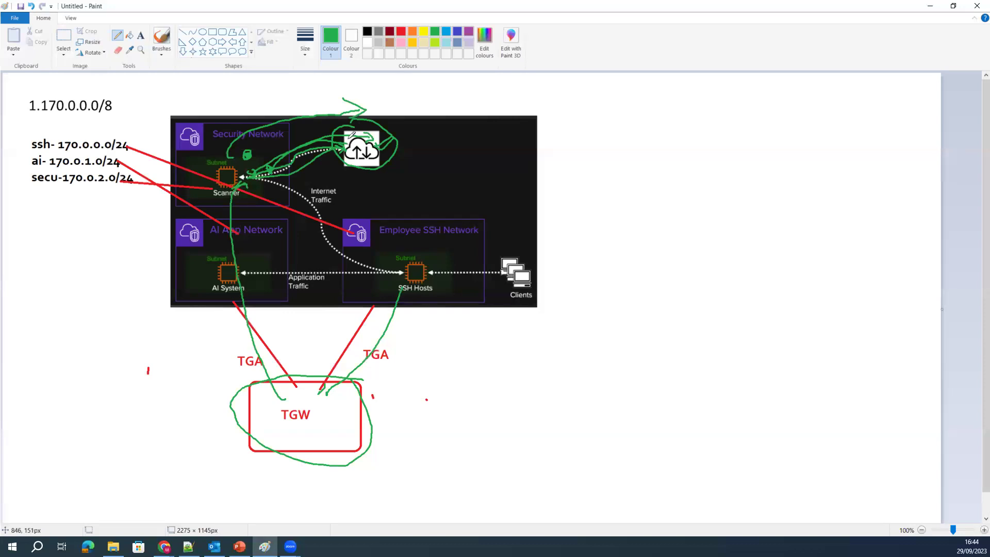
{"action": "left_click", "coordinate": [931, 8]}
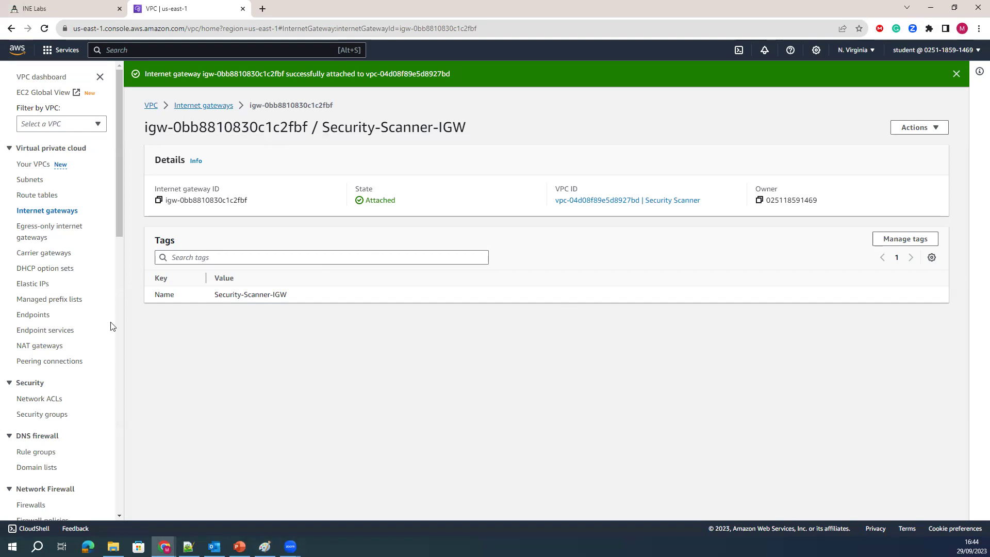
{"action": "left_click", "coordinate": [26, 201]}
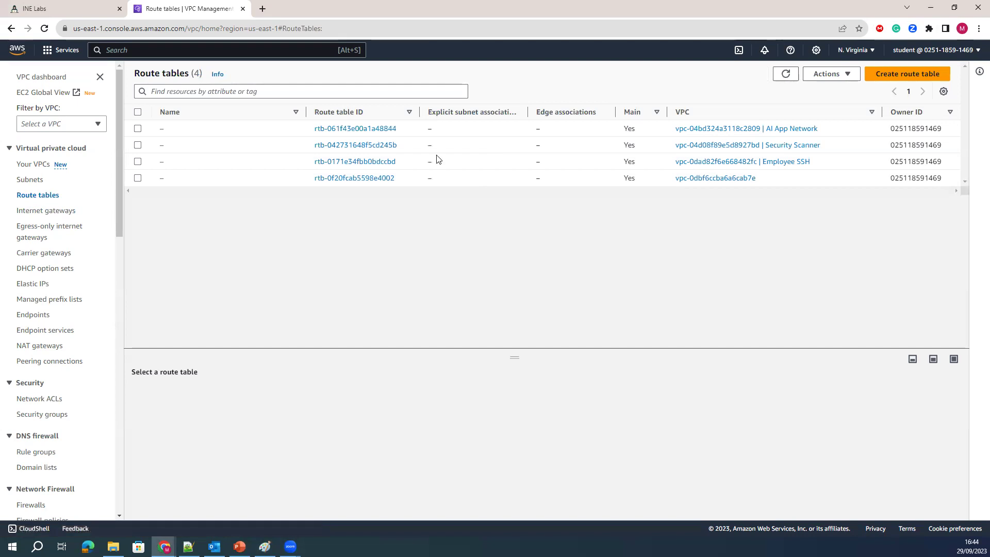
{"action": "left_click", "coordinate": [879, 75]}
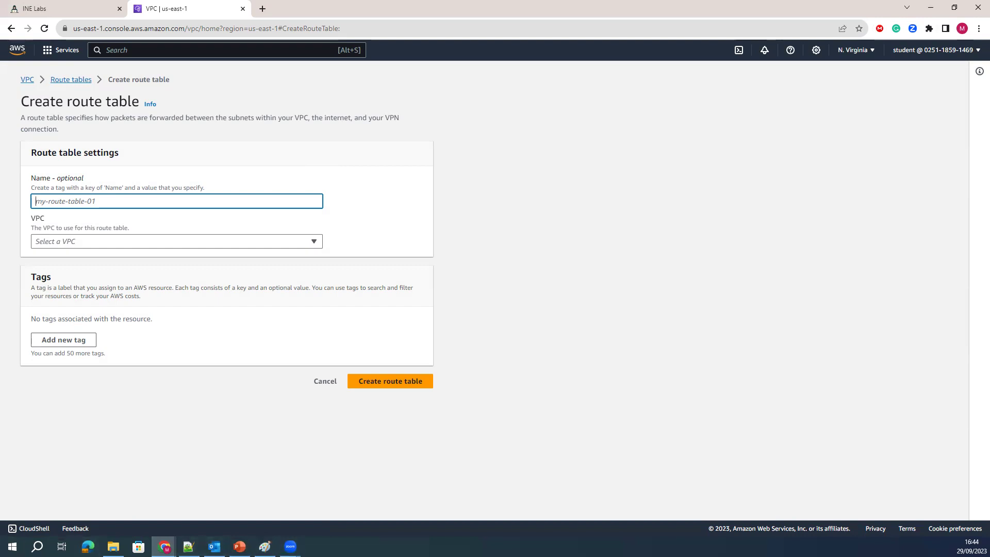
{"action": "left_click", "coordinate": [323, 382]}
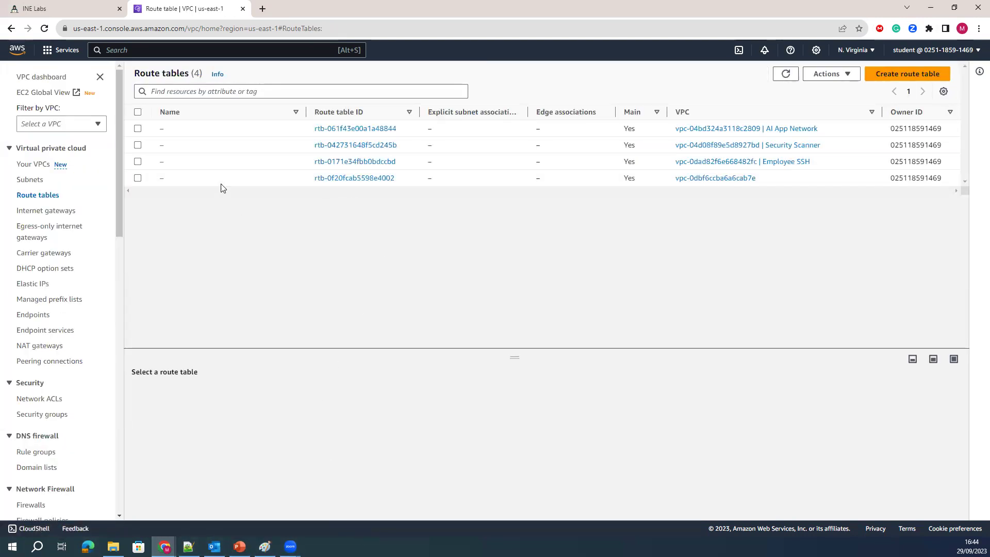
Step: Examine the Security Scanner VPC's details, resource map, CIDRs, flow logs and tags for its route table and internet gateway connection
{"action": "left_click", "coordinate": [734, 149]}
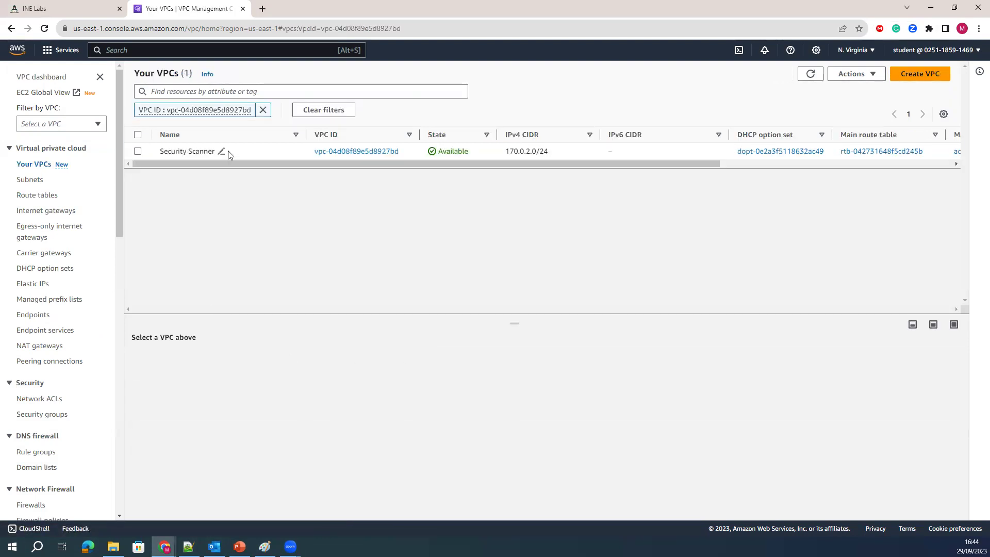
{"action": "left_click", "coordinate": [138, 151]}
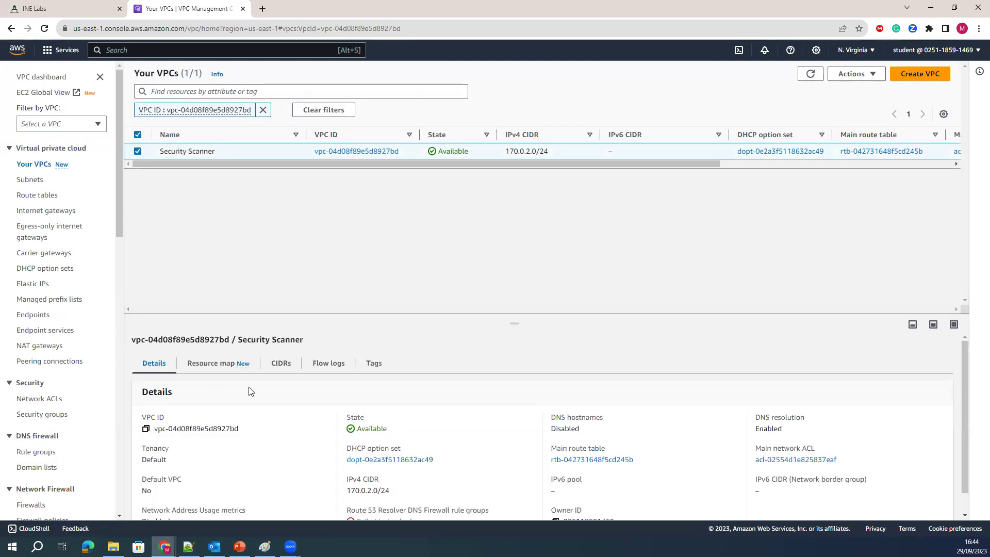
{"action": "scroll", "coordinate": [283, 368], "scroll_direction": "down", "scroll_amount": 2}
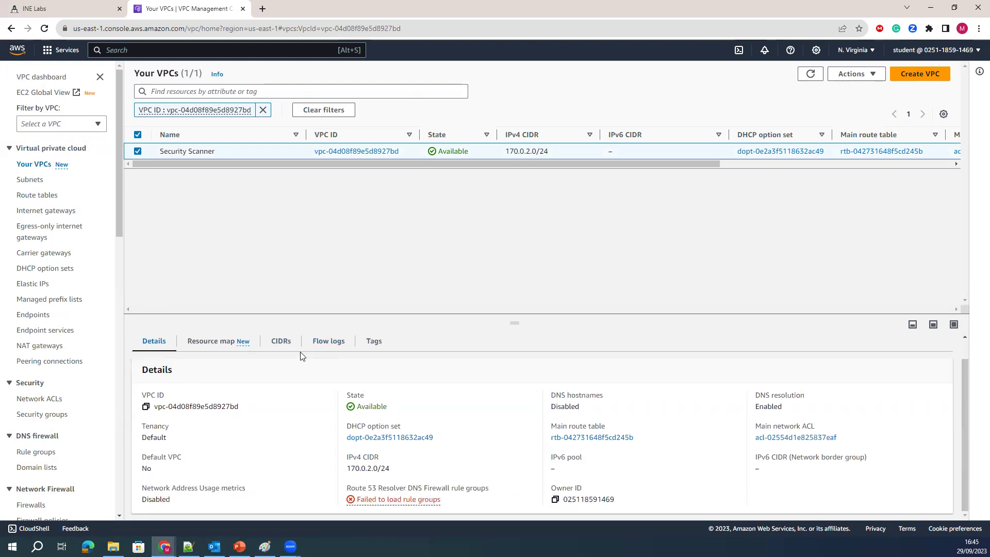
{"action": "left_click", "coordinate": [42, 196]}
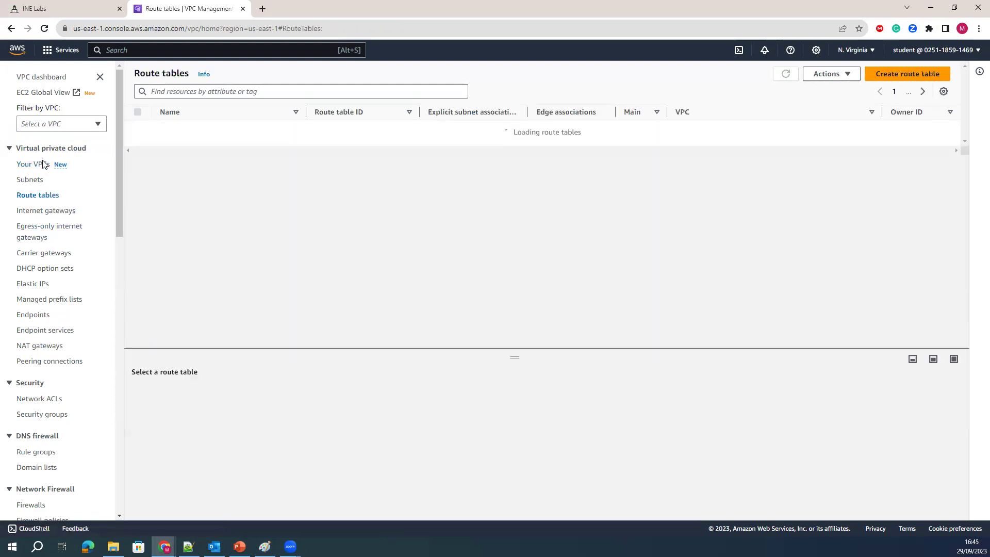
{"action": "left_click", "coordinate": [42, 164]}
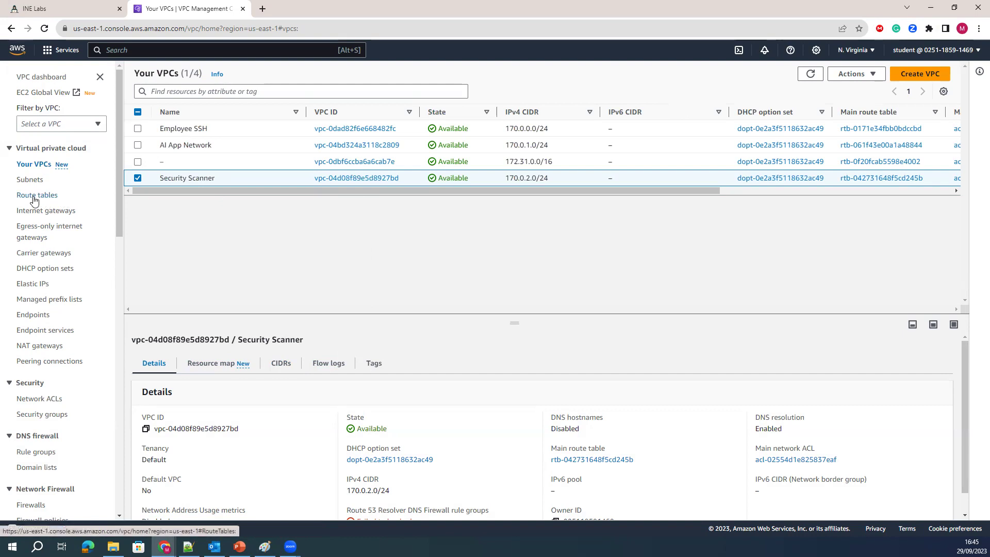
{"action": "left_click", "coordinate": [222, 367]}
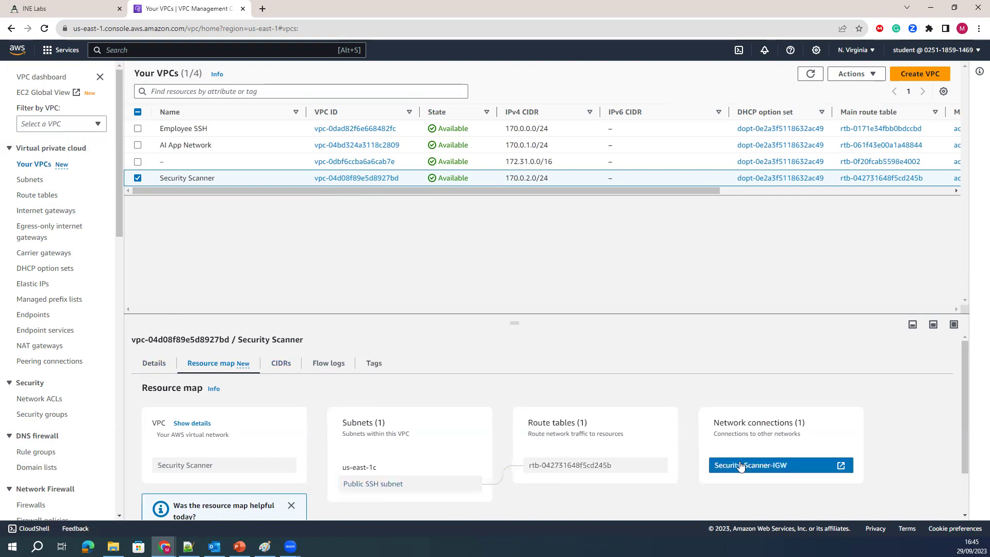
{"action": "scroll", "coordinate": [712, 464], "scroll_direction": "down", "scroll_amount": 1}
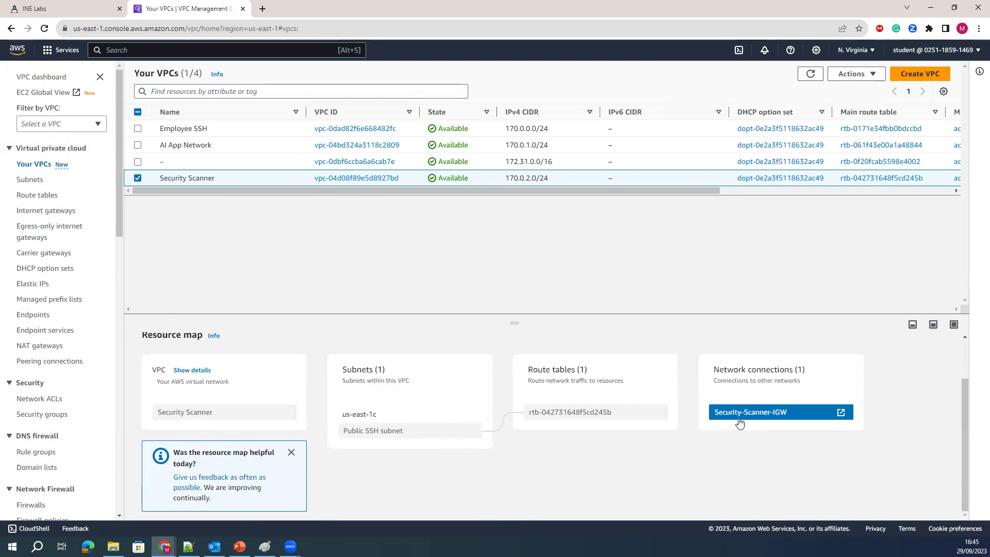
{"action": "scroll", "coordinate": [216, 364], "scroll_direction": "up", "scroll_amount": 1}
{"action": "left_click", "coordinate": [281, 363]}
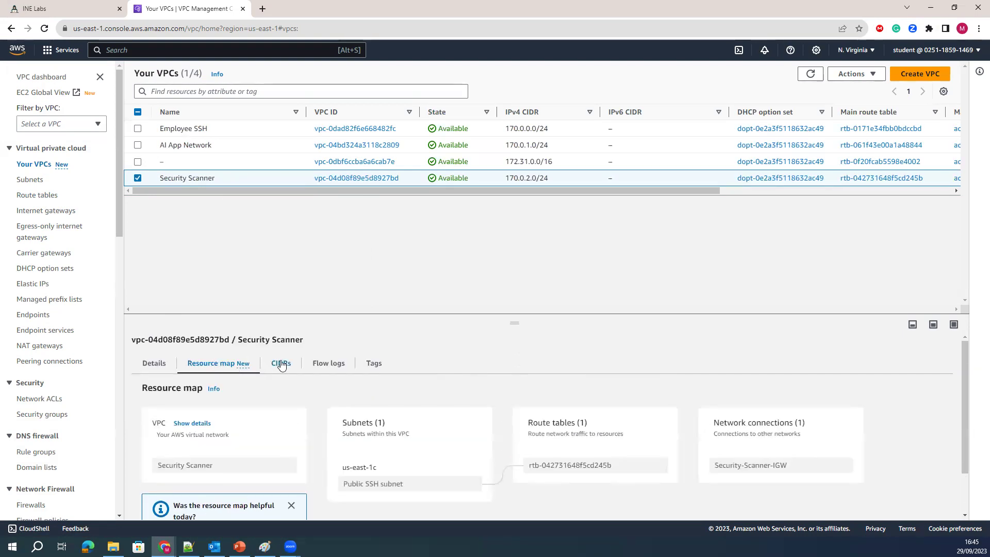
{"action": "left_click", "coordinate": [315, 363]}
{"action": "left_click", "coordinate": [371, 363]}
{"action": "left_click", "coordinate": [150, 367]}
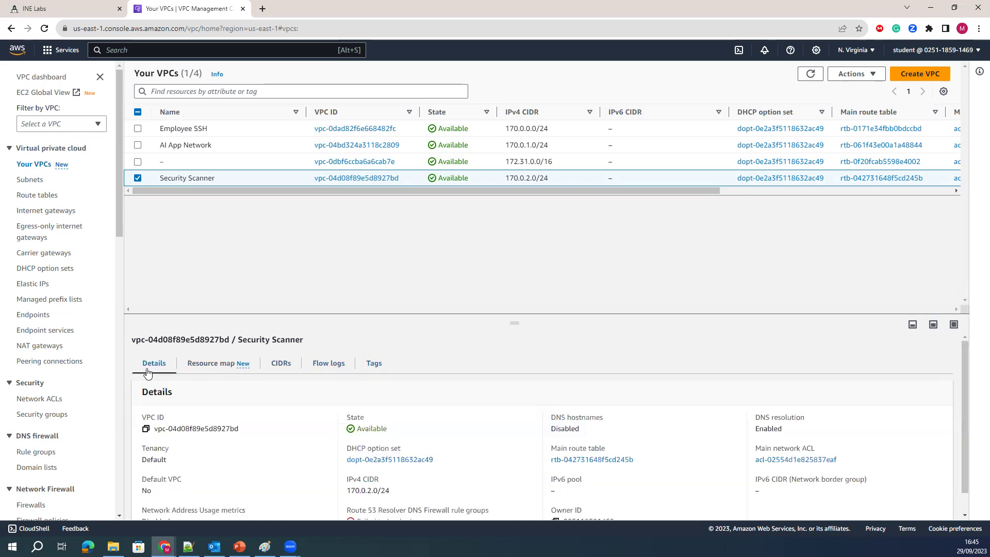
{"action": "scroll", "coordinate": [299, 382], "scroll_direction": "down", "scroll_amount": 1}
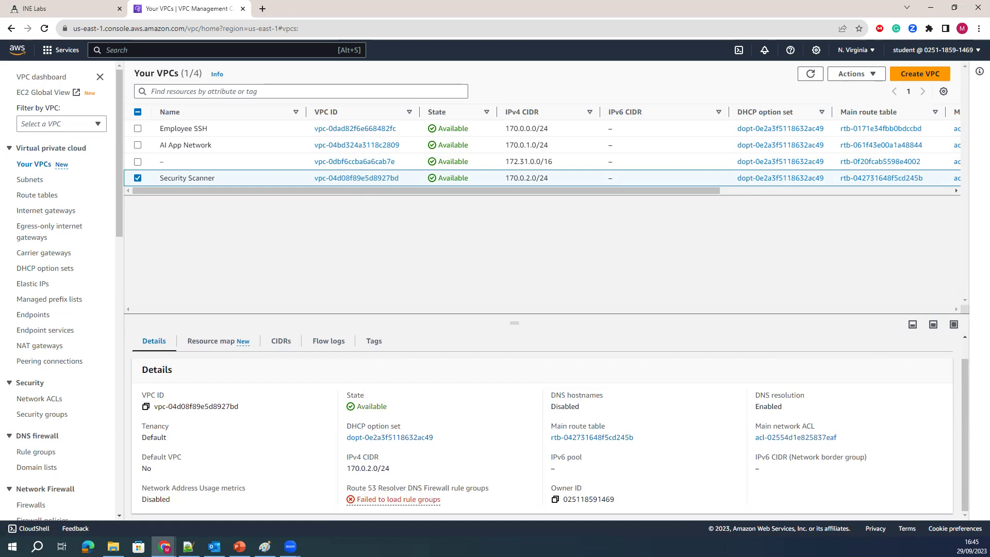
Step: Edit the routes of the Security Scanner VPC's main route table and add a route with destination 0.0.0.0/0
{"action": "left_click", "coordinate": [43, 196]}
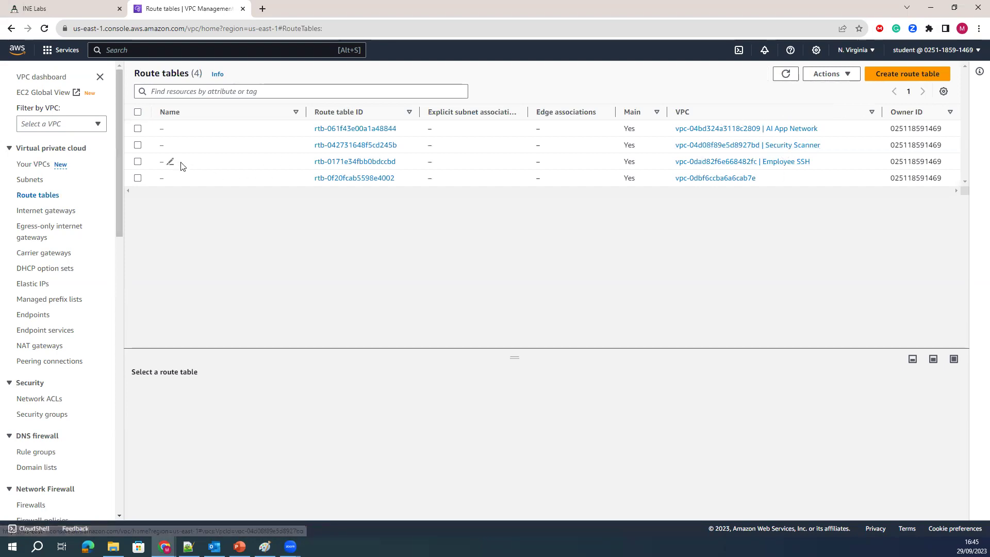
{"action": "left_click", "coordinate": [138, 145]}
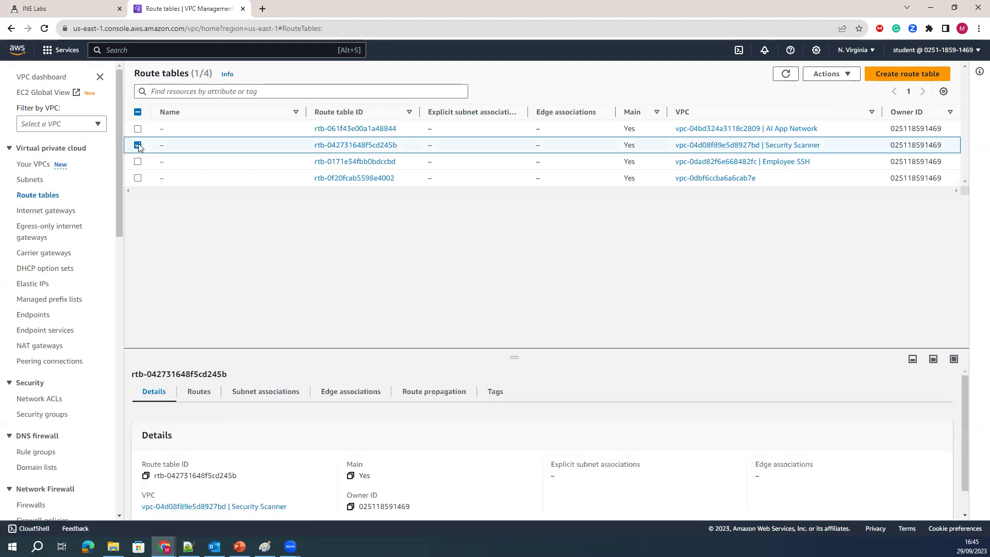
{"action": "left_click", "coordinate": [197, 397]}
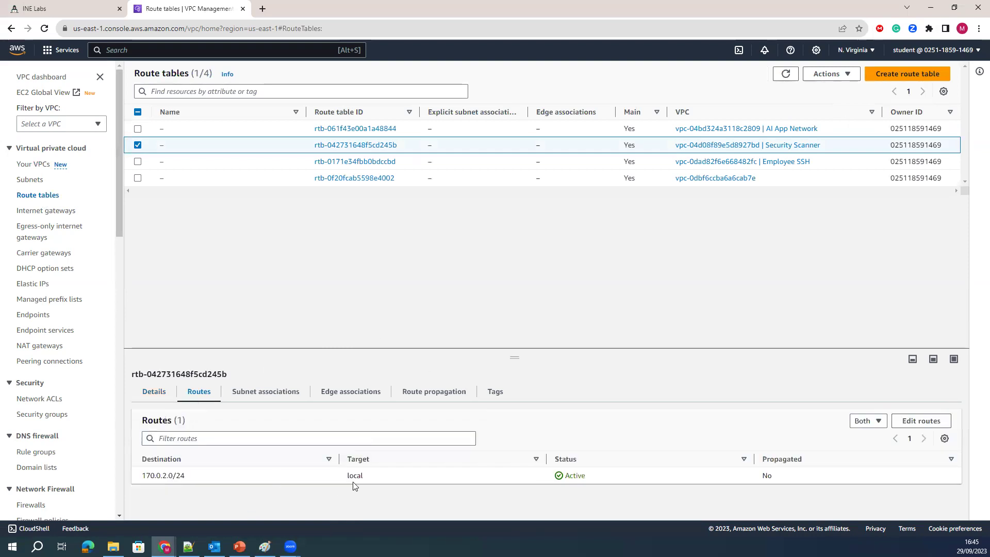
{"action": "left_click_drag", "start_coordinate": [215, 474], "coordinate": [121, 469]}
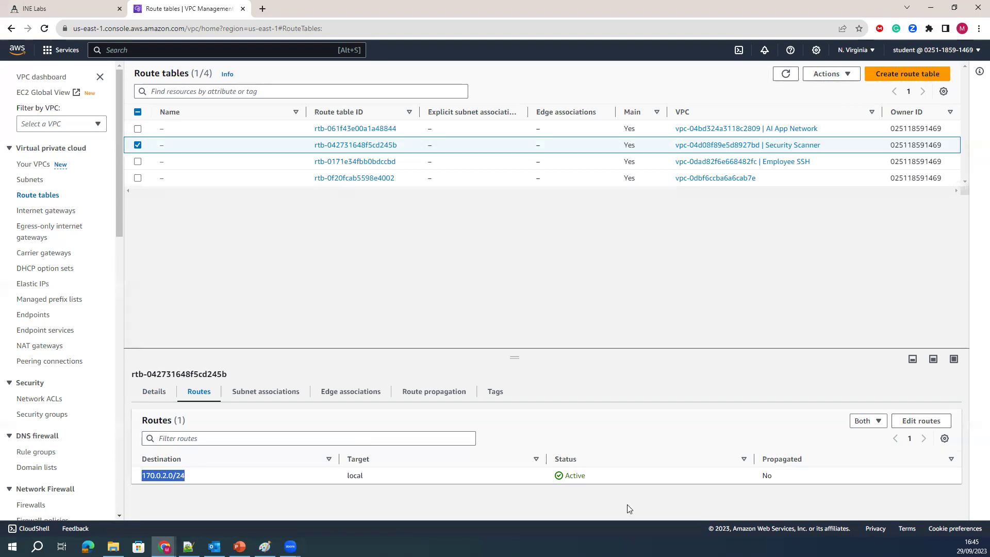
{"action": "left_click", "coordinate": [913, 420]}
{"action": "left_click", "coordinate": [66, 197]}
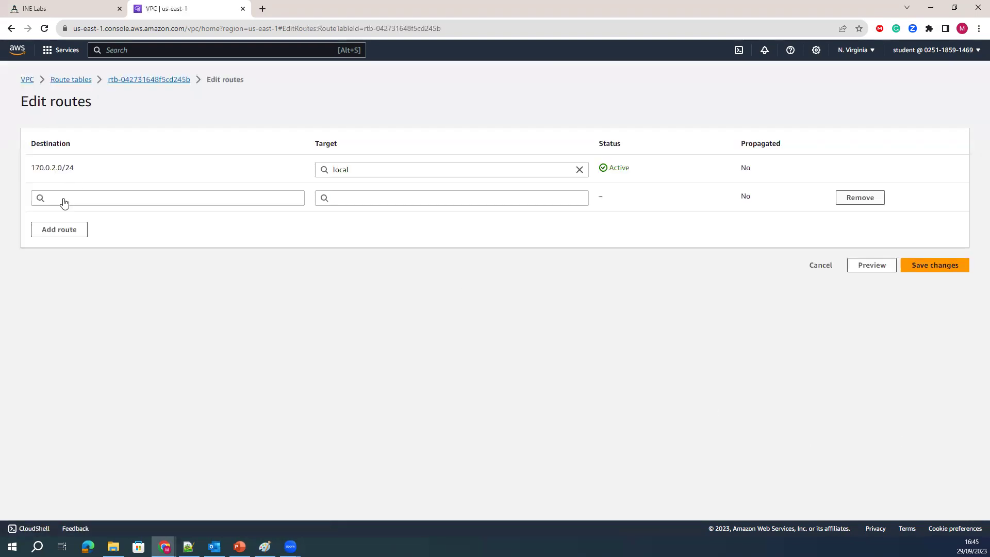
{"action": "left_click", "coordinate": [77, 198]}
{"action": "left_click", "coordinate": [79, 215]}
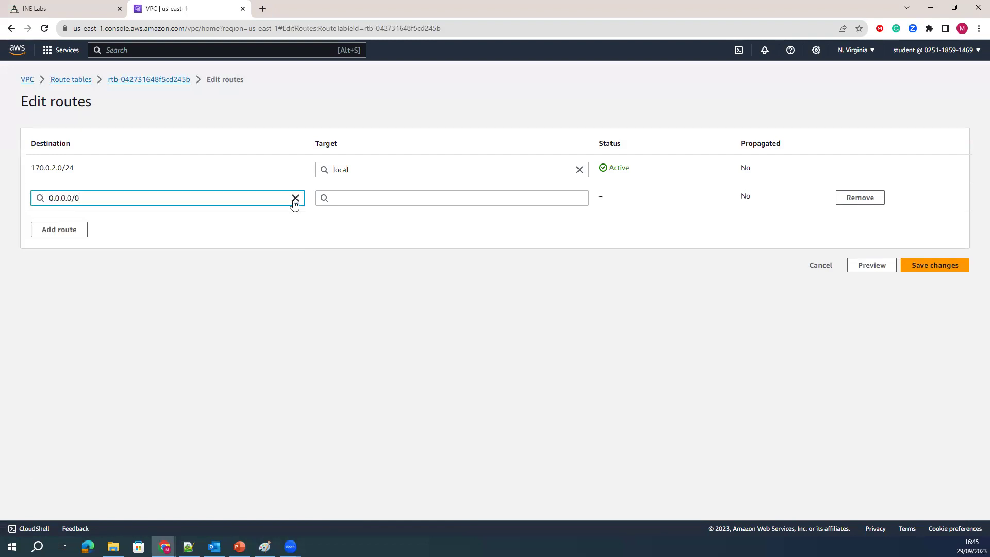
Step: Target the new 0.0.0.0/0 route at the Security-Scanner-IGW internet gateway and save the route changes
{"action": "left_click", "coordinate": [375, 198]}
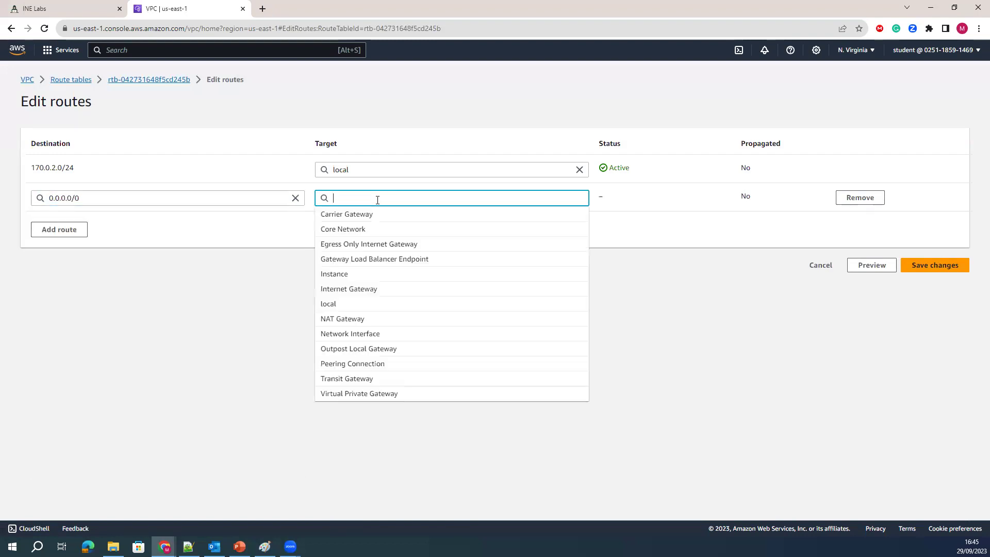
{"action": "left_click", "coordinate": [360, 289]}
{"action": "left_click", "coordinate": [422, 215]}
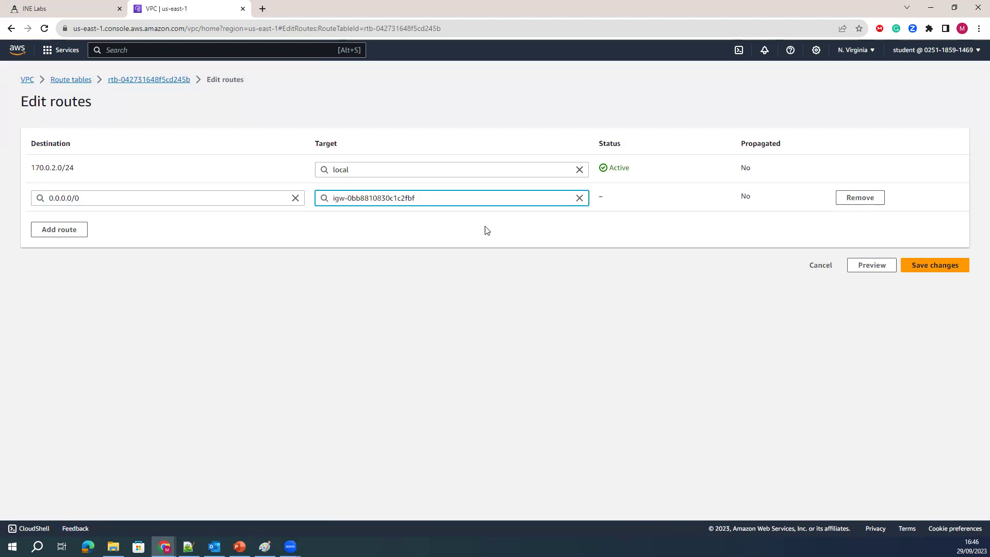
{"action": "left_click", "coordinate": [579, 198]}
{"action": "type", "text": "igw-"}
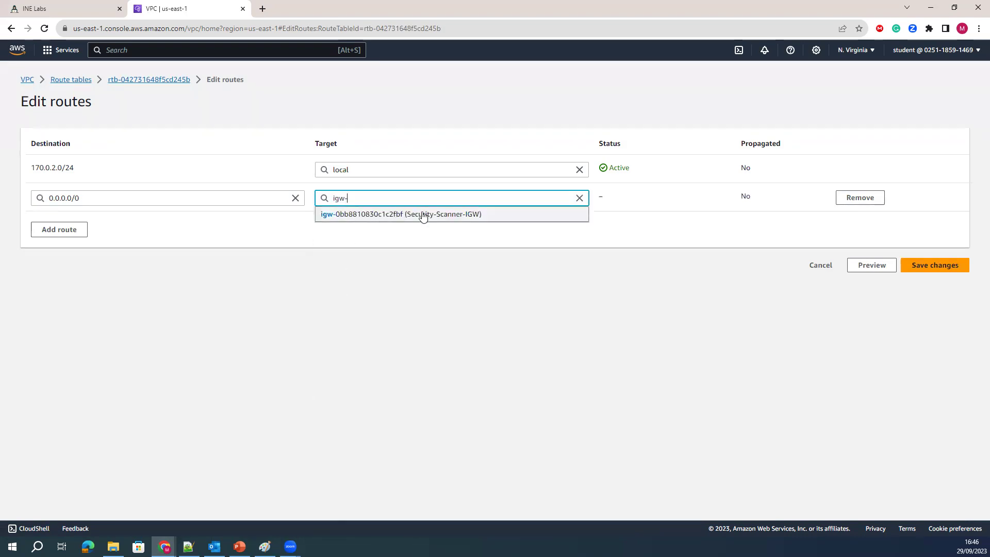
{"action": "left_click", "coordinate": [423, 214]}
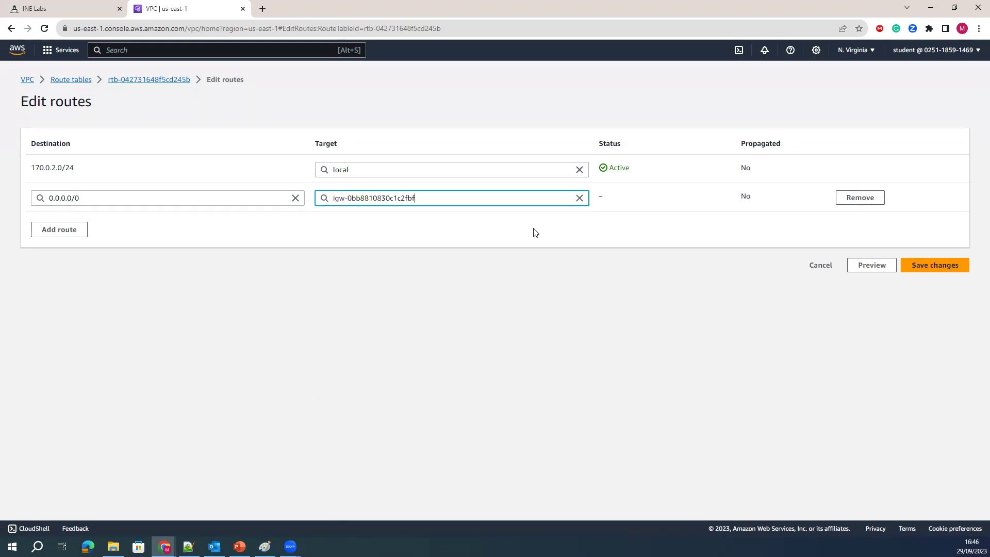
{"action": "left_click", "coordinate": [928, 262]}
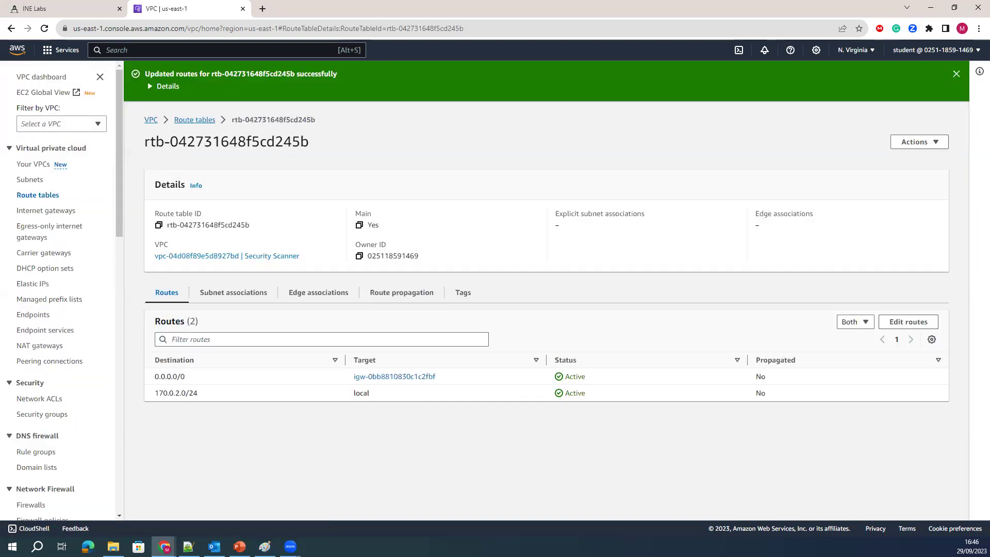
Step: Switch to Paint and undo the green traffic strokes and the red lines linking the address ranges to the networks
{"action": "left_click", "coordinate": [265, 546]}
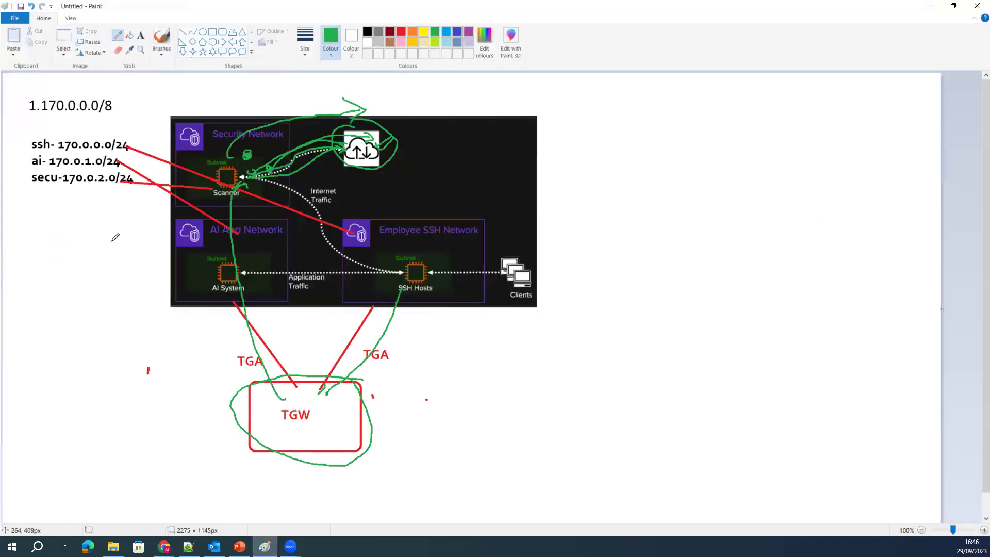
{"action": "key", "text": "ctrl+z"}
{"action": "key", "text": "ctrl+z"}
{"action": "key", "text": "ctrl+z"}
{"action": "key", "text": "ctrl+z"}
{"action": "key", "text": "ctrl+z"}
{"action": "key", "text": "ctrl+z"}
{"action": "key", "text": "ctrl+z"}
{"action": "key", "text": "ctrl+z"}
{"action": "key", "text": "ctrl+z"}
{"action": "key", "text": "ctrl+z"}
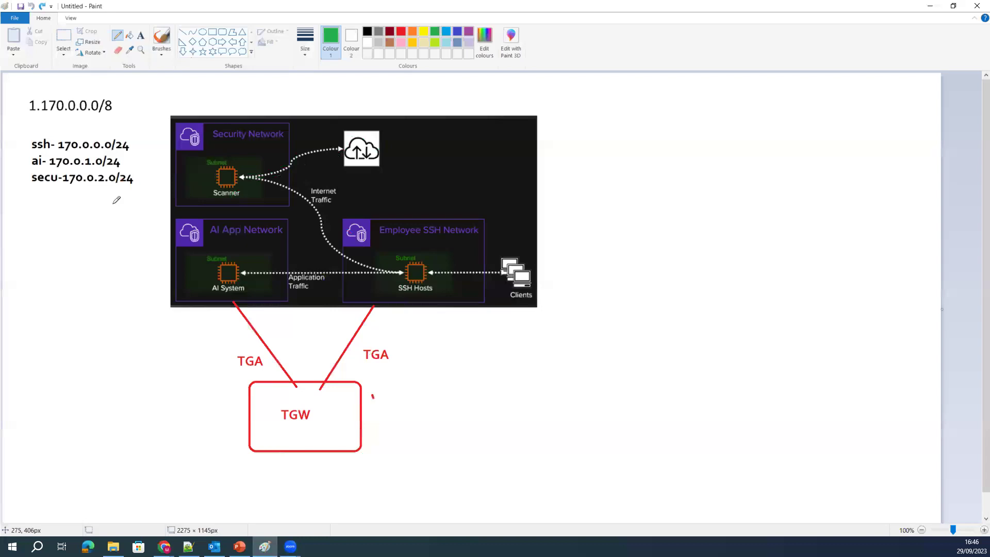
Step: Start a green text note in the blank area beside the network diagram reading "created 3 vpc on aws"
{"action": "left_click", "coordinate": [141, 36]}
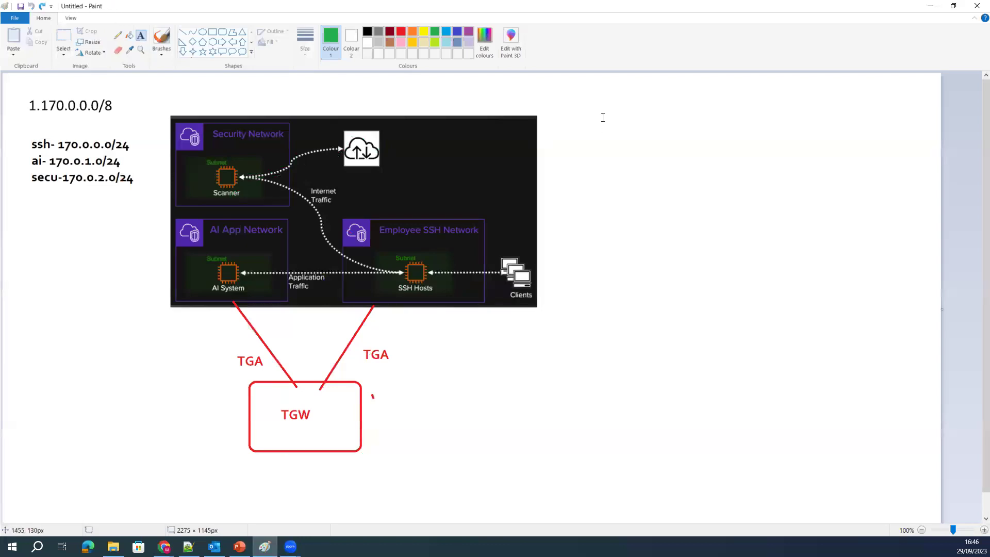
{"action": "left_click", "coordinate": [681, 144]}
{"action": "type", "text": "created"}
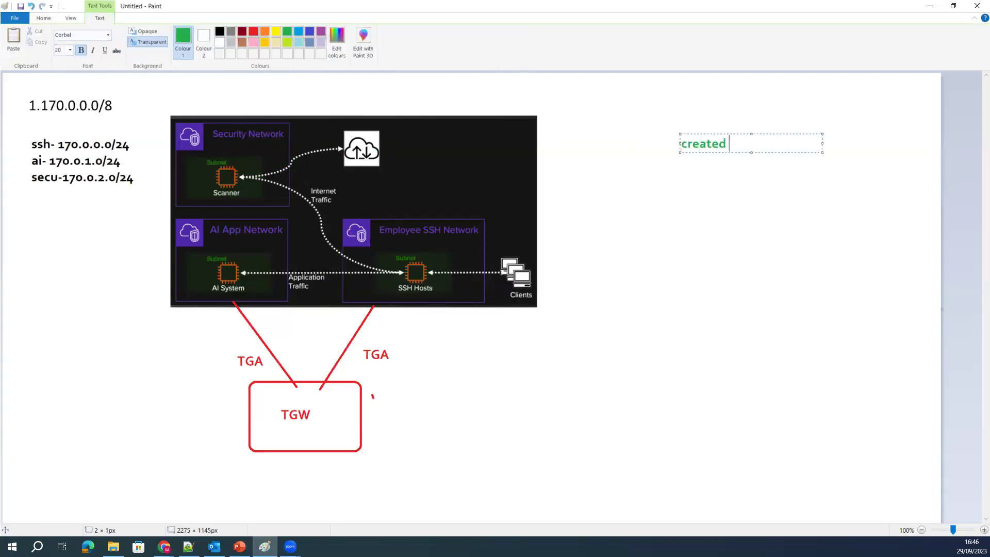
{"action": "type", "text": " 3 vpc on saws"}
Step: Add a second line to the green note reading "created ipam(ip pool)"
{"action": "key", "text": "Return"}
{"action": "type", "text": "creat"}
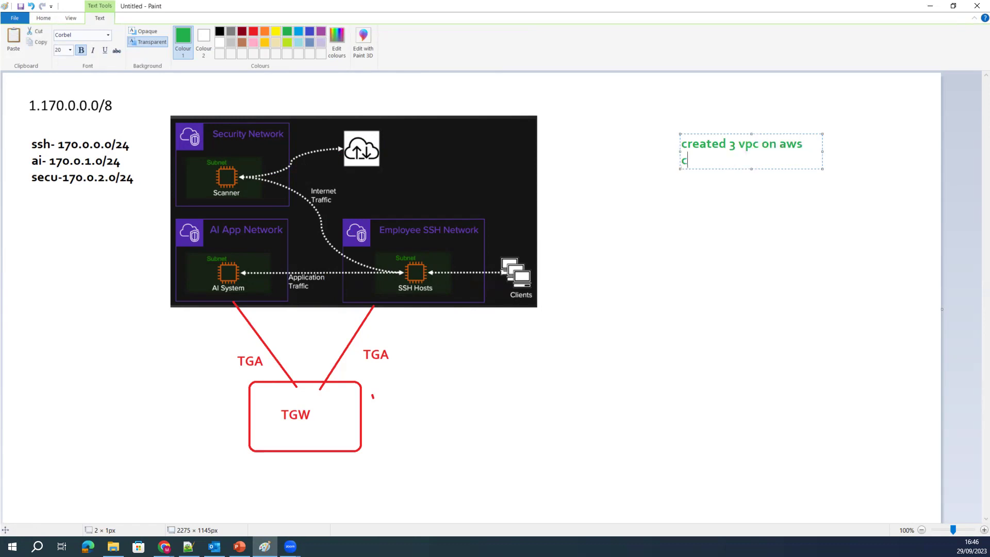
{"action": "type", "text": "ed ipmi"}
{"action": "key", "text": "BackSpace"}
{"action": "key", "text": "BackSpace"}
{"action": "type", "text": "a"}
{"action": "key", "text": "BackSpace"}
{"action": "type", "text": "pam(ip pool)"}
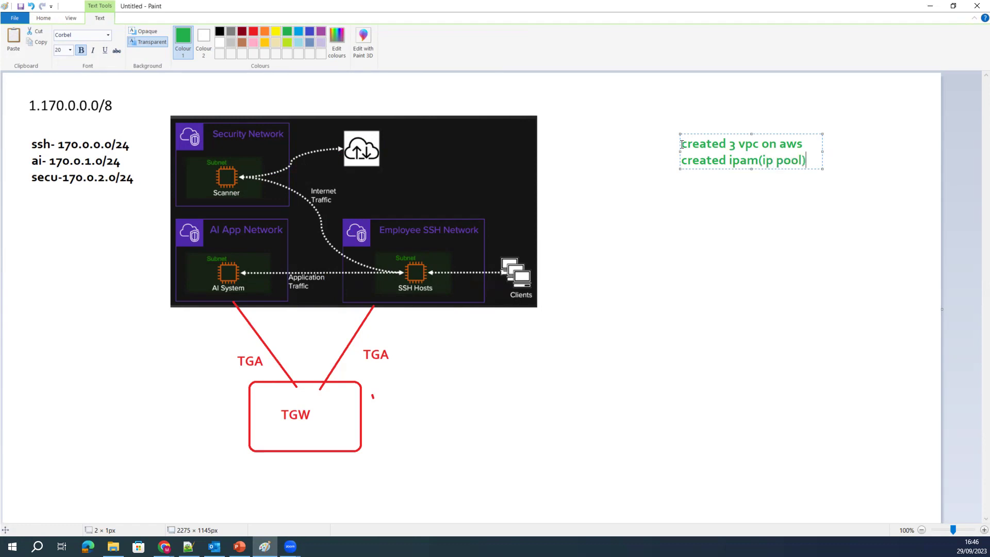
Step: Add a third line to the green note beginning with "public ip"
{"action": "key", "text": "Return"}
{"action": "type", "text": "public"}
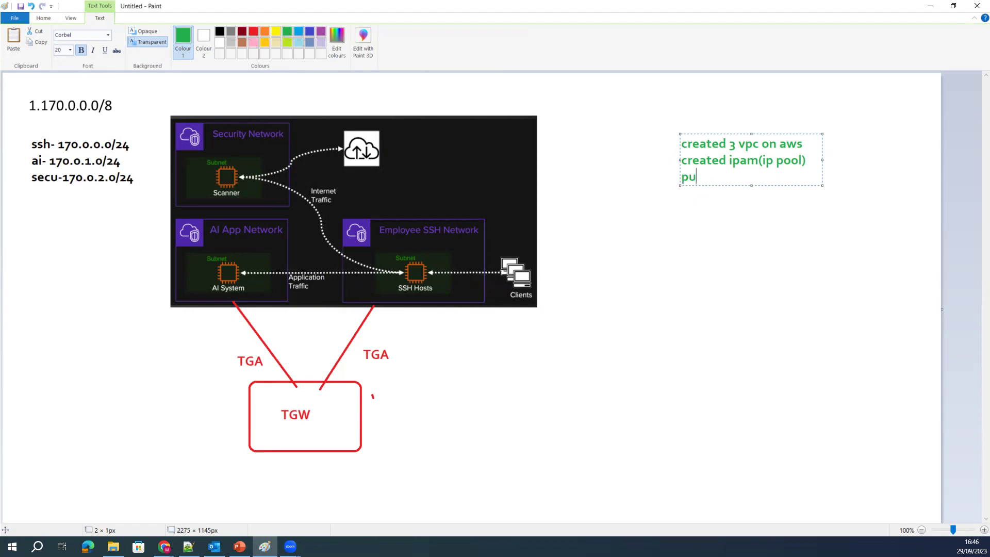
{"action": "type", "text": " ip"}
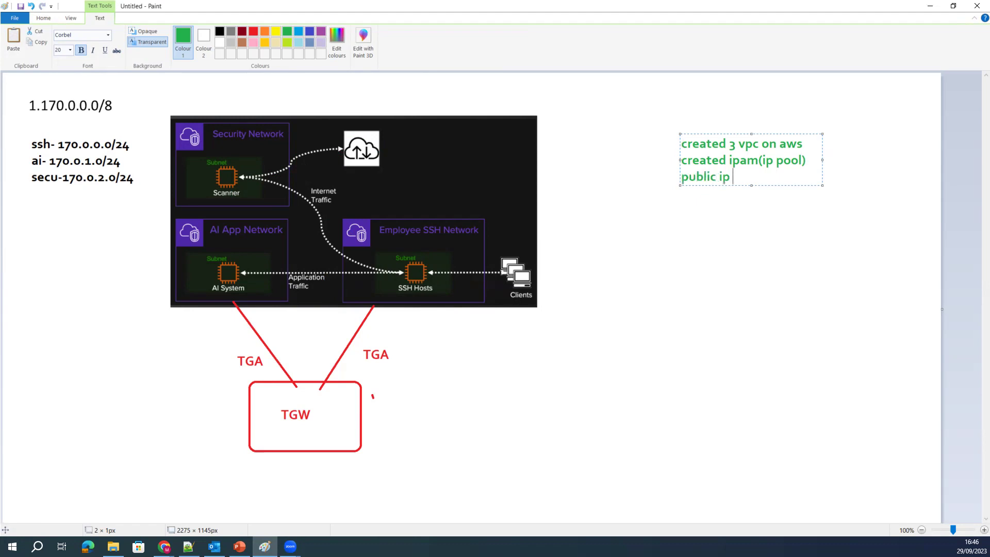